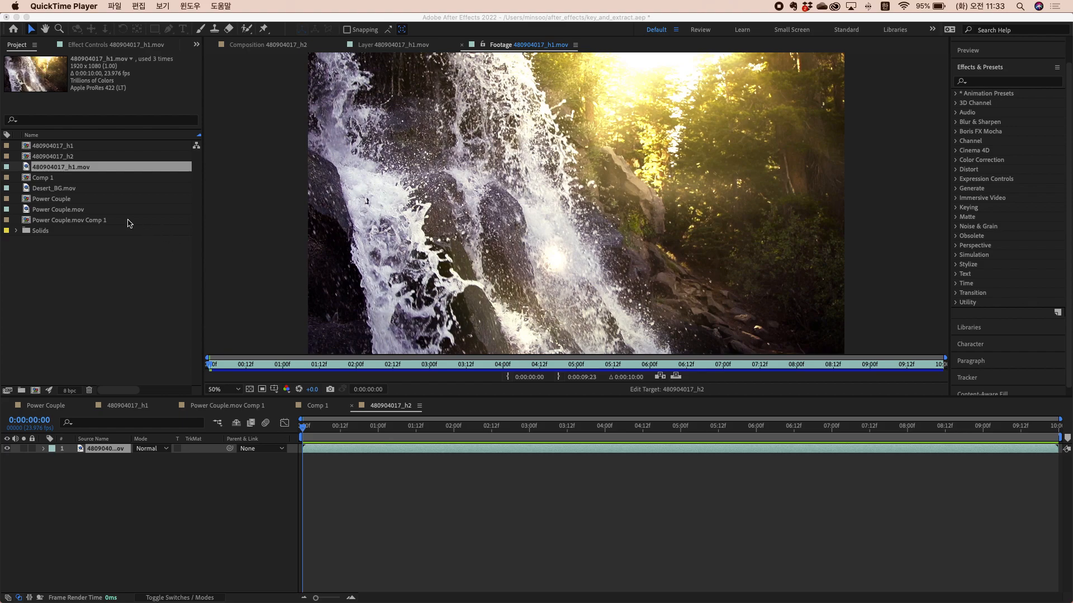
Step: Create a new composition from the 480904017_h1.mov footage and keep the current time at the first frame
click(28, 170)
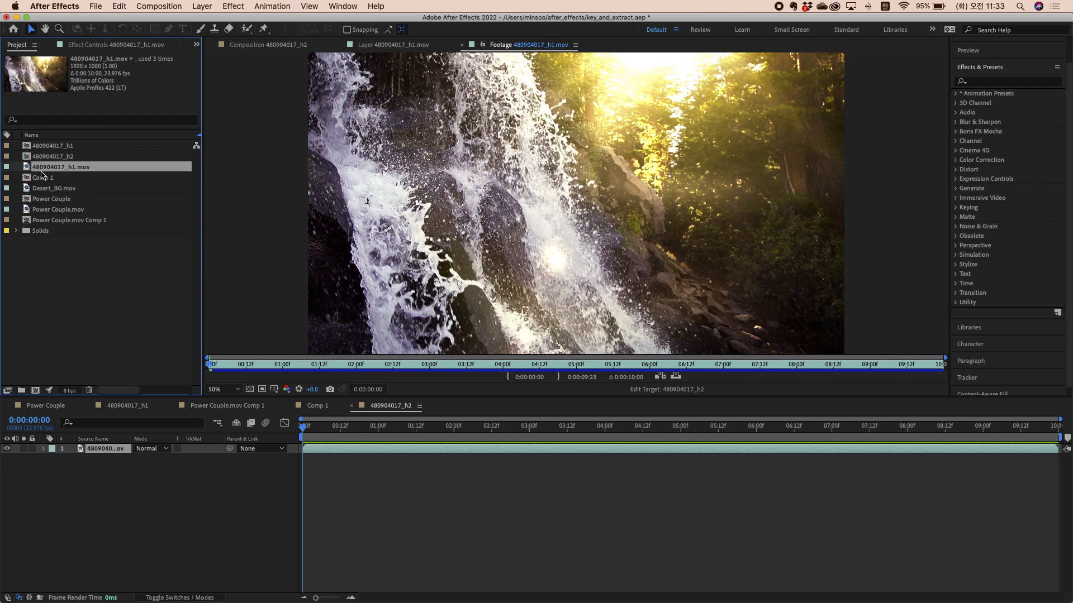
drag(28, 170, 37, 391)
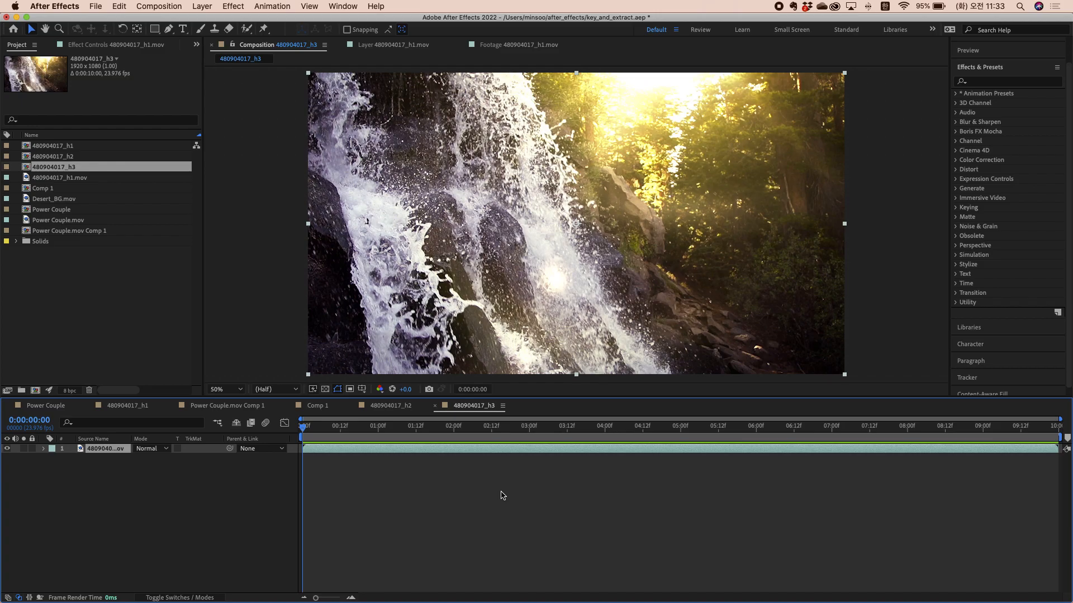
drag(335, 428, 303, 430)
Step: Add a text layer reading "여름날 의 폭포" over the waterfall in the composition
click(183, 30)
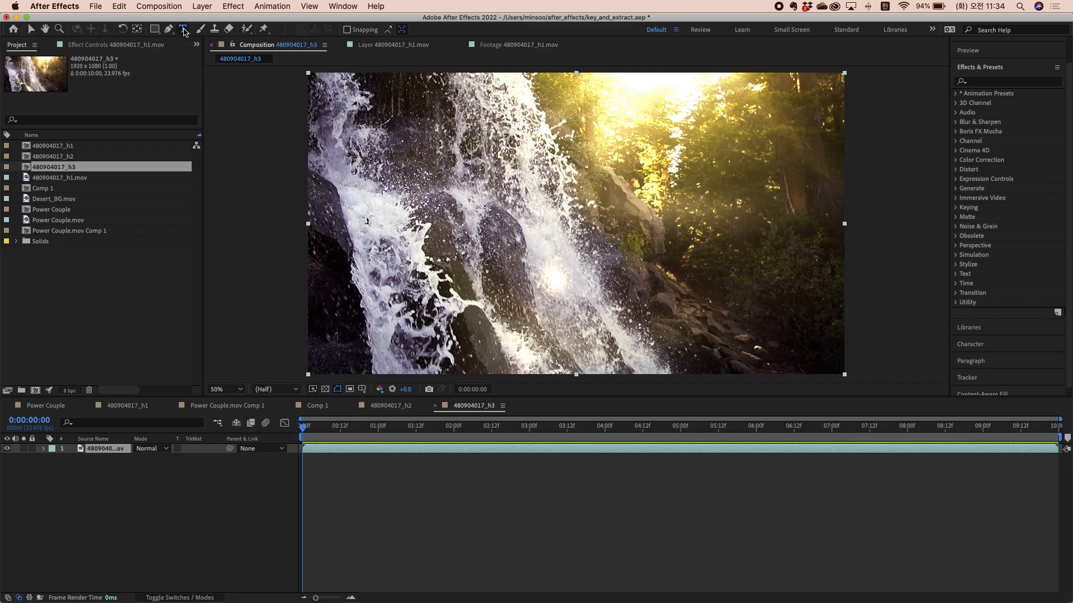
click(450, 237)
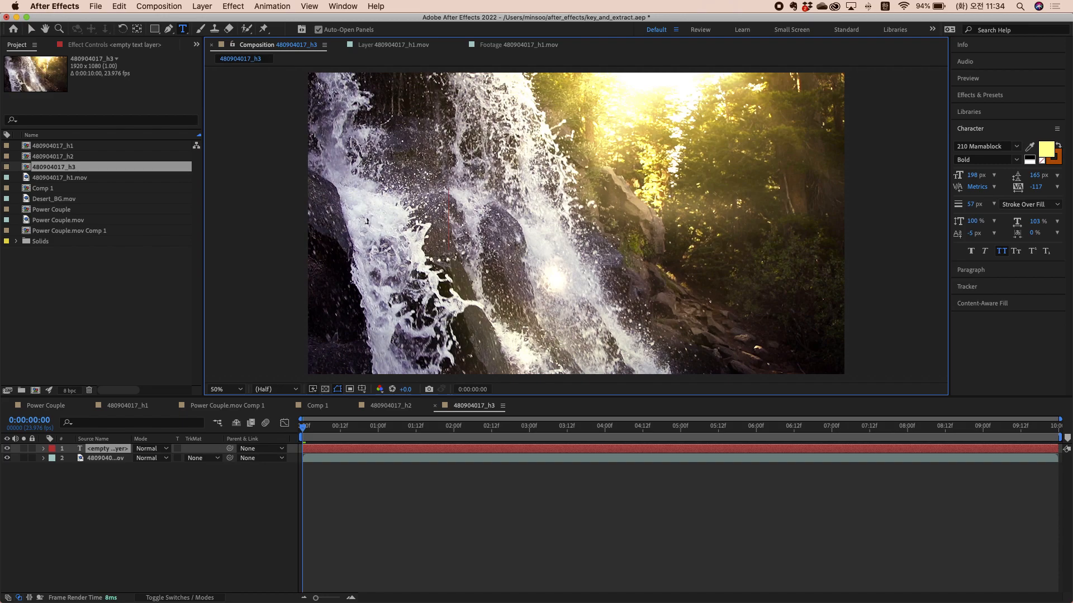
text(어)
key(BackSpace)
key(BackSpace)
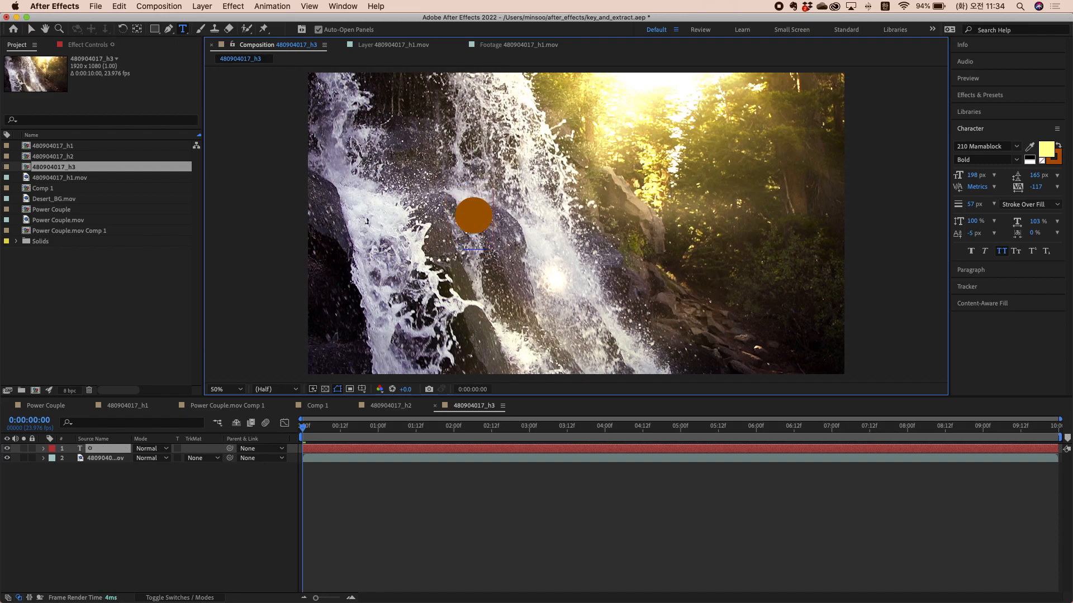
text(여름날 폭포)
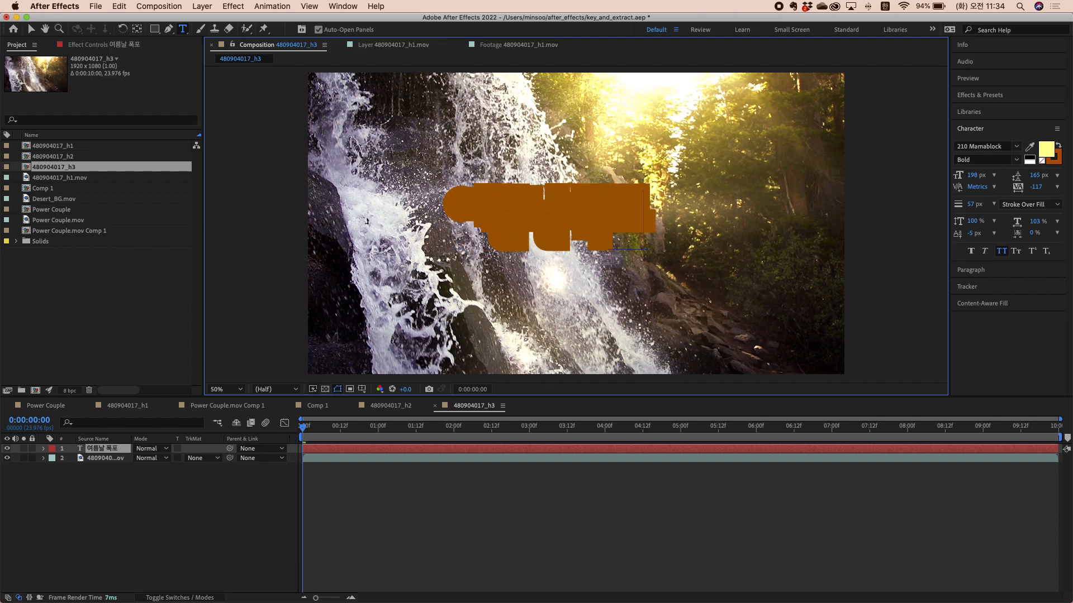
key(BackSpace)
key(BackSpace)
text(의 포ㄱ)
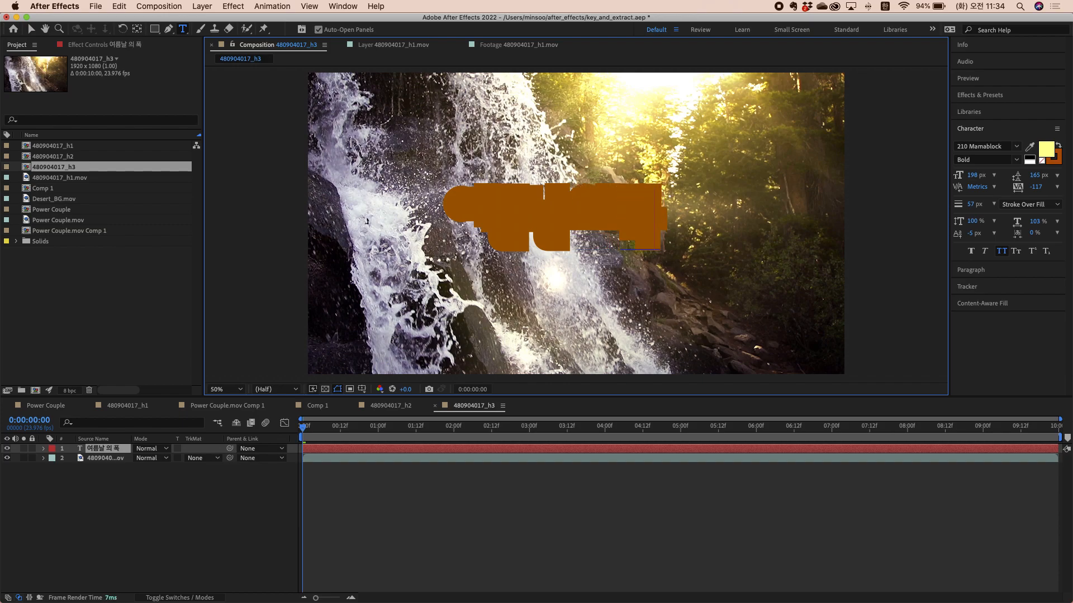
text(포)
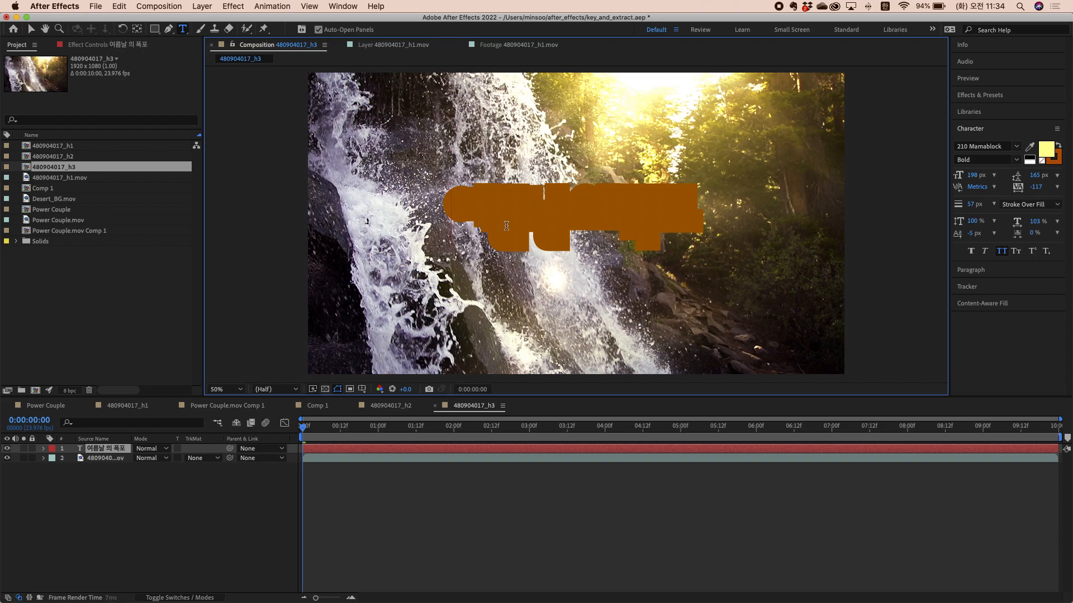
Step: Select the whole title text and set its stroke order to Fill Over Stroke
double_click(119, 452)
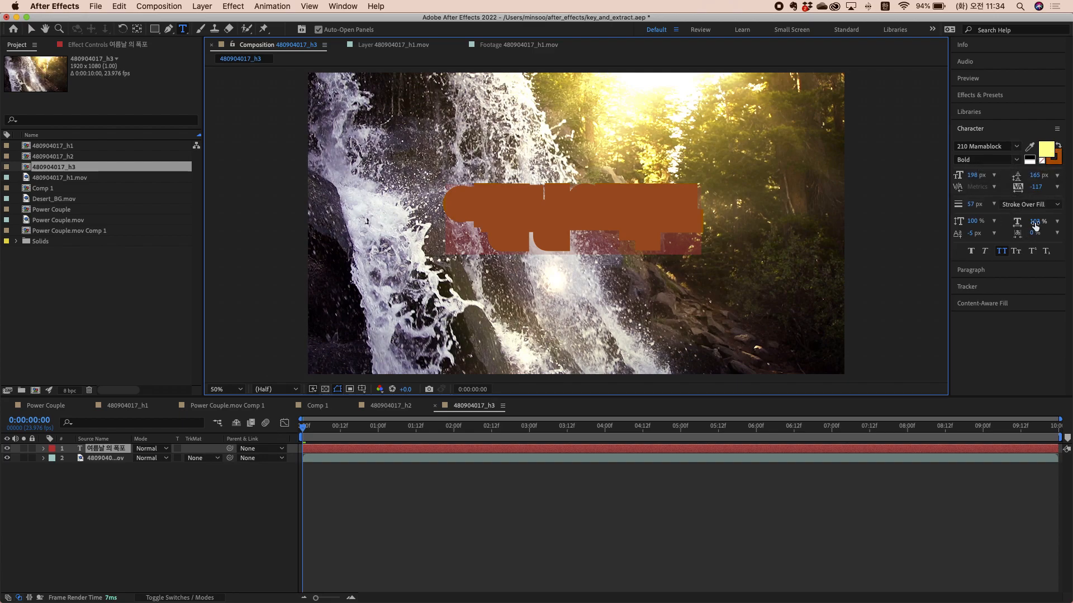
click(1044, 205)
click(1007, 215)
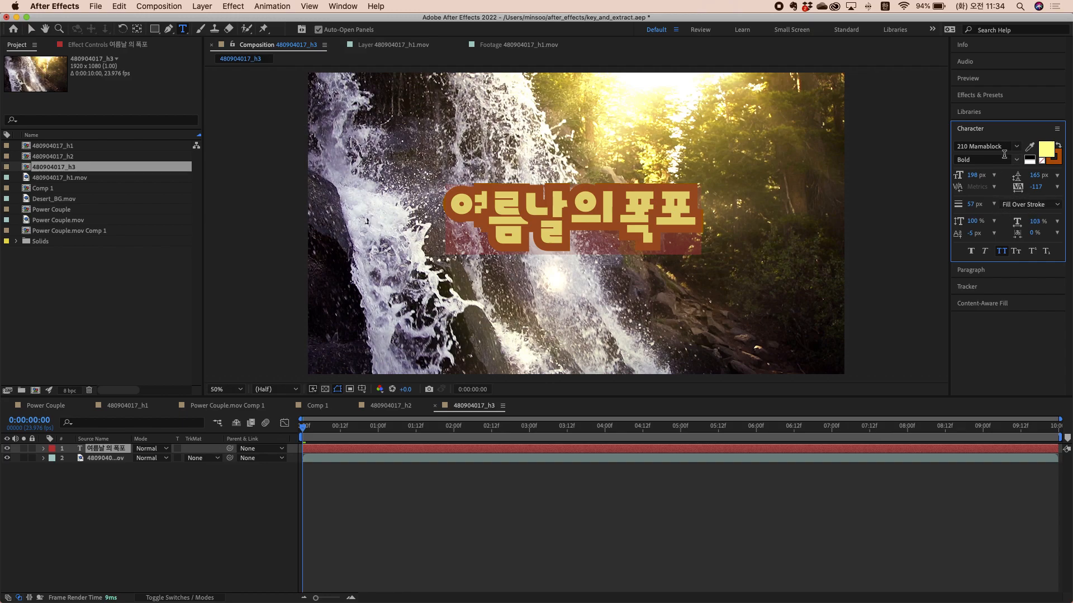
Step: Preview other Korean fonts on the title, such as Arial Unicode MS, Batang, HeadLineA and Nanum Myeongjo, and keep 210 Mamablock Bold
click(1007, 147)
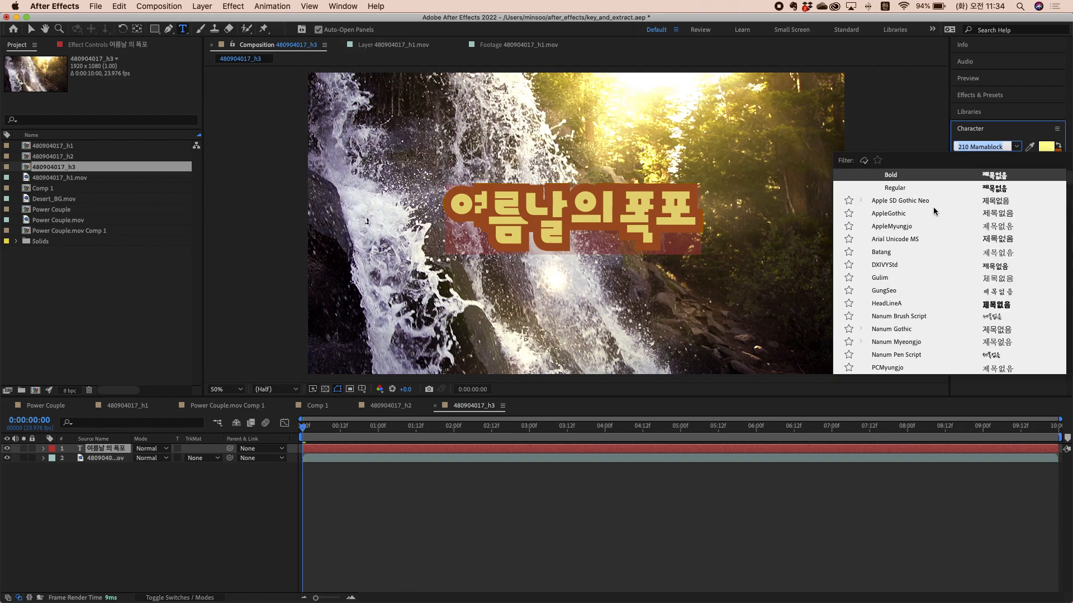
scroll(918, 197, up, 2)
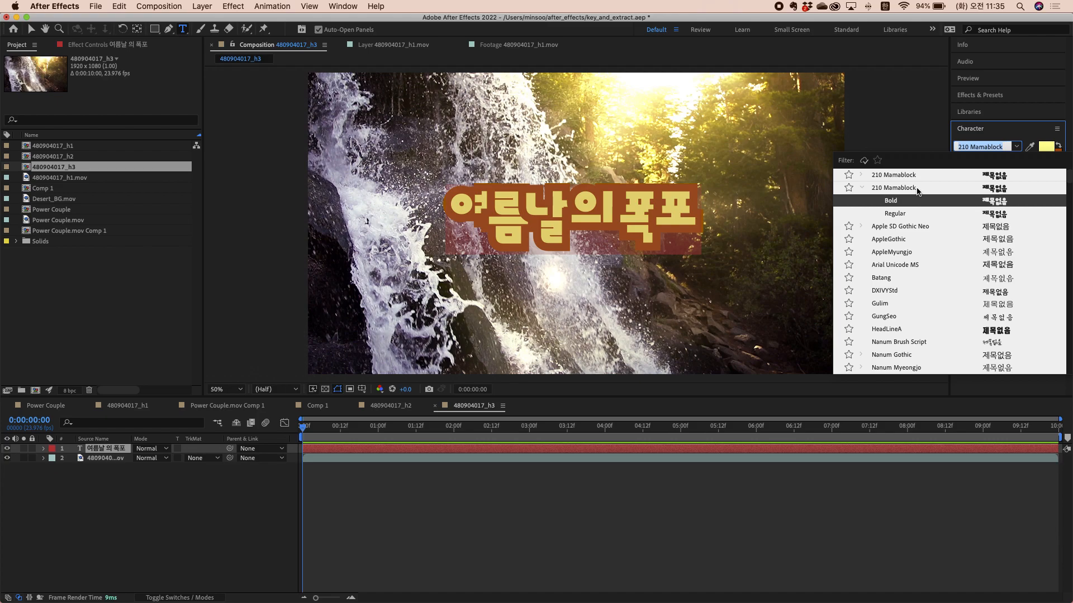
click(901, 189)
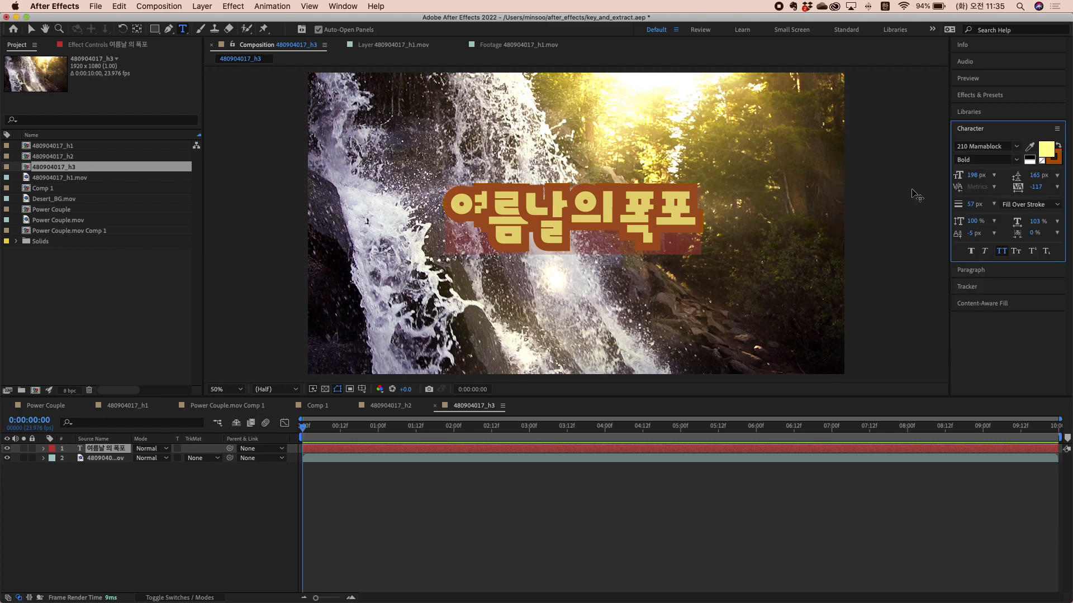
click(984, 148)
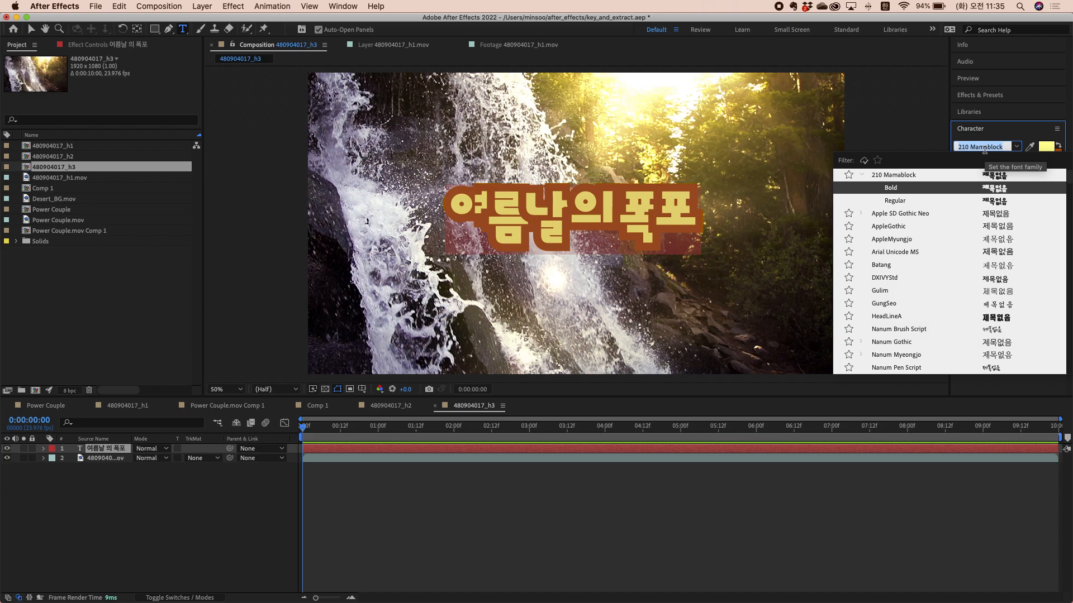
key(Down)
key(Down)
key(Down)
key(Down)
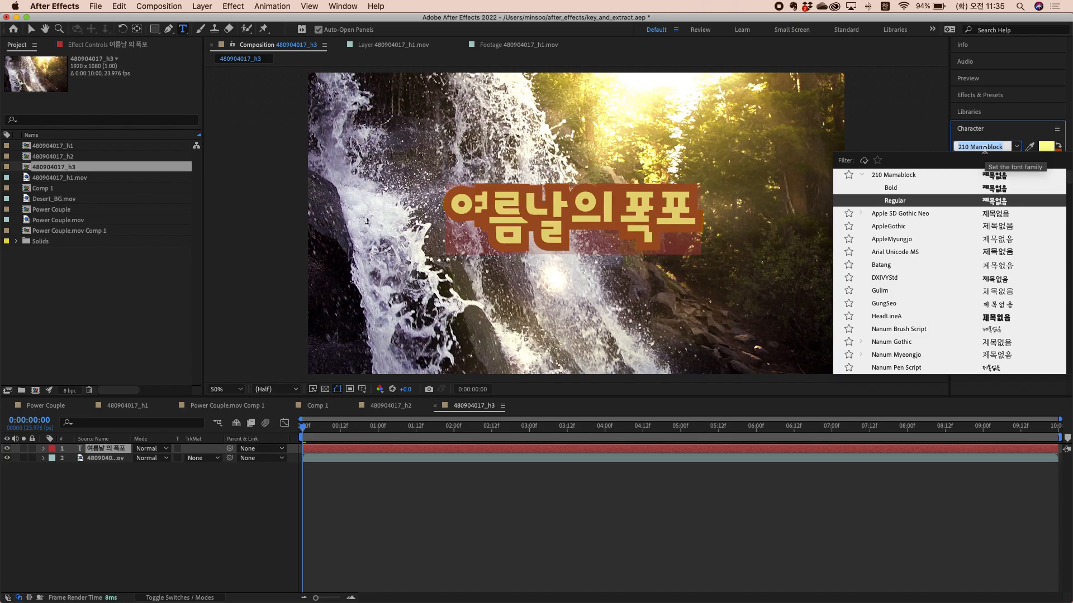
key(Down)
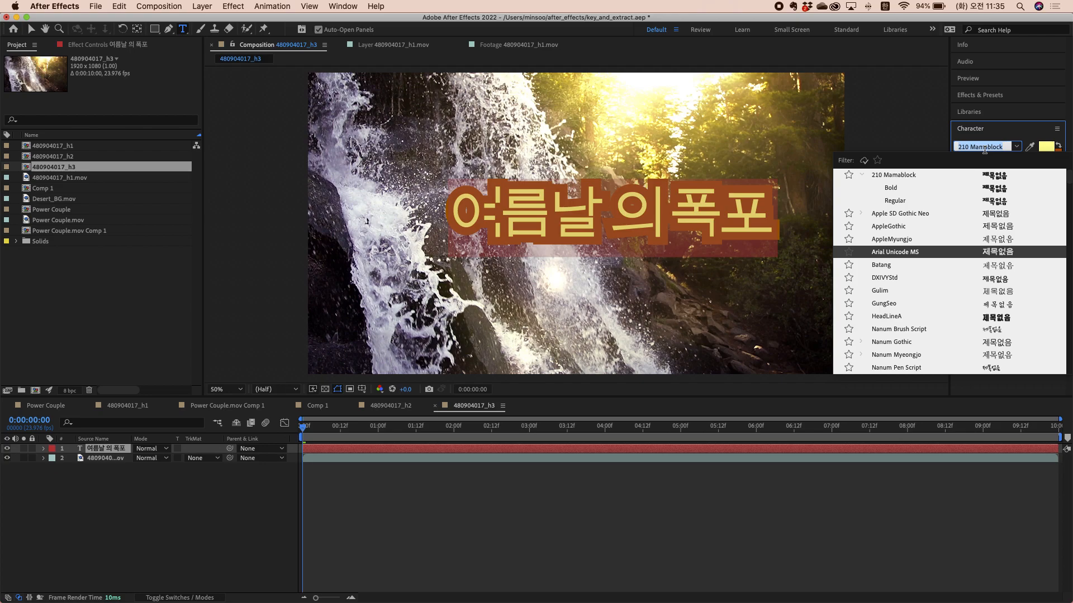
key(Down)
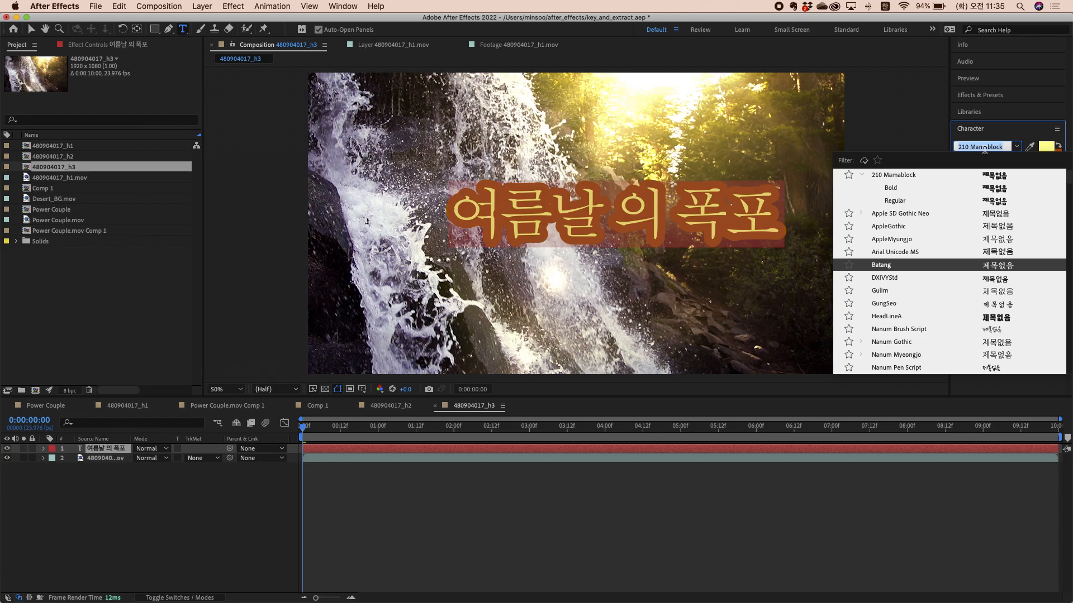
key(Down)
key(Down)
key(Down)
key(Down)
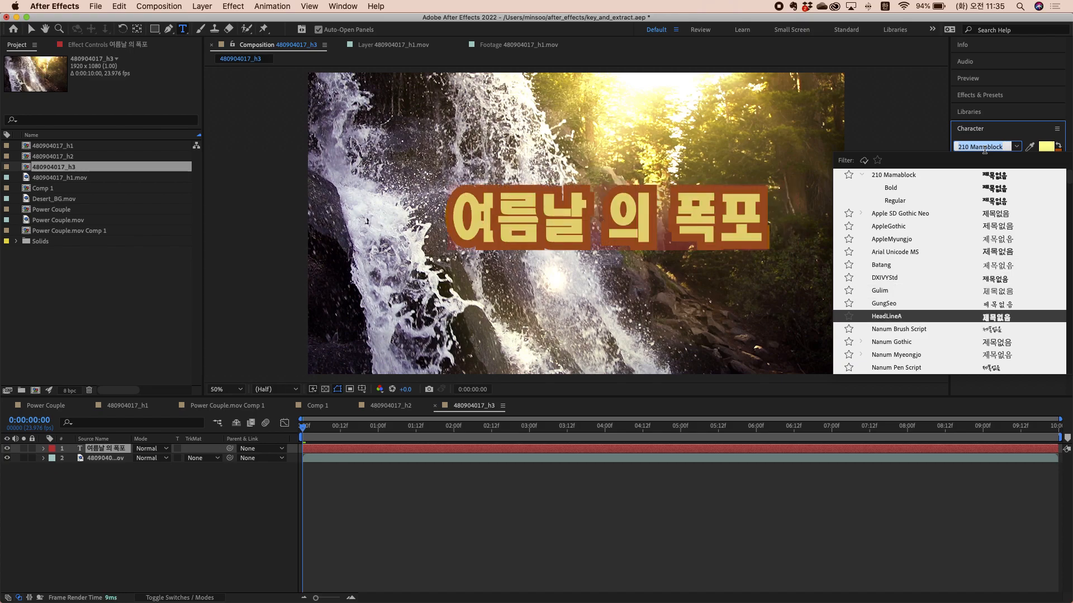
key(Down)
key(Down)
key(Down)
key(Down)
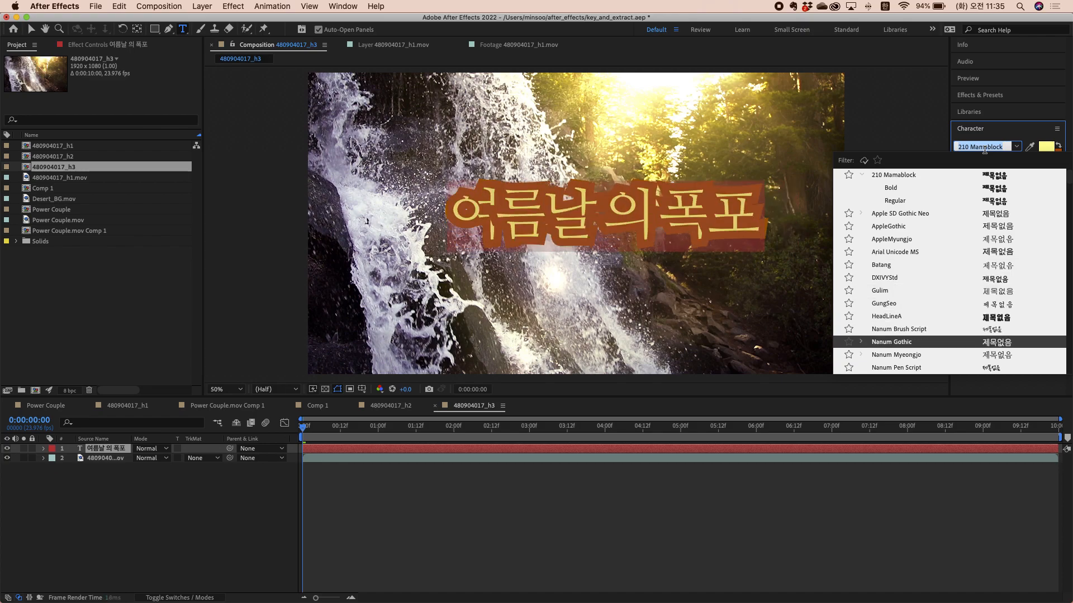
key(Down)
key(Down)
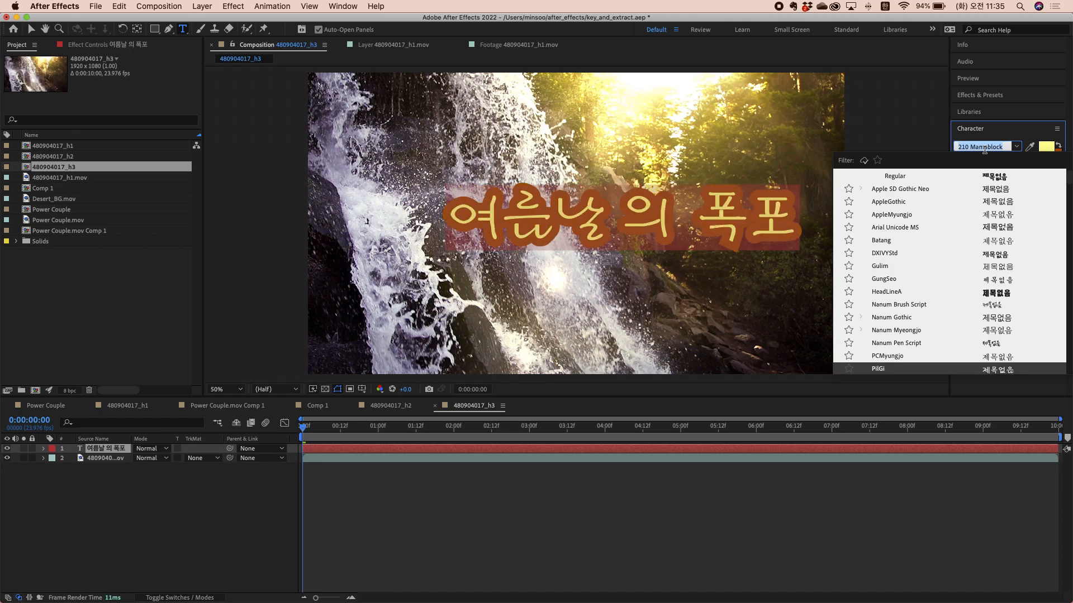
key(Up)
key(Up)
key(Up)
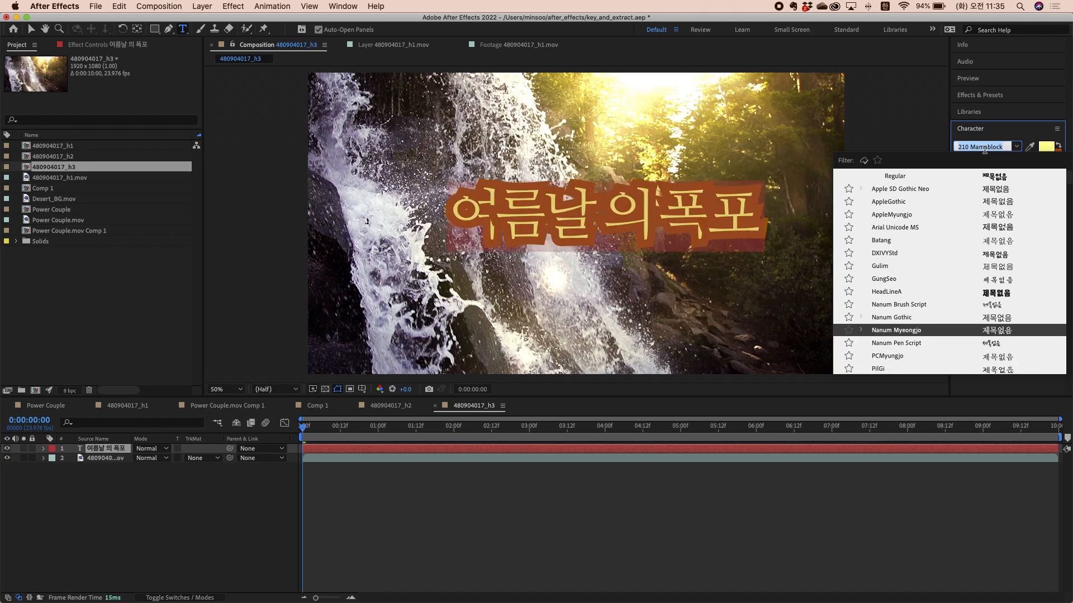
key(Down)
key(Down)
key(Down)
key(Down)
key(Down)
key(Down)
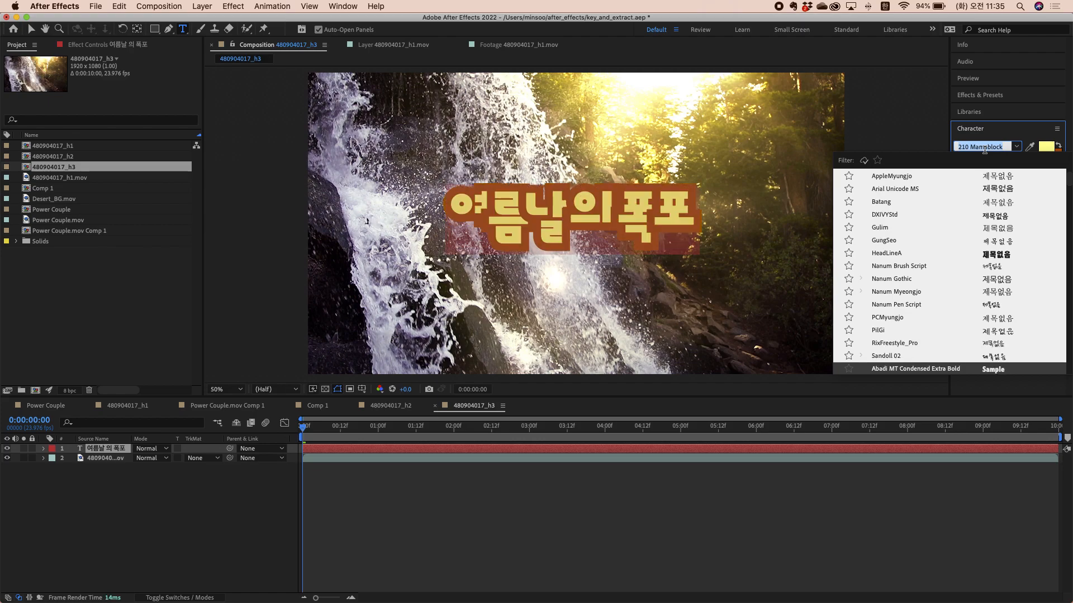
key(Up)
key(Up)
key(Up)
key(Up)
key(Up)
key(Up)
key(Up)
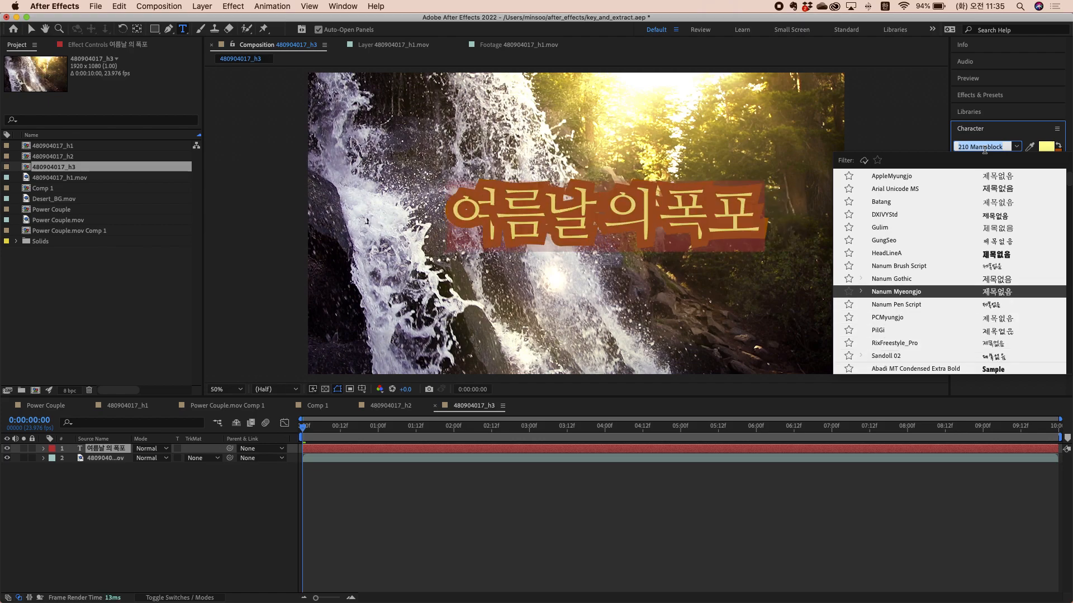
key(Up)
key(Up)
key(Up)
key(Up)
key(Up)
key(Up)
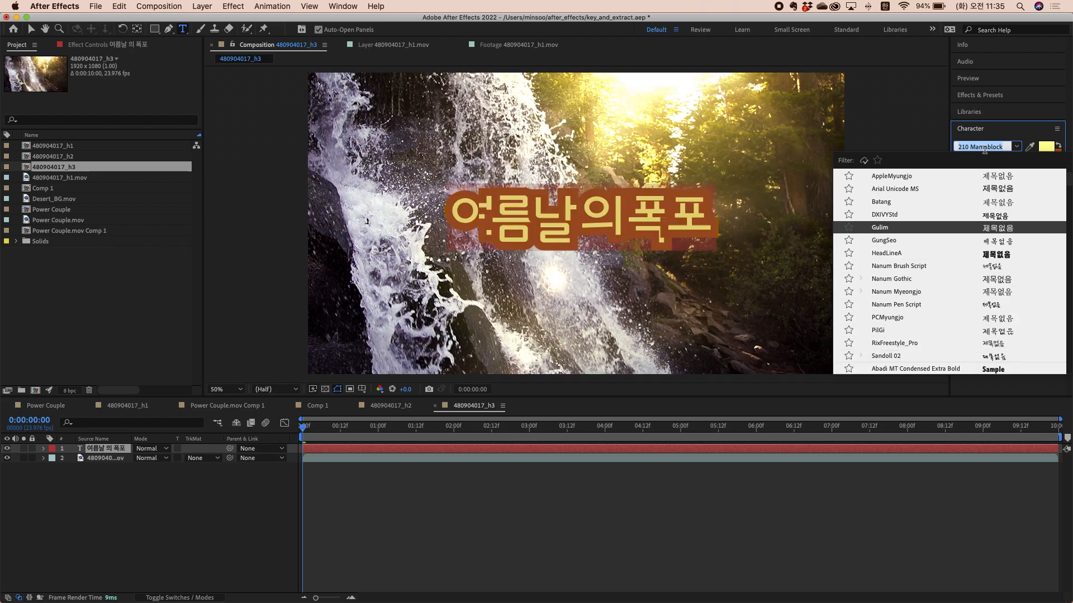
key(Up)
key(Up)
key(Up)
key(Up)
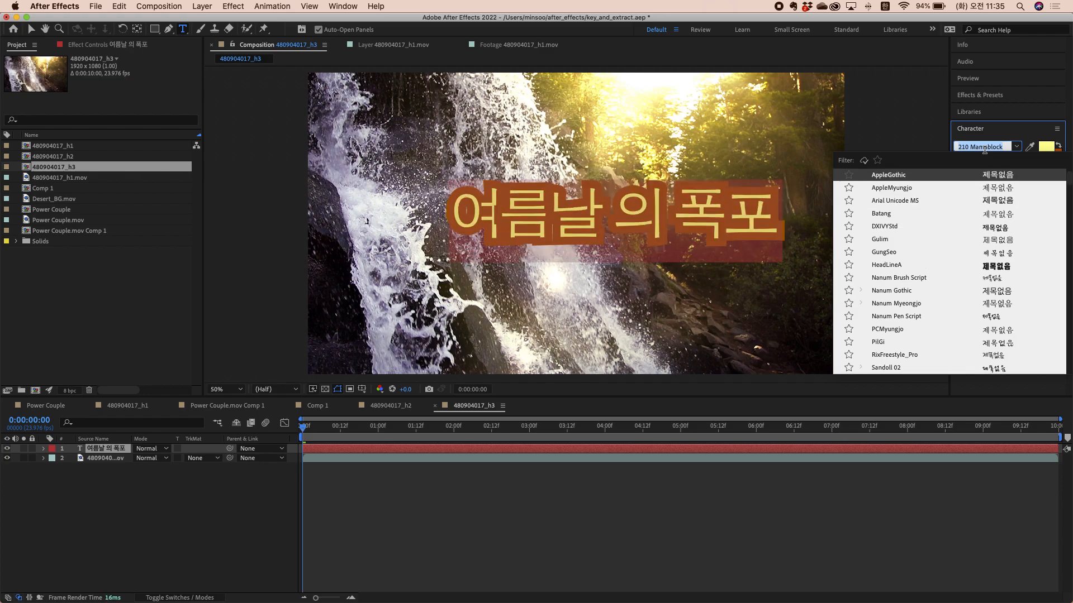
key(Up)
key(Up)
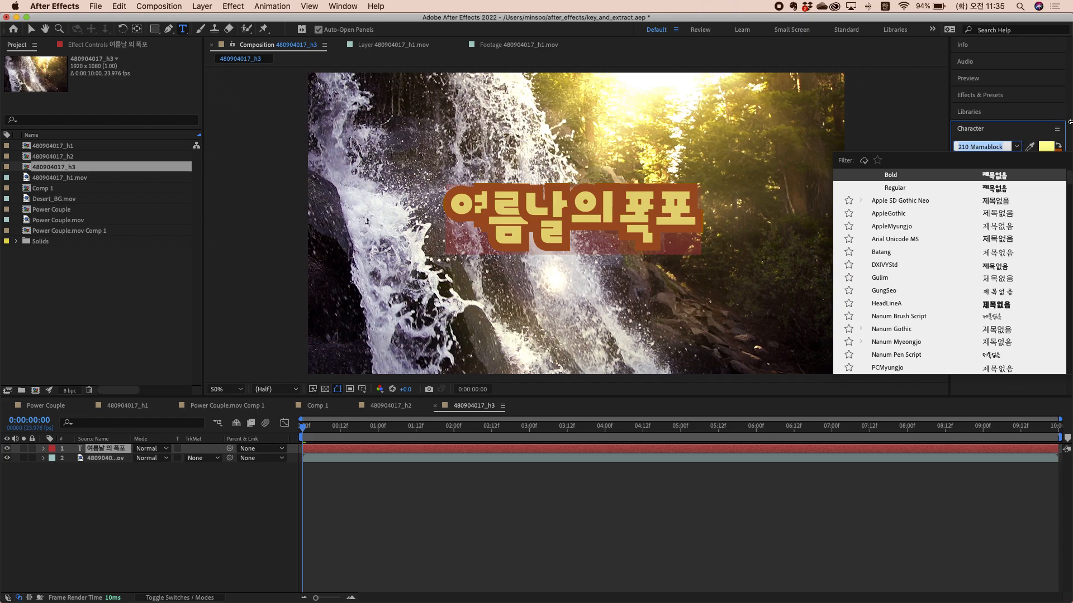
key(Return)
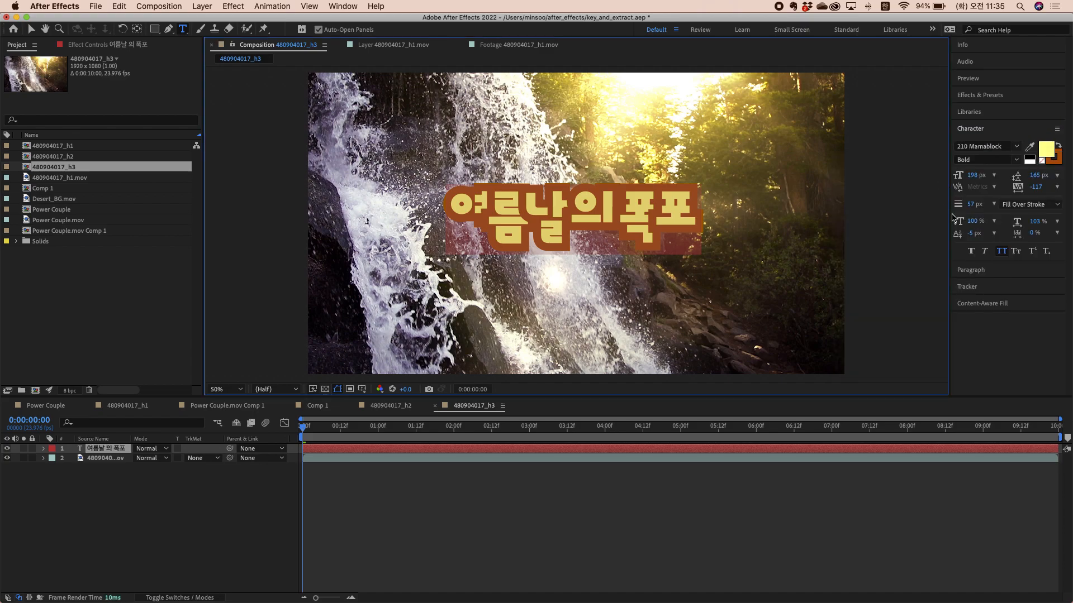
Step: Set the title's tracking to -45 and its stroke colour to dark brown 68350D
mouse_move(1036, 192)
mouse_down()
mouse_move(1070, 188)
mouse_move(1008, 186)
mouse_move(1037, 187)
mouse_up()
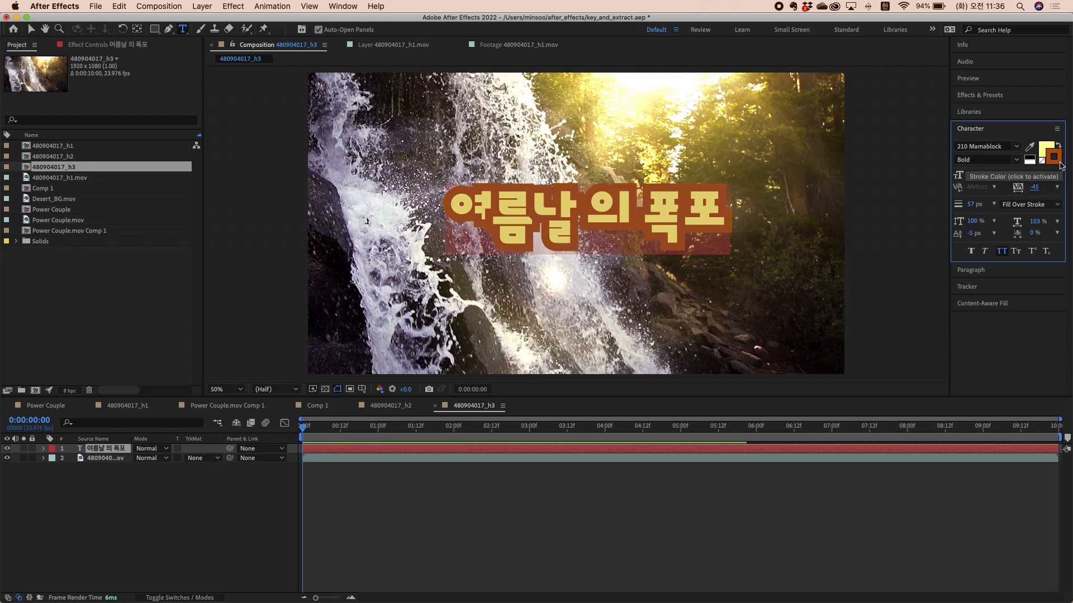
click(1060, 163)
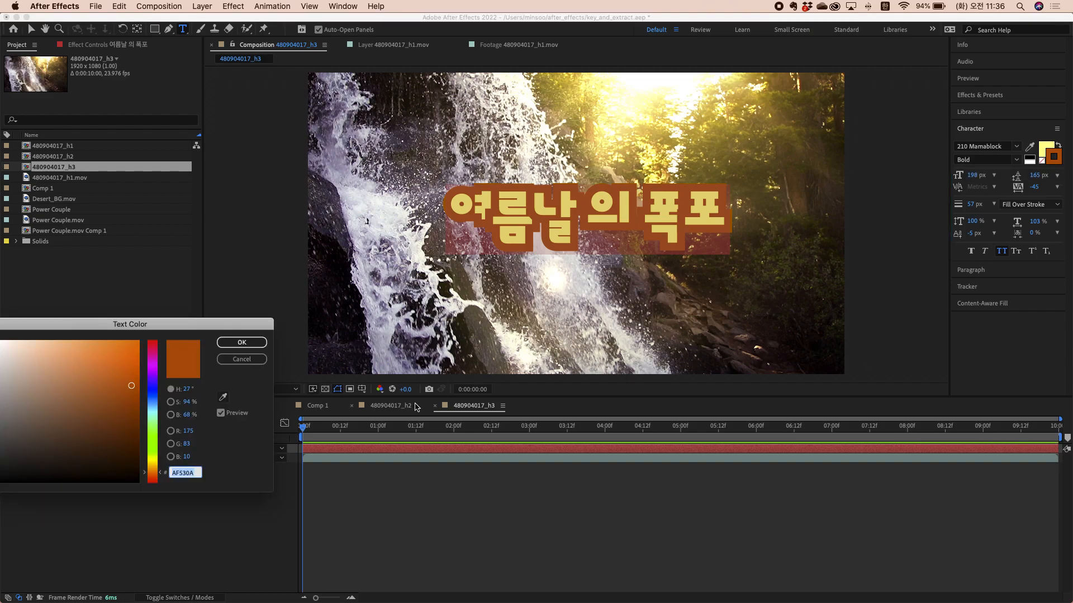
click(119, 450)
mouse_move(109, 435)
mouse_down()
mouse_move(77, 391)
mouse_move(121, 425)
mouse_up()
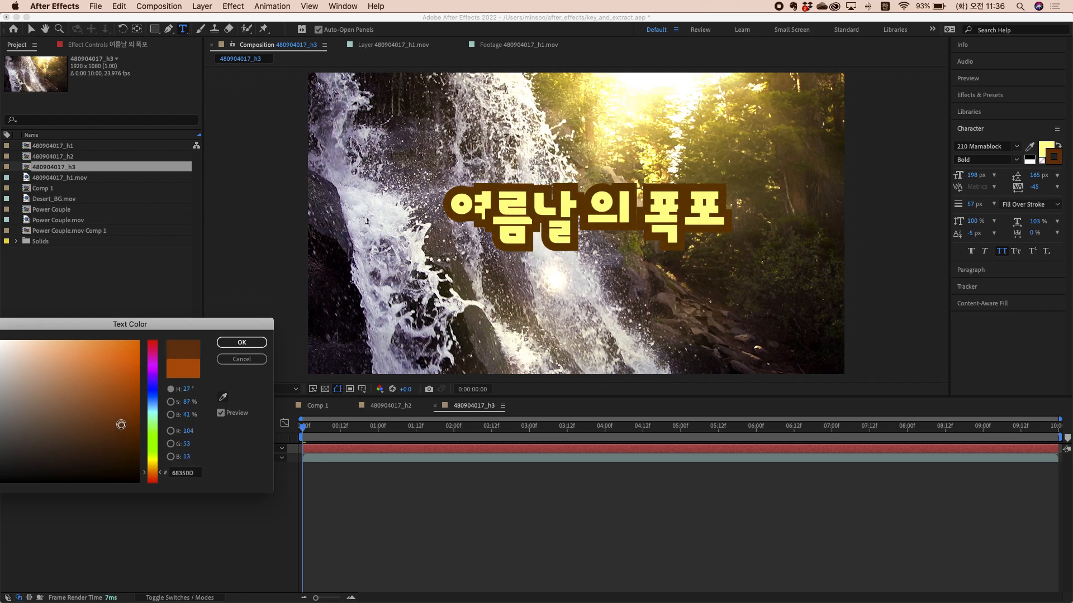
click(241, 343)
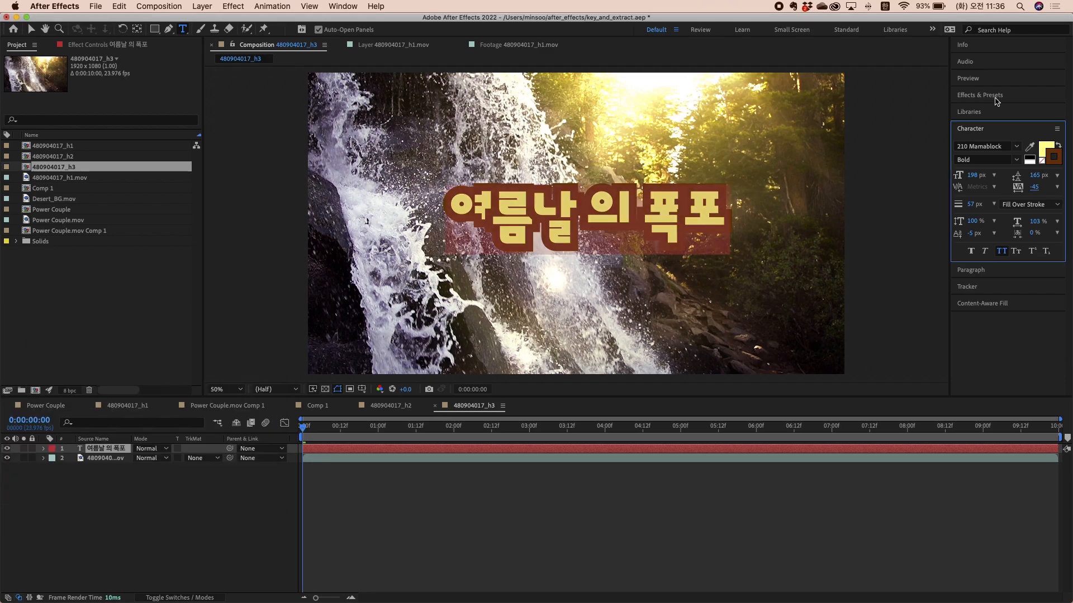
Step: Remove the stroke from the title and restore it with the brown colour 68350D
click(1054, 163)
click(1054, 163)
click(247, 361)
click(1055, 162)
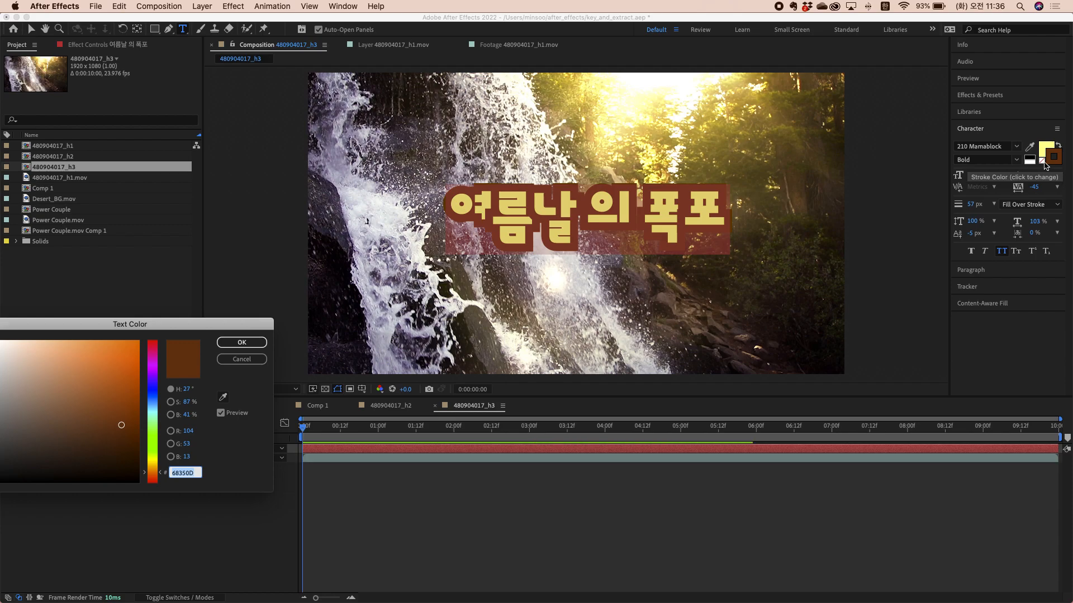
click(241, 359)
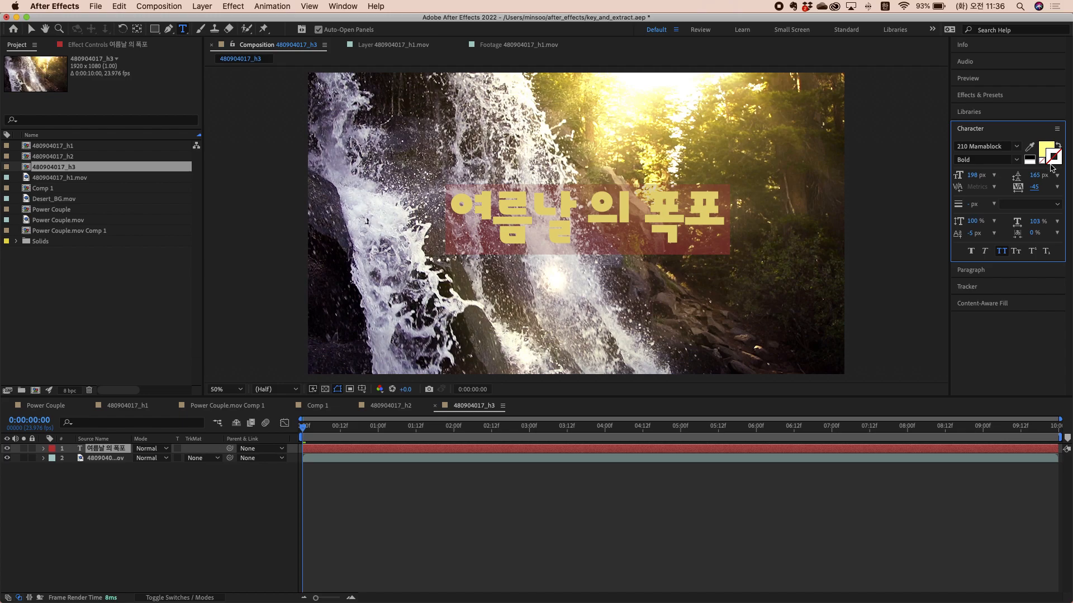
click(1054, 163)
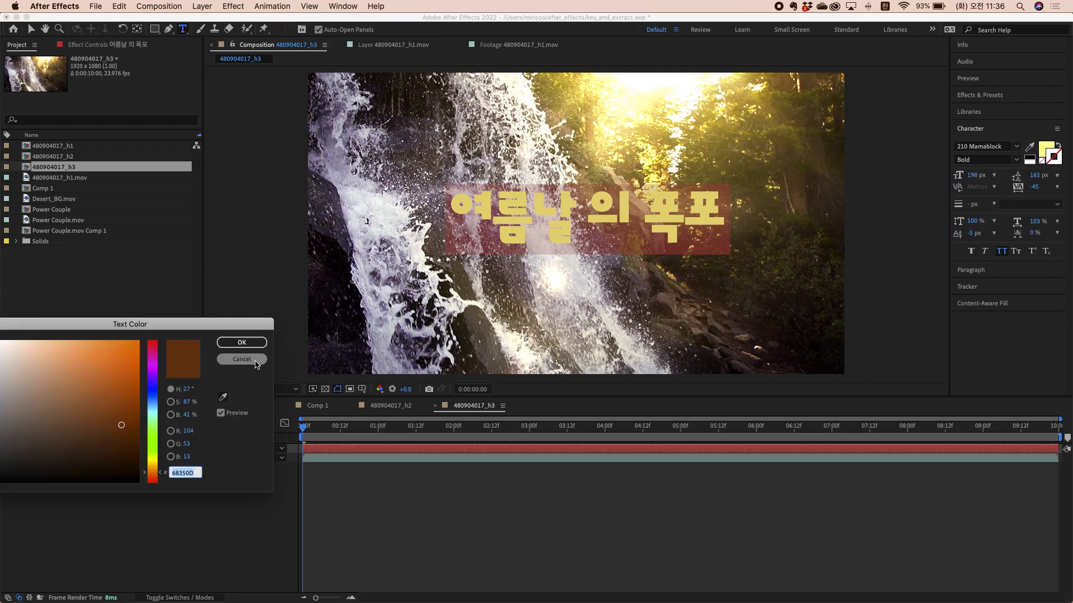
click(252, 343)
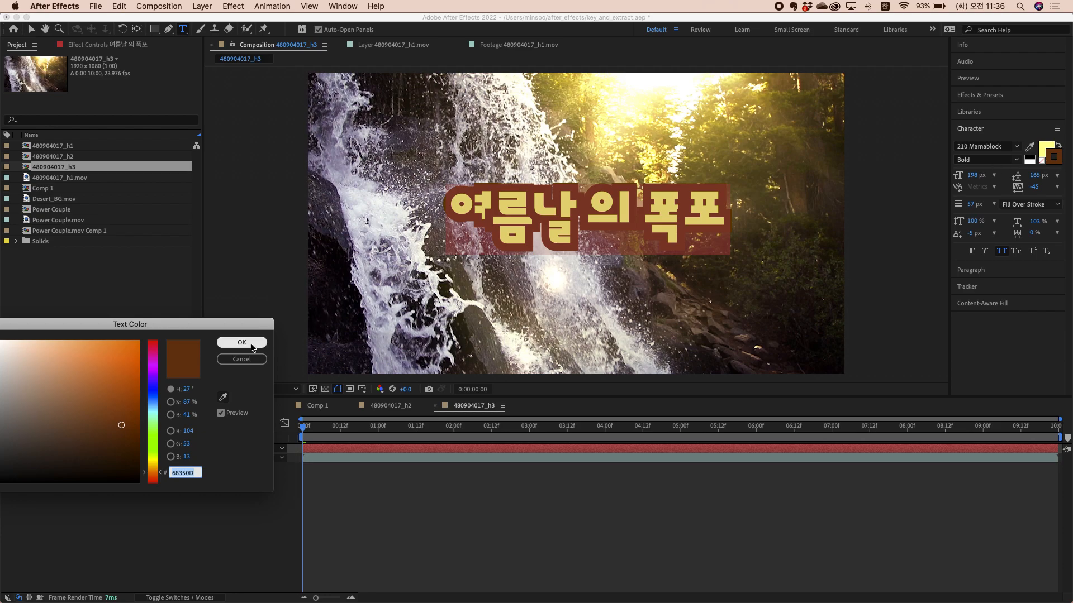
Step: Remove the title's stroke, restore it in brown 81420F and set its width to 58 px
click(251, 348)
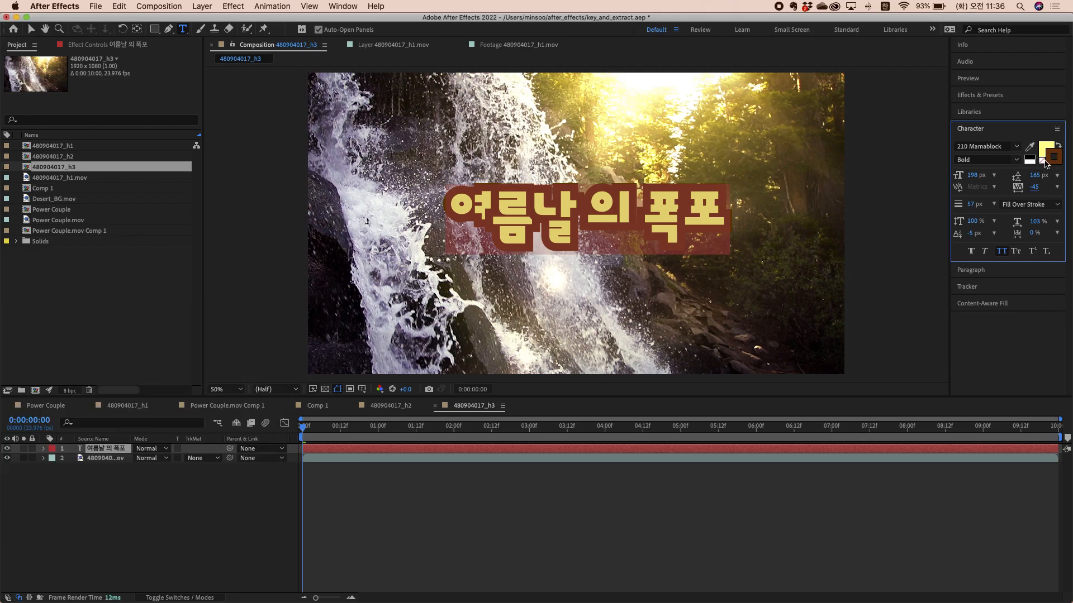
click(1043, 160)
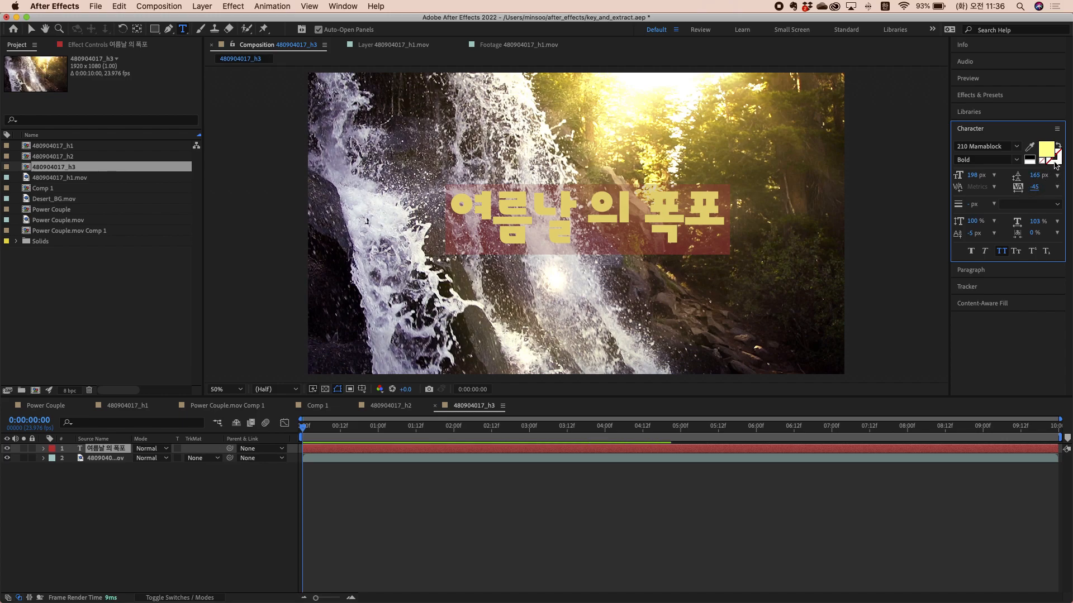
click(1055, 161)
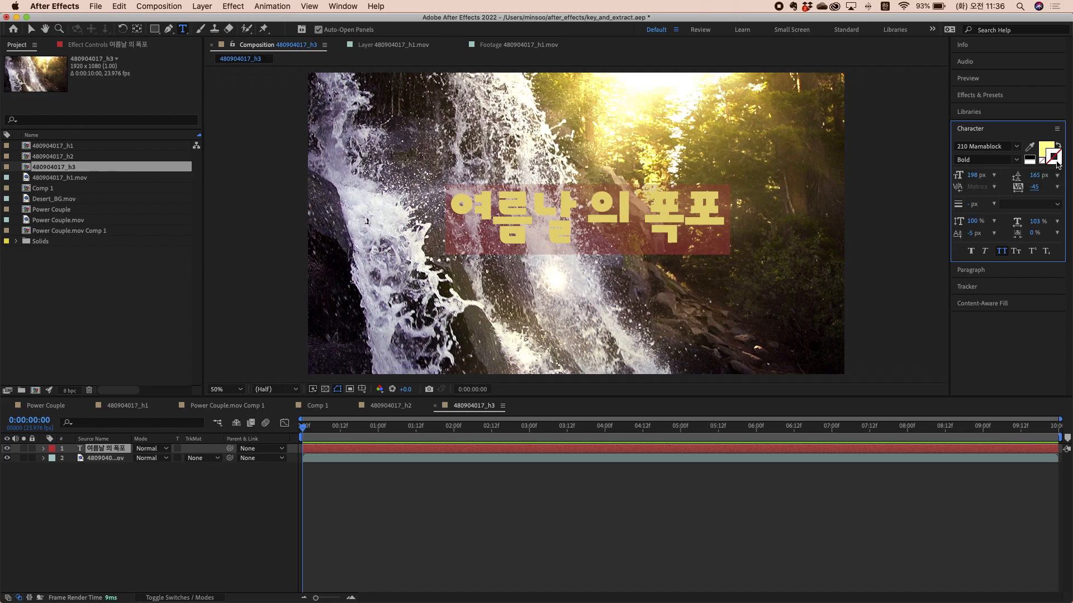
click(1055, 161)
click(252, 348)
mouse_move(120, 422)
mouse_down()
mouse_move(128, 363)
mouse_move(122, 411)
mouse_up()
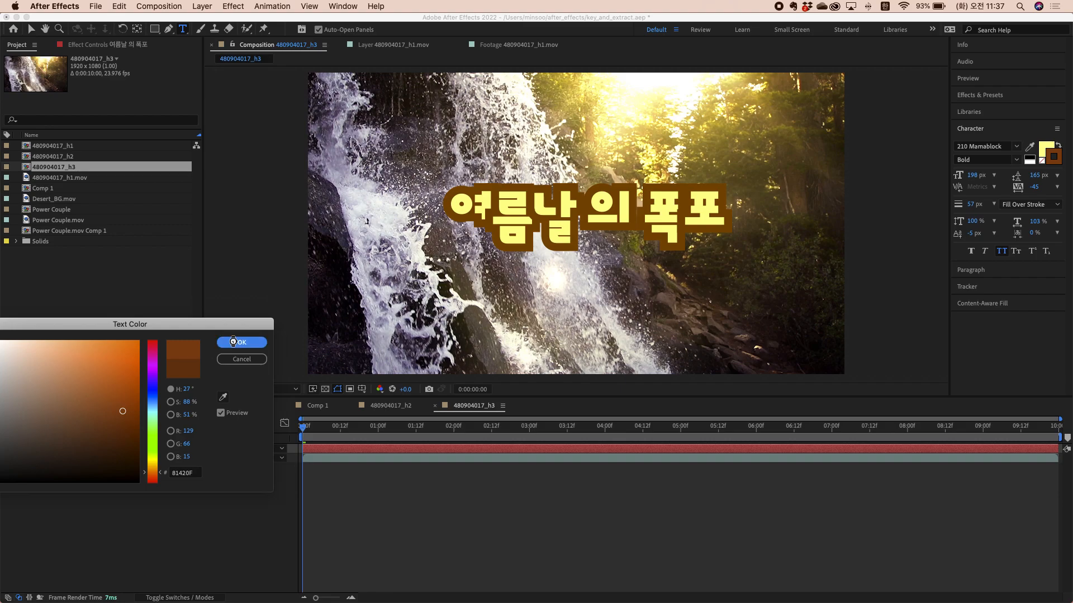
click(240, 343)
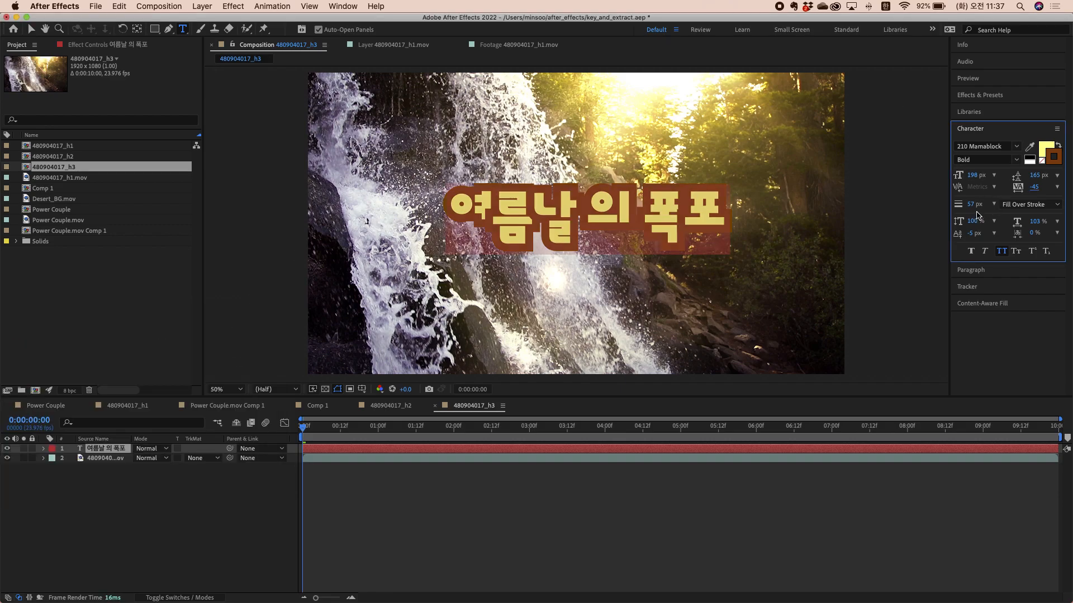
mouse_move(973, 204)
mouse_down()
mouse_move(916, 205)
mouse_move(954, 205)
mouse_up()
Step: Try the Stroke Over Fill, All Fills Over All Strokes and All Strokes Over All Fills orders on the title, and return to Fill Over Stroke
click(1049, 207)
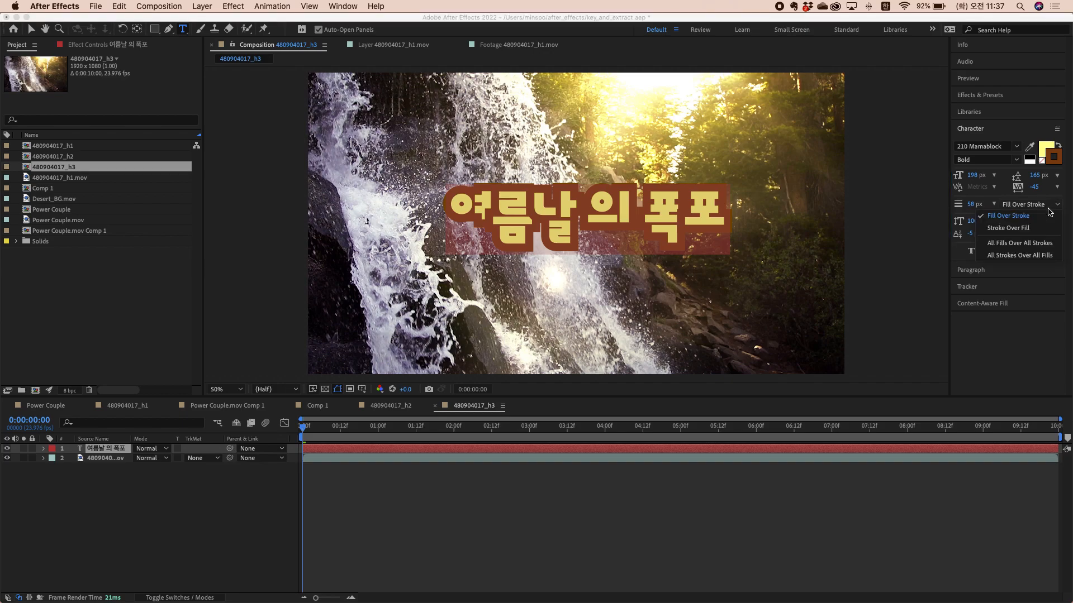
click(1038, 228)
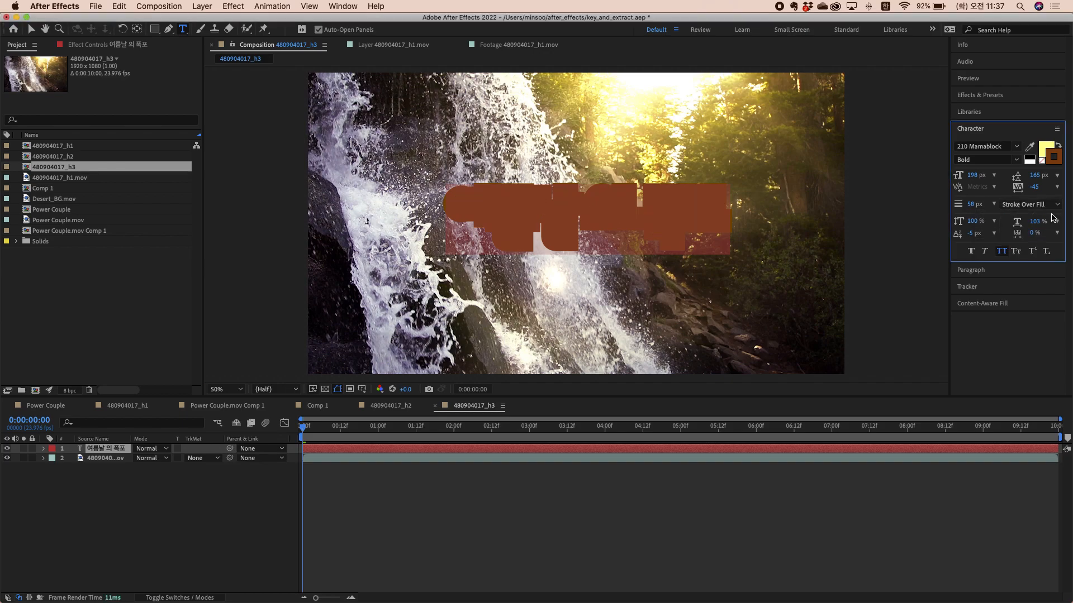
click(1049, 205)
click(1037, 242)
click(1046, 208)
click(1044, 255)
click(1047, 205)
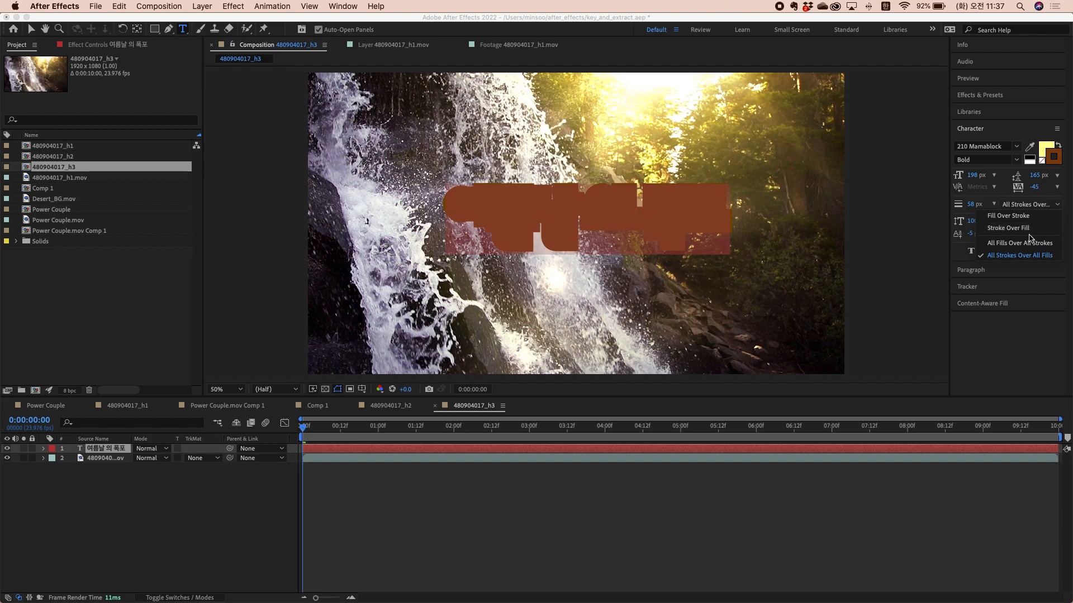
click(1031, 243)
click(1040, 207)
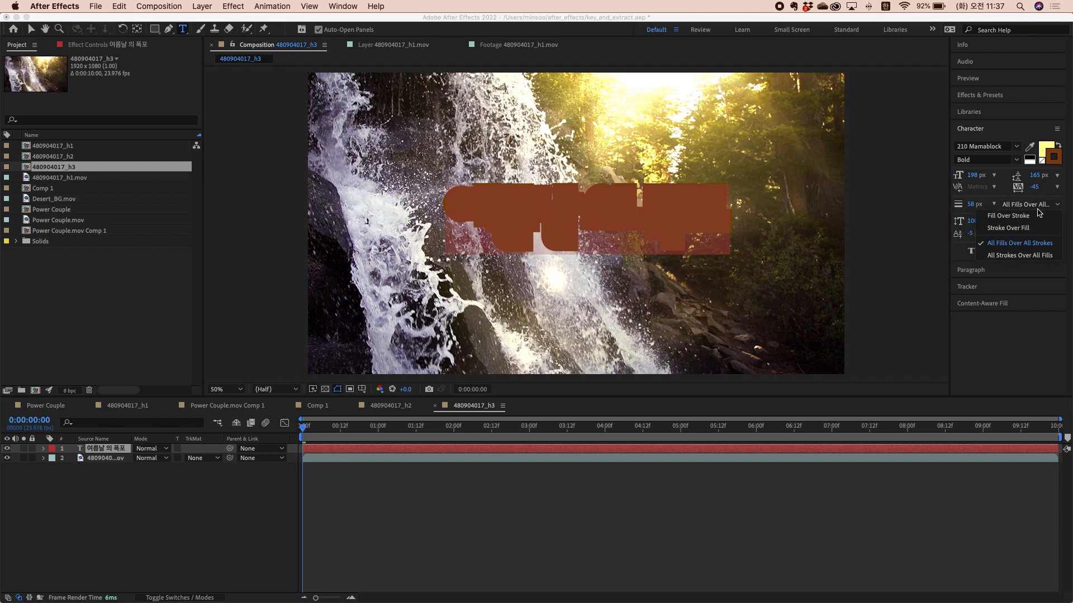
click(1039, 219)
drag(1040, 223, 1043, 224)
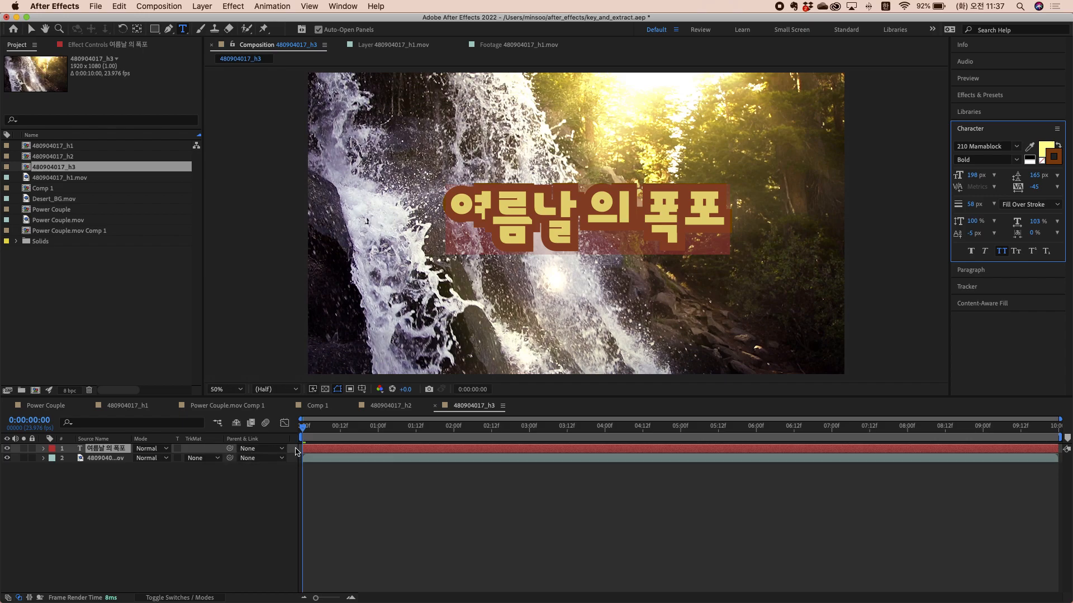
Step: Move the title with the Selection tool to the lower-left part of the video frame
click(31, 28)
click(538, 239)
drag(538, 239, 480, 283)
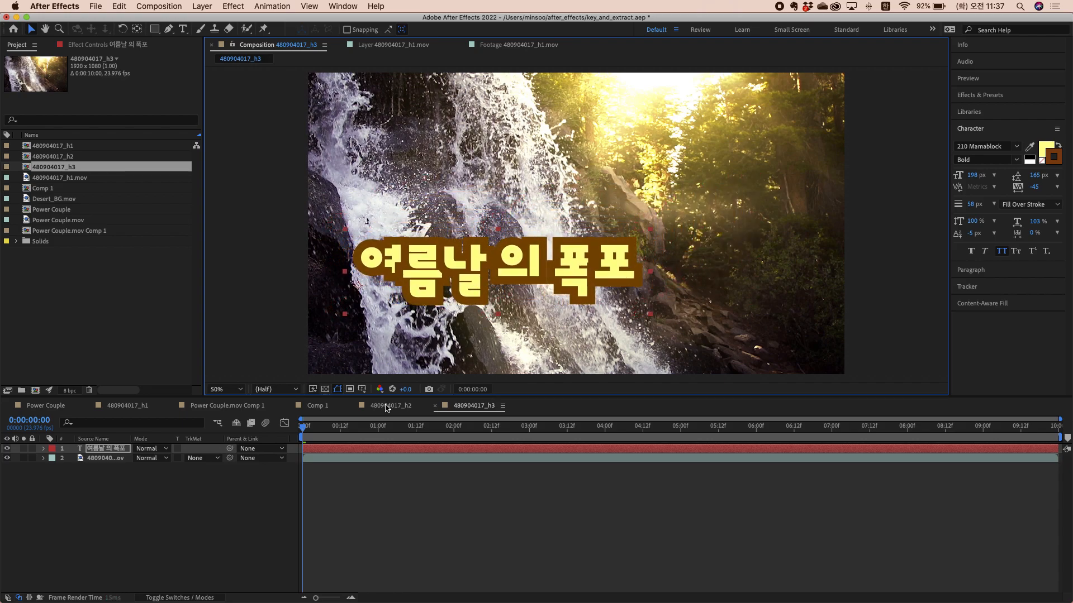
Step: Preview the composition from the start and stop playback at 0:00:05:11
drag(372, 424, 294, 425)
key(space)
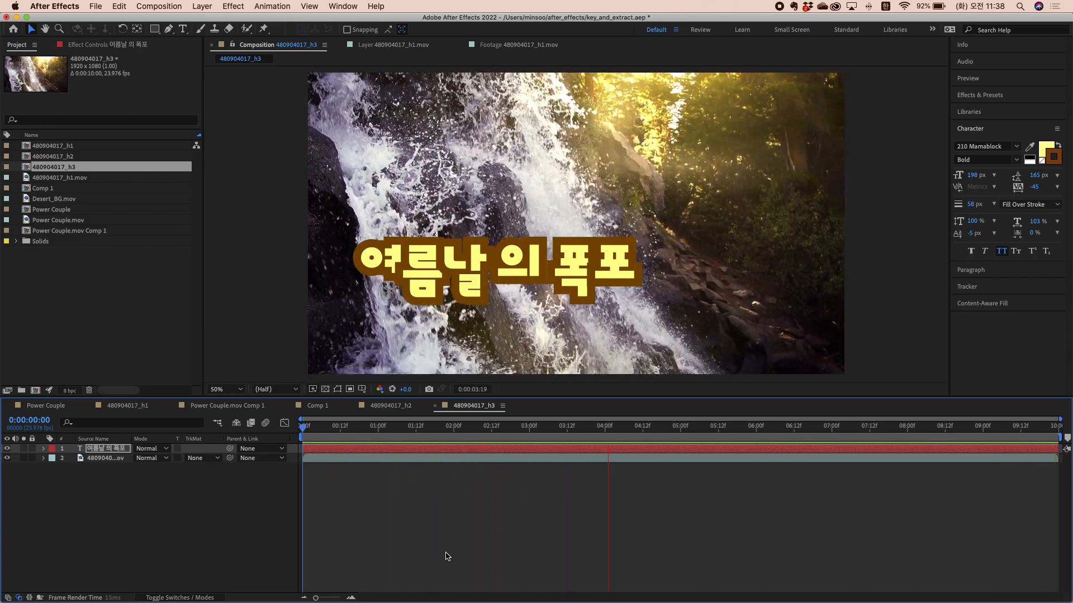
key(space)
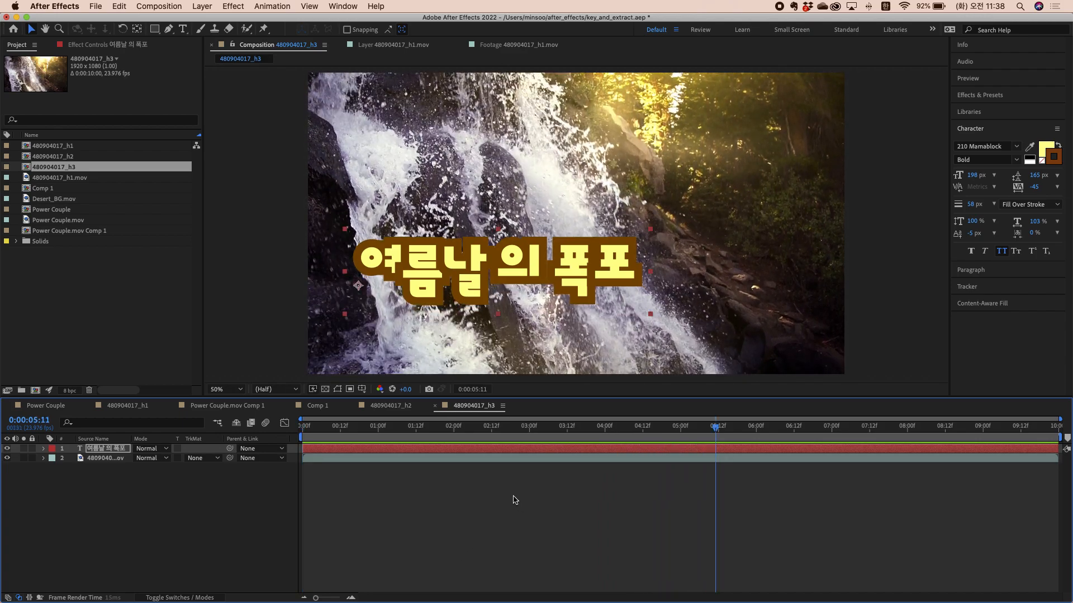
Step: Reposition the title over the upper middle of the waterfall, clear of the rocks at the lower right of the frame
drag(447, 282, 591, 265)
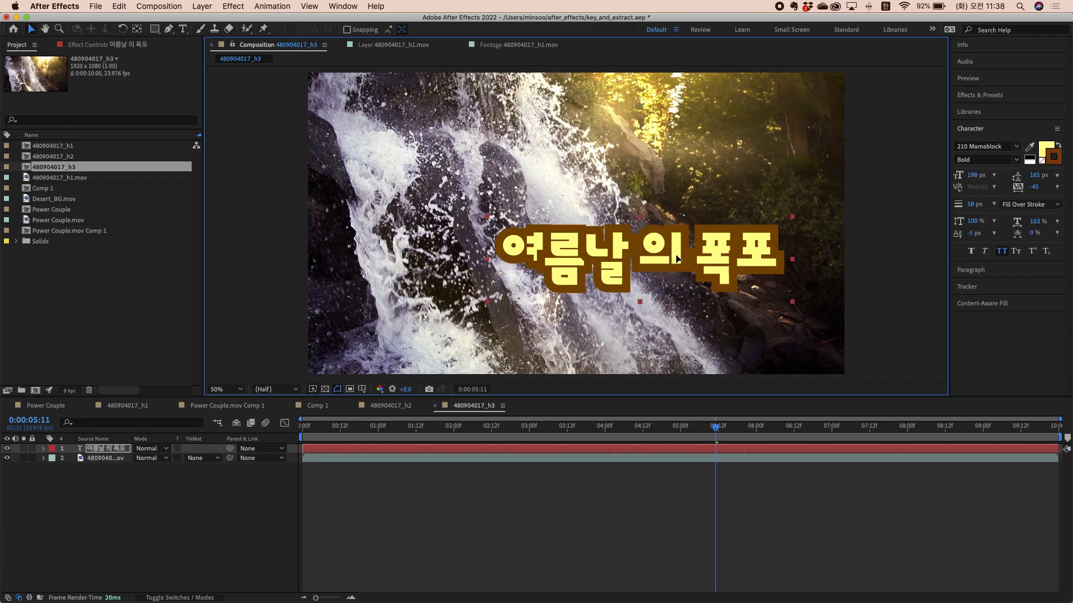
drag(676, 259, 679, 264)
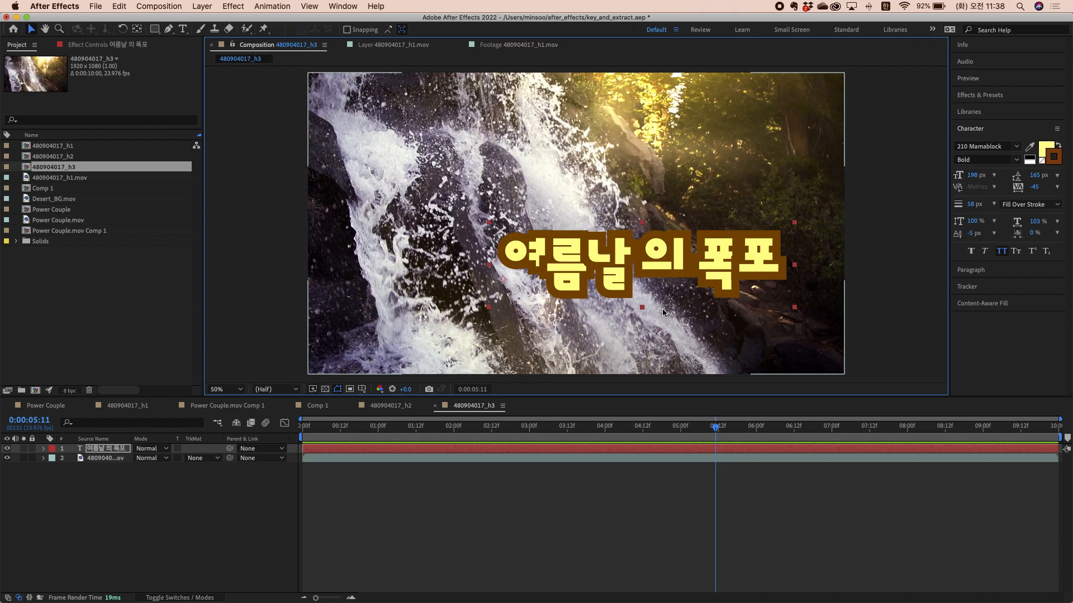
key(shift+Right)
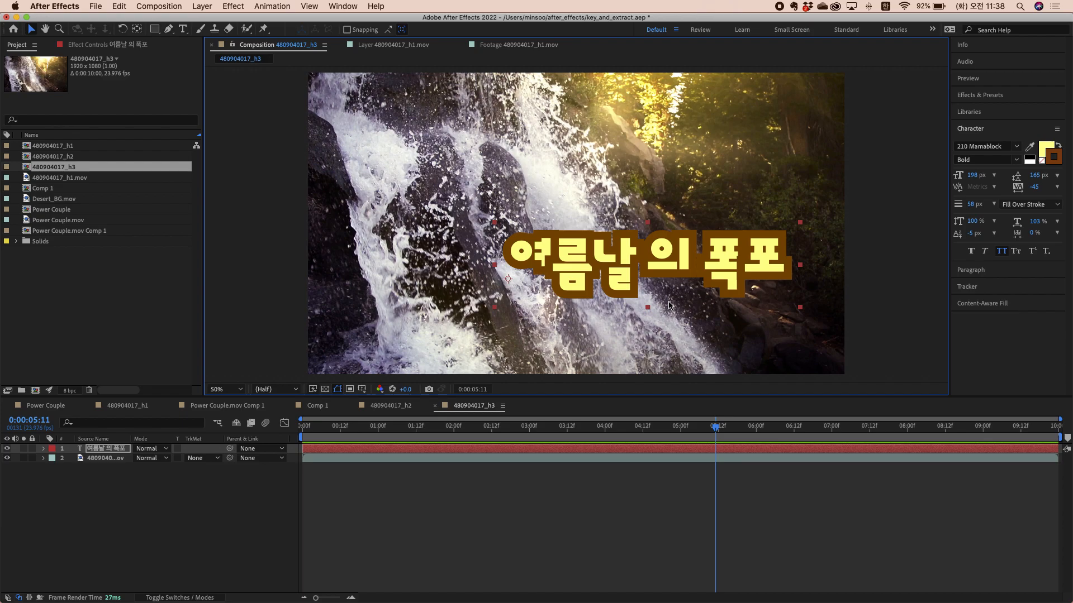
drag(656, 260, 559, 188)
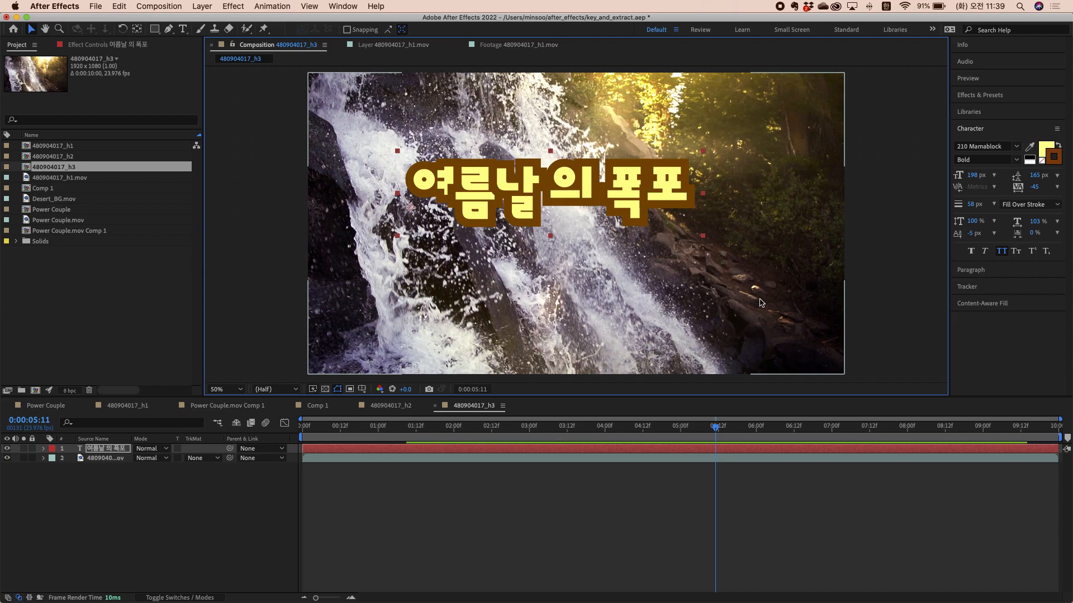
Step: Bring up the Tracker controls and open the waterfall footage layer of 480904017_h3 in the layer viewer
key(slash)
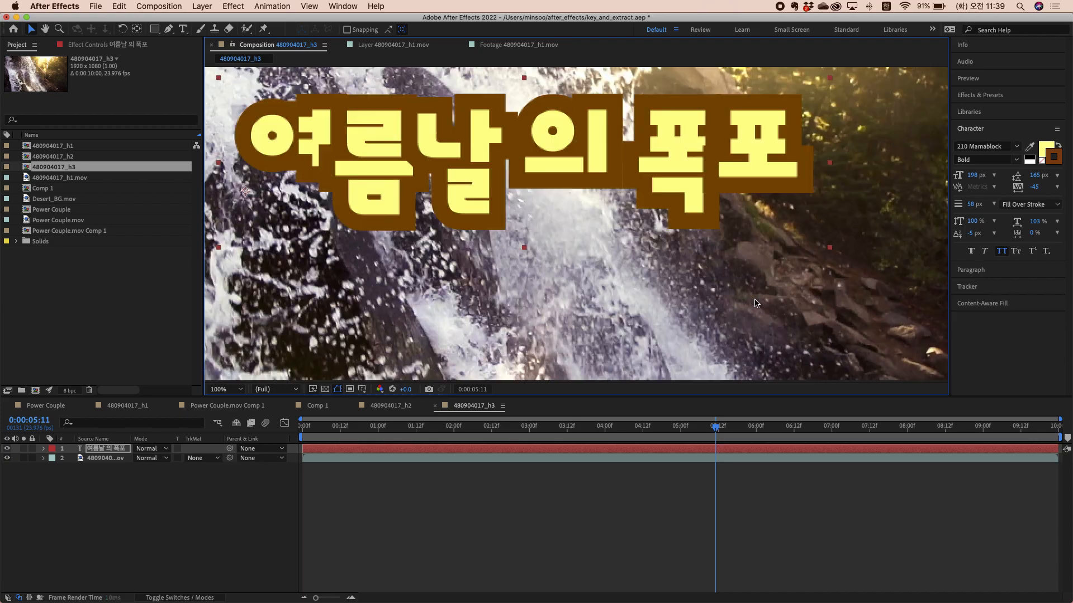
key(period)
key(comma)
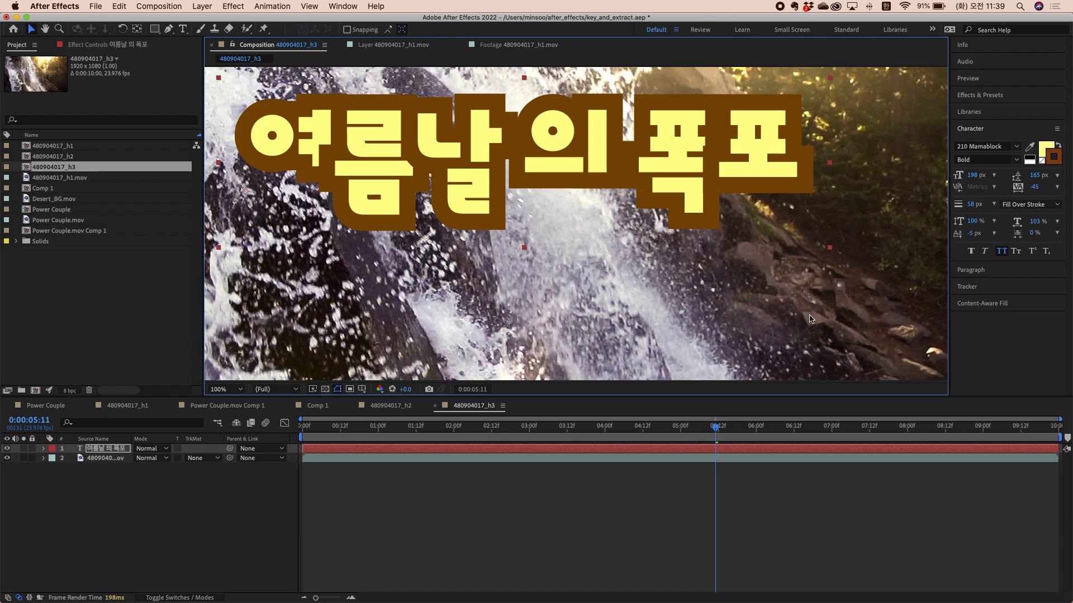
drag(827, 318, 556, 207)
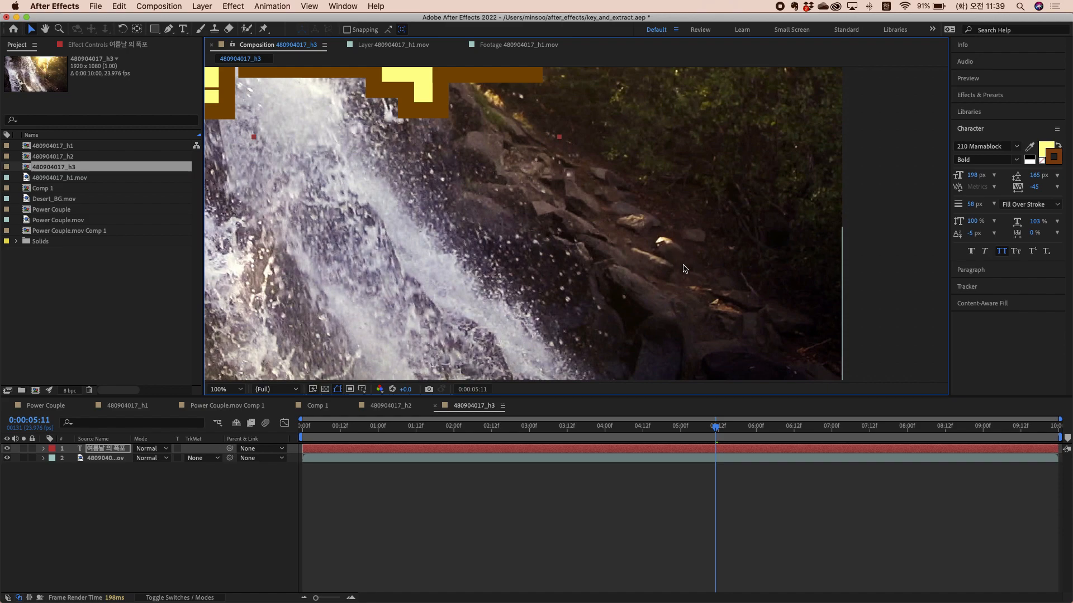
click(988, 288)
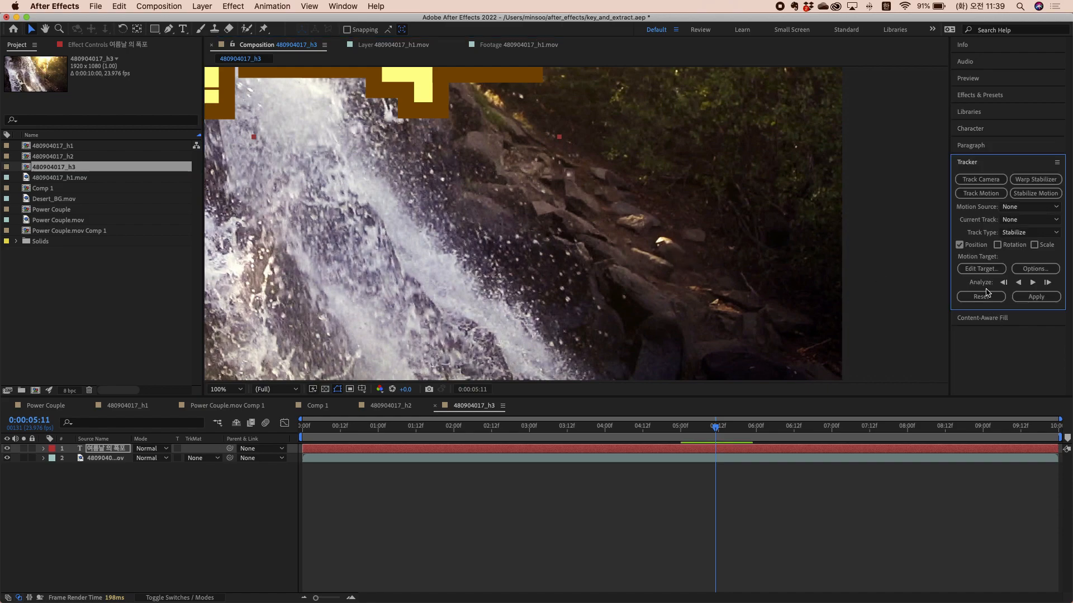
click(647, 310)
double_click(120, 463)
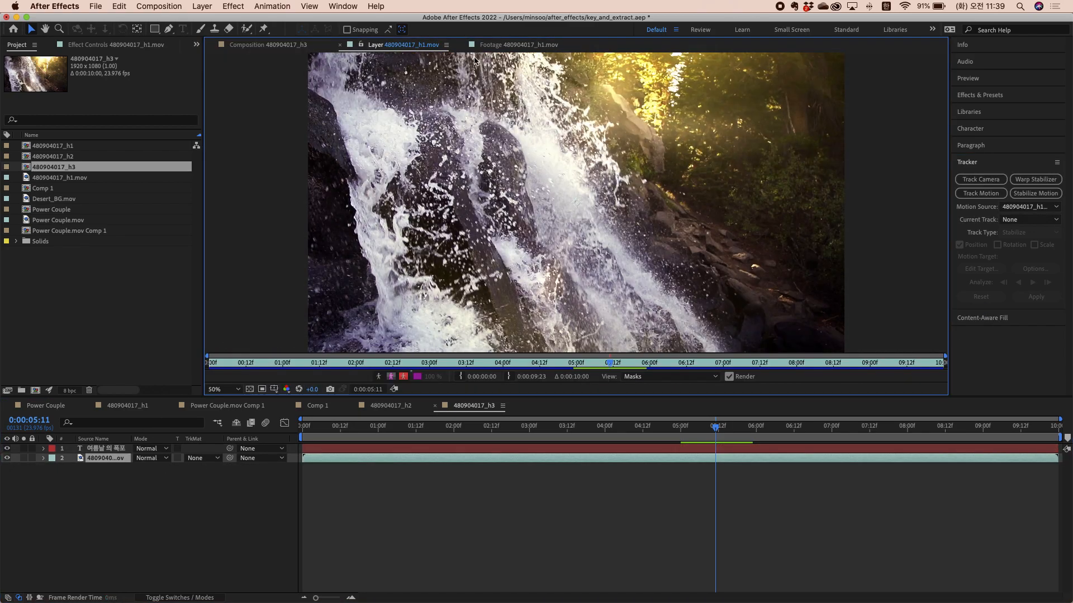
Step: Close the footage viewer of 480904017_h1.mov and keep the waterfall layer's viewer open
click(488, 49)
click(462, 45)
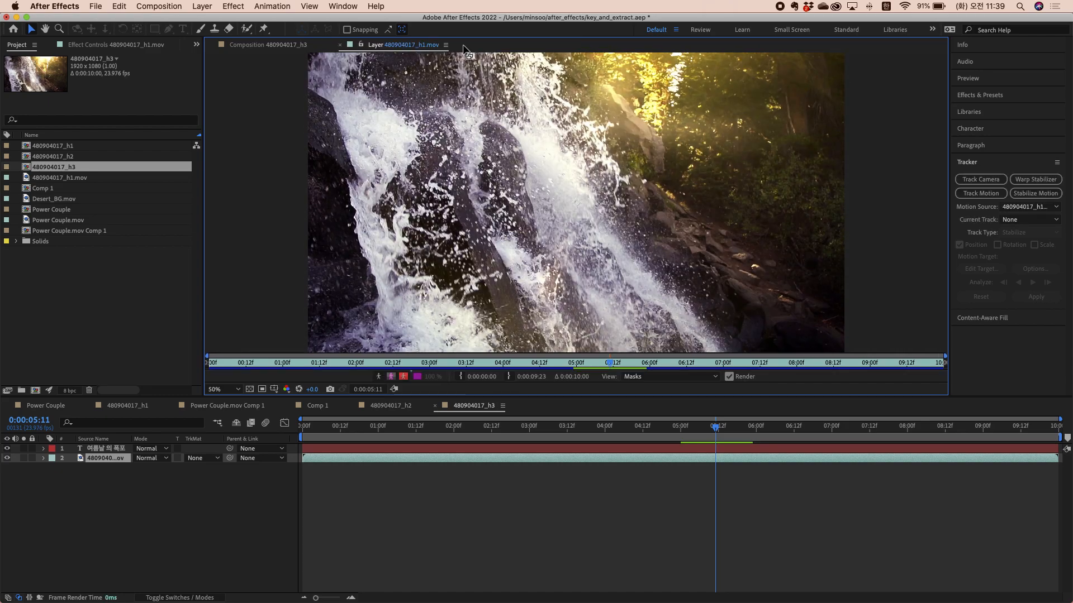
click(411, 45)
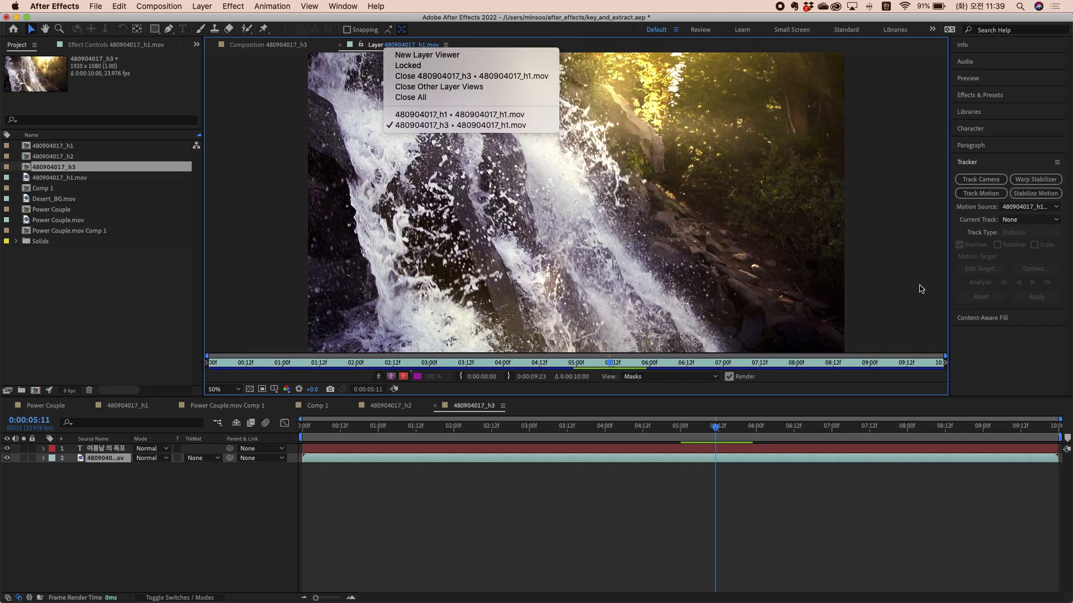
click(540, 224)
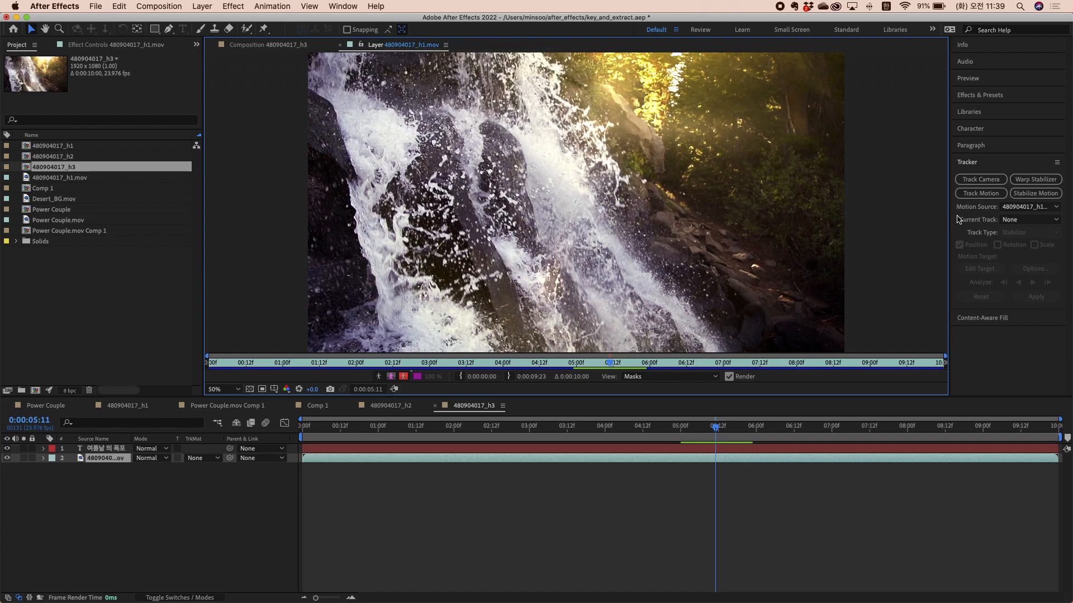
Step: Start Track Motion on the waterfall layer, place Track Point 1 on the small bright rock and enlarge its regions
click(982, 196)
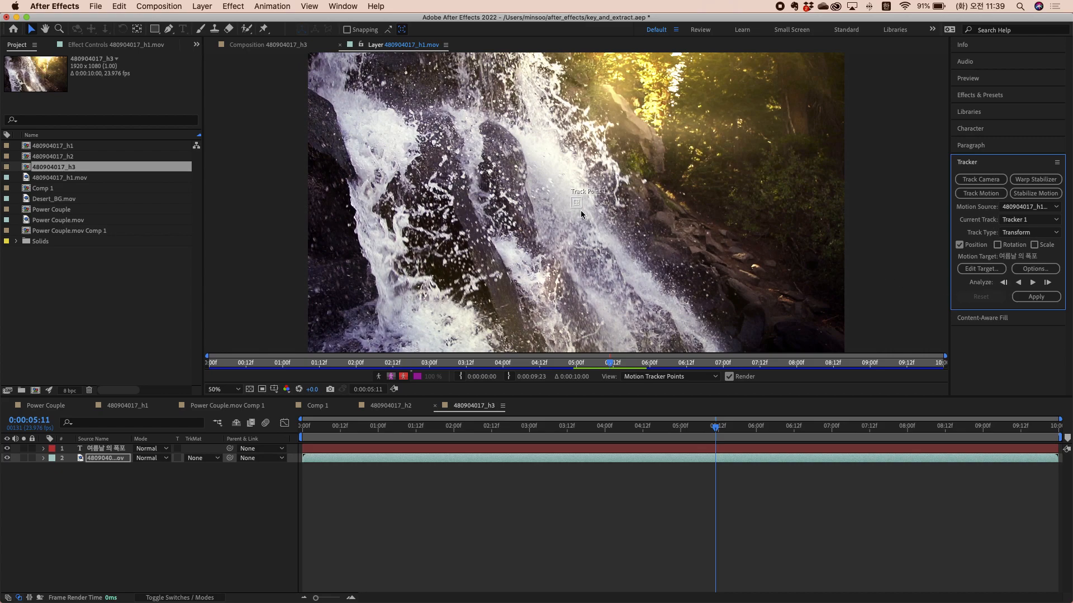
scroll(581, 210, up, 2)
drag(582, 218, 872, 340)
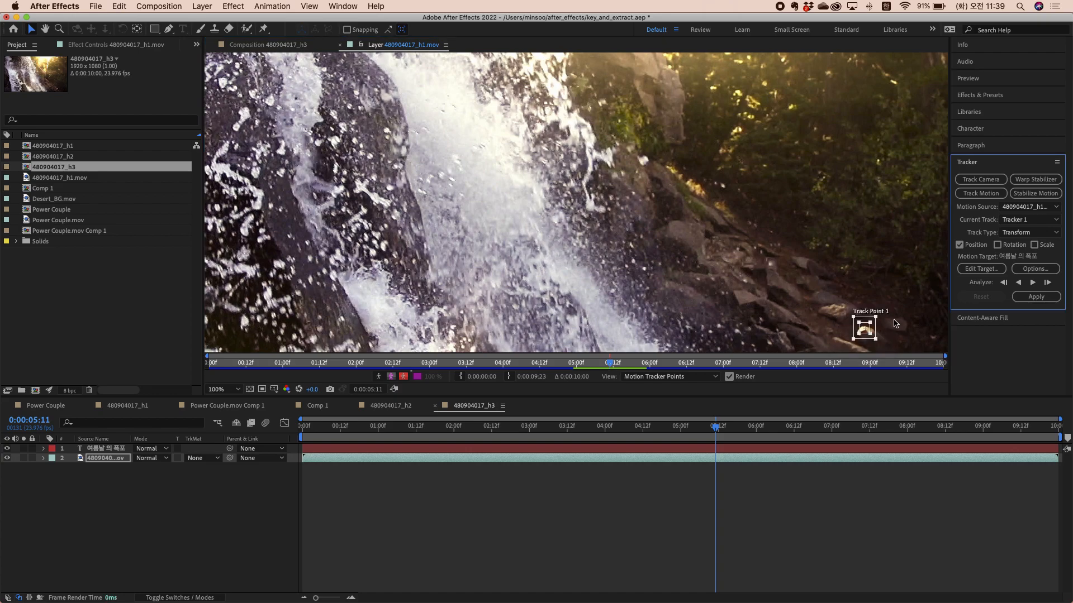
scroll(894, 323, up, 2)
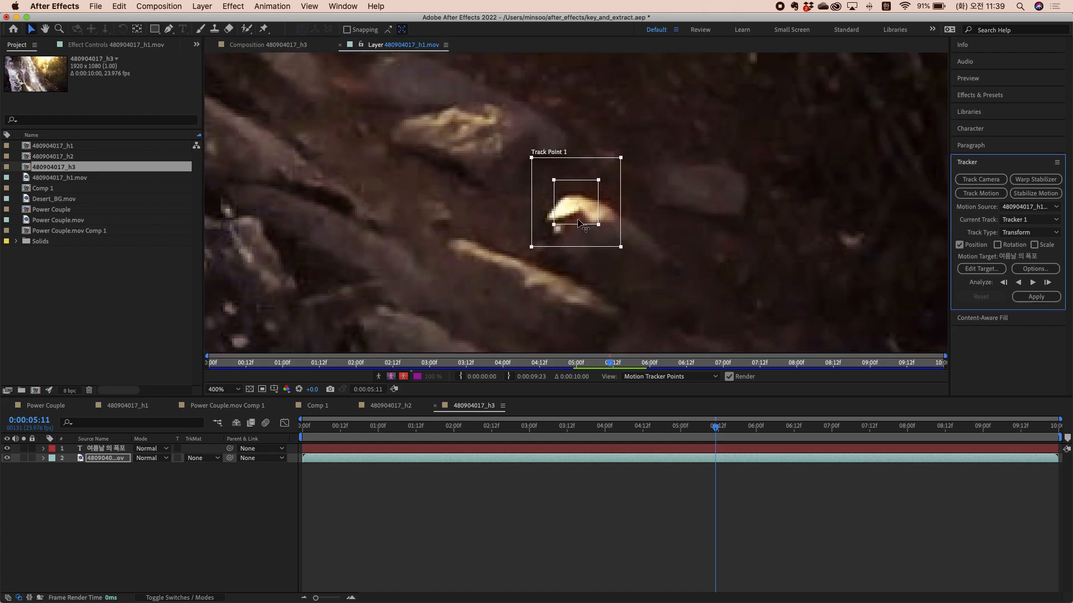
drag(575, 204, 610, 241)
Step: Go to 0:00:00:00 and move Track Point 1 from the dark foliage down onto the small bright rock
drag(576, 438, 259, 436)
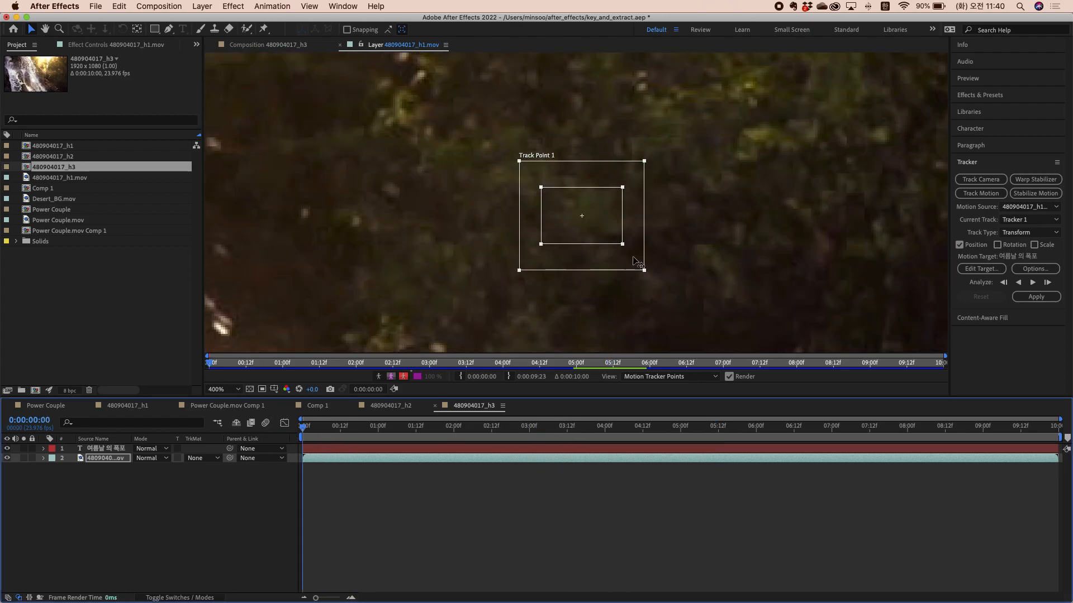
key(comma)
key(comma)
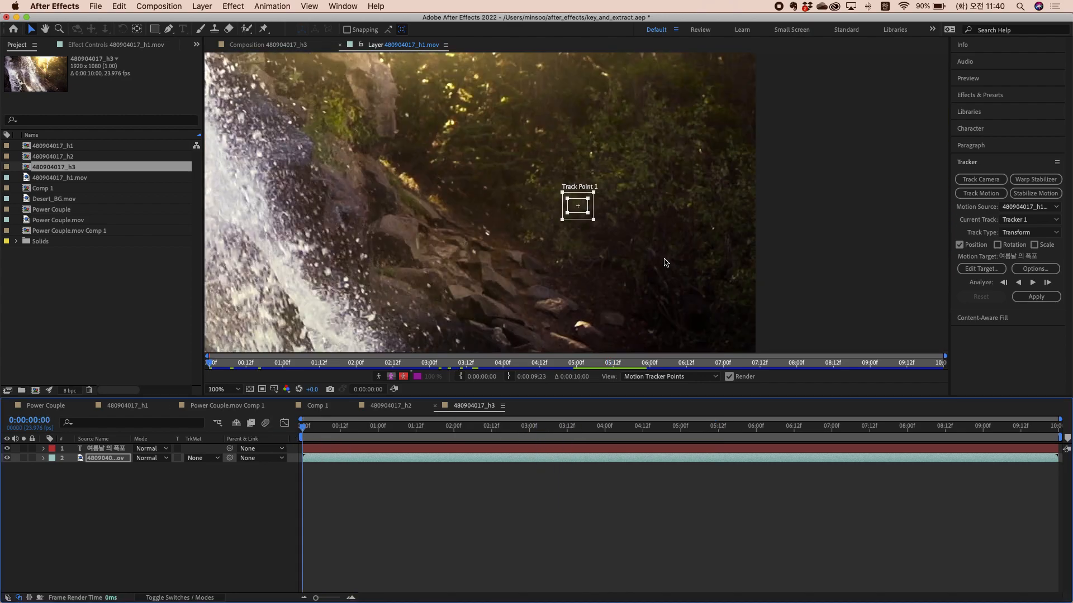
key(period)
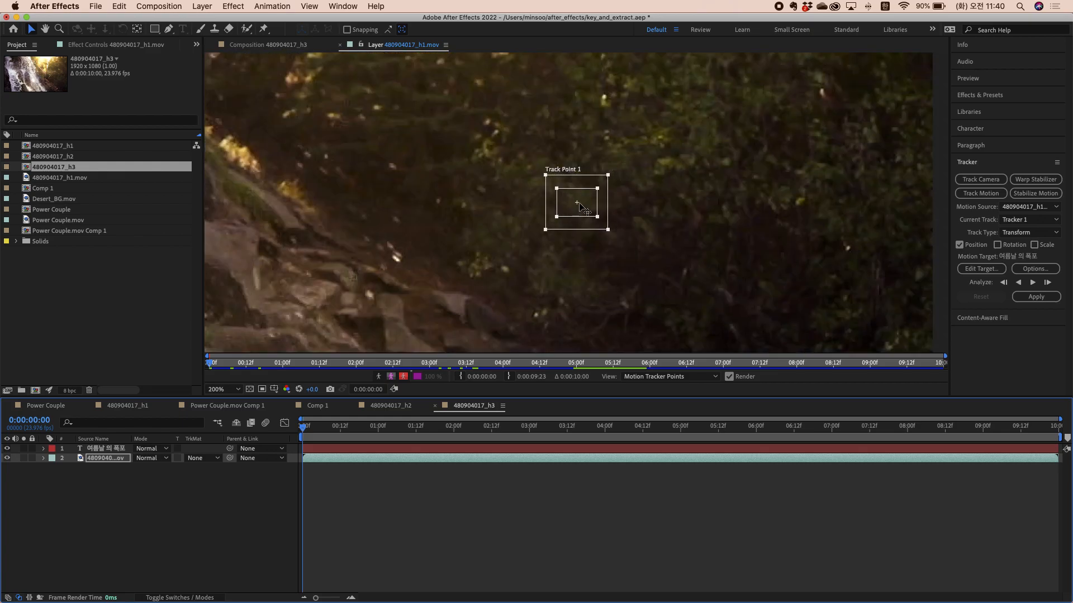
drag(586, 213, 583, 331)
key(comma)
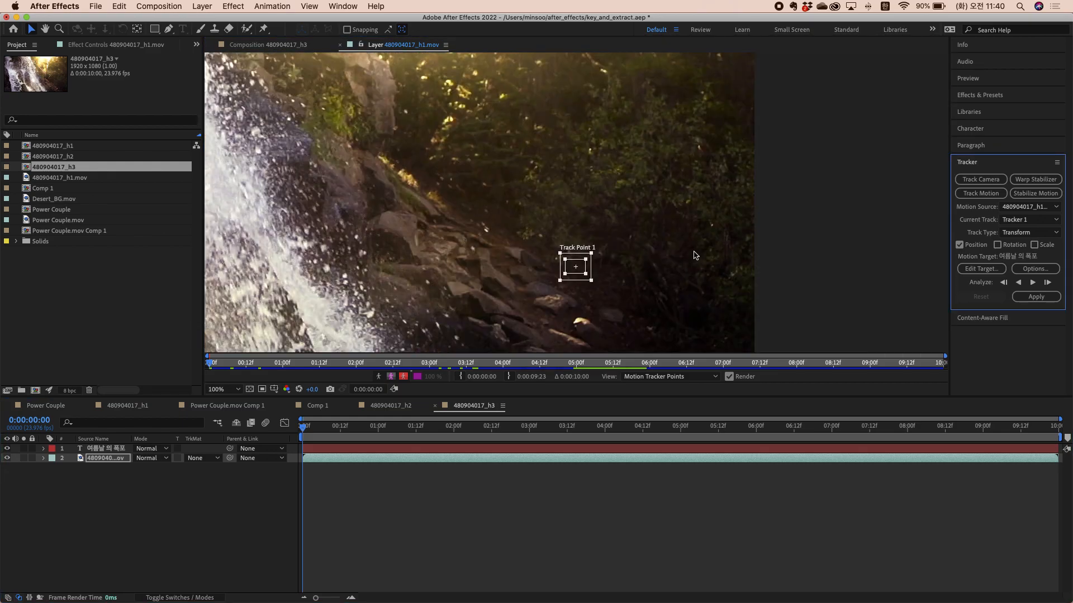
drag(584, 273, 588, 320)
Step: Fit Track Point 1's feature region around the bright rock and analyze the motion forward through the clip
key(period)
key(period)
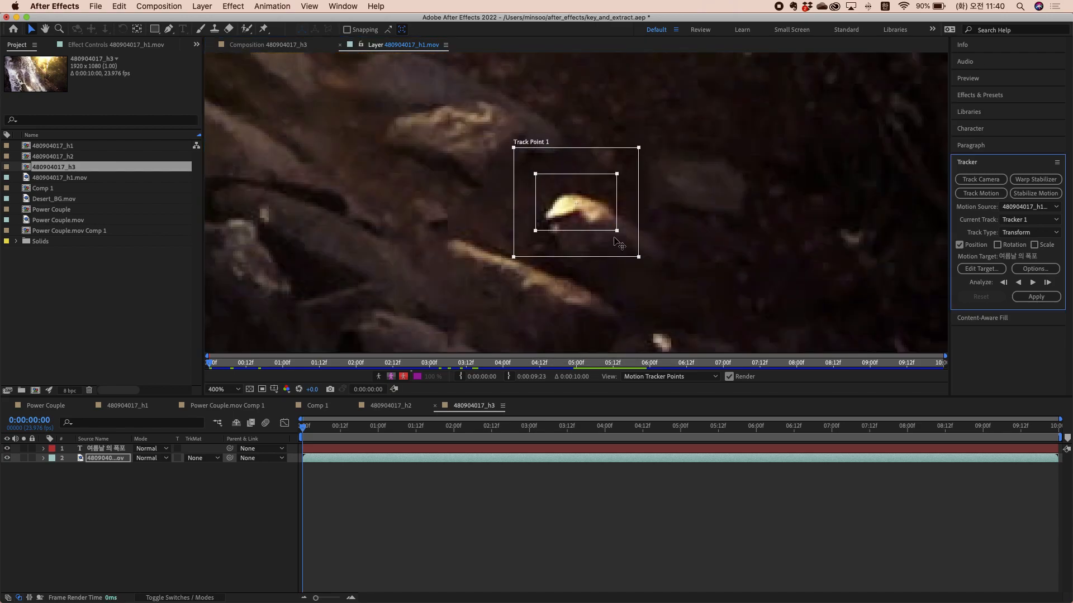
drag(596, 223, 620, 238)
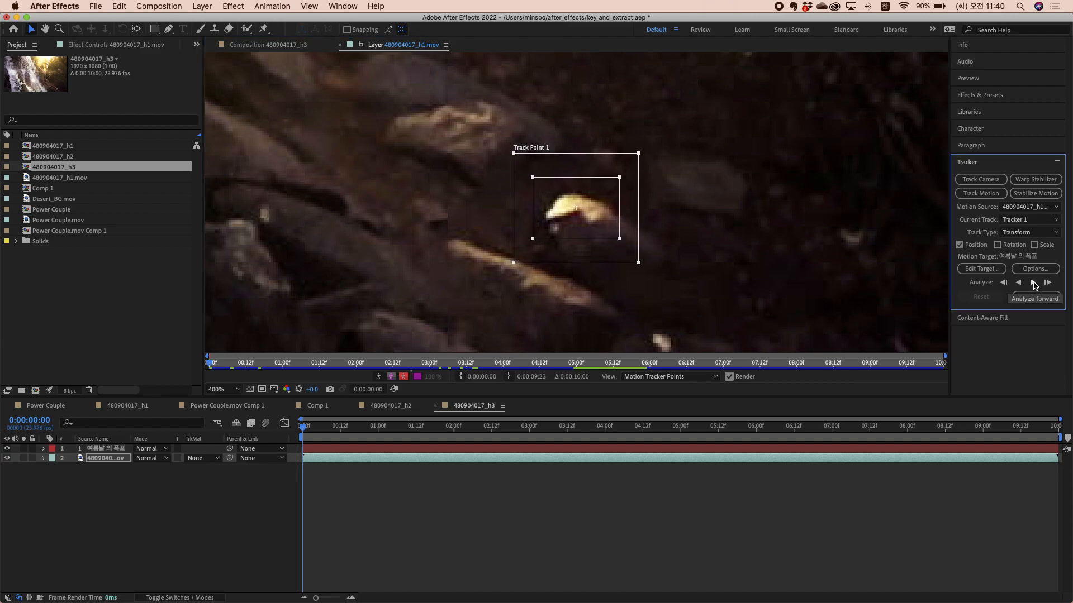
click(1033, 283)
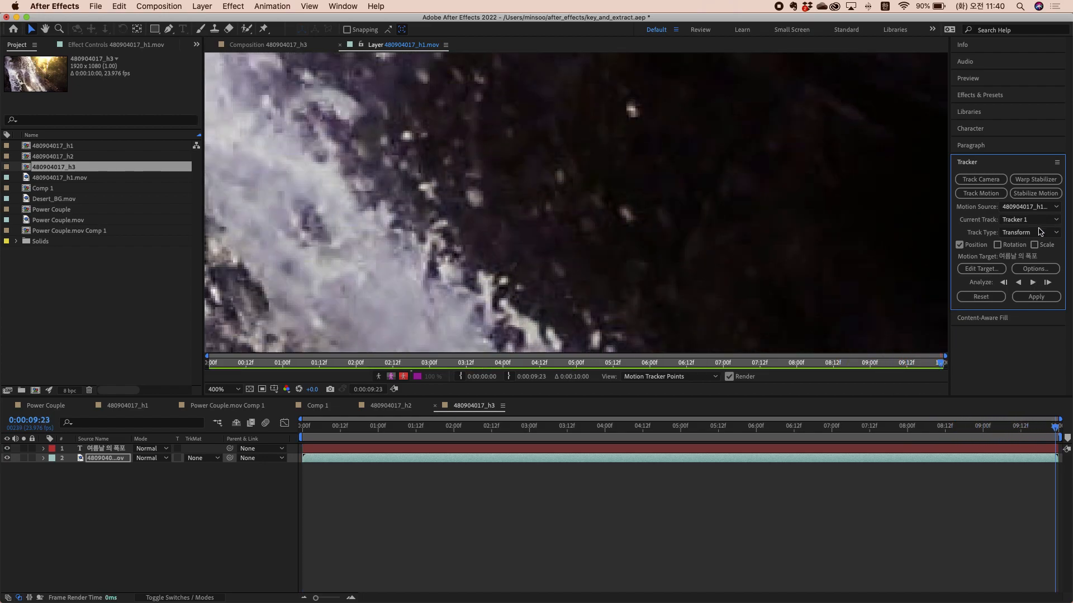
Step: Examine Track Point 1's complete motion path over the waterfall layer and return to the 480904017_h3 composition
scroll(708, 242, down, 1)
scroll(707, 243, down, 1)
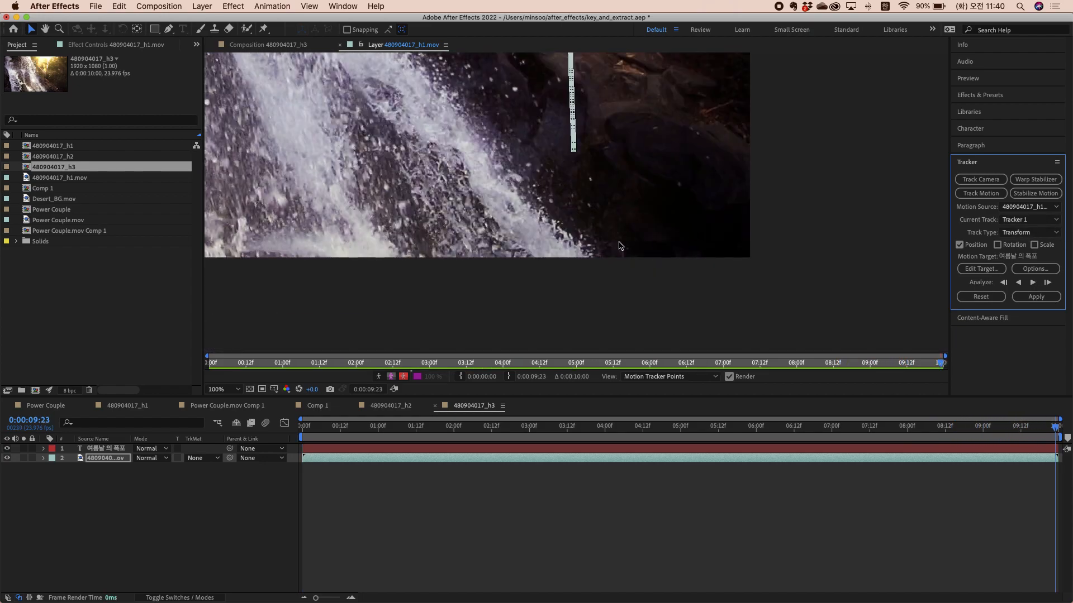
scroll(615, 247, down, 1)
key(h)
drag(434, 143, 517, 260)
key(v)
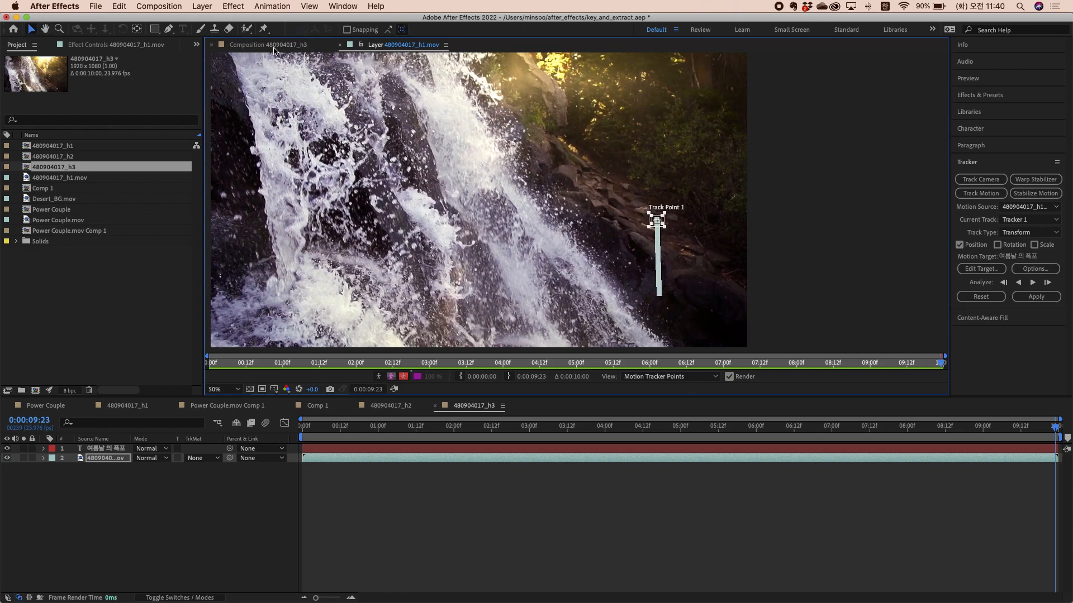
click(268, 45)
scroll(403, 300, down, 1)
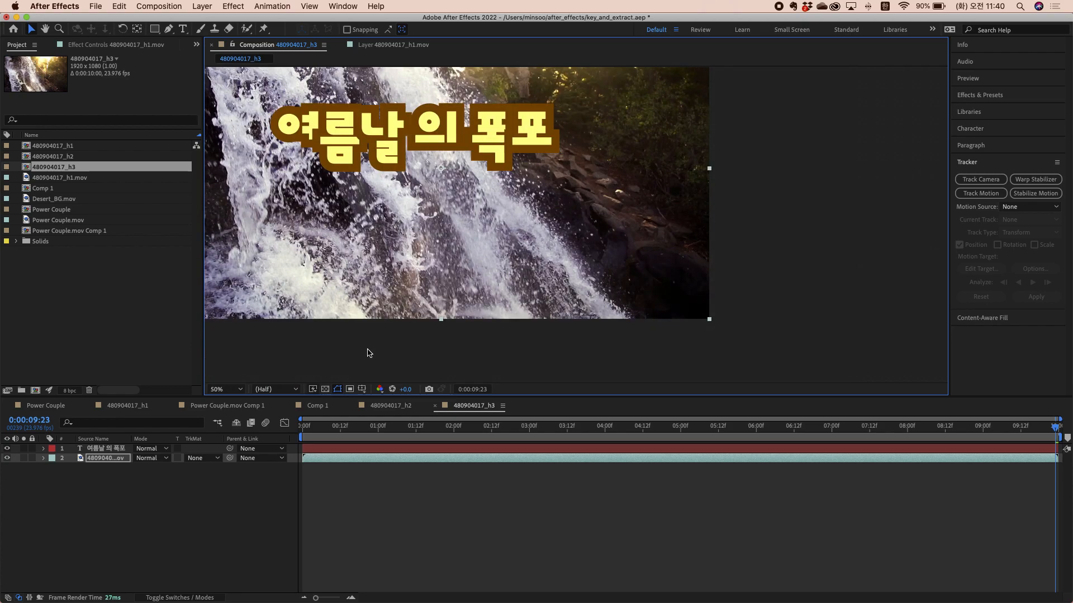
click(198, 520)
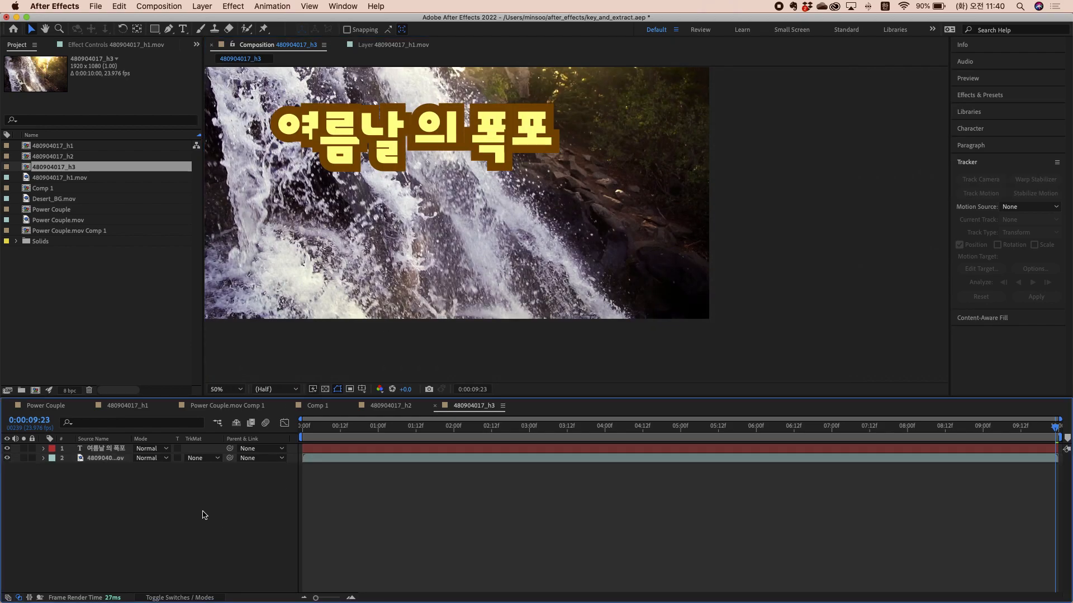
right_click(170, 492)
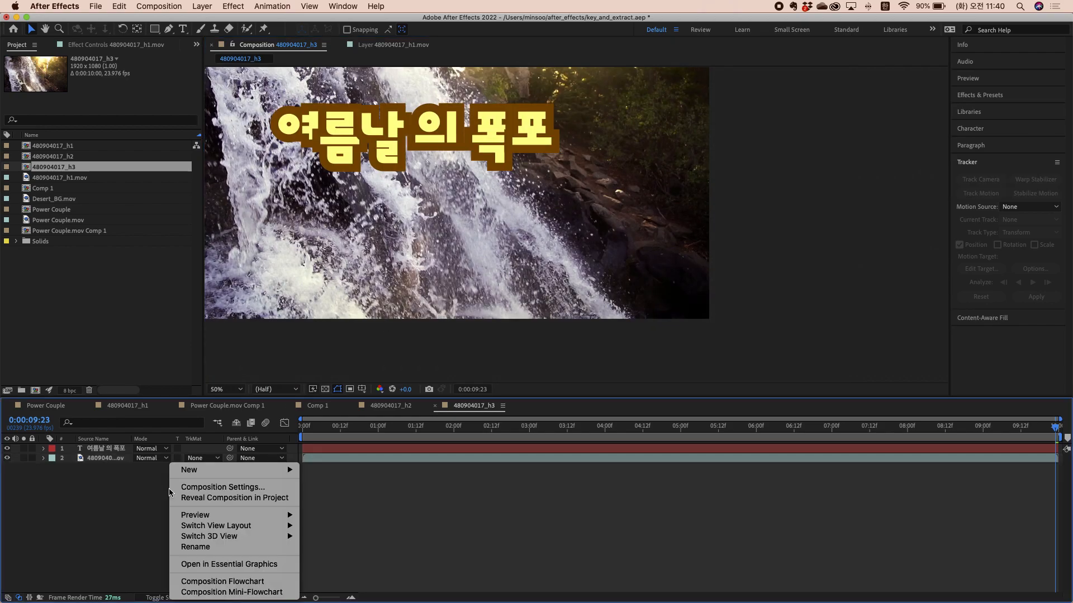
mouse_move(196, 476)
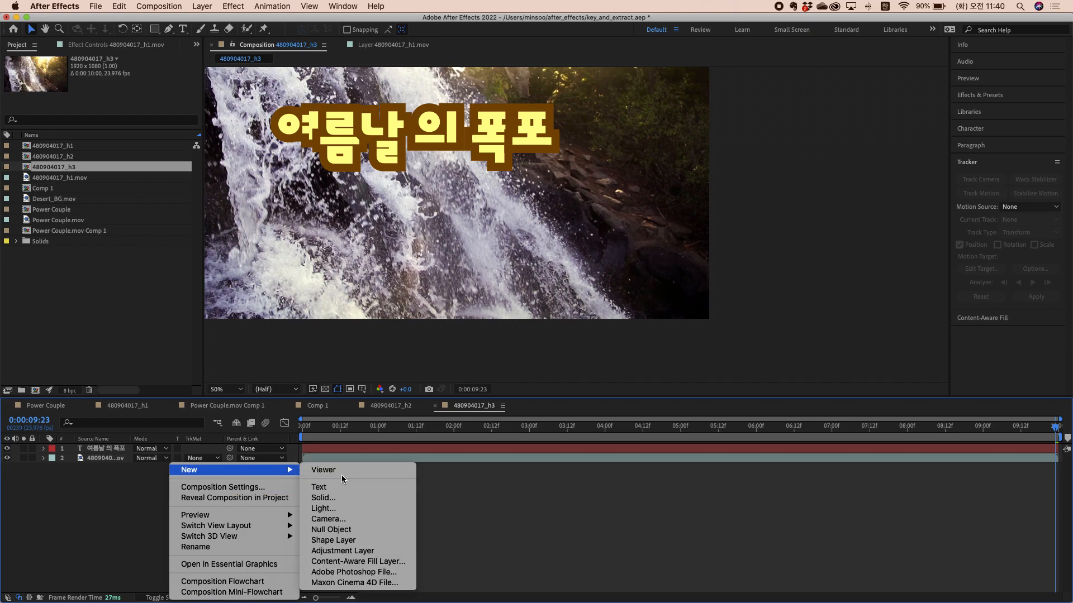
click(341, 540)
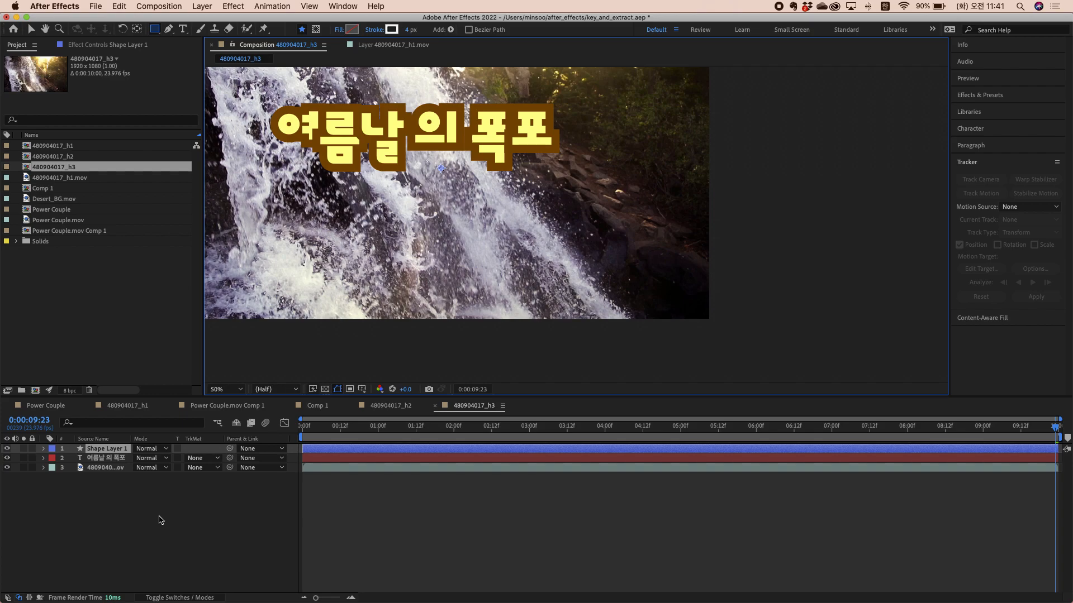
click(124, 450)
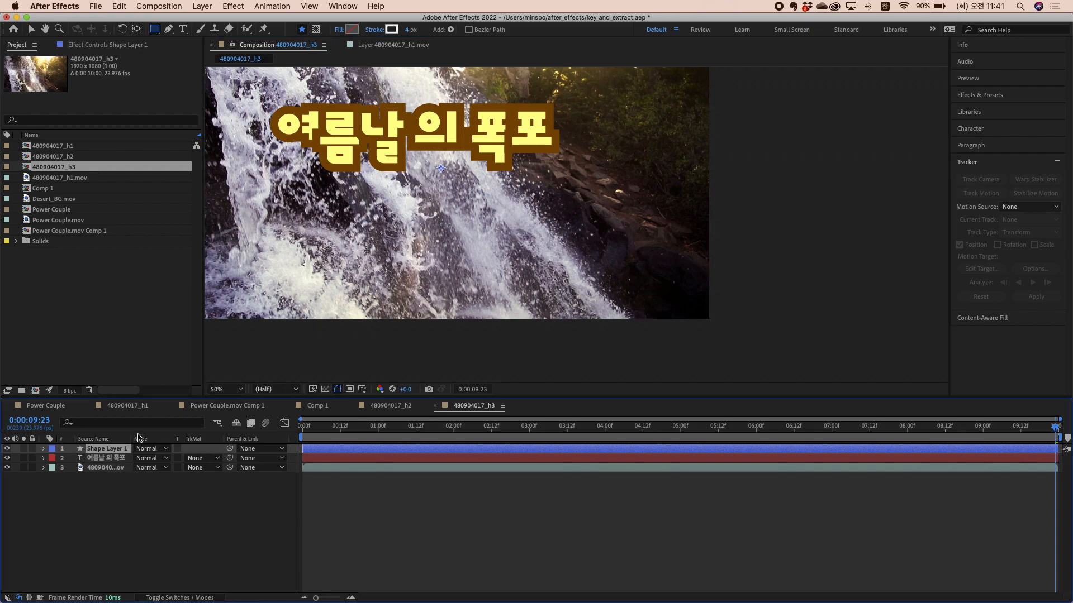
key(Delete)
Step: Create a new null object in the 480904017_h3 composition
right_click(102, 510)
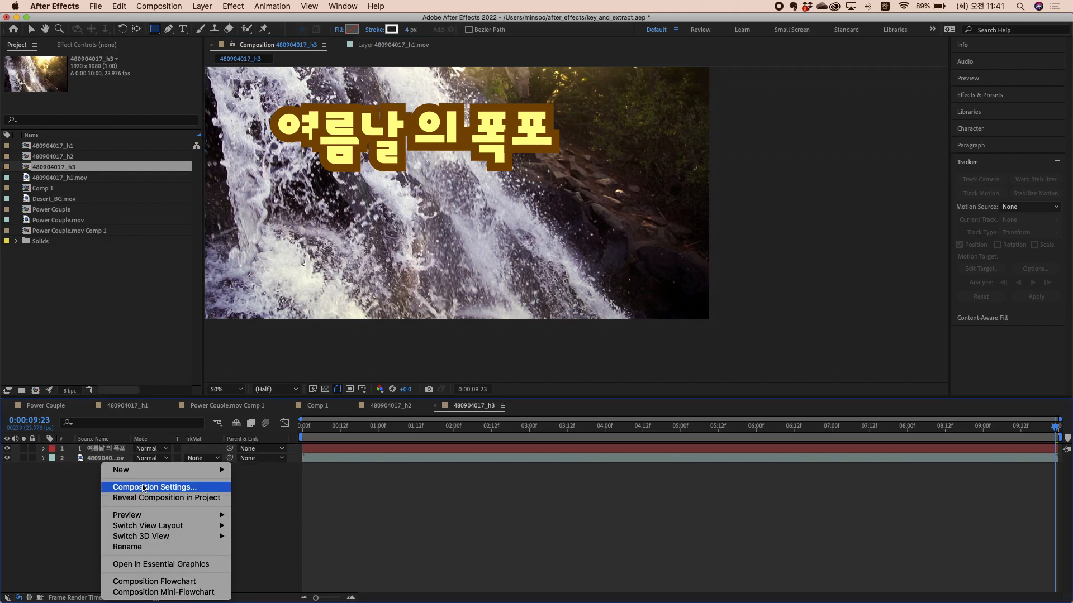
mouse_move(128, 469)
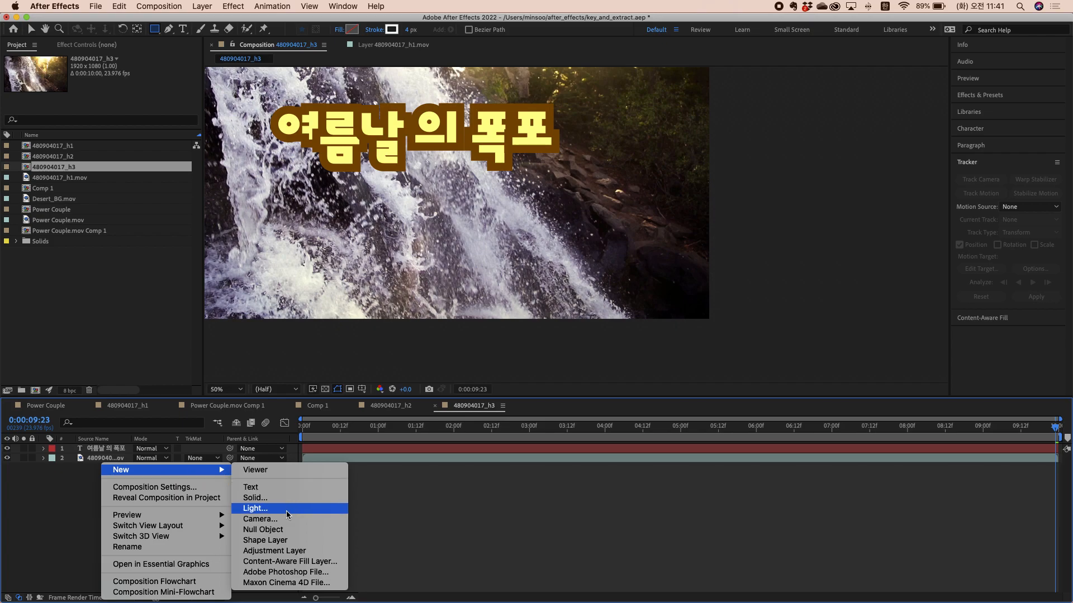
click(284, 530)
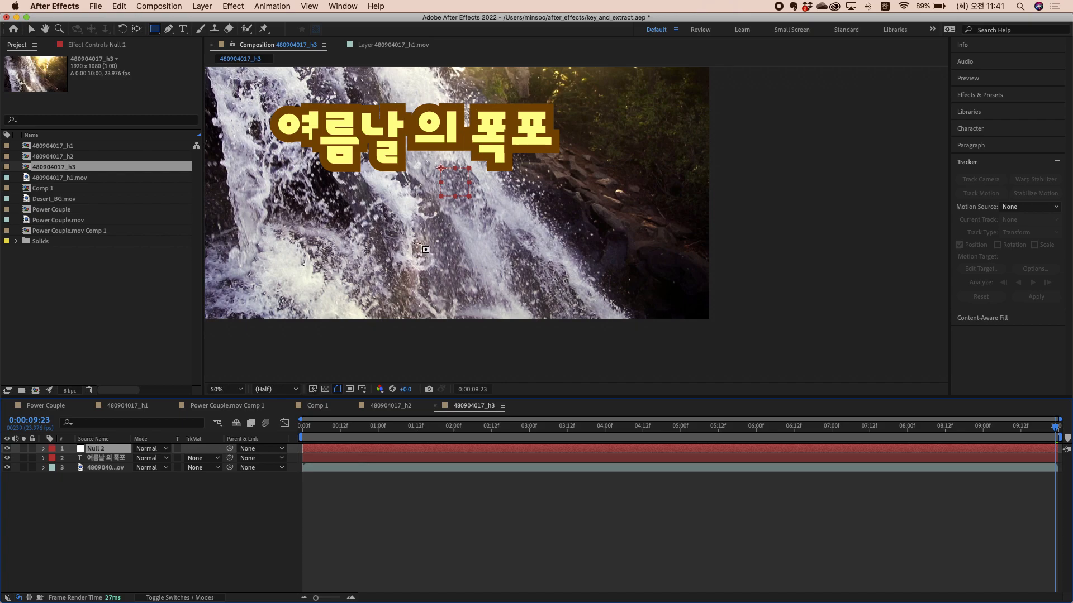
Step: Change Tracker 1's motion target on the waterfall layer to Null 2 and apply the tracking data in X and Y
click(379, 48)
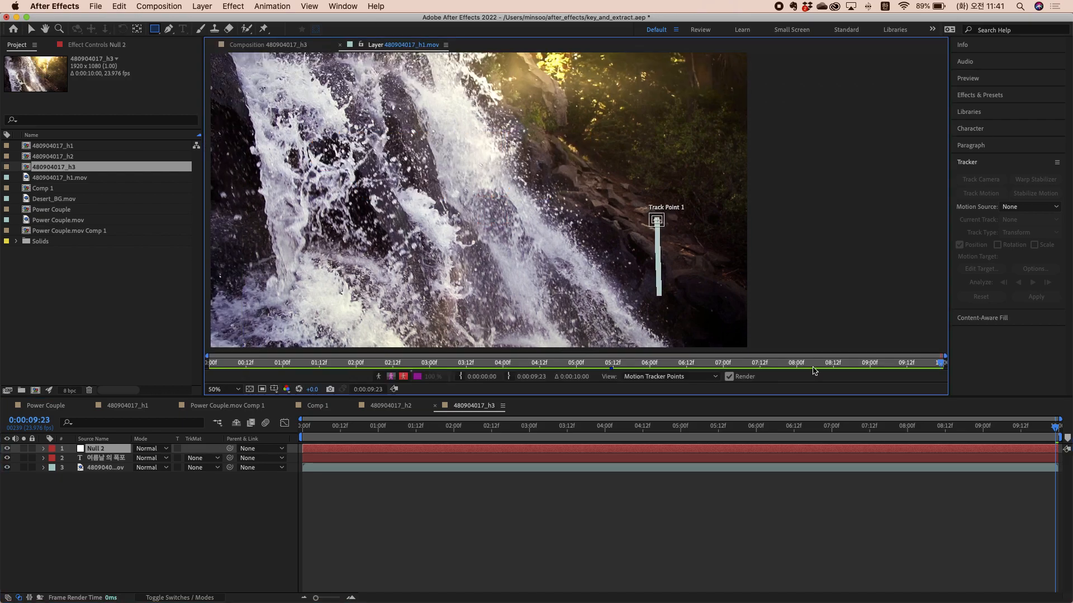
click(110, 469)
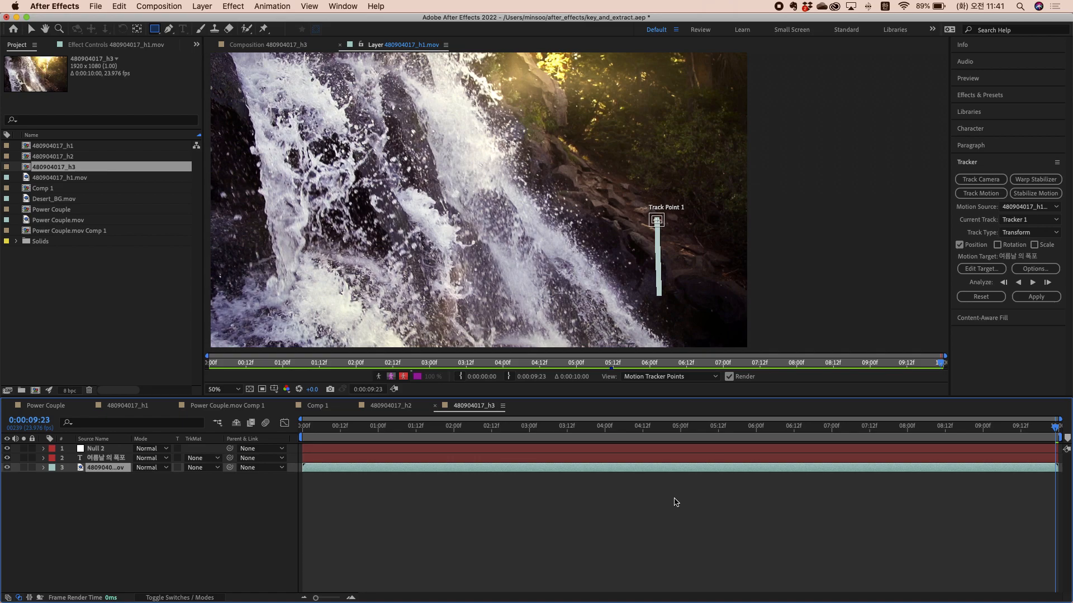
click(982, 269)
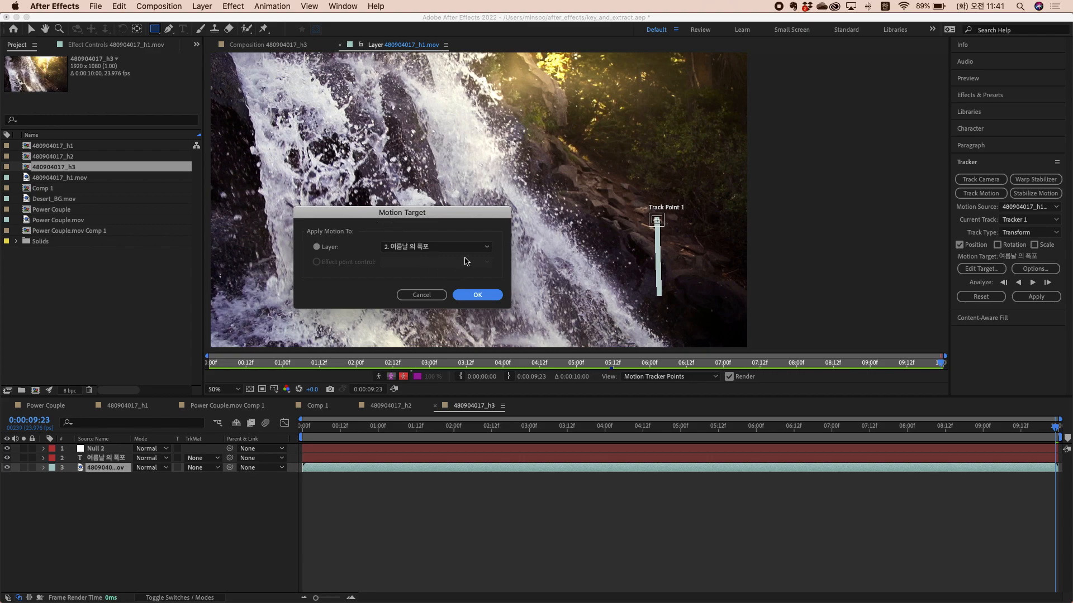
click(467, 249)
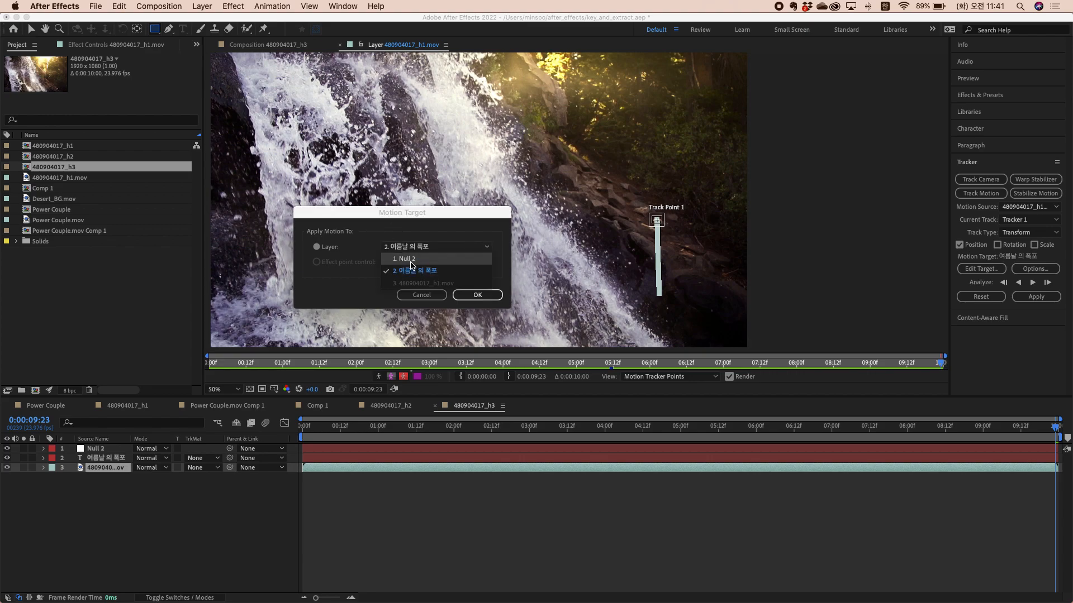
click(411, 262)
click(479, 295)
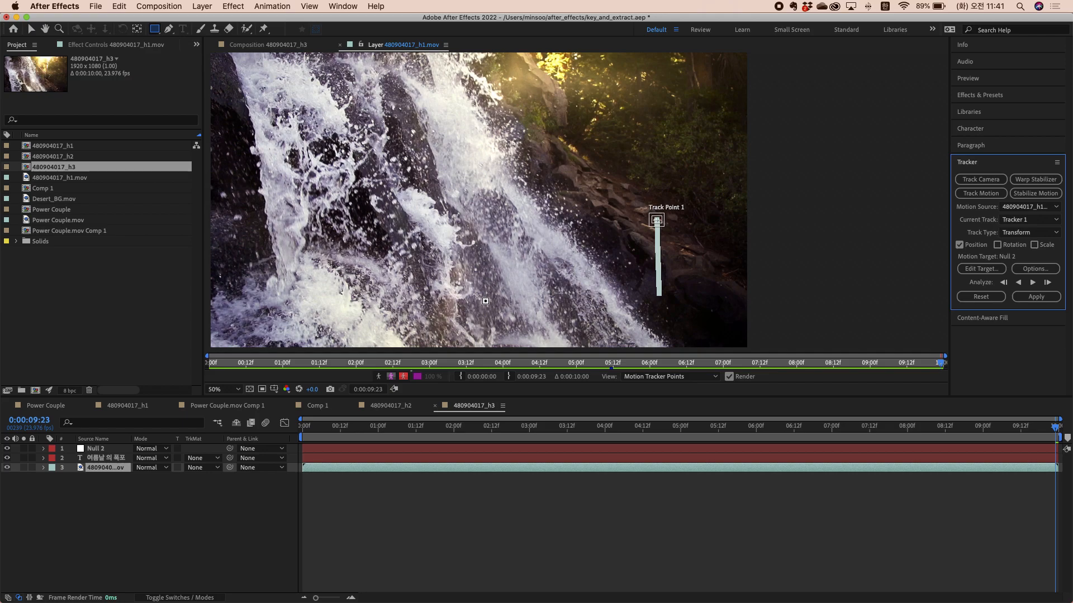
click(1034, 298)
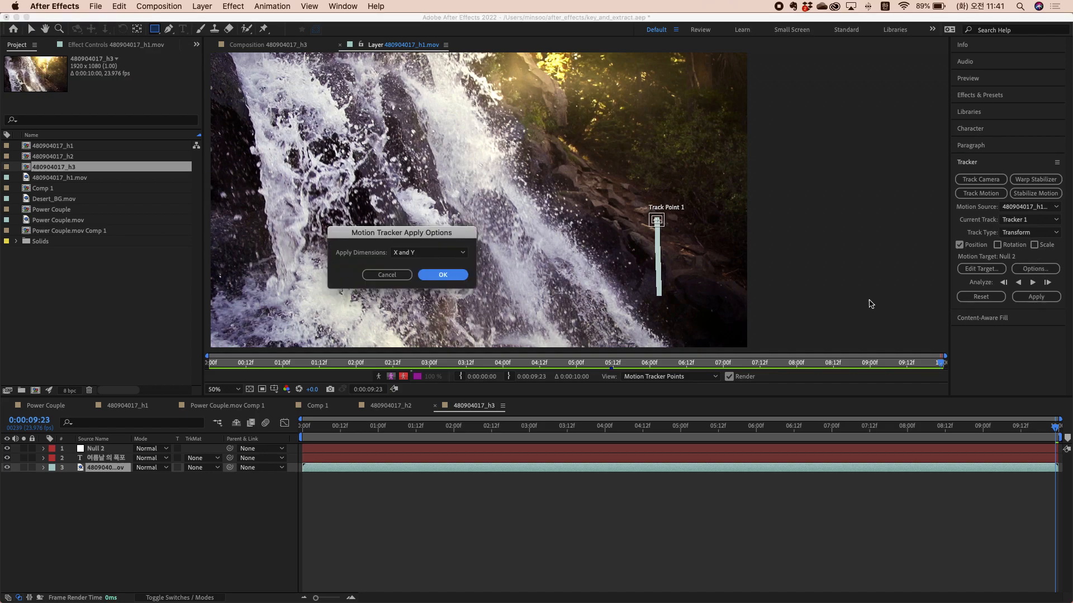
click(443, 275)
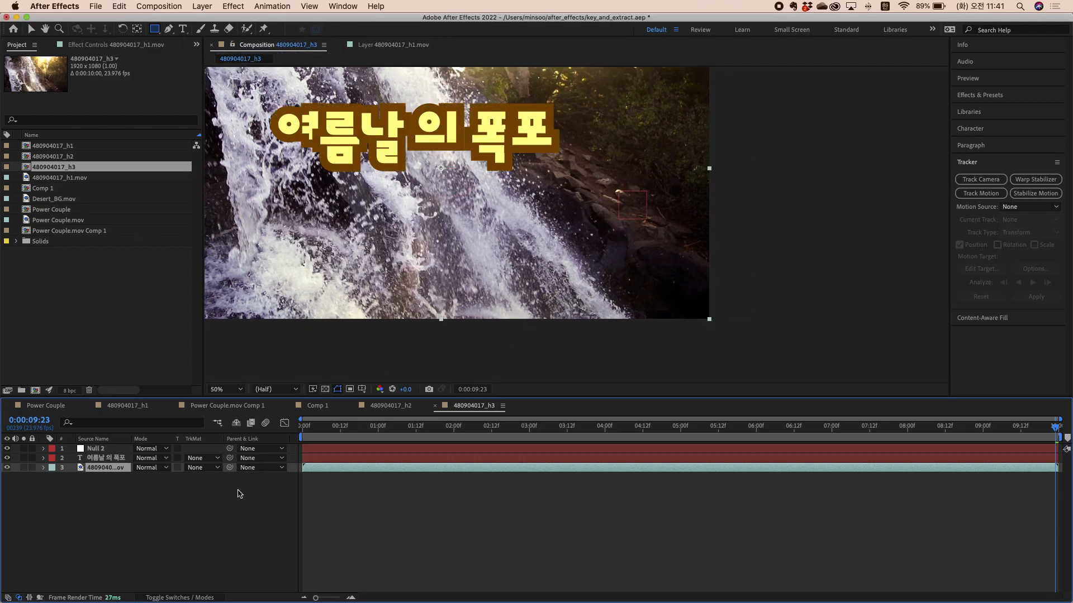
Step: Inspect the Position keyframes in Null 2's transform properties and collapse the layer again
click(100, 449)
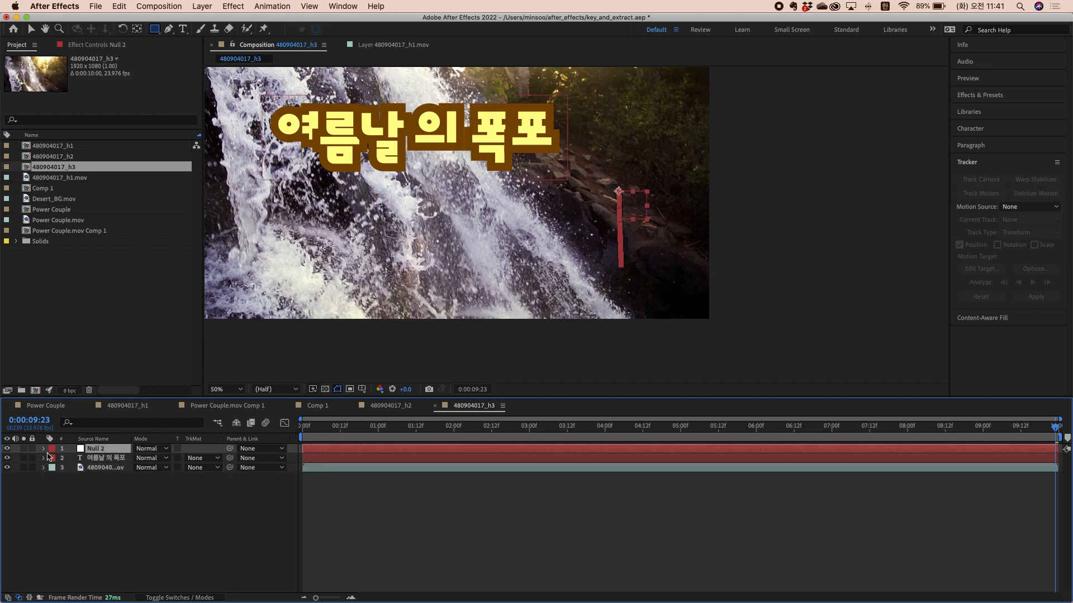
click(44, 450)
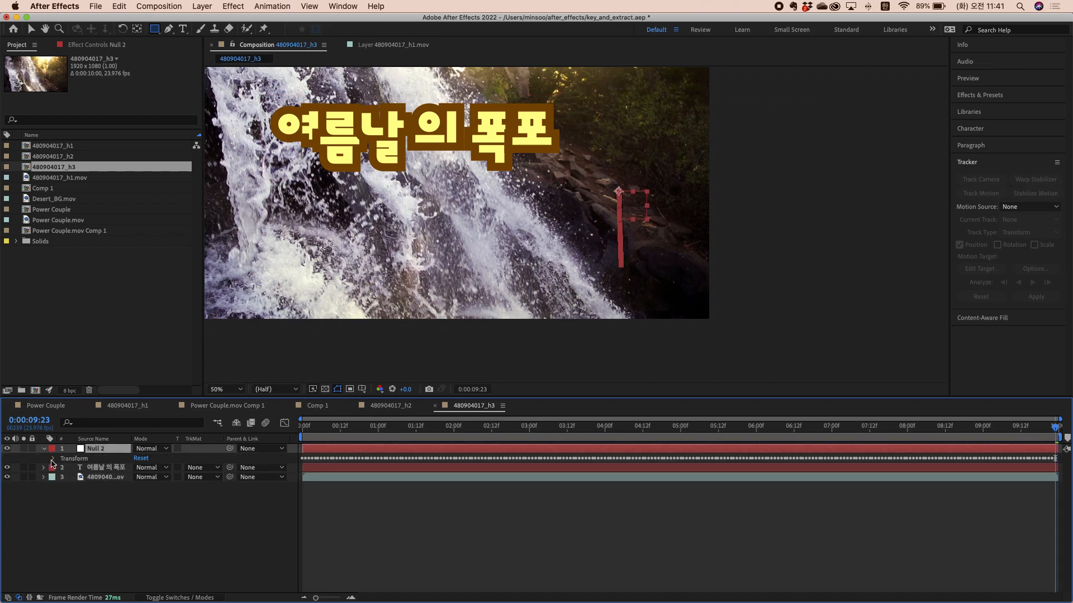
click(52, 459)
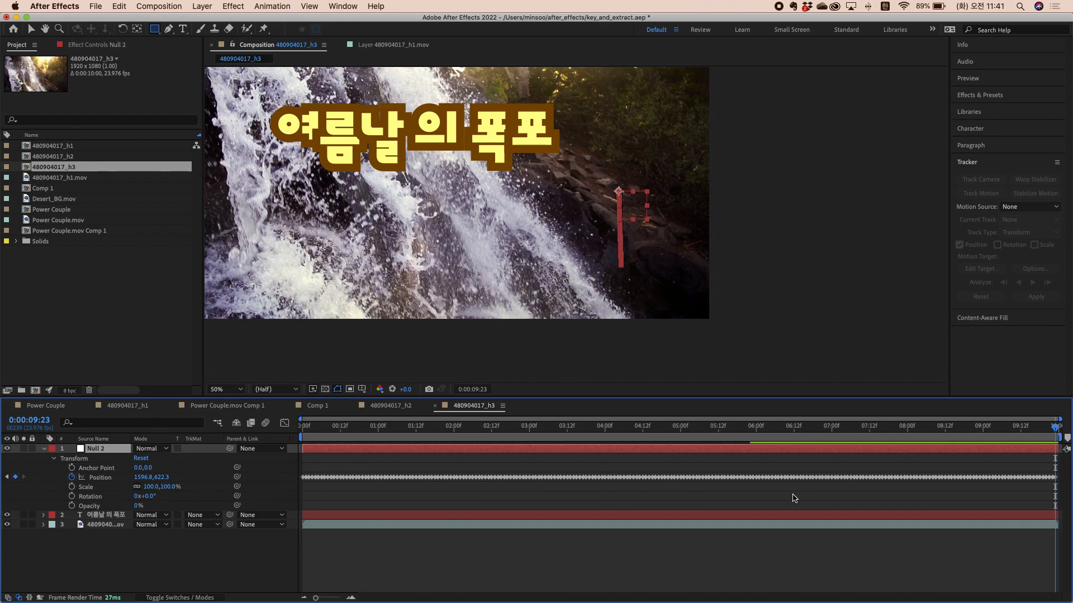
click(44, 448)
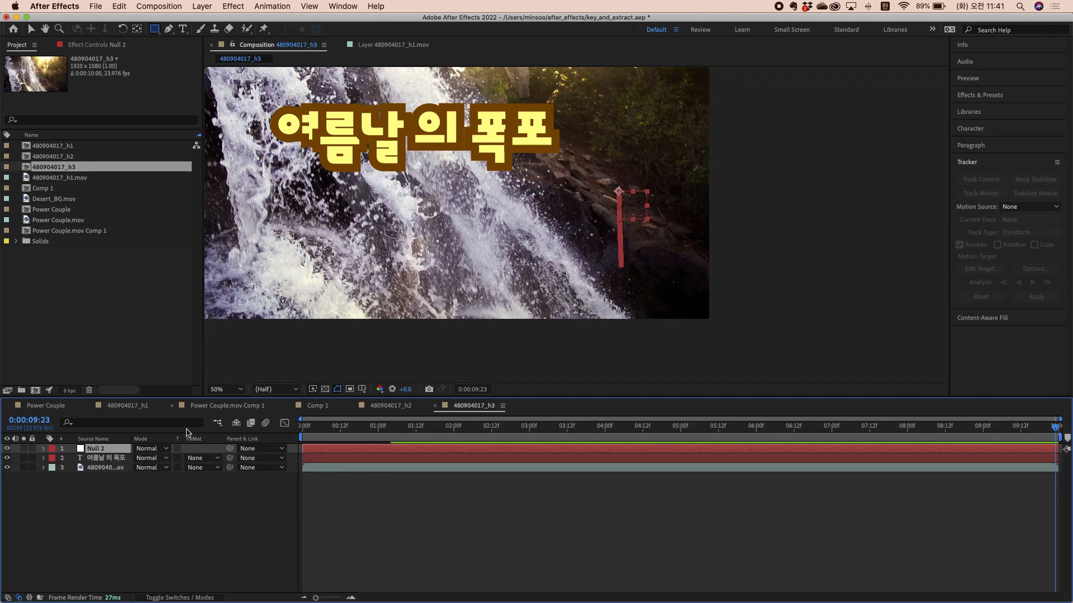
Step: Parent the 여름날 의 폭포 title layer to Null 2
click(104, 458)
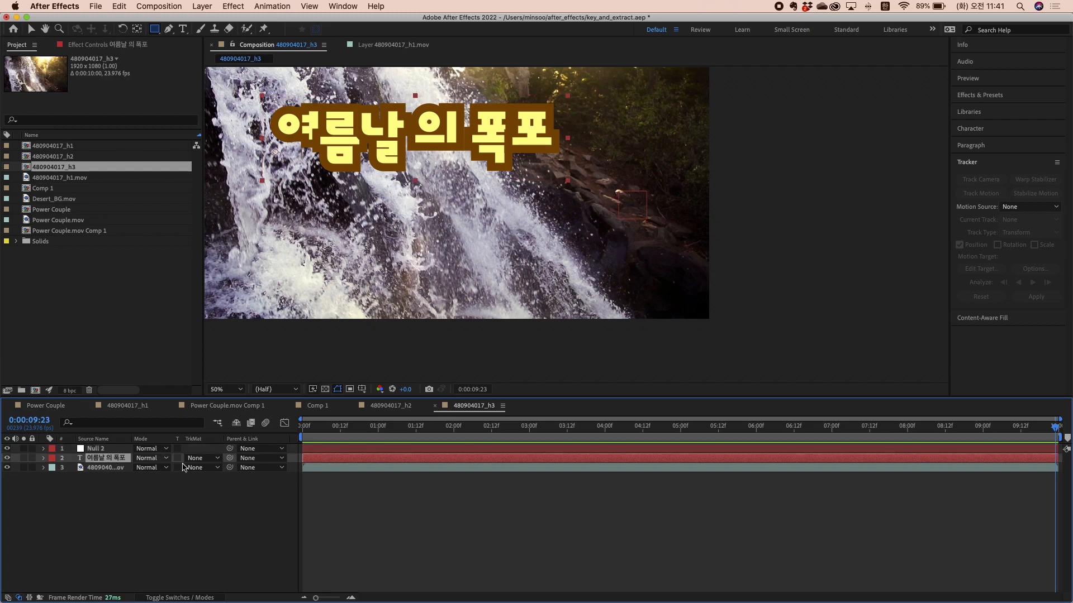
click(282, 458)
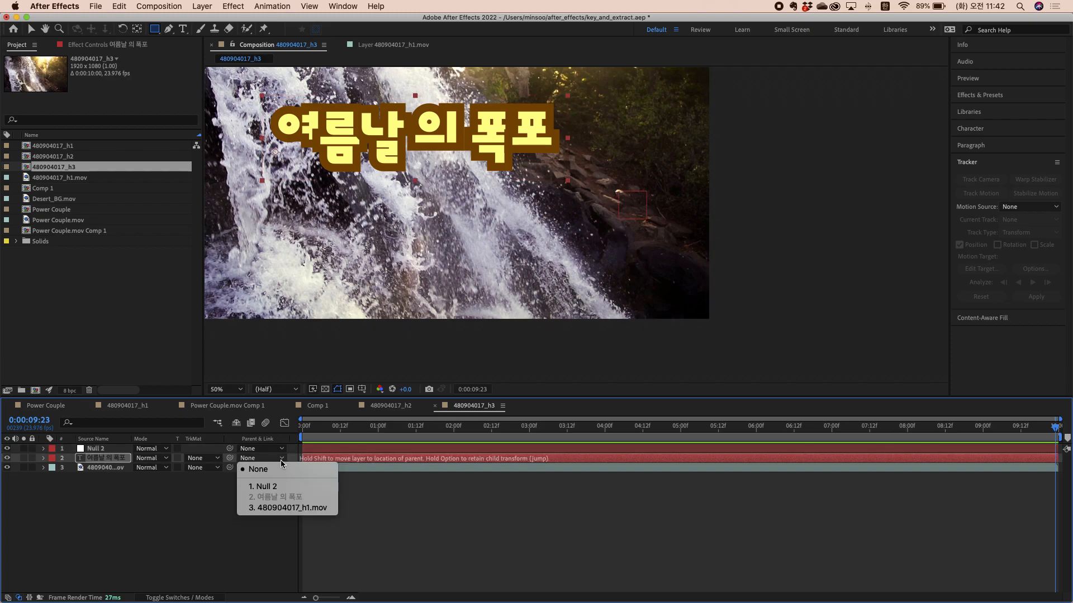
click(271, 489)
click(390, 514)
Step: Preview the composition from 0:00:00:00 to check how the title follows the camera movement
drag(366, 432, 249, 426)
key(space)
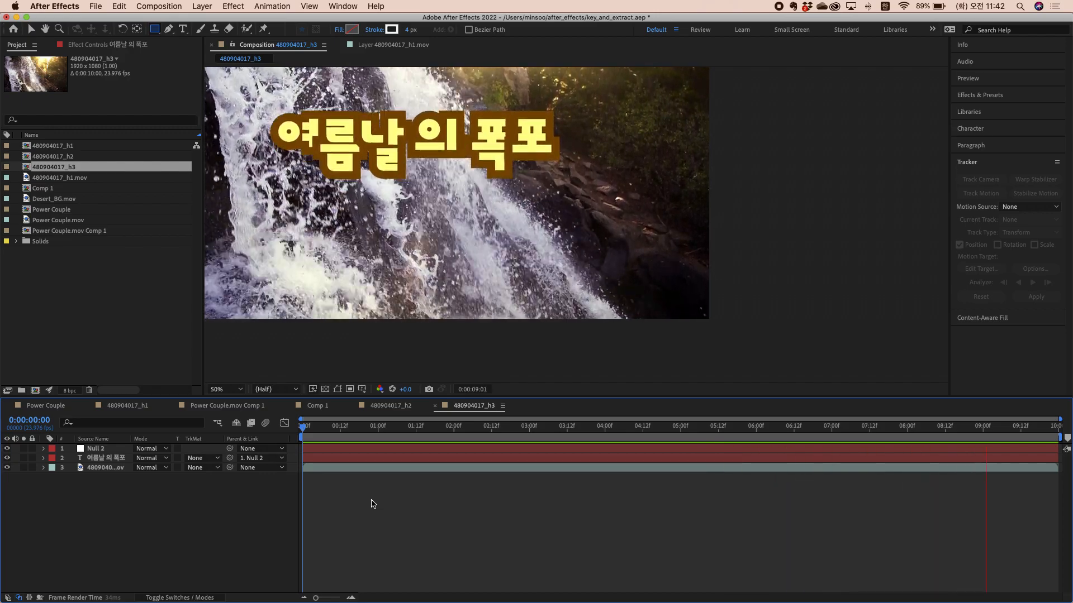
key(space)
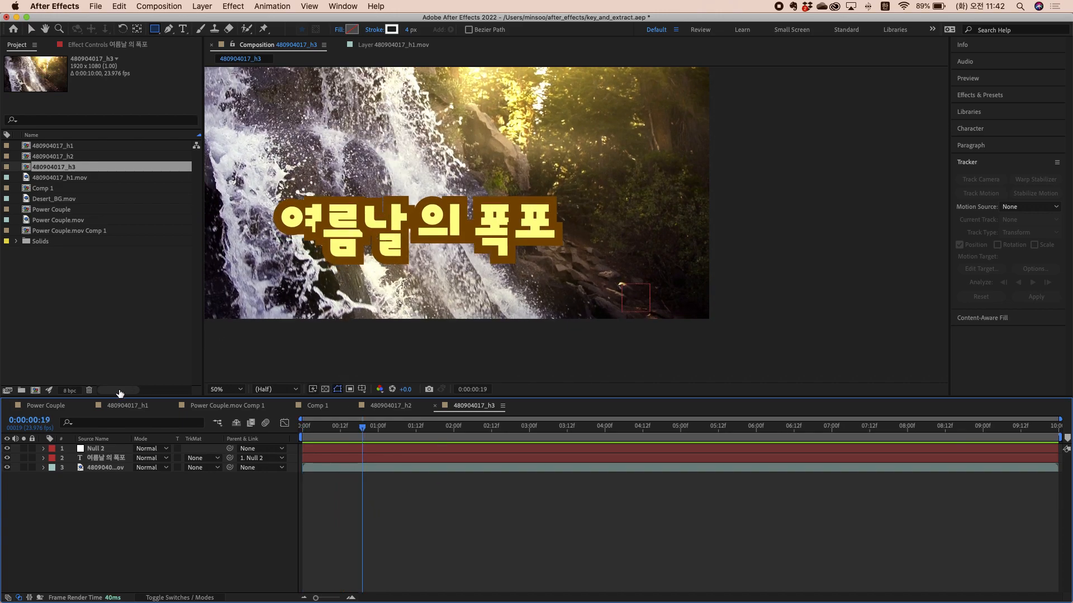
Step: Move the title slightly down and to the left over the waterfall, and set its tracking to 14
click(31, 29)
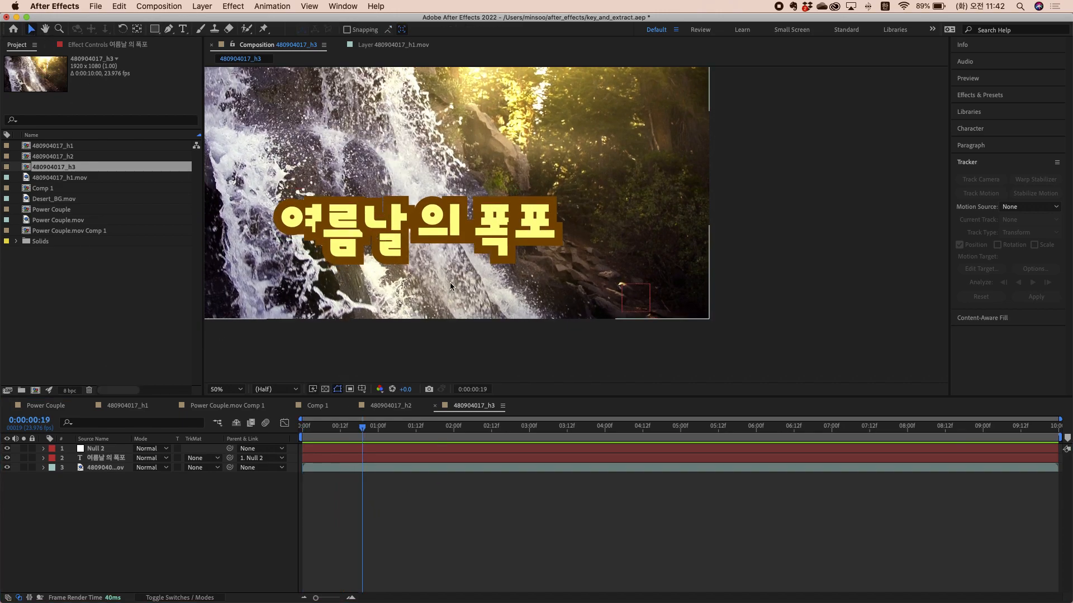
drag(451, 232, 431, 242)
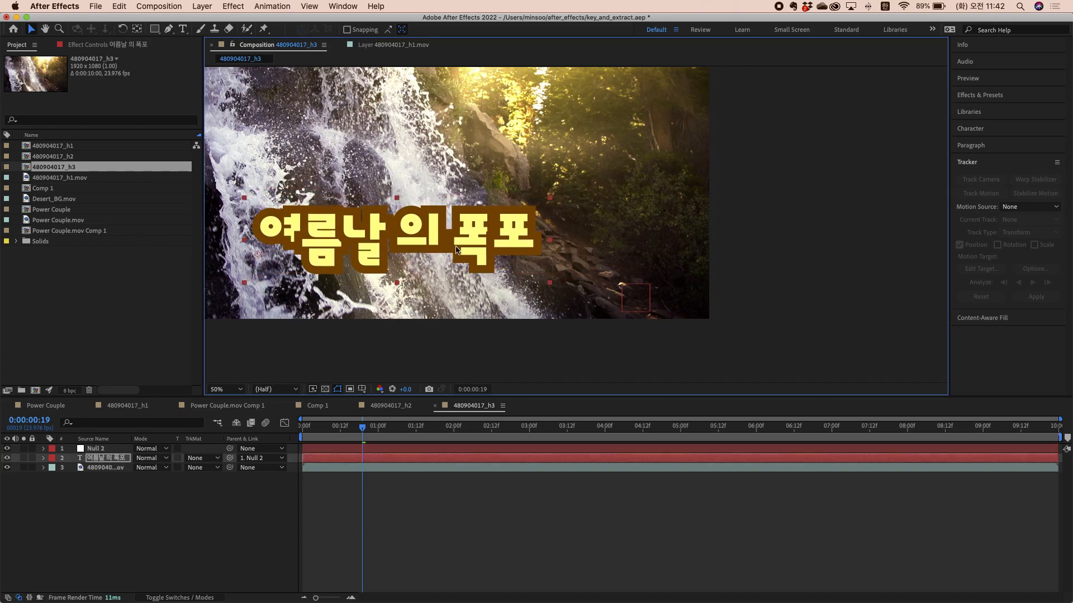
double_click(96, 460)
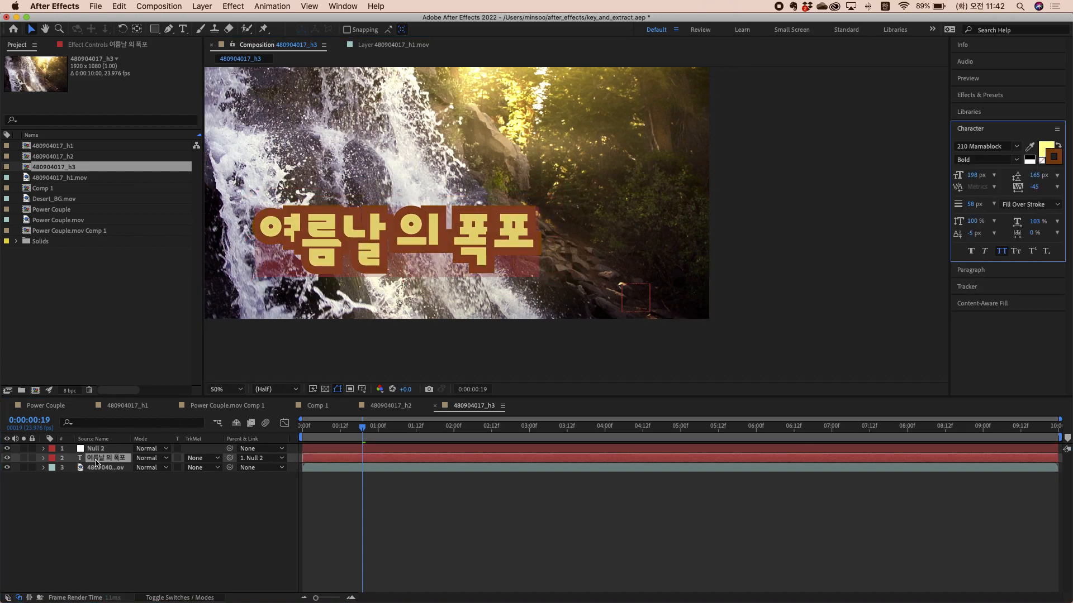
mouse_move(1034, 187)
mouse_down()
mouse_move(1068, 193)
mouse_move(1022, 197)
mouse_up()
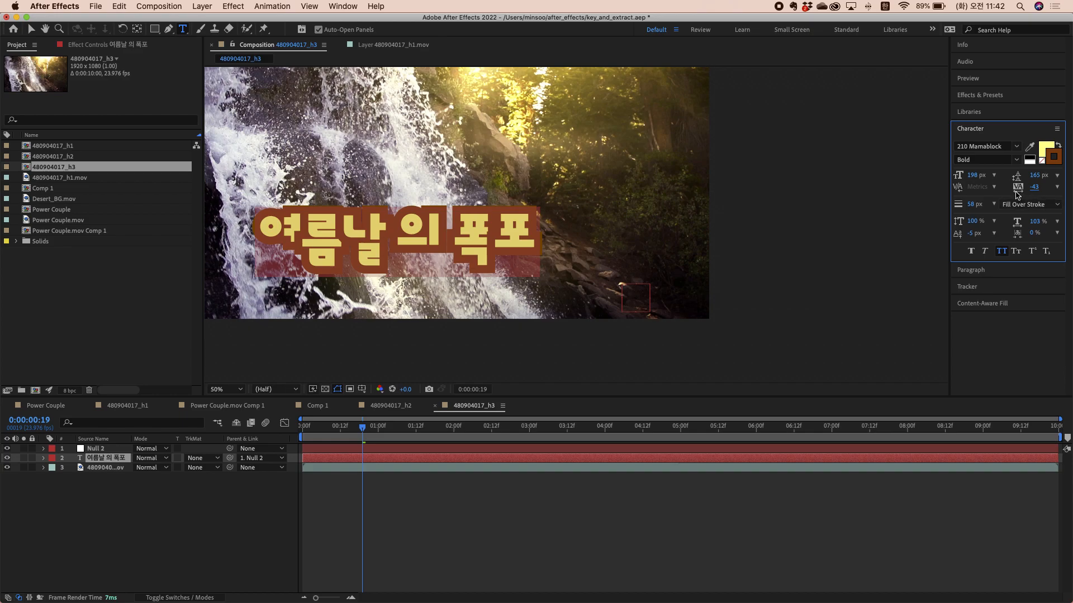
drag(1028, 191, 1070, 197)
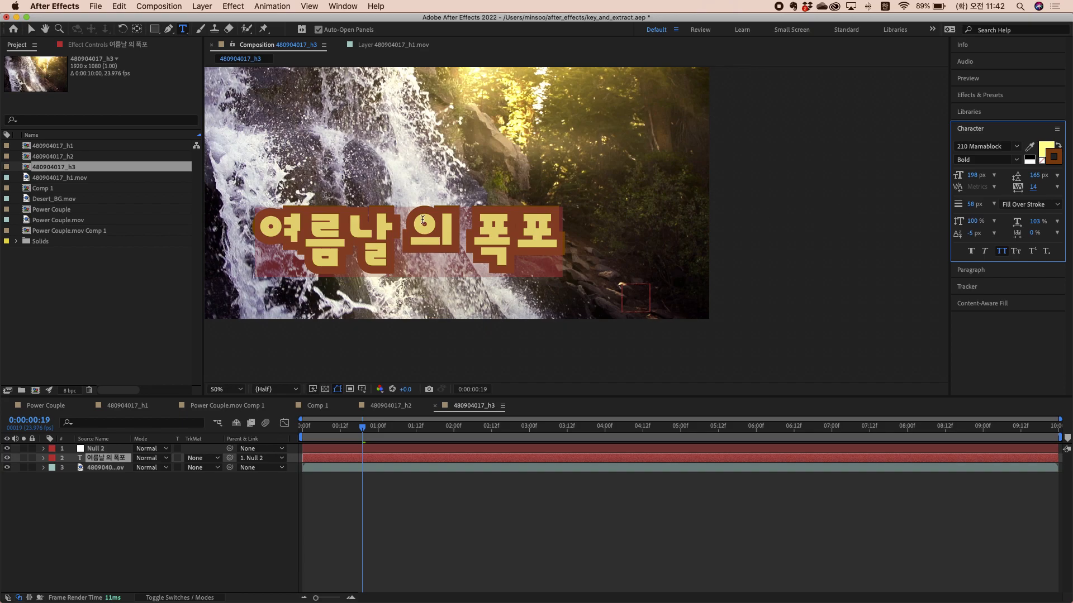
Step: Place the text cursor between 여 and 름 in the title and tighten their kerning to -60
click(299, 231)
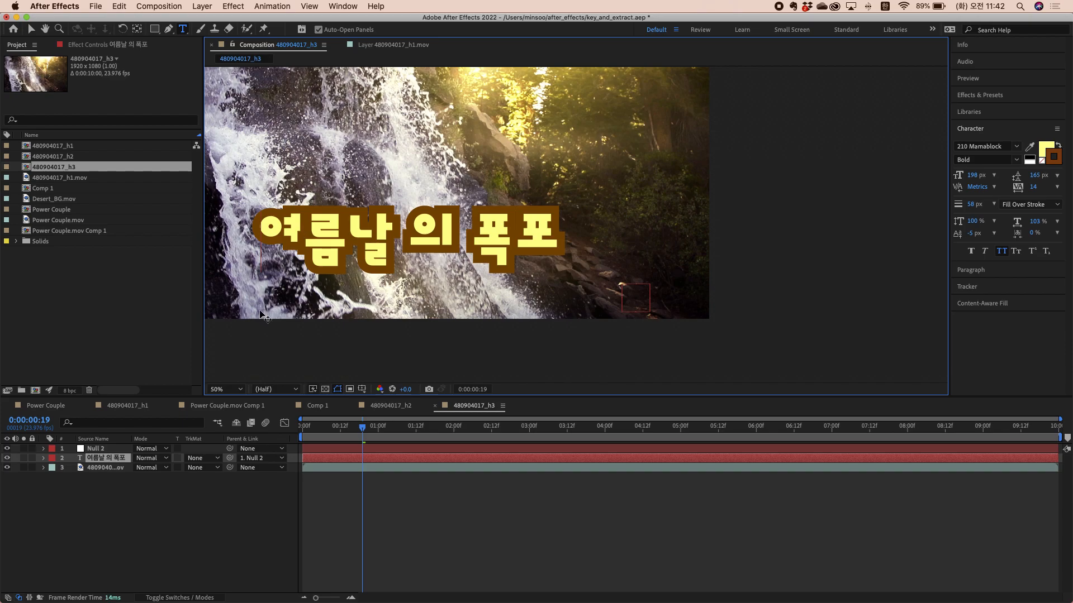
click(131, 485)
click(306, 237)
key(alt+Left)
key(alt+Left)
key(alt+Left)
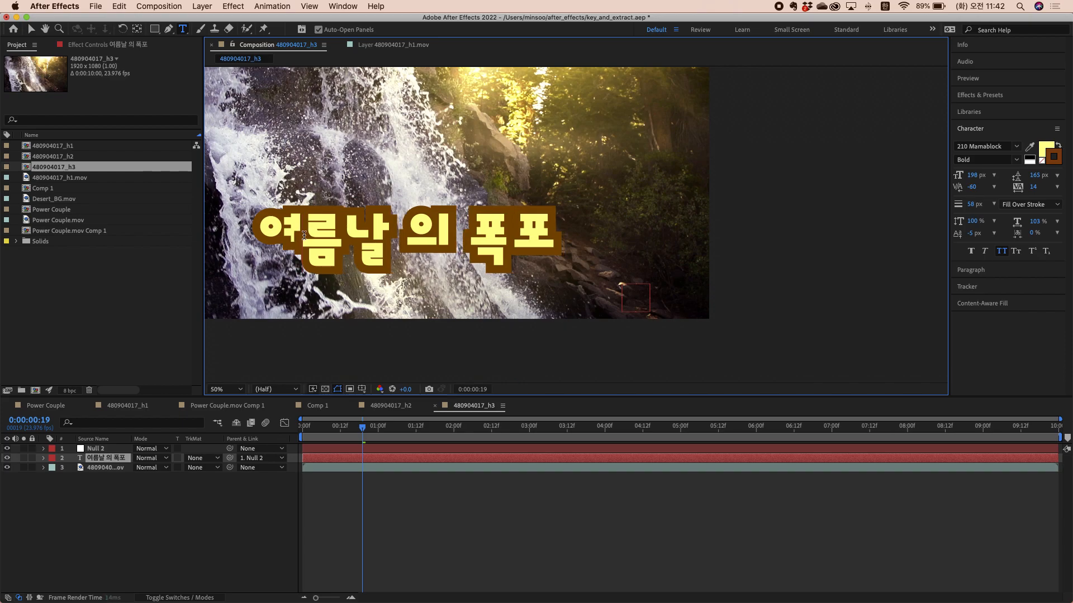
Step: Widen the kerning between 여 and 름 in the title to 220
key(alt+Right)
key(alt+Right)
key(alt+Right)
key(alt+Right)
key(alt+Right)
key(alt+Right)
key(alt+Right)
key(alt+Right)
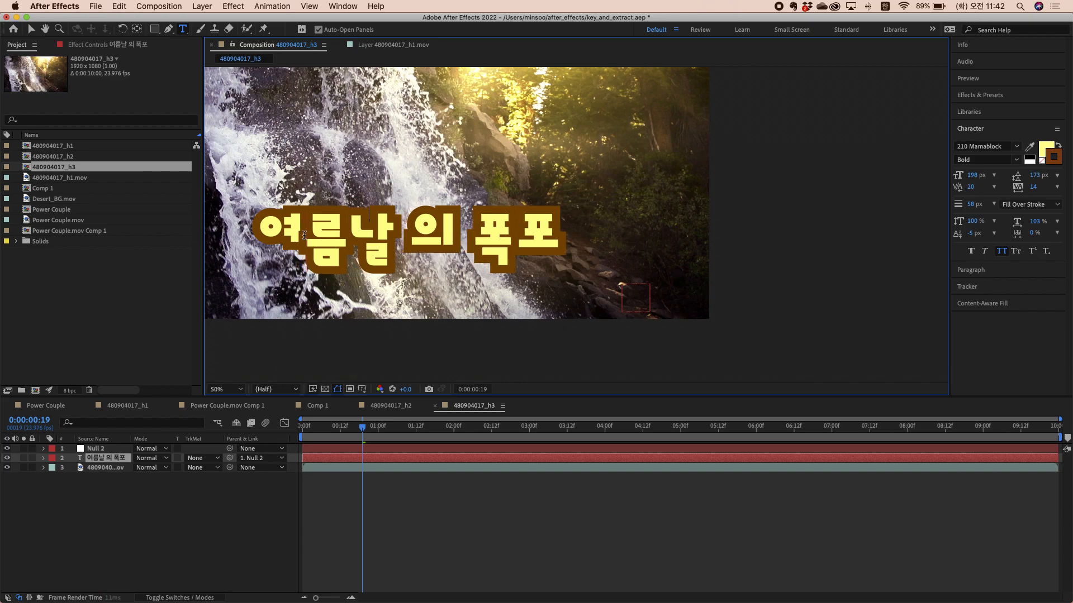
key(alt+Right)
key(alt+Right)
key(alt+Right)
key(alt+Right)
key(alt+Right)
key(alt+Right)
key(alt+Right)
key(alt+Right)
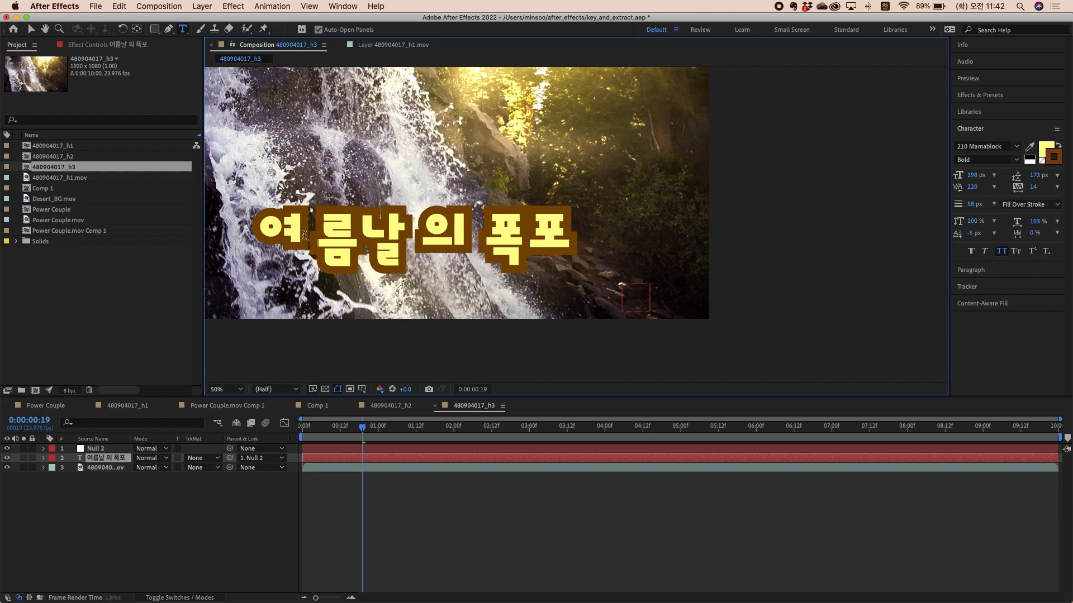
Step: Tighten the kerning between 여 and 름 in the title to 80
key(alt+Left)
key(alt+Left)
key(alt+Left)
key(alt+Left)
key(alt+Left)
key(alt+Left)
key(alt+Left)
key(alt+Right)
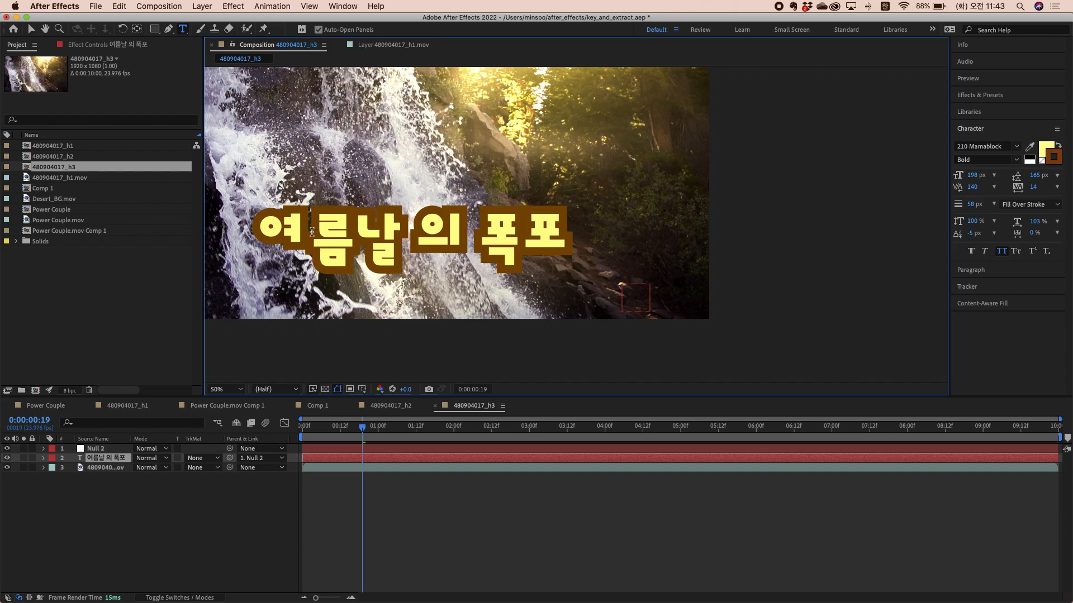
key(alt+Left)
key(alt+Left)
key(alt+Left)
key(alt+Left)
key(alt+Right)
key(alt+Right)
key(alt+Right)
key(alt+Right)
key(alt+Left)
key(alt+Left)
key(alt+Left)
key(alt+Left)
key(alt+Left)
key(alt+Left)
key(alt+Right)
key(alt+Right)
key(alt+Right)
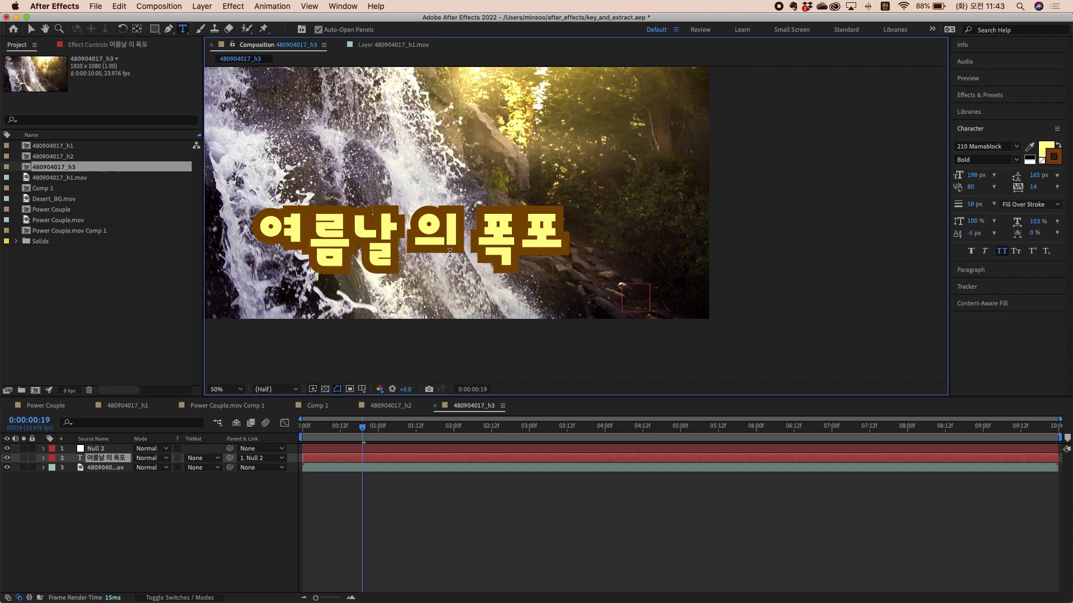
Step: Tighten the kerning between 날 and 의 in the title to -220
key(alt+Left)
key(alt+Left)
key(alt+Left)
key(alt+Left)
key(alt+Left)
key(alt+Left)
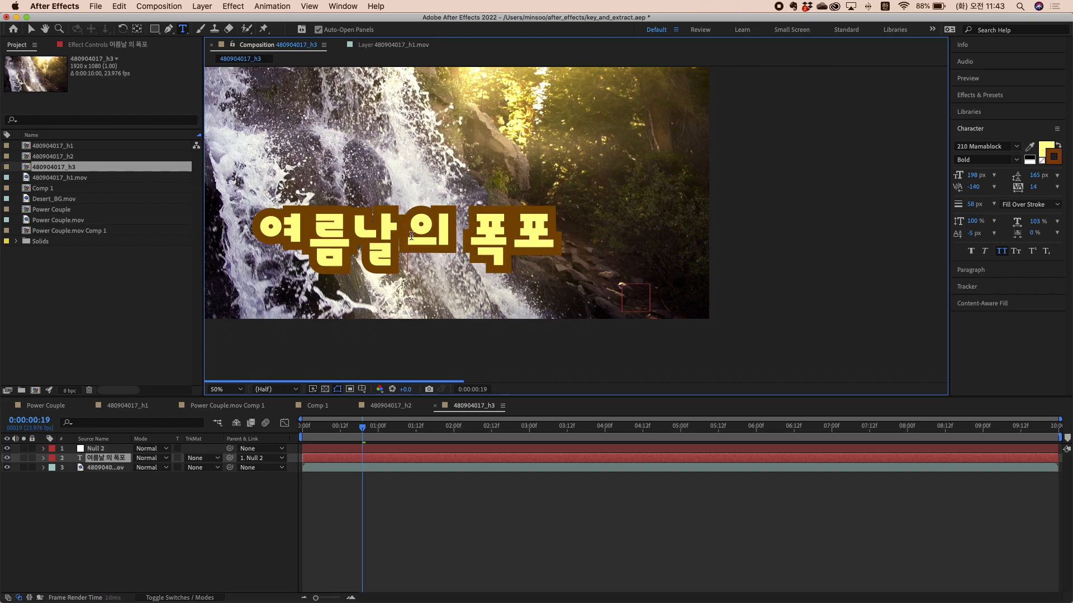
key(alt+Left)
key(alt+Left)
key(alt+Left)
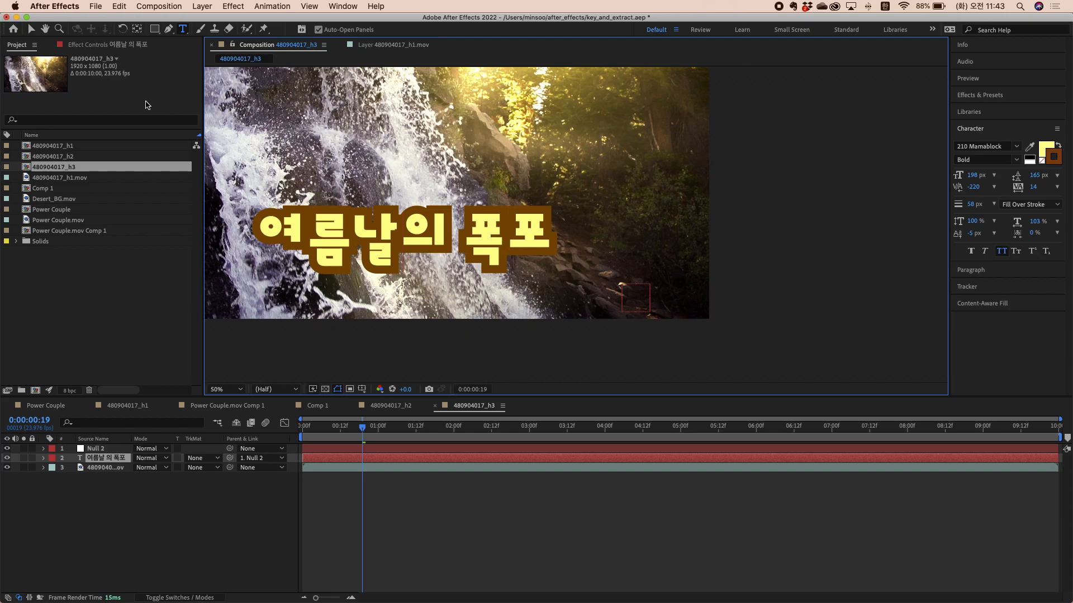
Step: Shift the title left over the waterfall and narrow it horizontally without changing its height
click(31, 29)
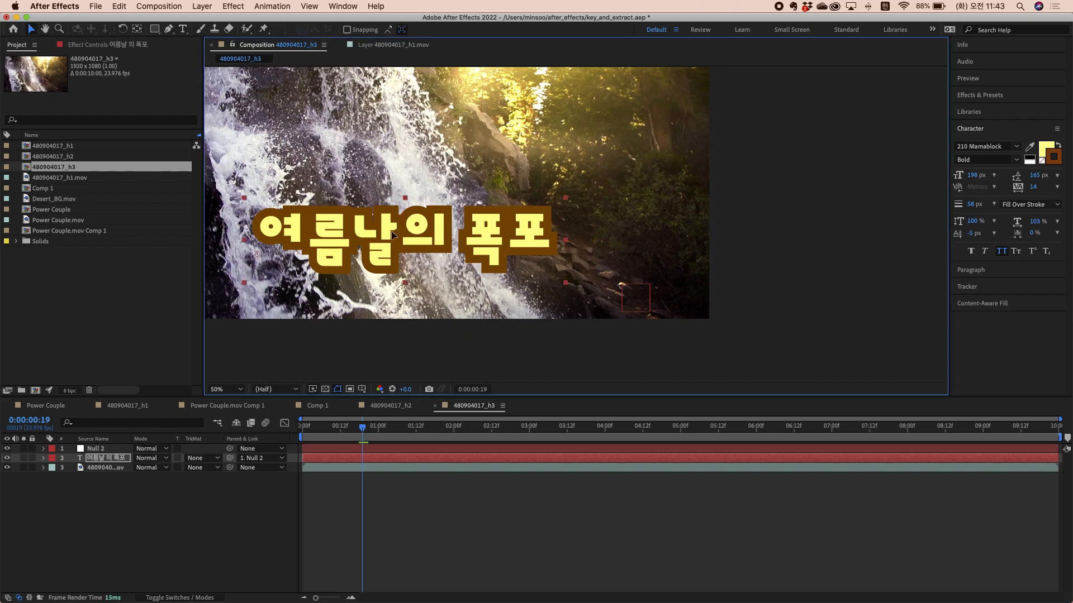
drag(397, 230, 371, 229)
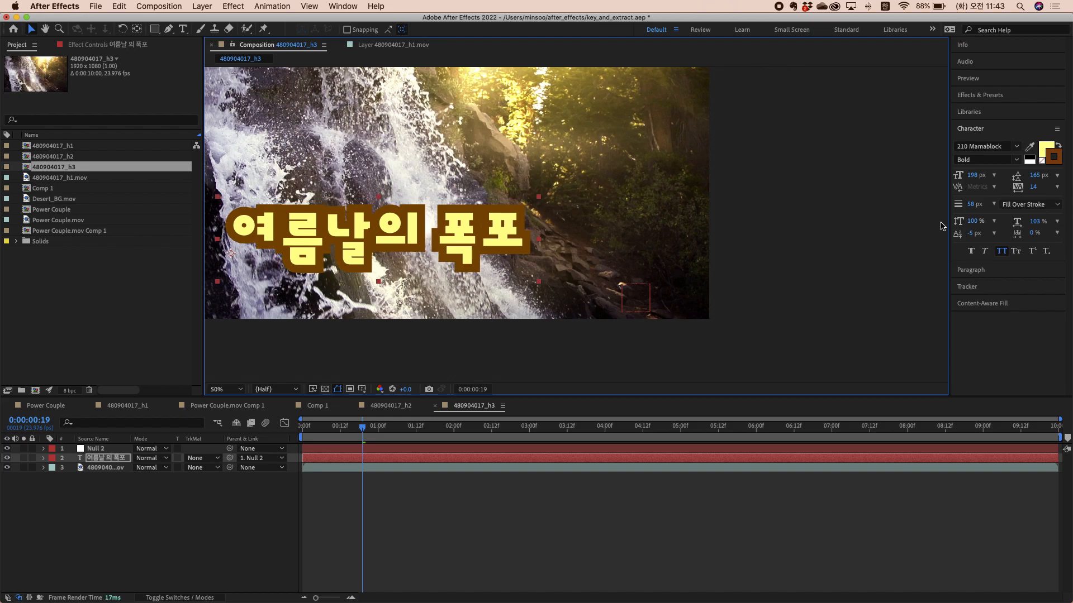
drag(539, 240, 499, 242)
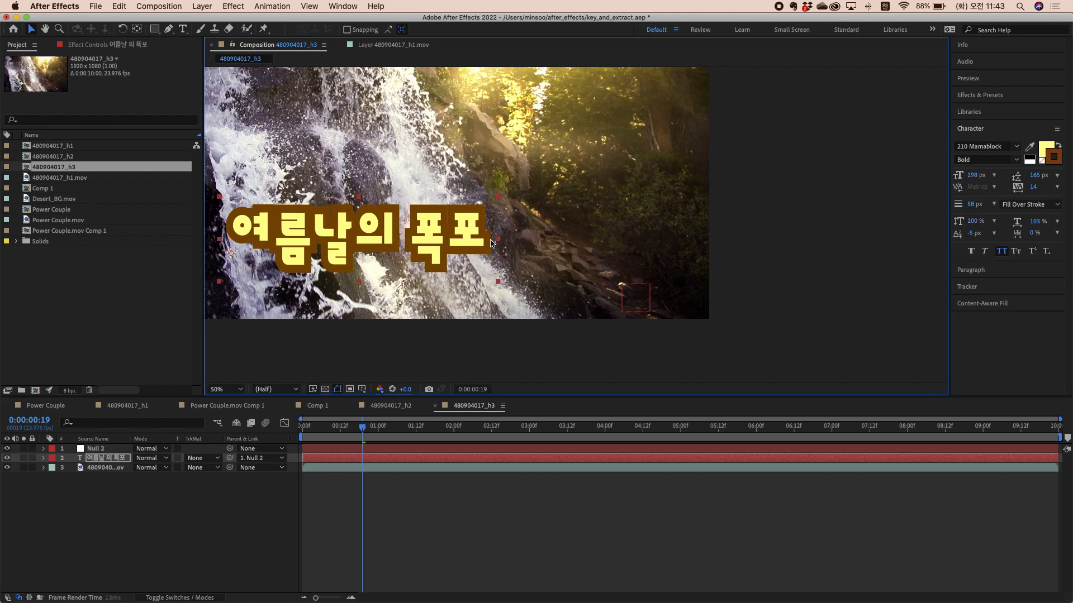
drag(405, 240, 409, 241)
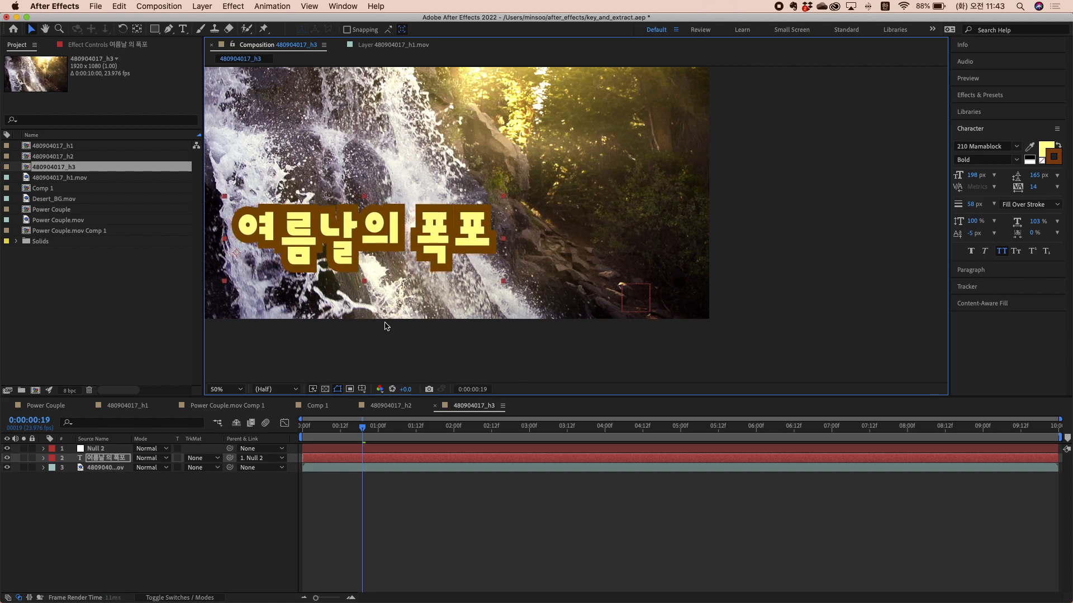
Step: Preview the composition from 0:00:00:00 to check the adjusted title against the waterfall
drag(364, 427, 295, 446)
key(space)
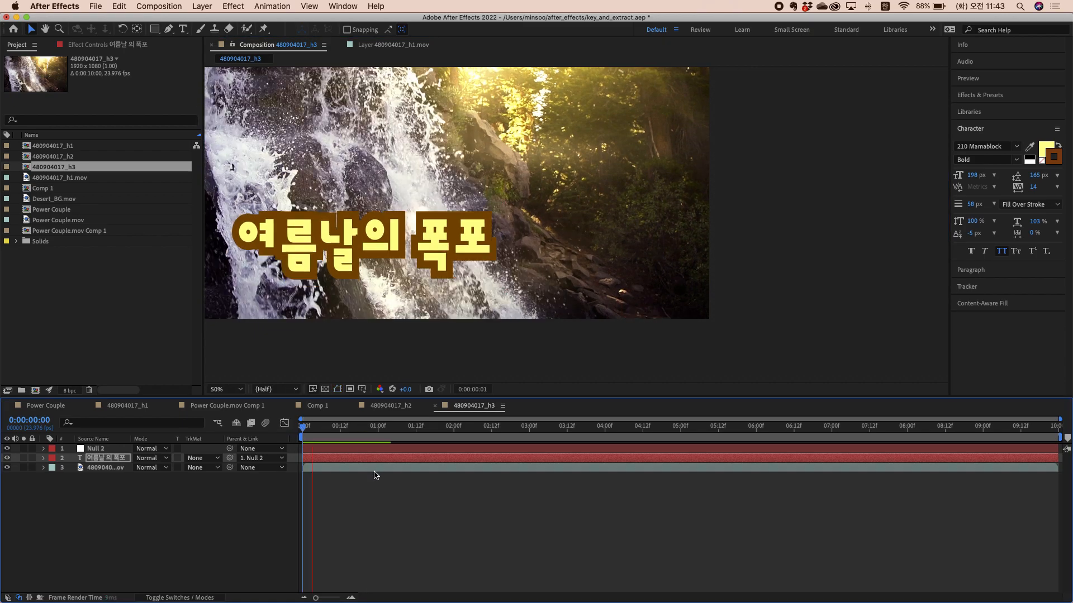
key(space)
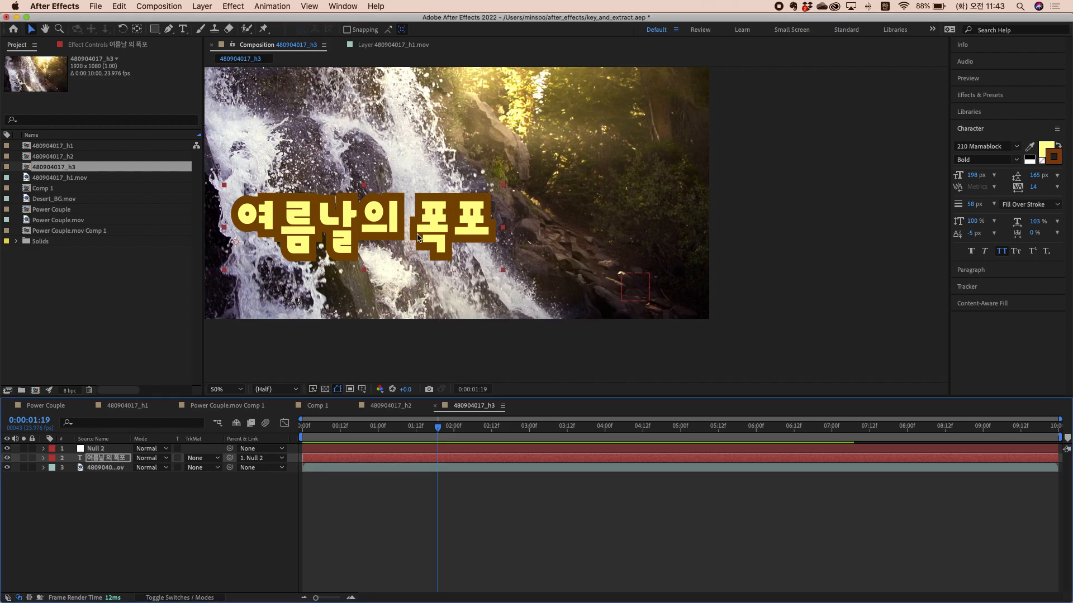
Step: Expand the Keying effects category and select the Extract effect
click(1007, 96)
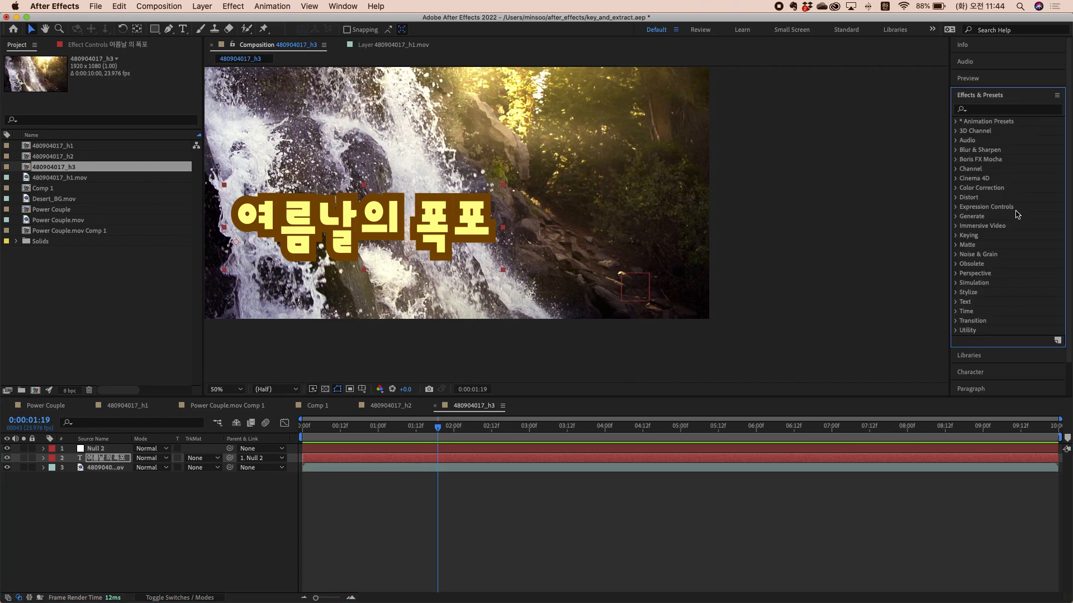
click(960, 236)
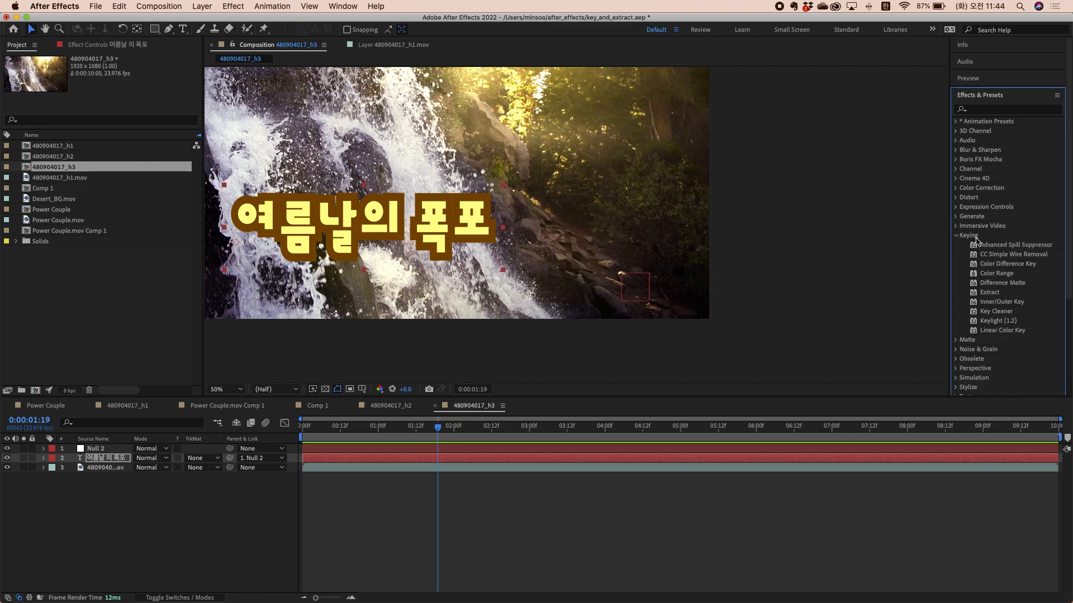
scroll(1036, 260, down, 2)
click(996, 258)
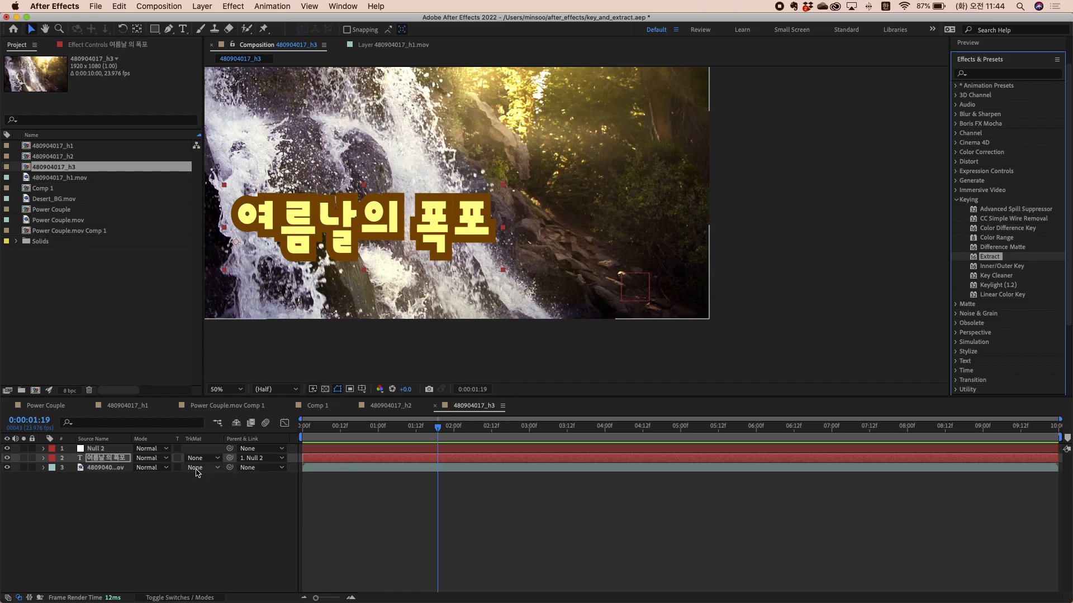
Step: Duplicate the waterfall footage layer and move the copy above Null 2 and the title in the layer stack
click(118, 470)
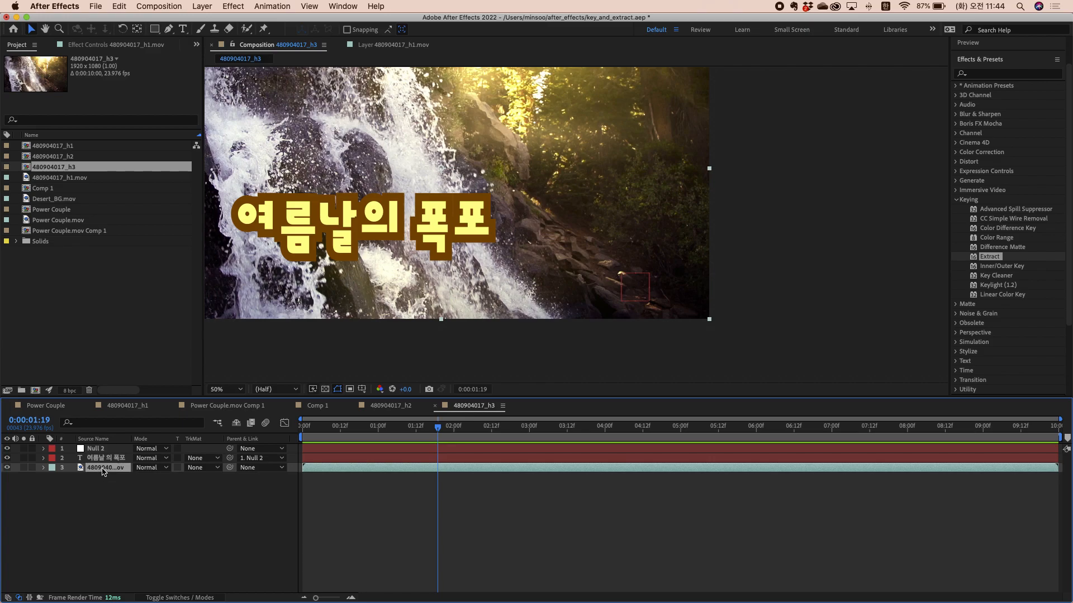
key(super+d)
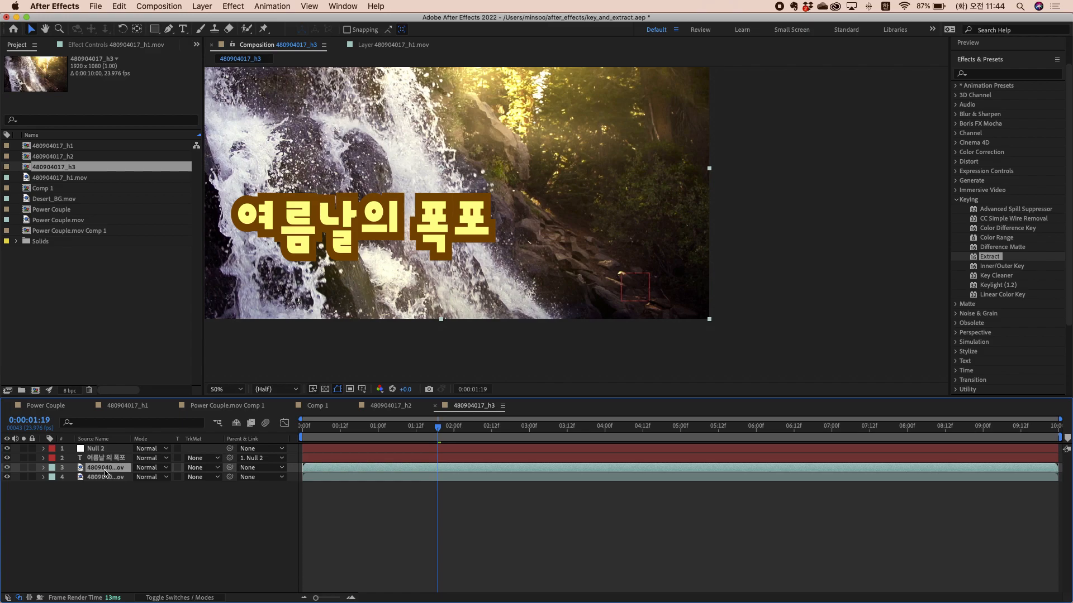
drag(105, 472, 106, 446)
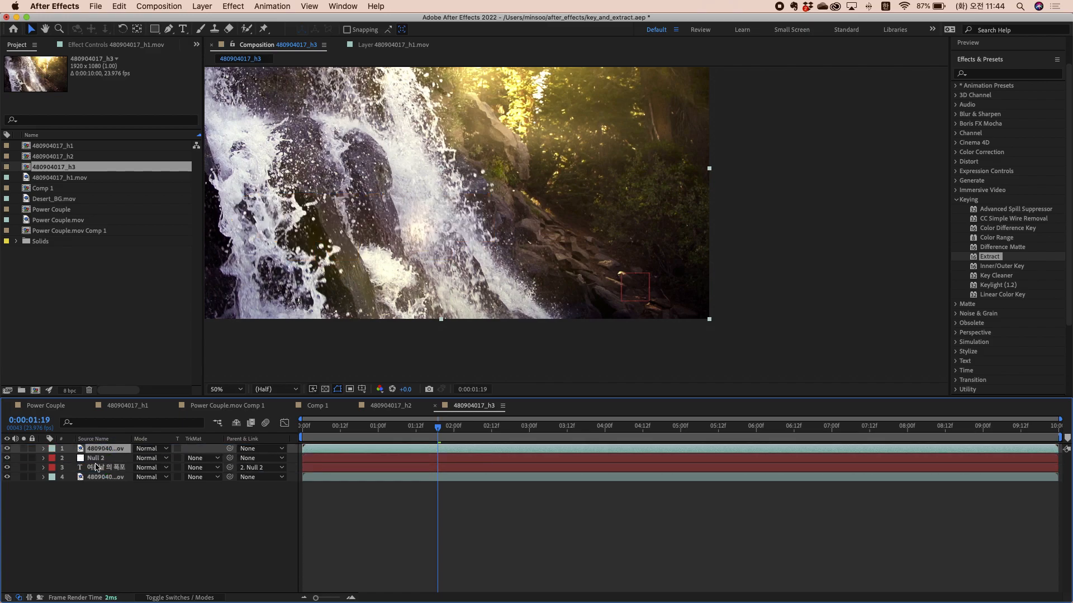
Step: Delete Tracker 1 from the duplicated waterfall footage layer and collapse the layer's properties
click(39, 450)
click(42, 450)
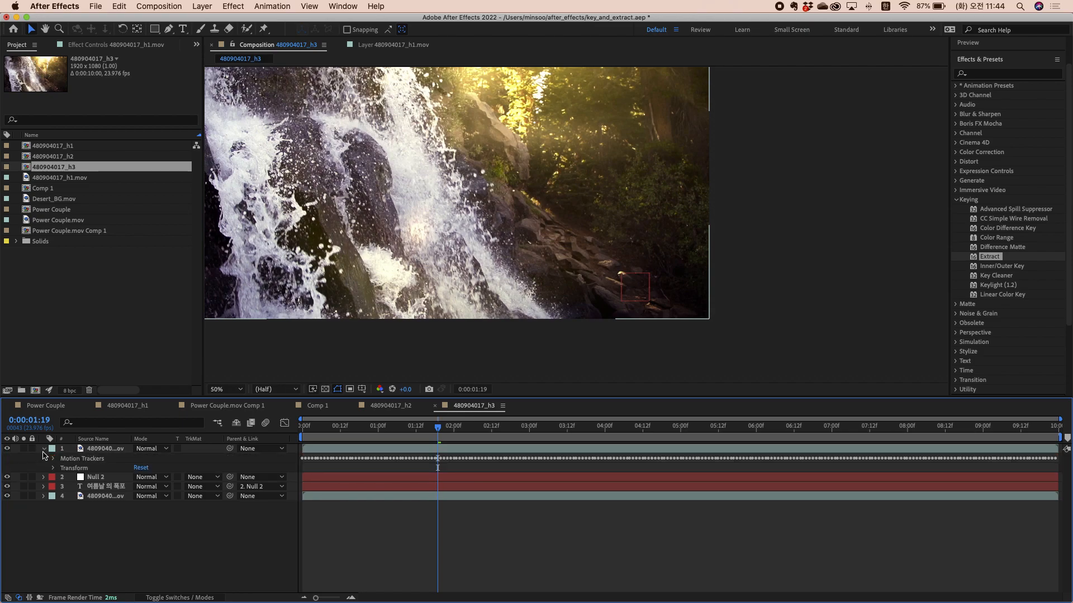
click(53, 460)
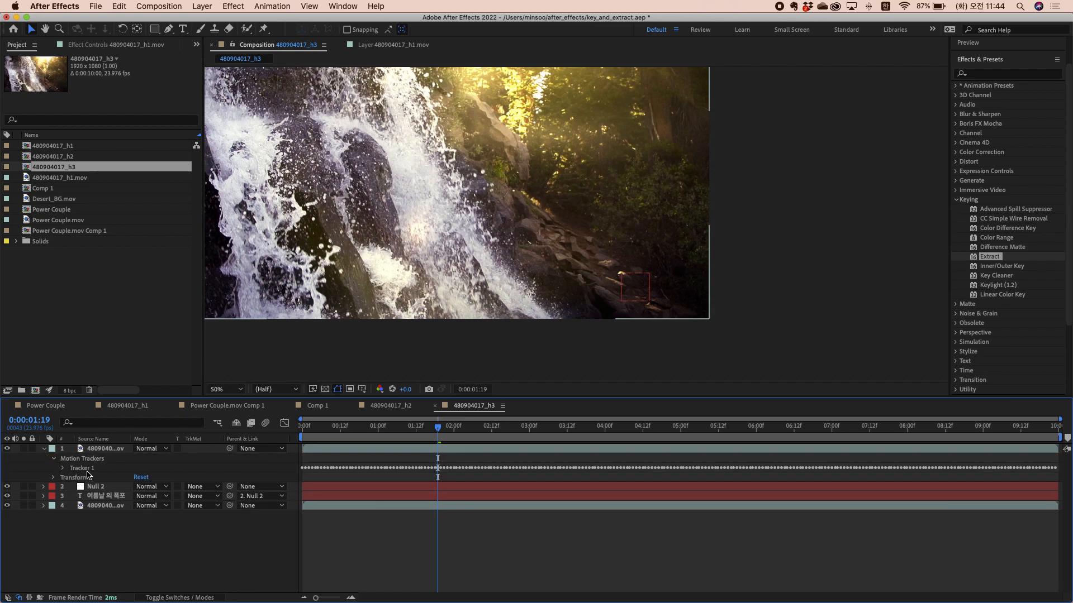
click(85, 468)
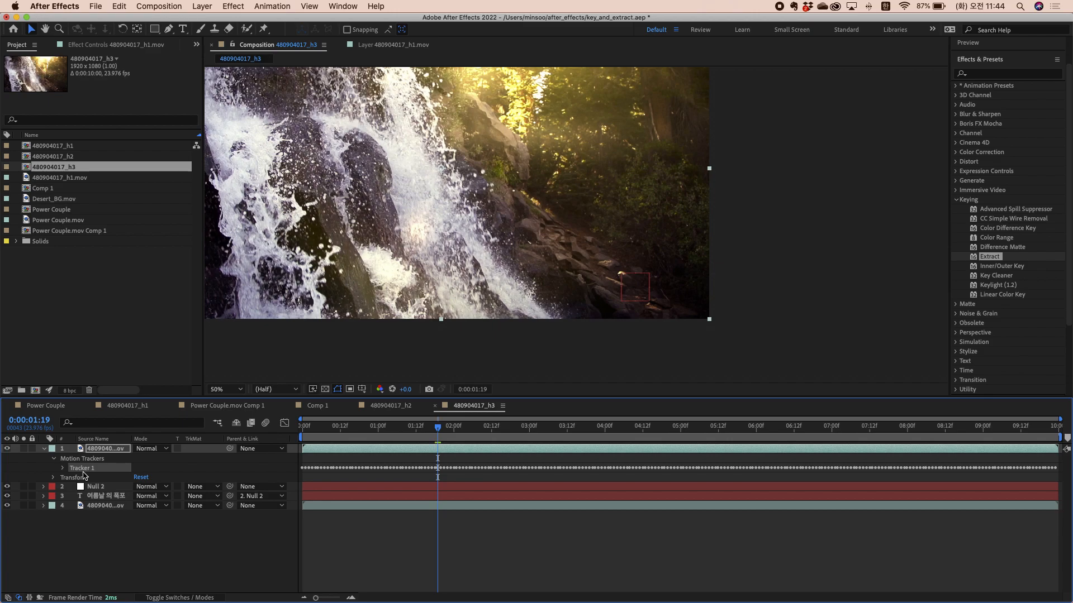
key(Delete)
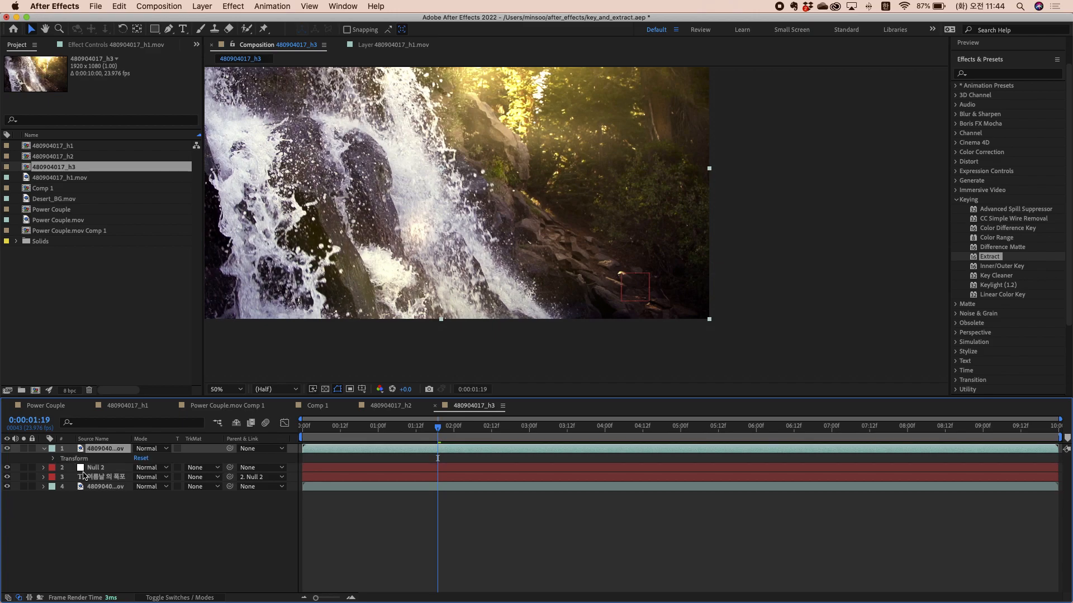
click(47, 450)
click(44, 450)
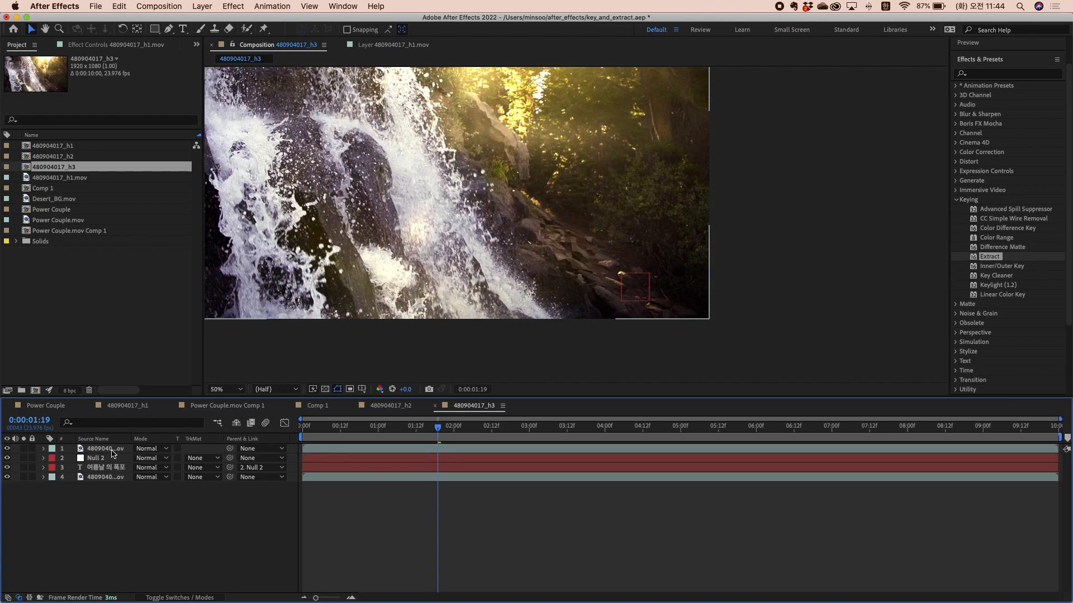
Step: Apply the Extract effect to the topmost waterfall footage layer and keep its channel on Luminance
click(111, 450)
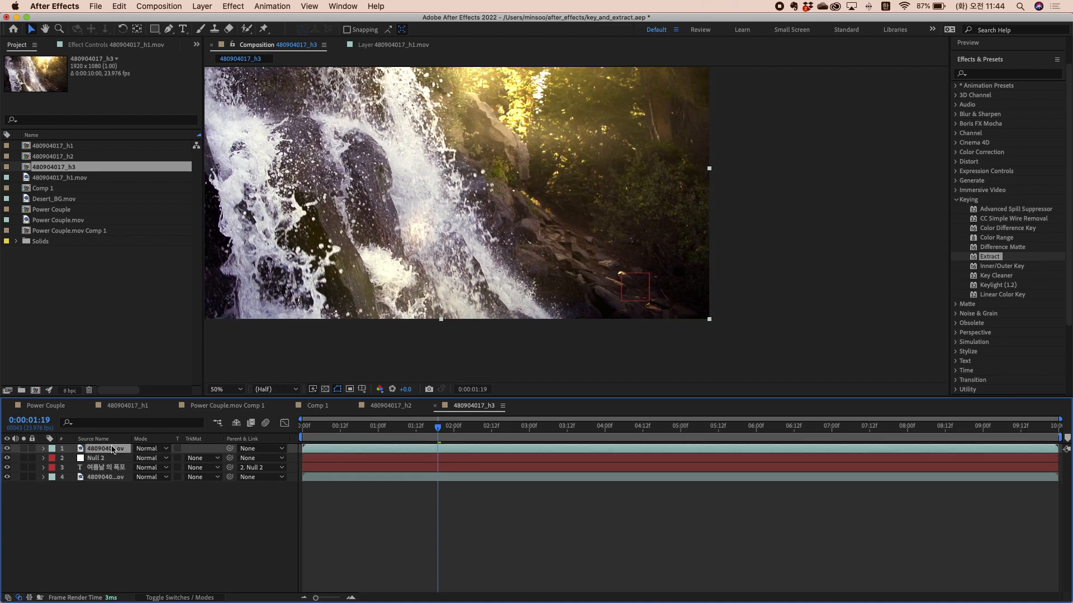
drag(978, 263, 850, 449)
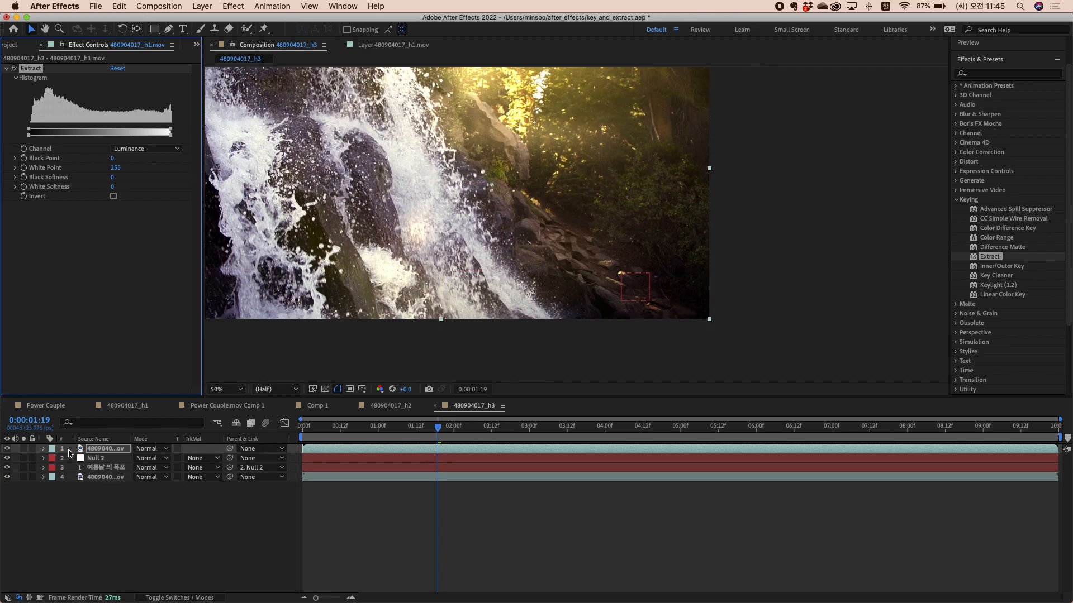
click(90, 458)
click(95, 468)
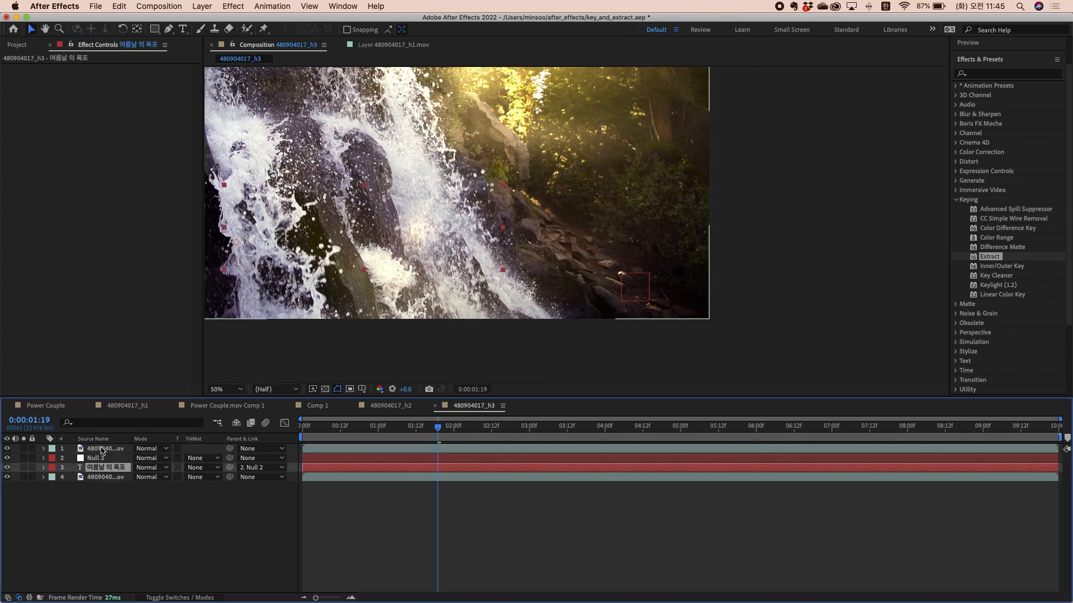
click(102, 450)
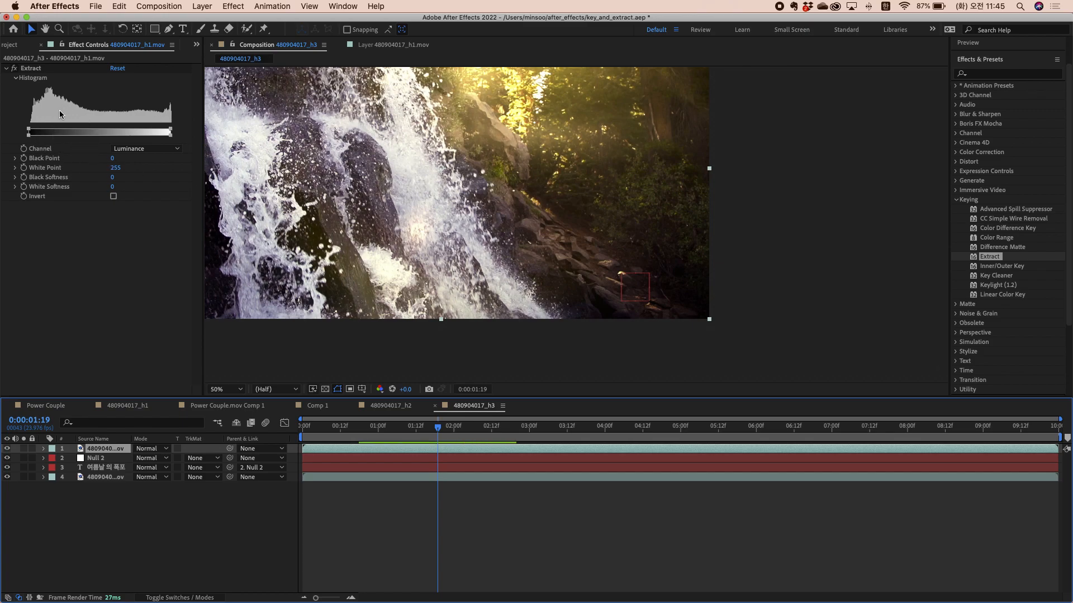
click(133, 150)
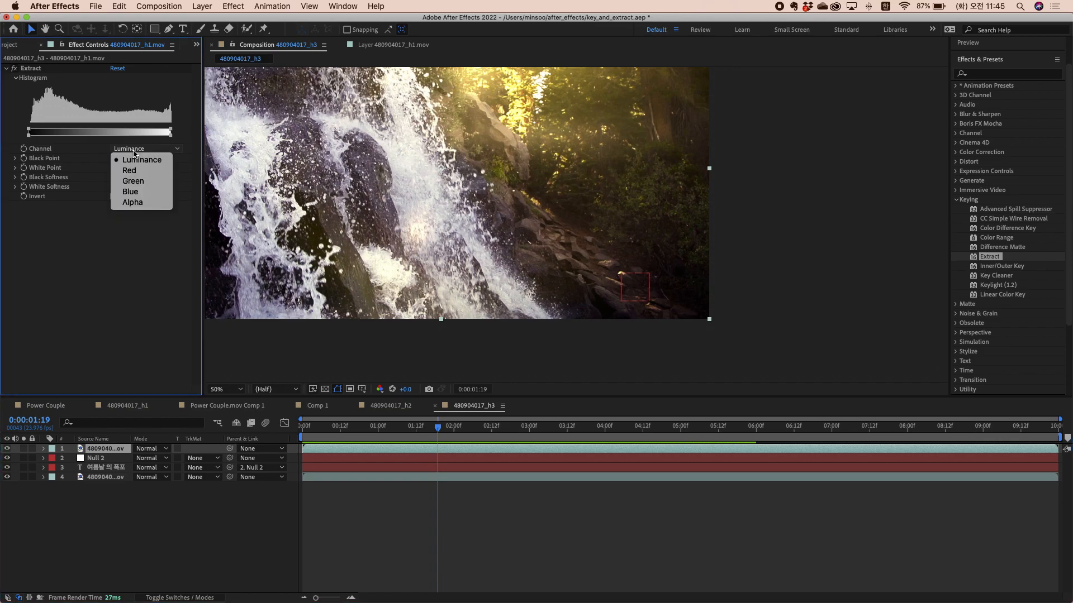
click(134, 160)
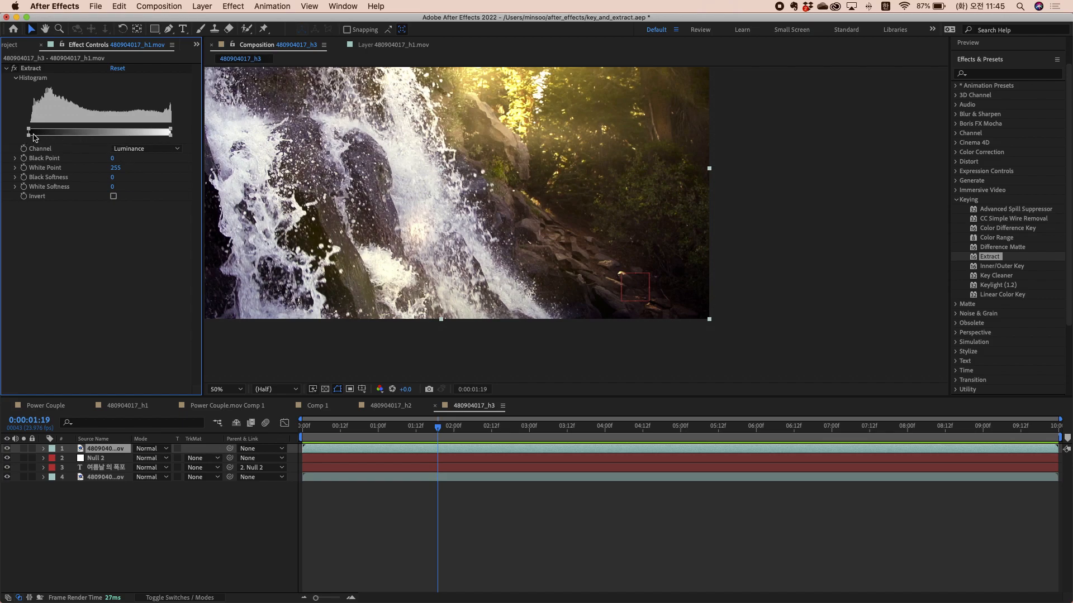
Step: Try an Extract Black Point of 177 and solo the top footage layer to inspect the keyed water against transparency
drag(29, 131, 128, 143)
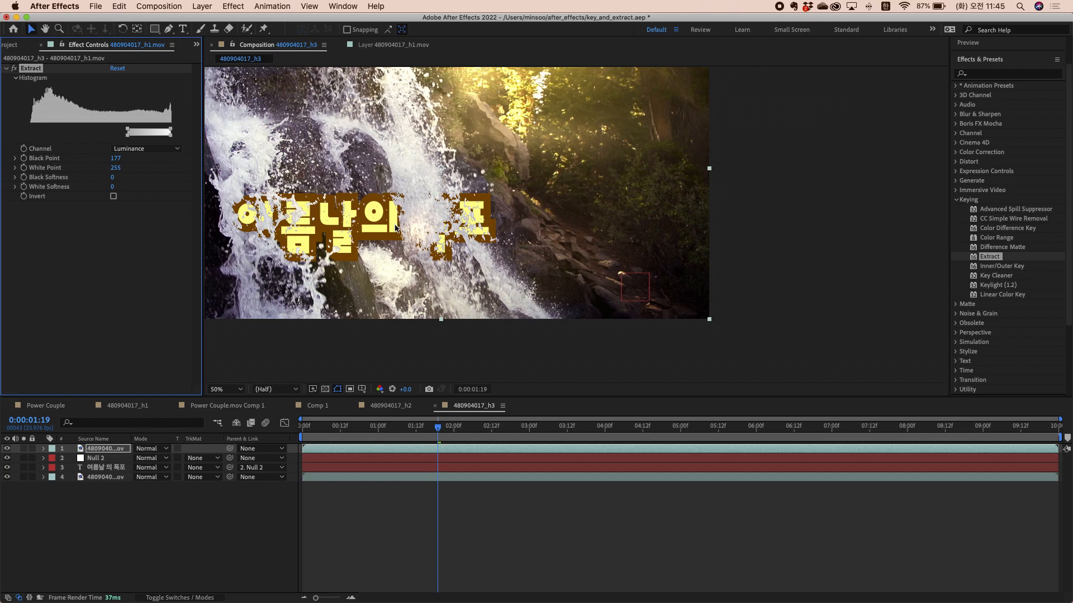
click(24, 448)
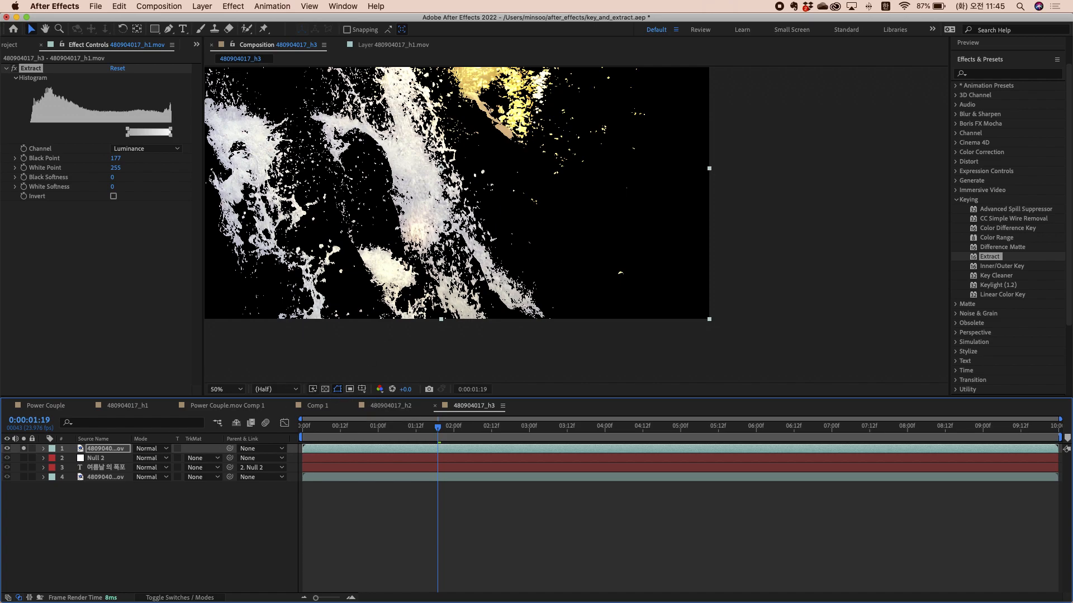
click(325, 390)
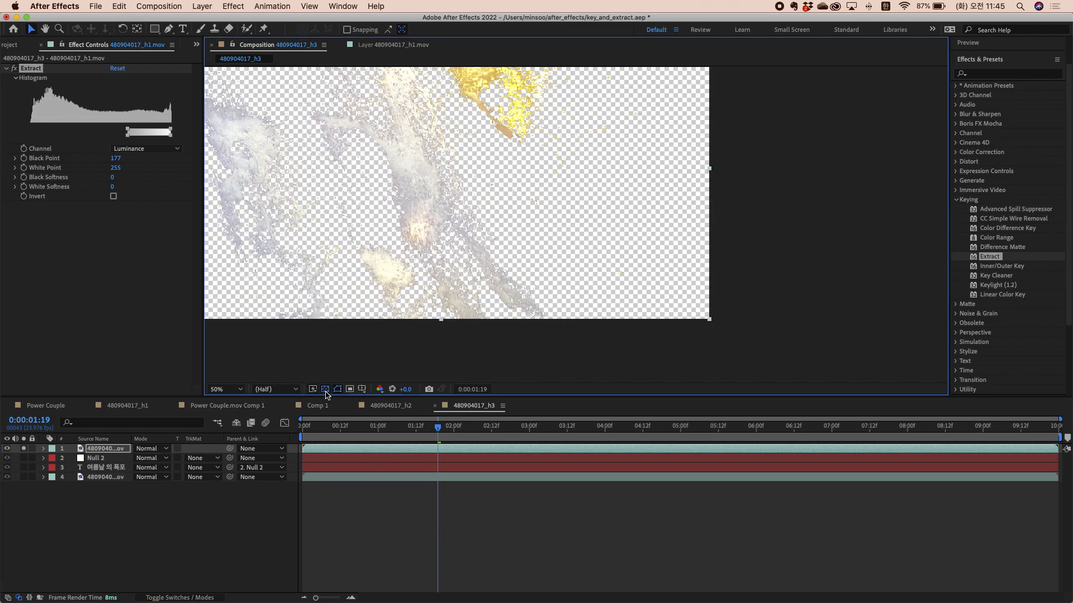
click(325, 389)
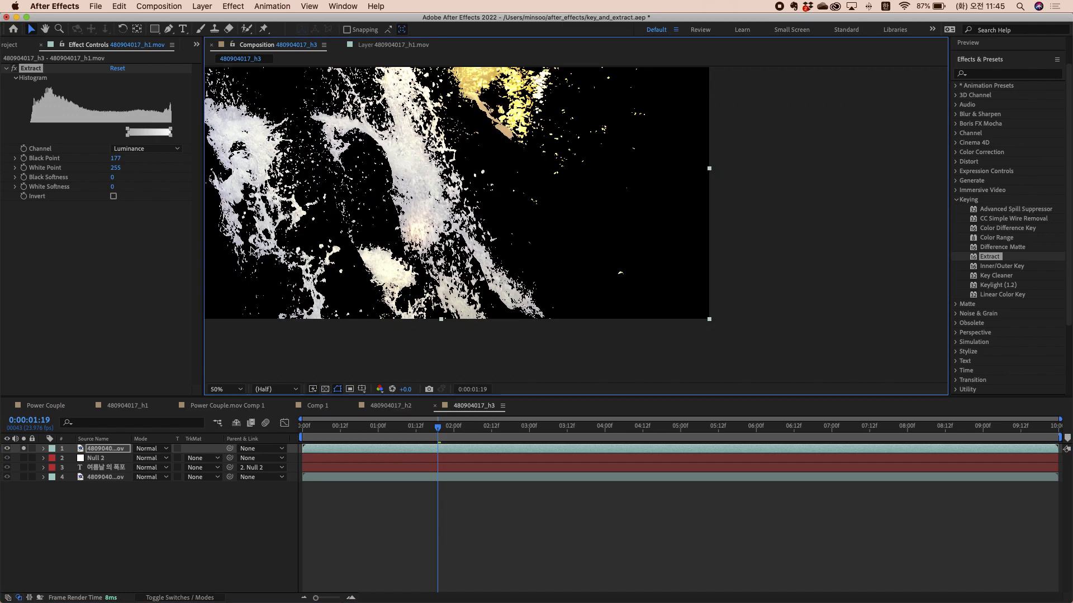
Step: Set Extract's Black Point to 123 and preview the composition from 0:00:00:00 with the top footage layer no longer soloed
drag(127, 132, 2, 133)
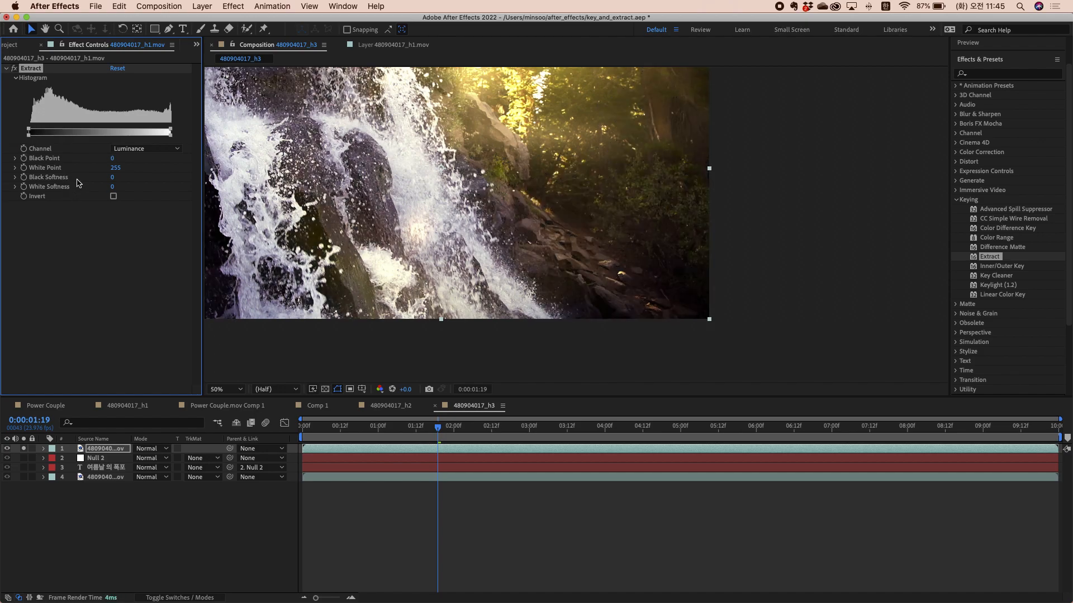
drag(29, 132, 109, 144)
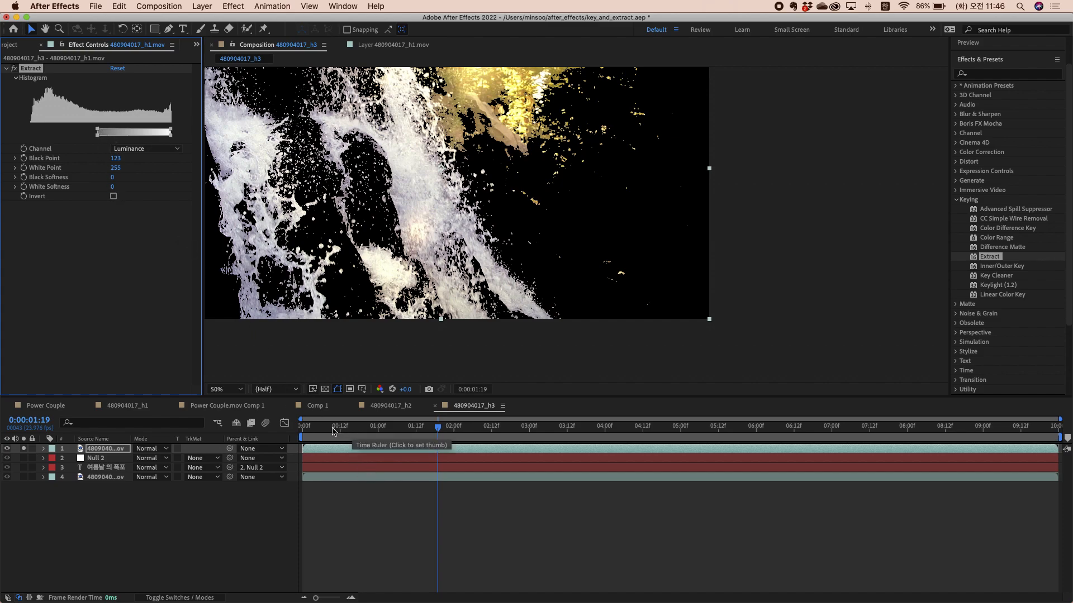
click(24, 449)
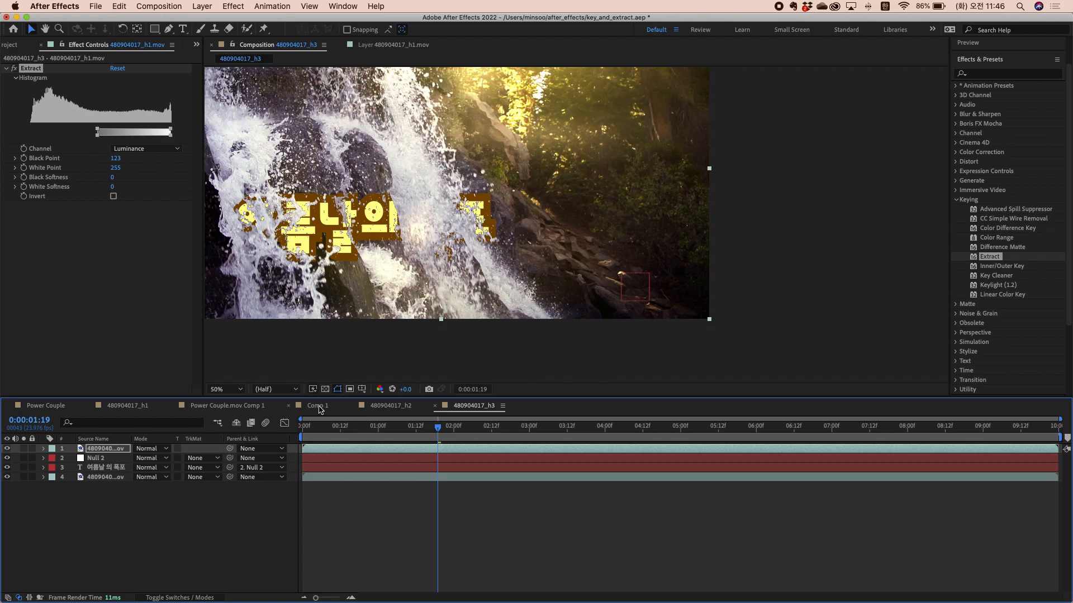
key(space)
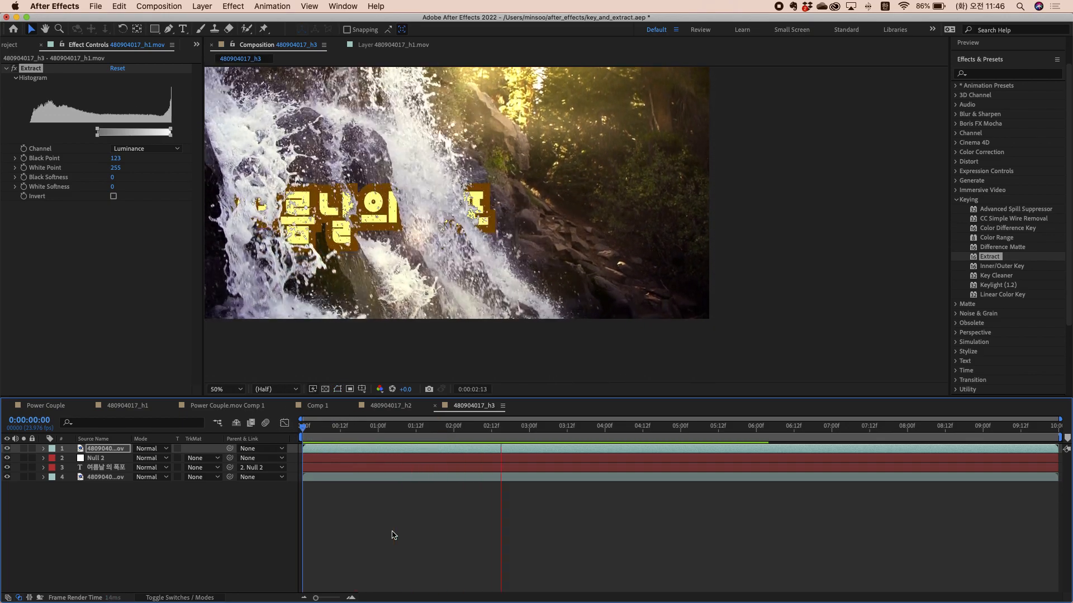
Step: Set Extract's Black Softness to 65 on the top footage layer and check the softened key over the title along the timeline
key(space)
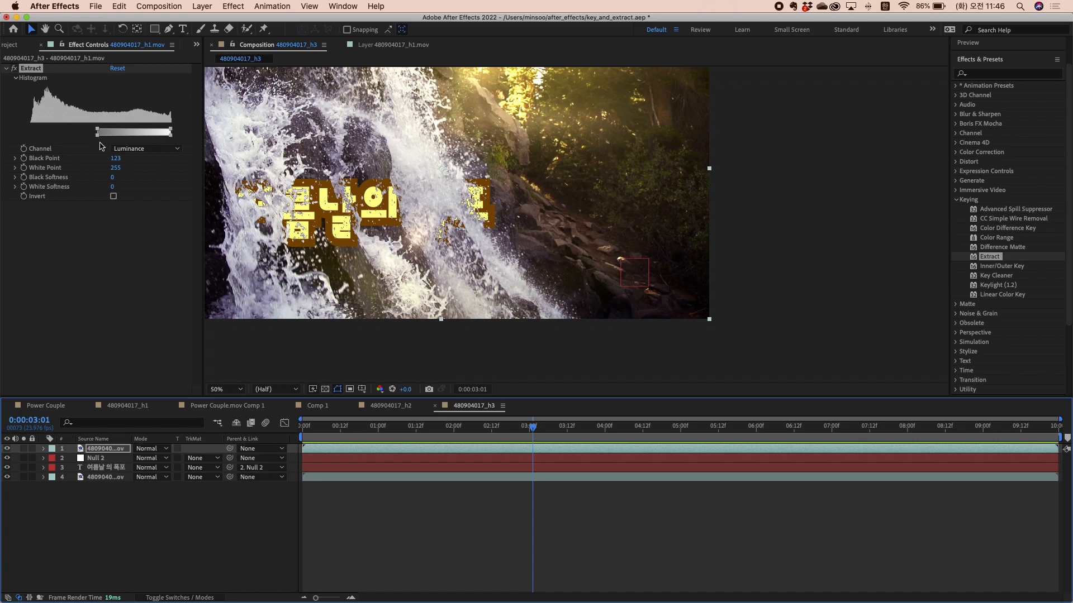
drag(98, 136, 62, 147)
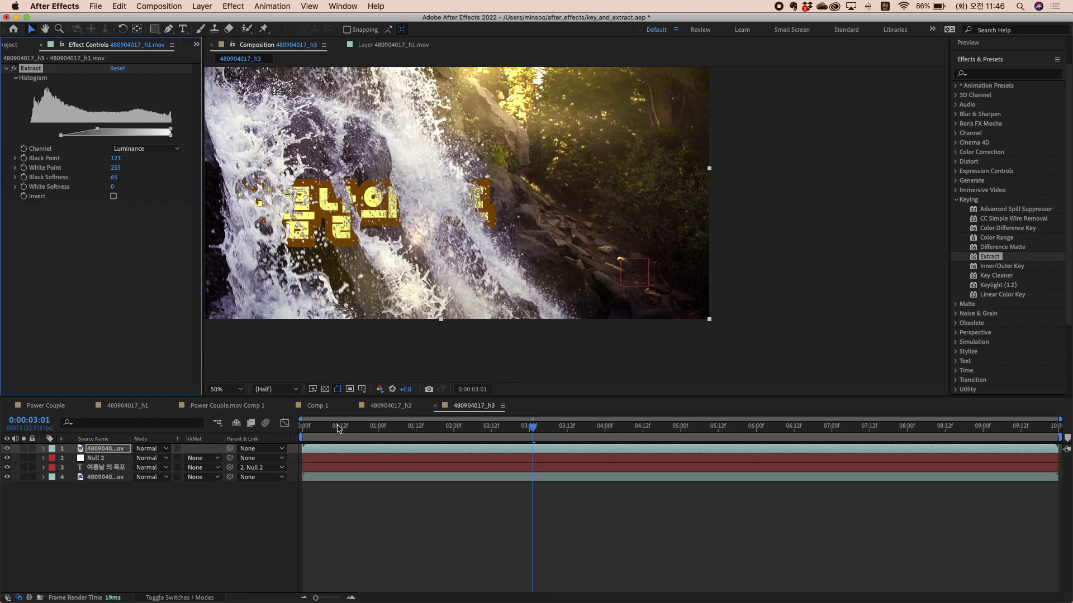
click(300, 442)
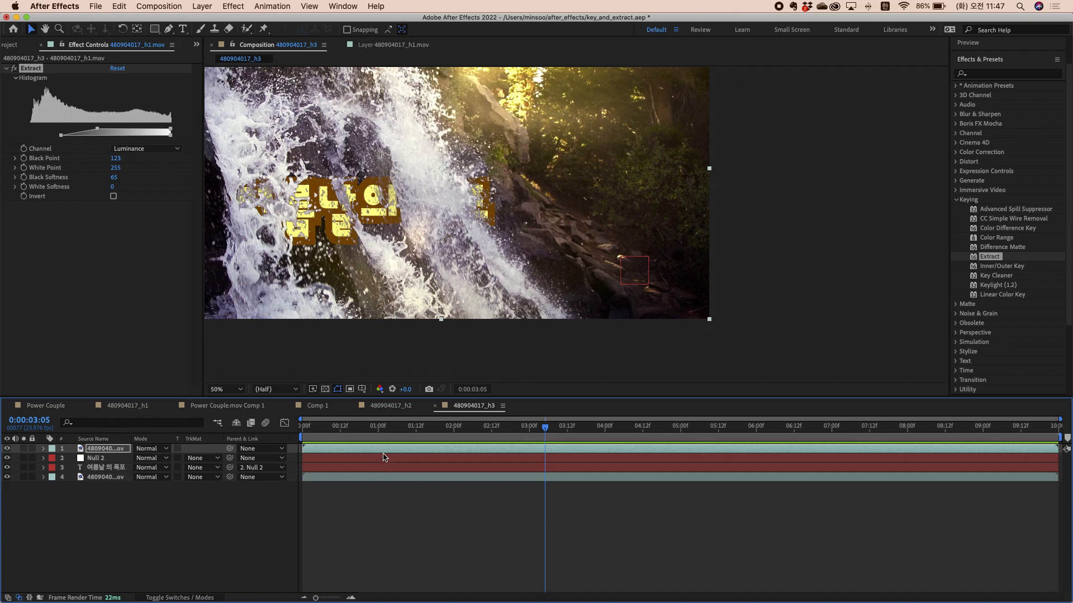
drag(374, 433, 435, 445)
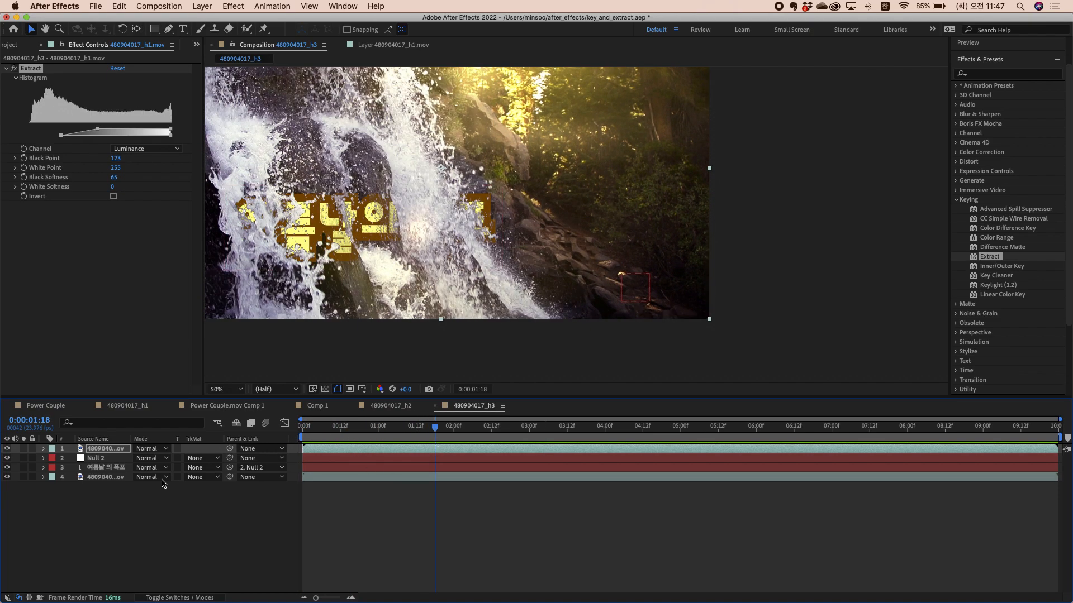
Step: Reveal the Korean title layer's Position property and add a Position keyframe at 0:00:03:01
click(124, 472)
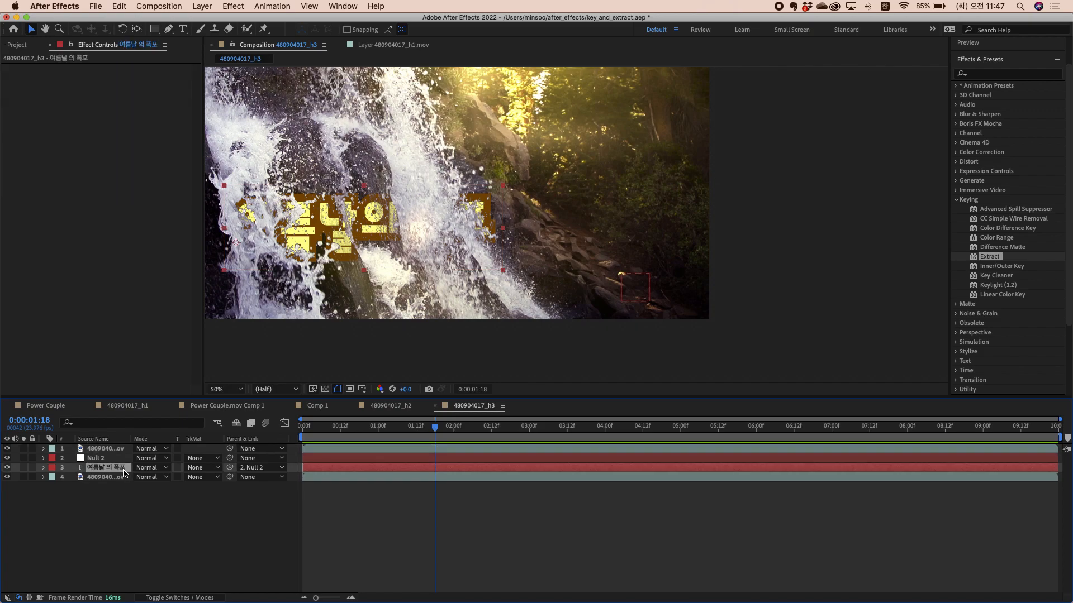
key(p)
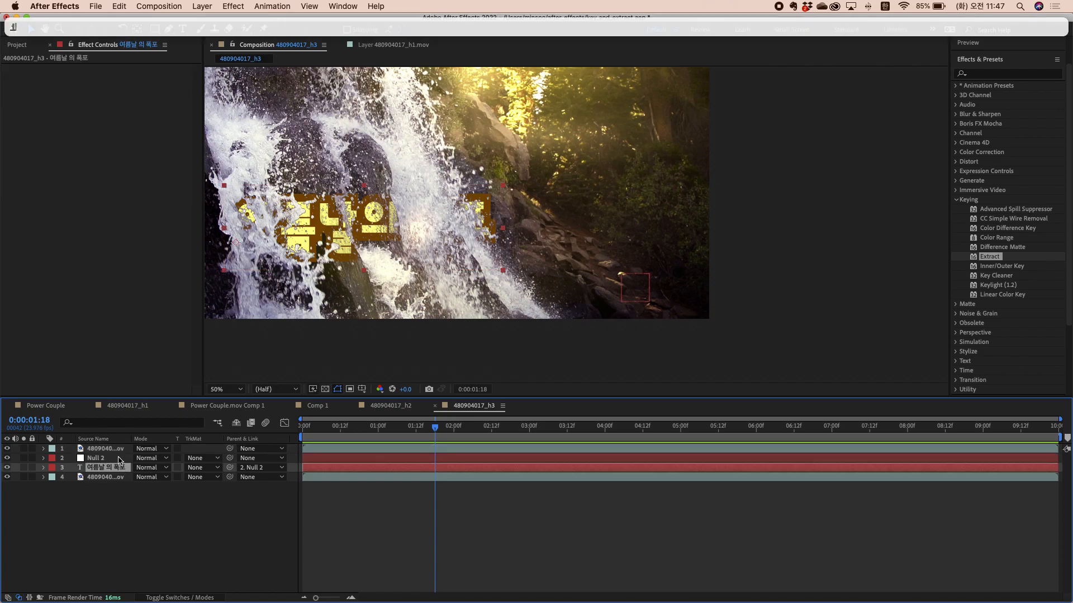
key(Caps_Lock)
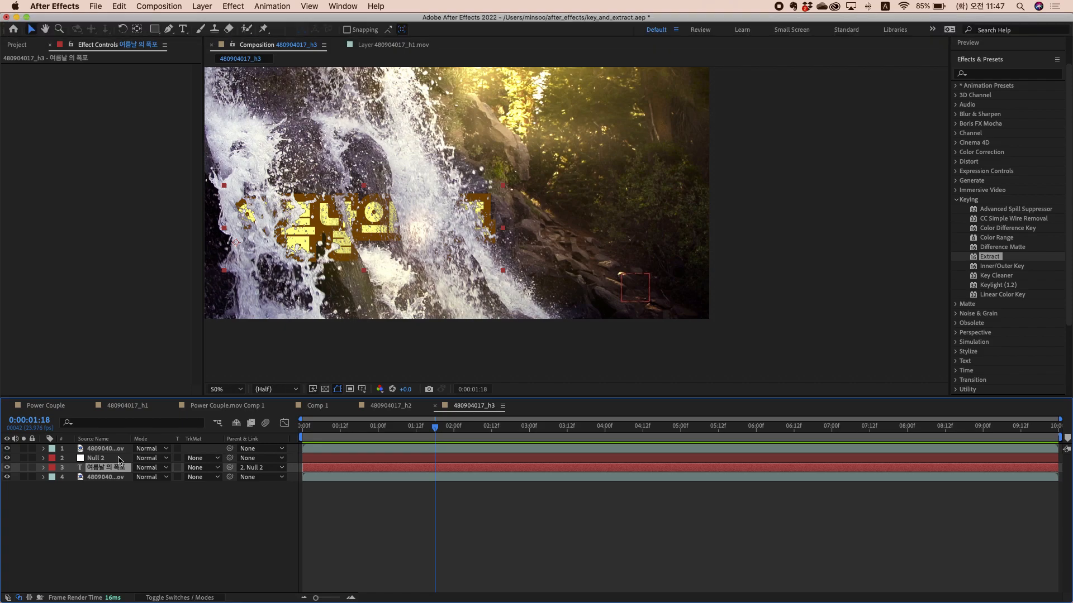
key(p)
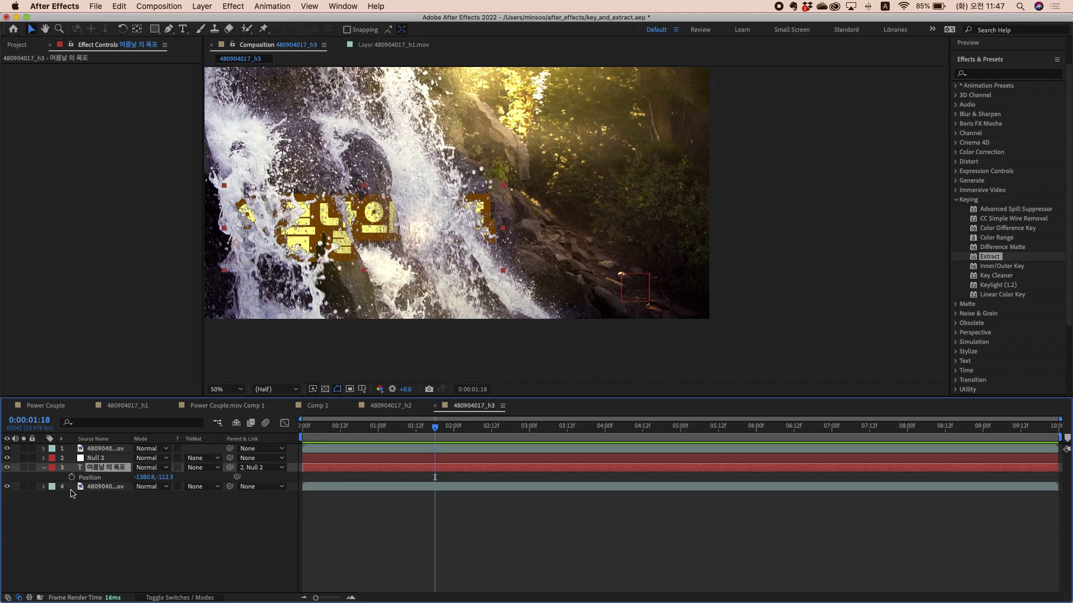
drag(311, 442, 532, 446)
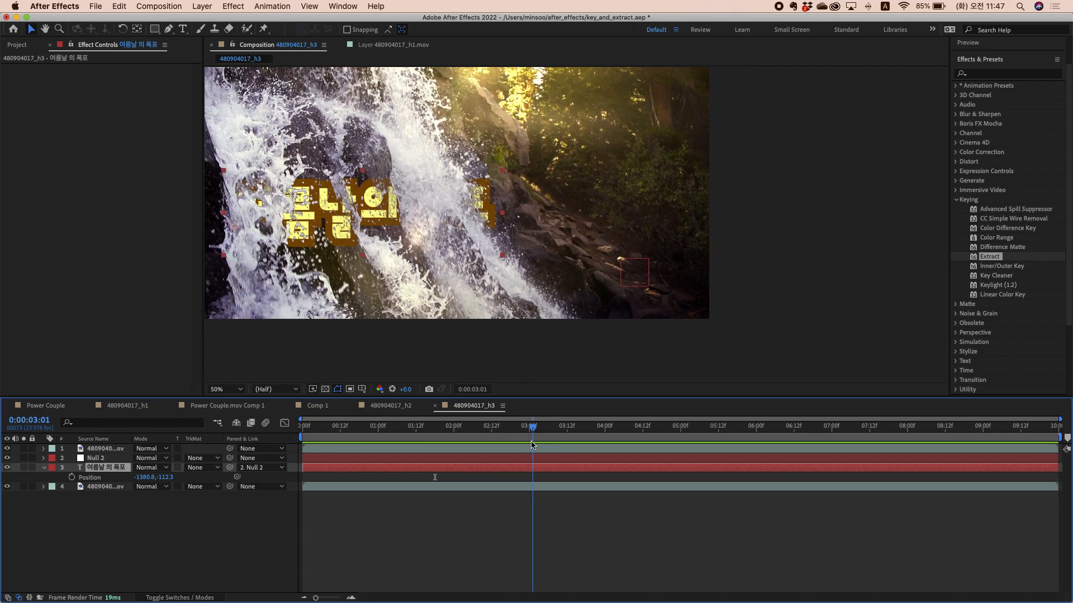
click(72, 478)
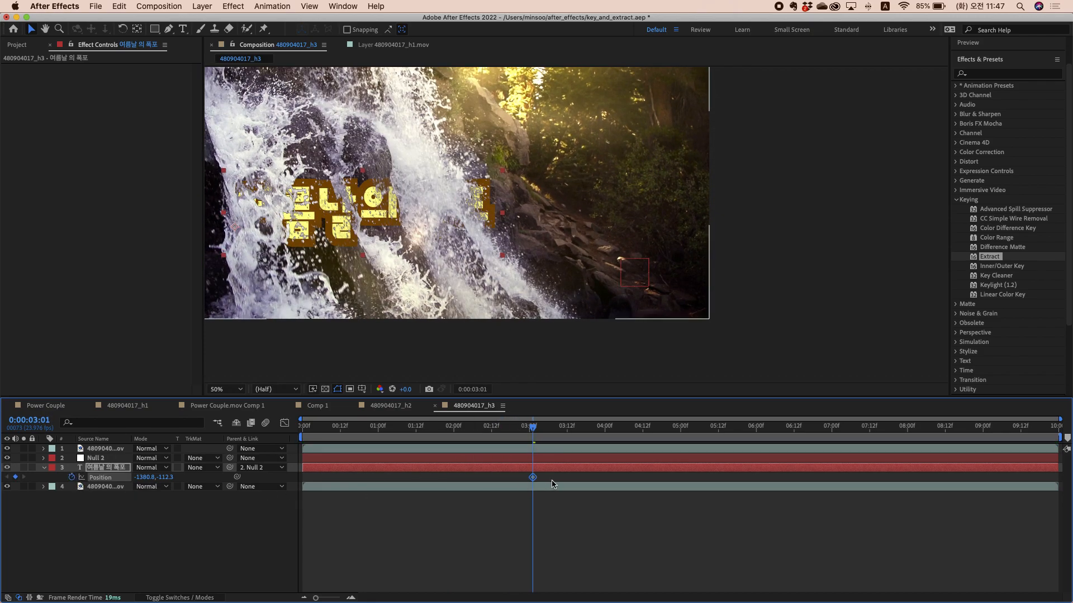
Step: At 0:00:05:07, narrow the title slightly and move it out of the waterfall to Position -540.8, -106.3
drag(540, 435, 706, 450)
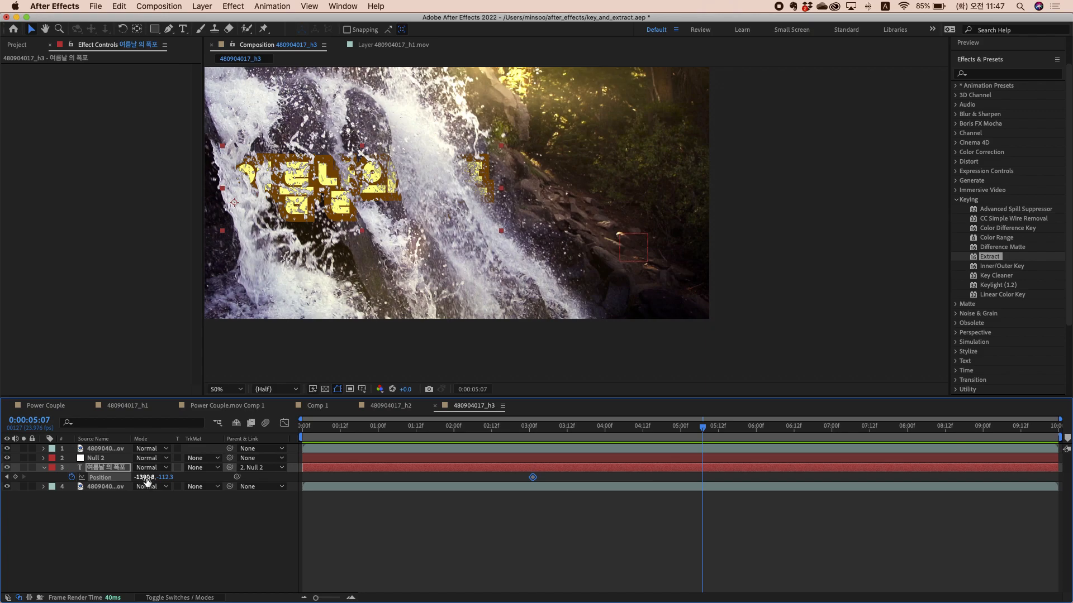
drag(147, 479, 193, 485)
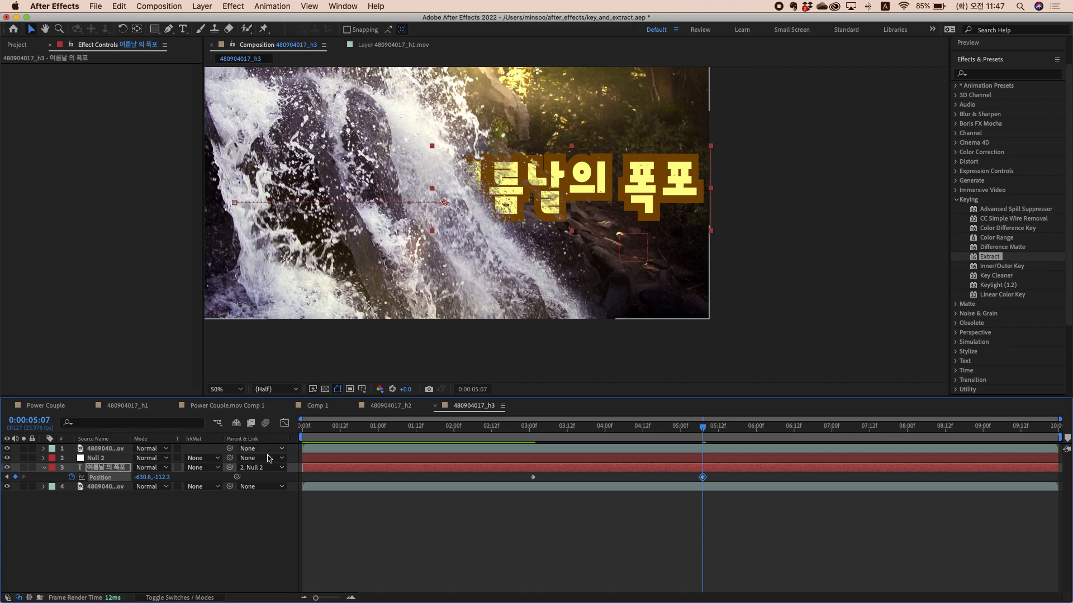
click(112, 469)
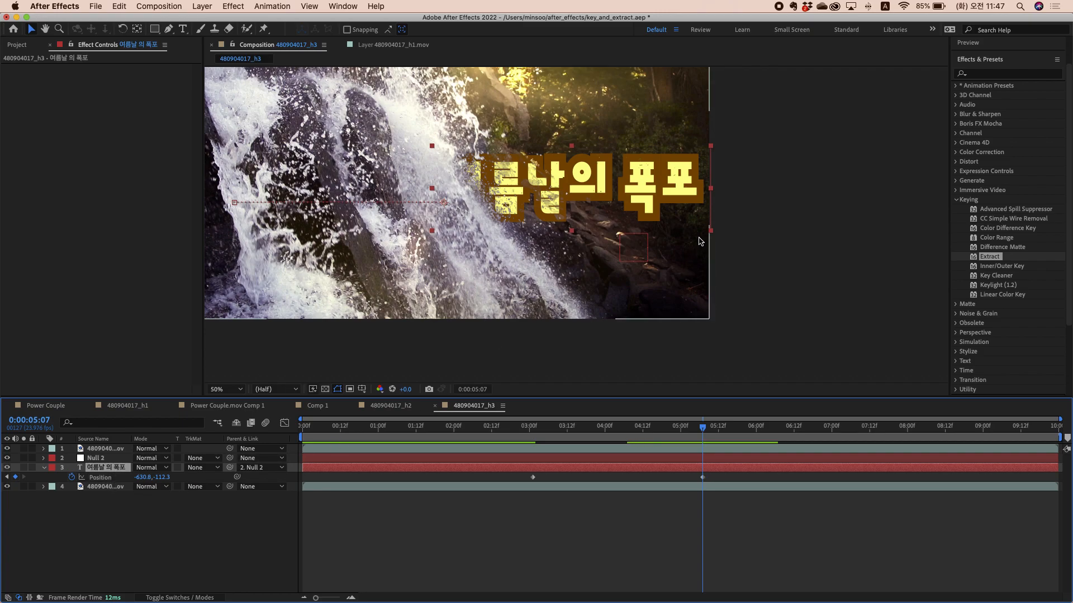
click(711, 193)
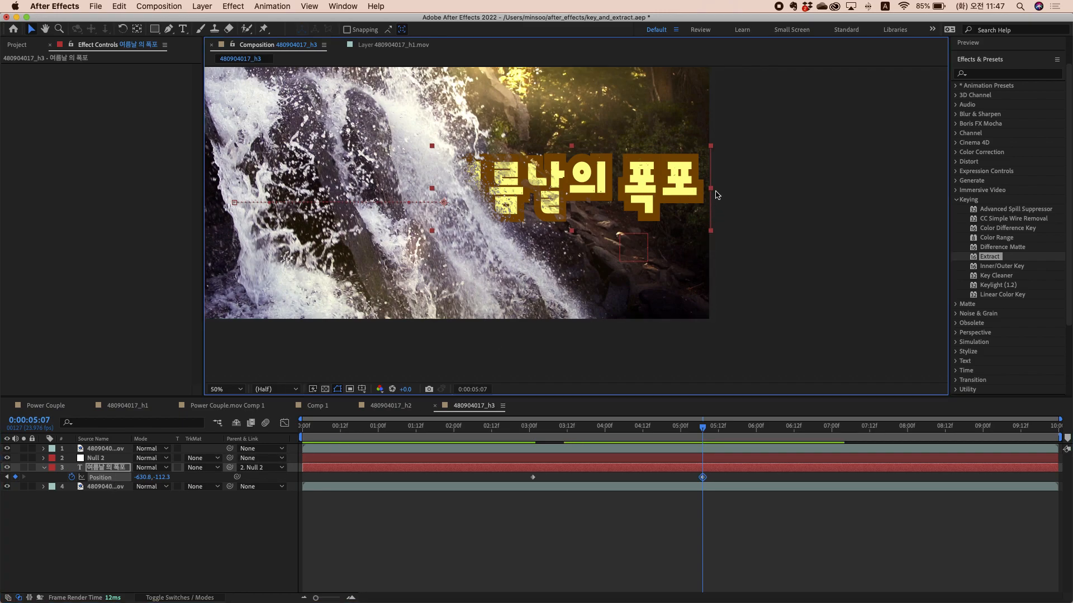
mouse_move(711, 192)
mouse_down()
mouse_move(662, 194)
mouse_move(700, 195)
mouse_up()
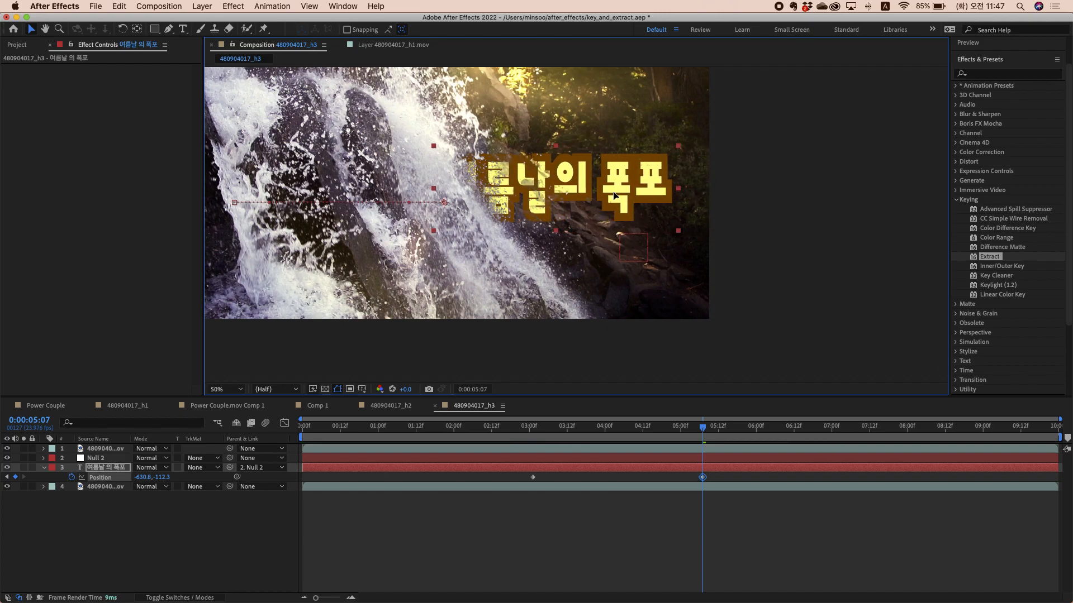
drag(635, 196, 638, 197)
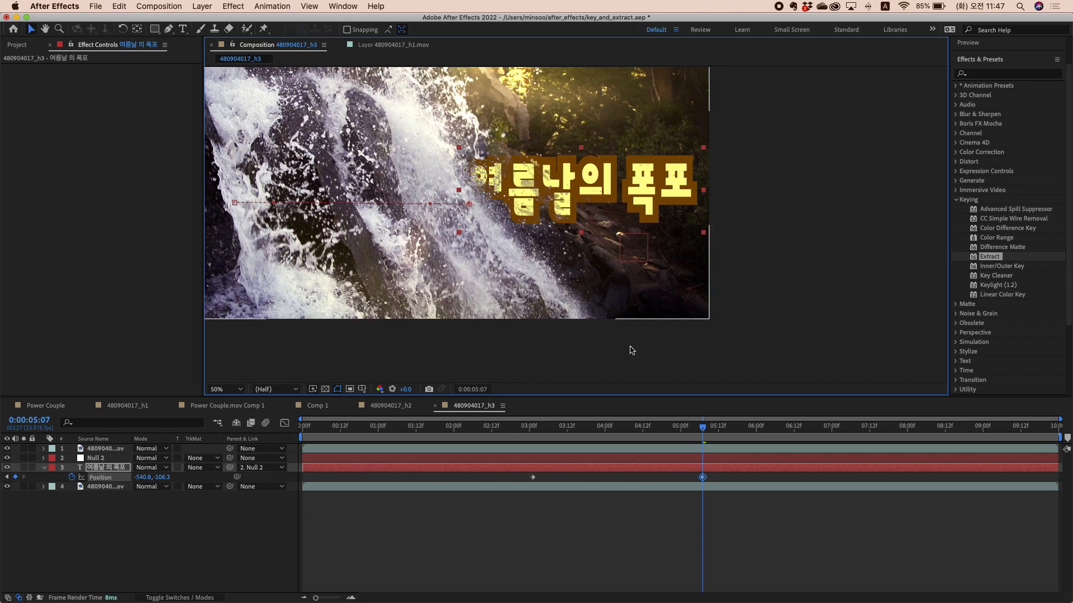
Step: Preview the title's move out from behind the water, starting at 0:00:00:00
drag(633, 435, 257, 441)
key(space)
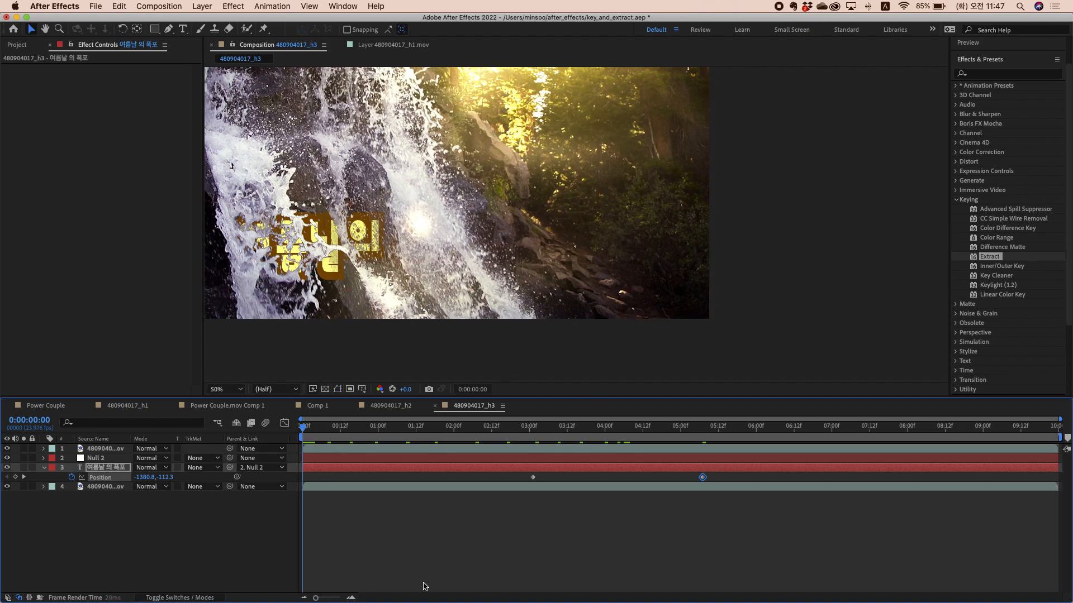
key(space)
key(space)
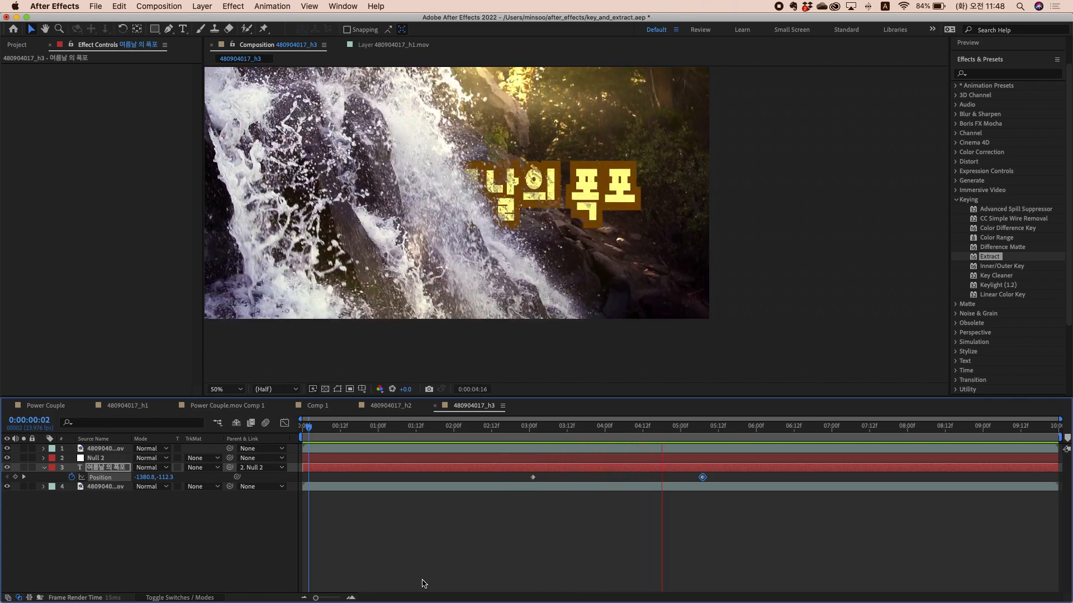
key(space)
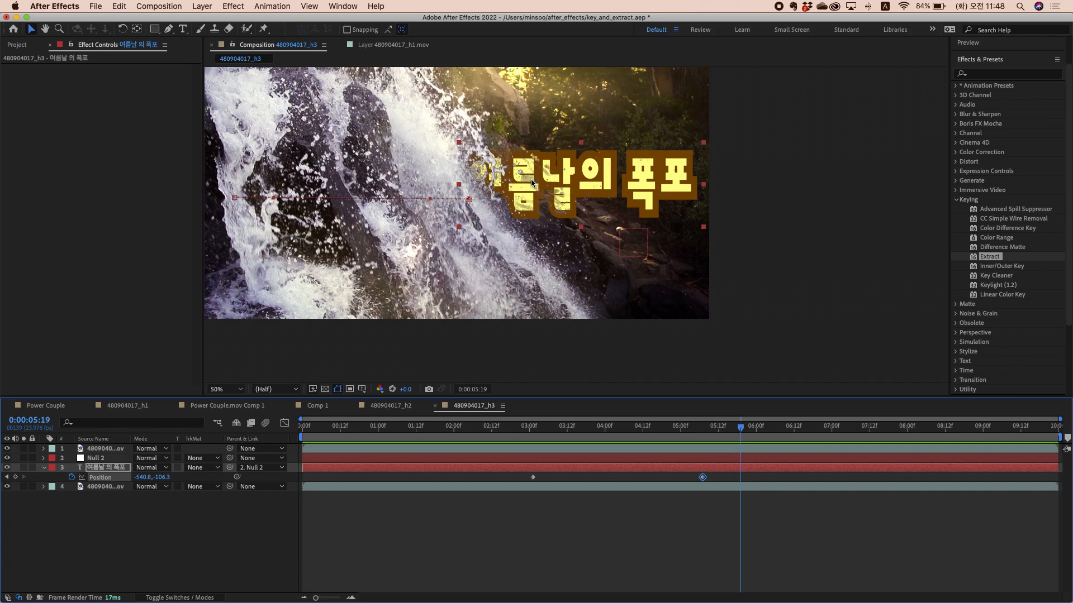
Step: Solo the top footage layer briefly to inspect which bright areas the Extract key keeps, then show all layers again
click(110, 451)
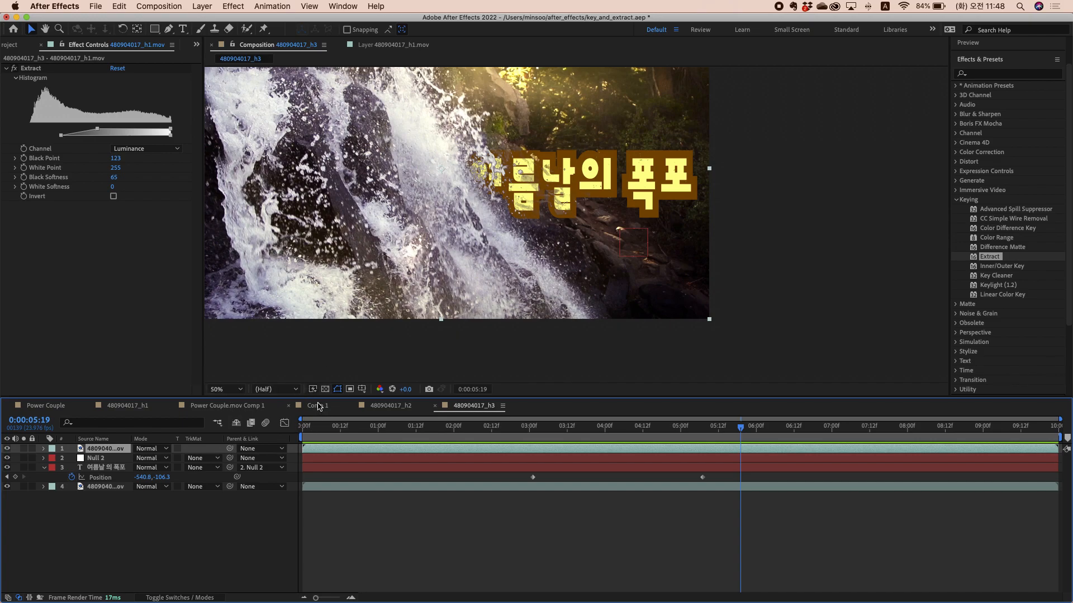
click(29, 450)
click(24, 449)
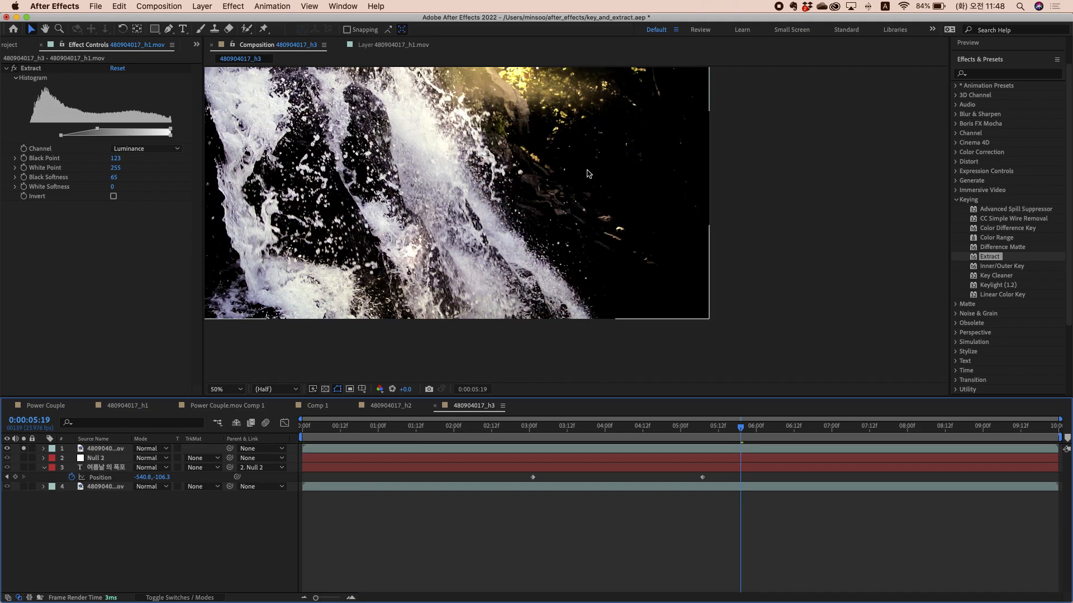
click(24, 449)
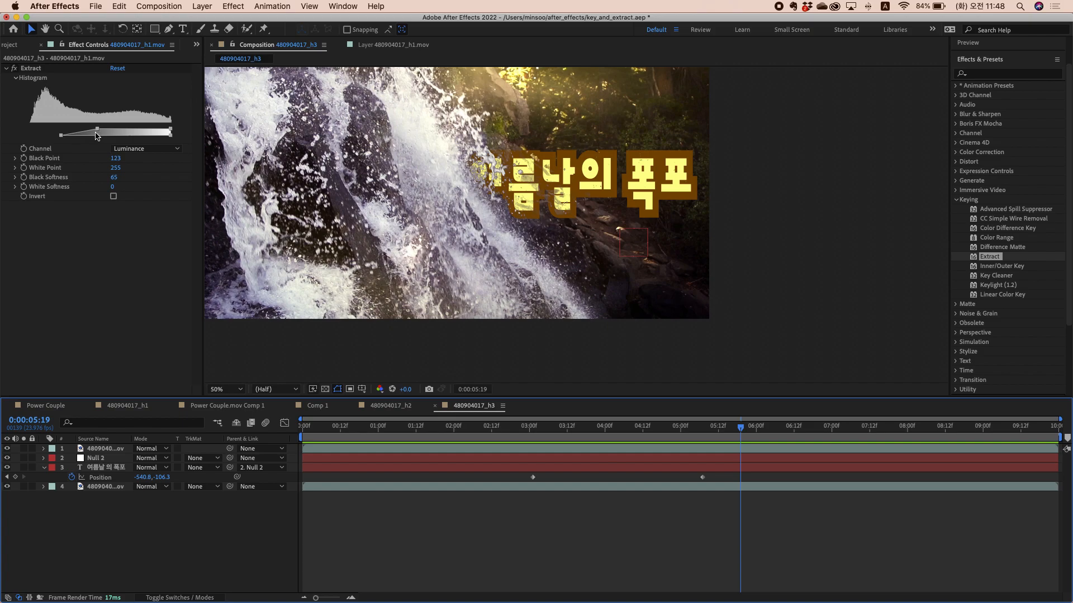
Step: Keyframe Extract's Black Softness at 65 on 0:00:03:01 and 2 on 0:00:05:08, and reveal the top footage layer's keyframes
drag(612, 428, 532, 465)
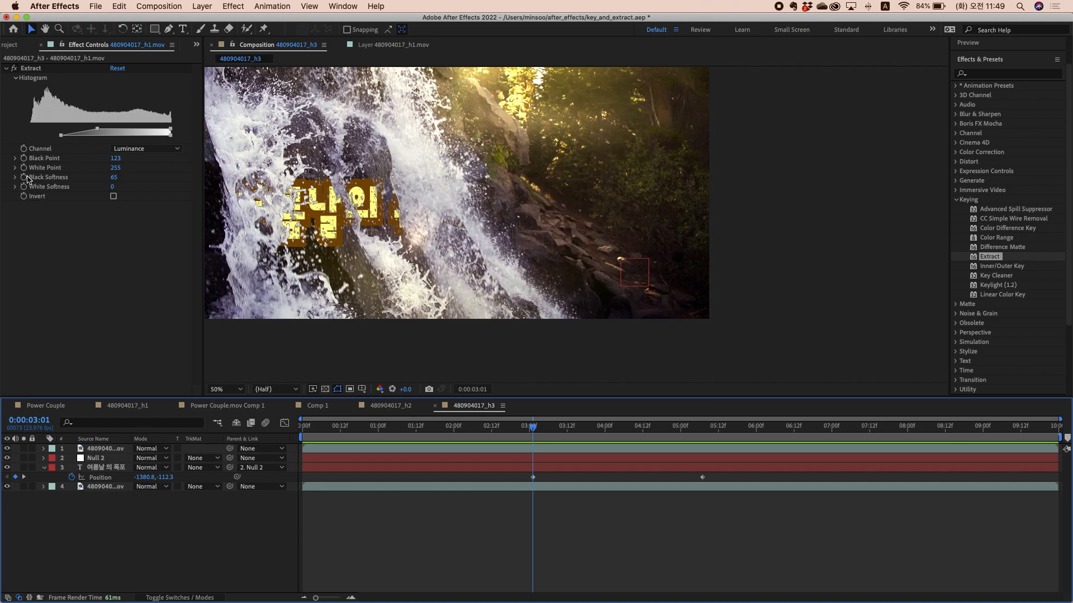
click(25, 179)
drag(532, 425, 706, 451)
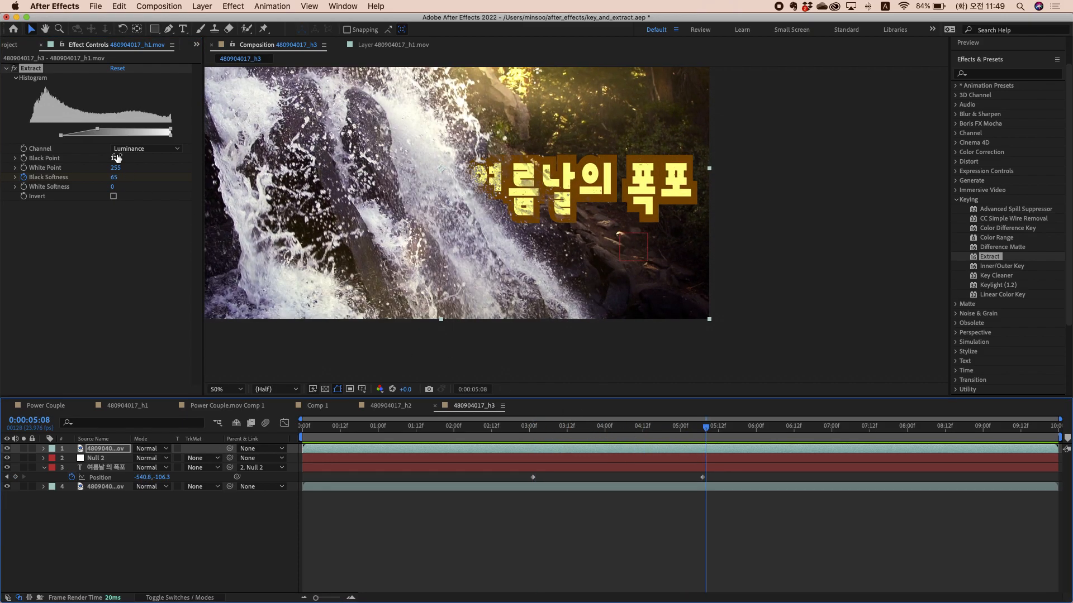
drag(114, 180, 75, 177)
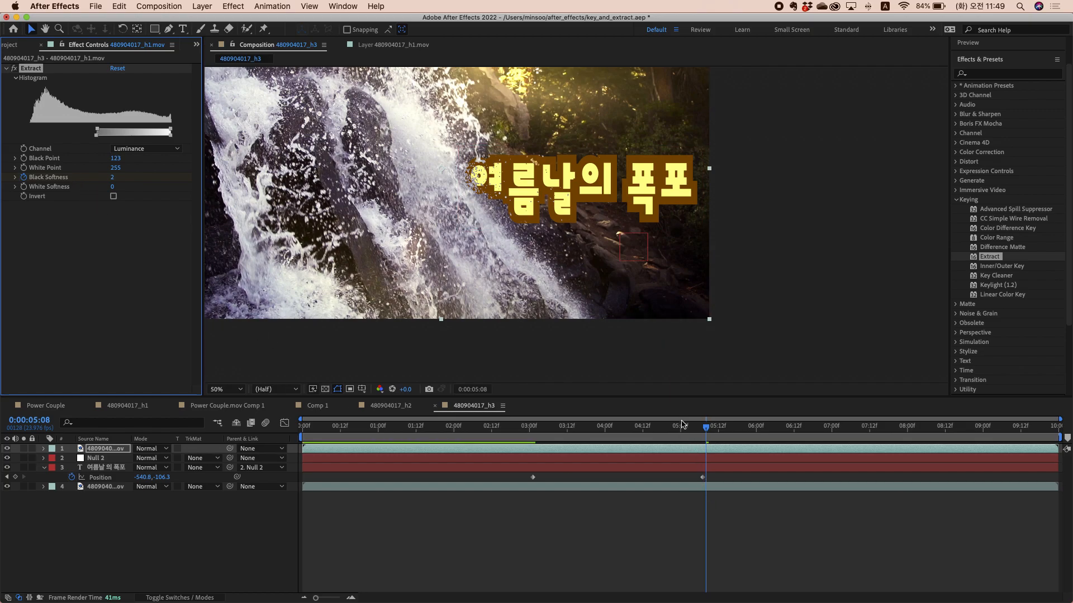
click(118, 450)
key(u)
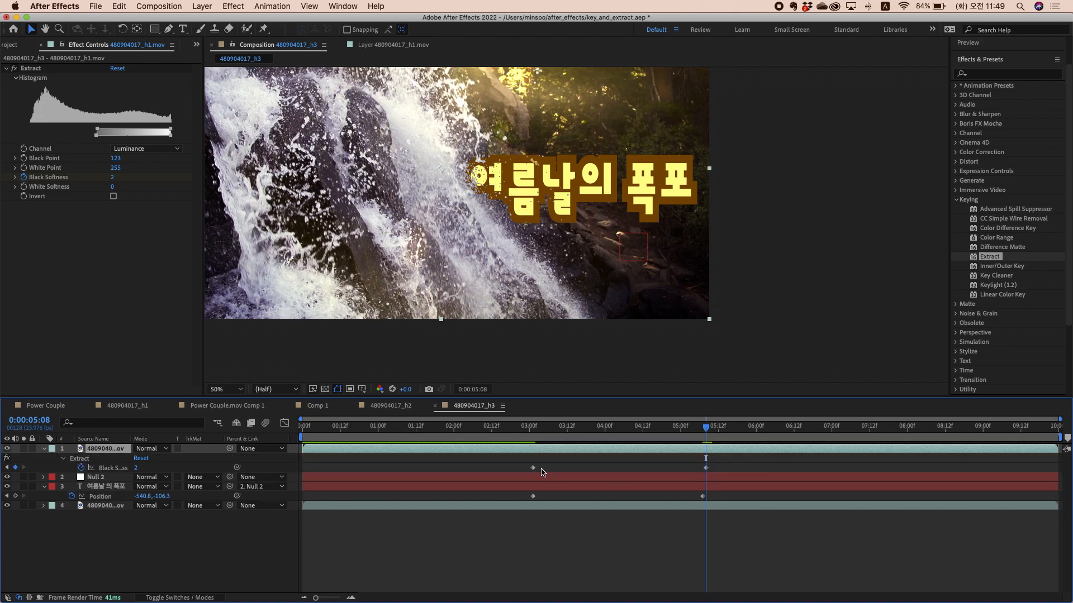
Step: Preview the composition from 0:00:00:00 to check the animated Black Softness together with the title's move
drag(704, 464, 242, 441)
key(space)
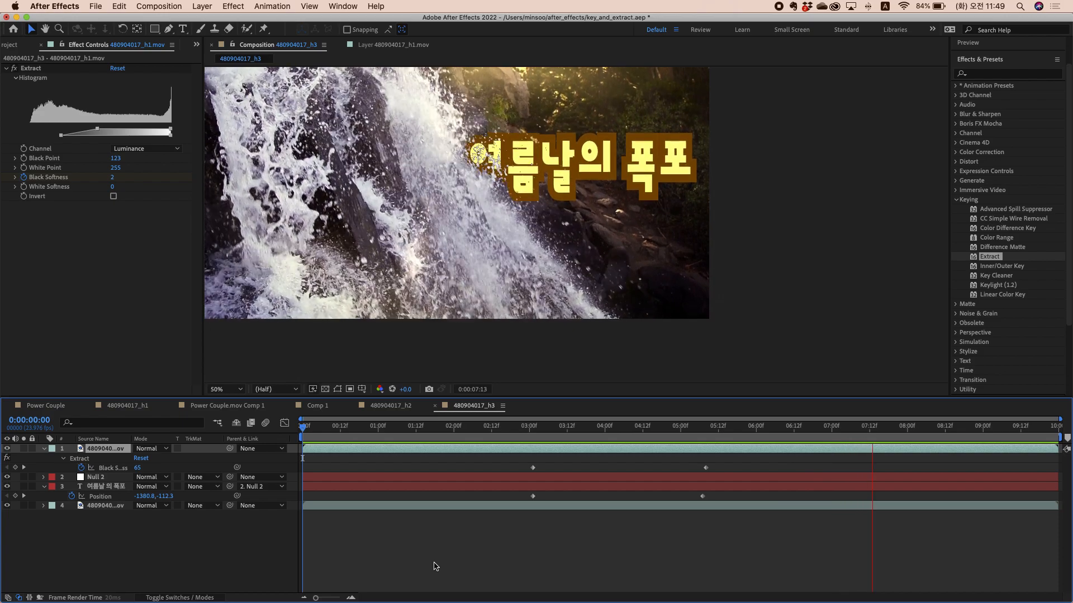
key(space)
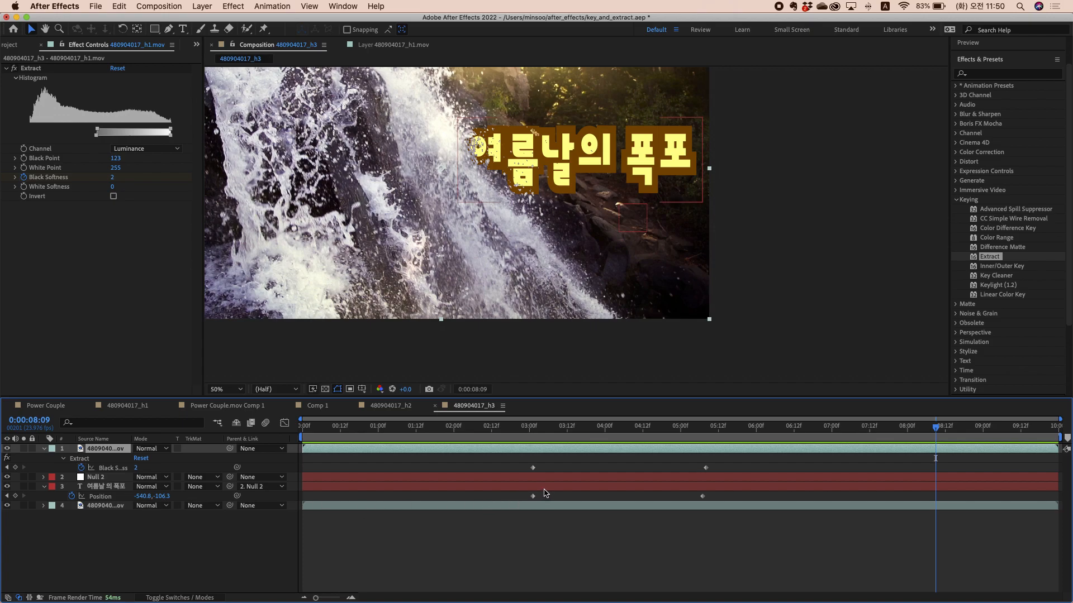
Step: Apply Easy Ease to both title Position keyframes and reshape the speed graph to start slowly and peak late near 1500 px/sec
drag(523, 497, 740, 506)
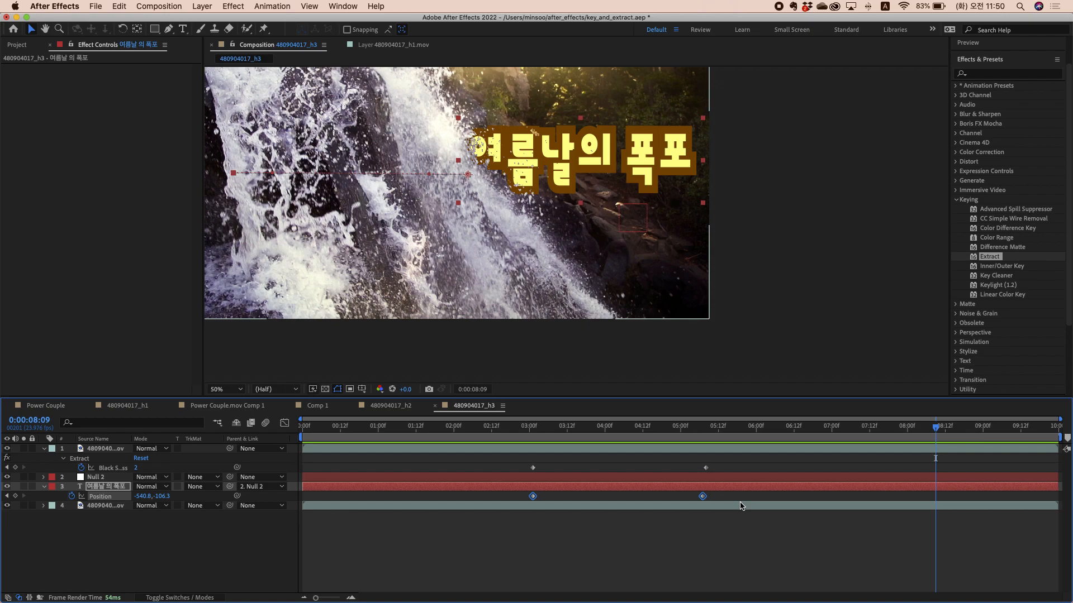
key(F9)
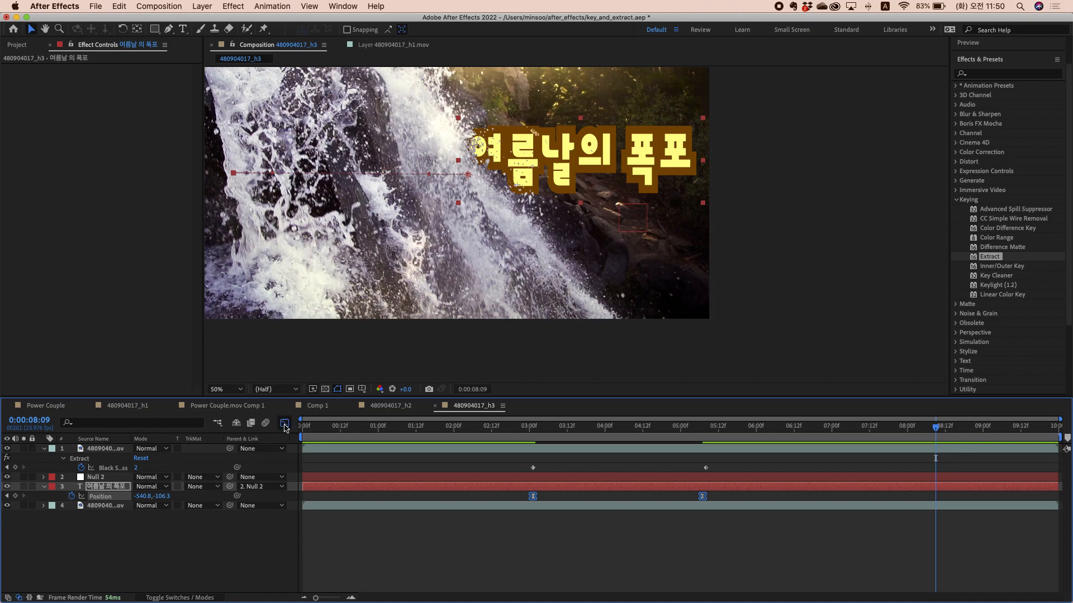
click(284, 426)
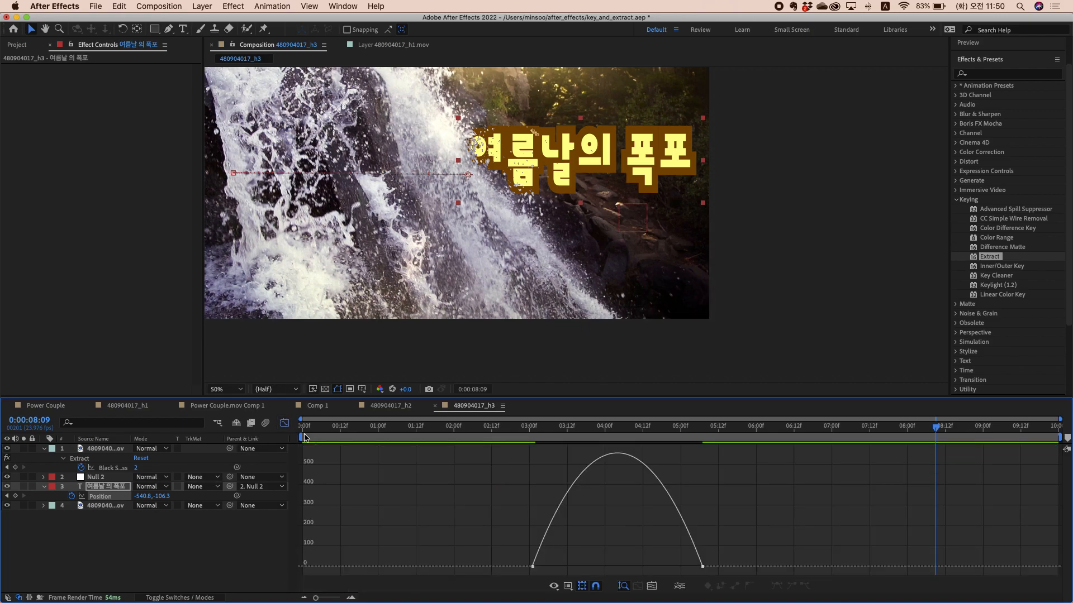
click(534, 568)
drag(562, 568, 617, 570)
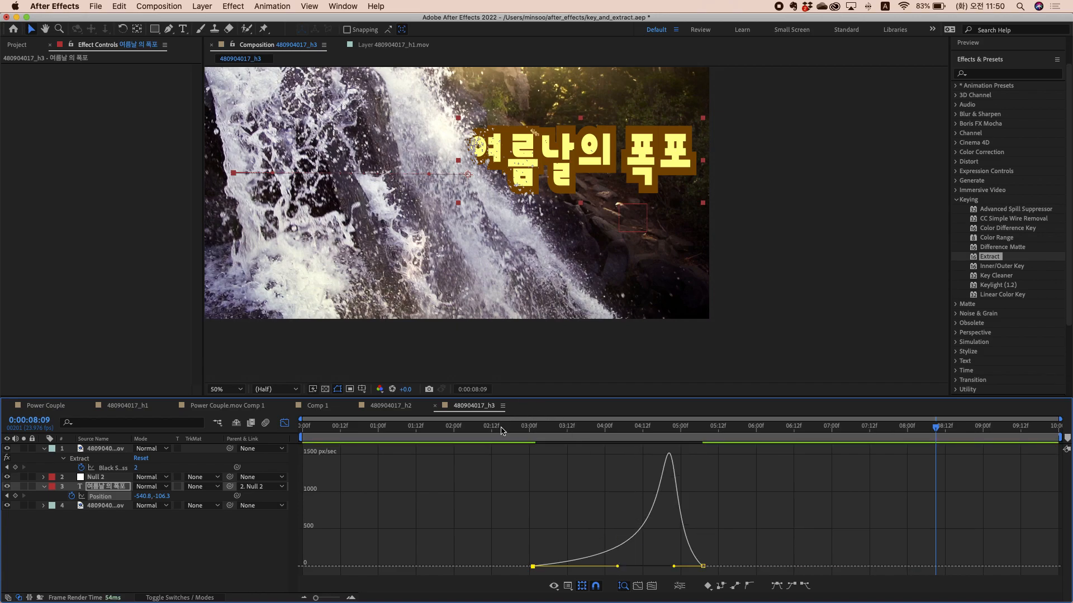
Step: Preview the eased title motion from 0:00:02:15 and again from 0:00:00:13, and close the graph view
click(501, 429)
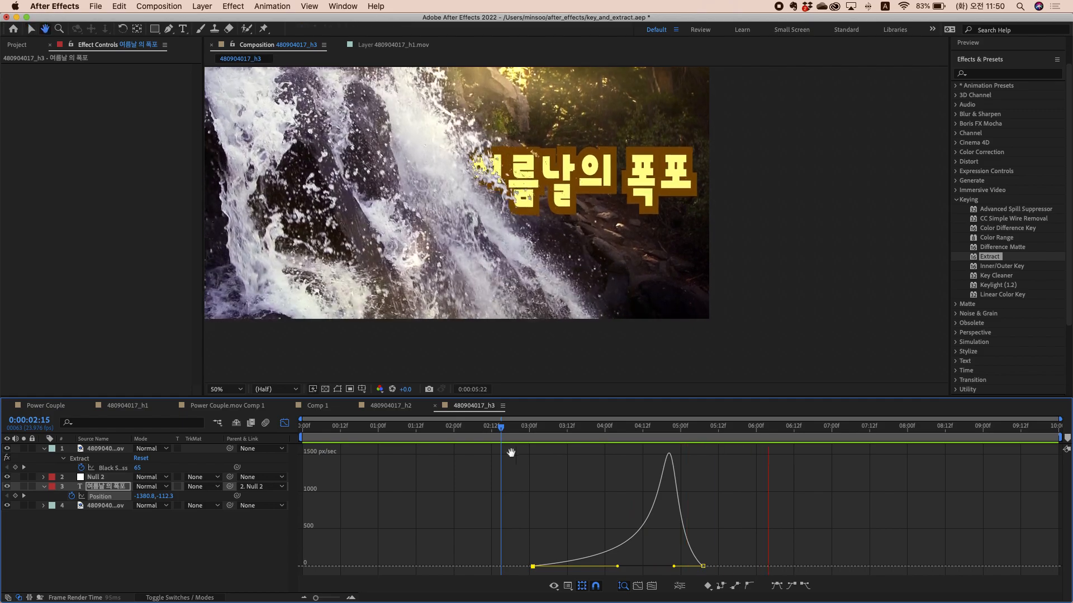
click(343, 428)
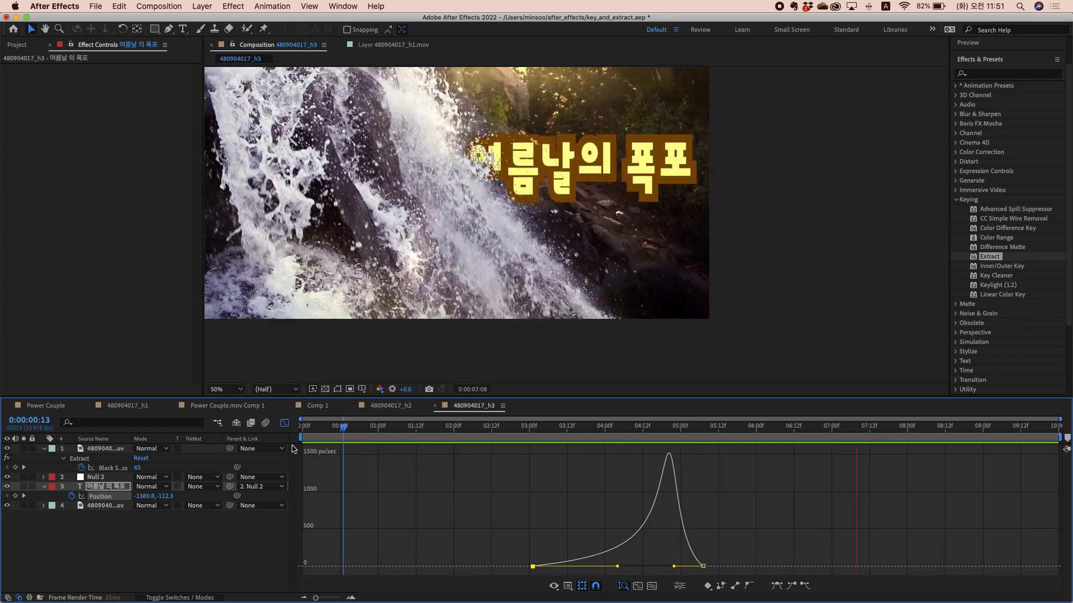
click(284, 423)
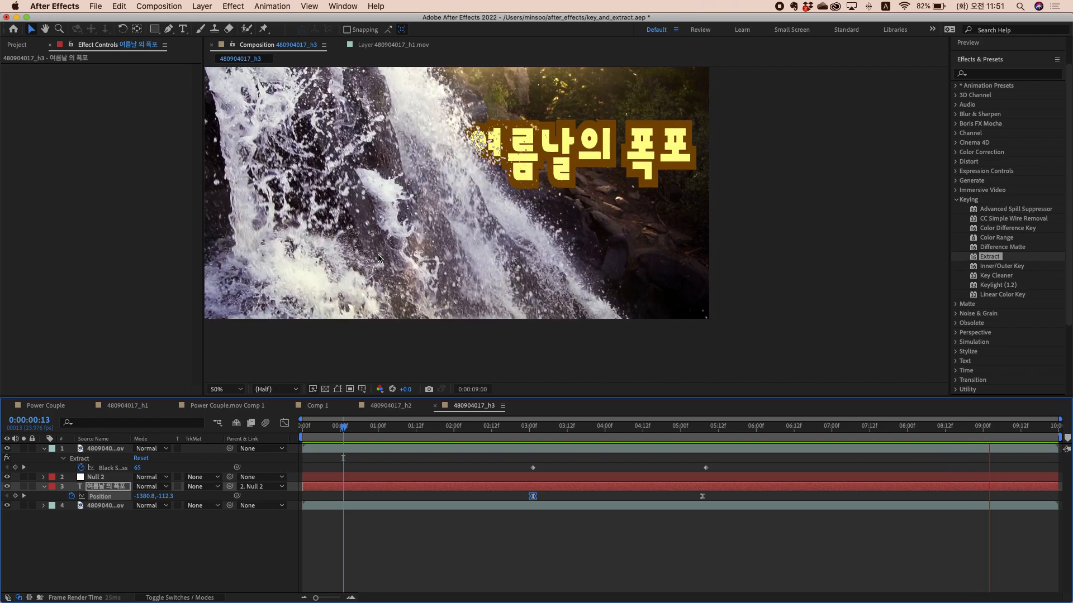
Step: Create a new composition from Power Couple.mov and place Desert_BG.mov beneath the couple footage
key(space)
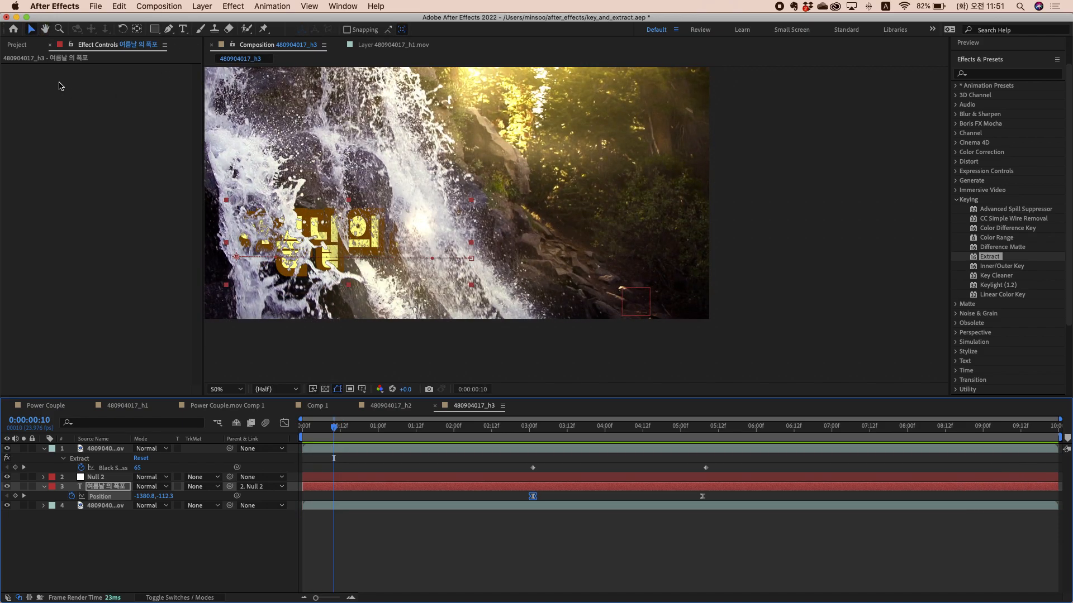
click(19, 45)
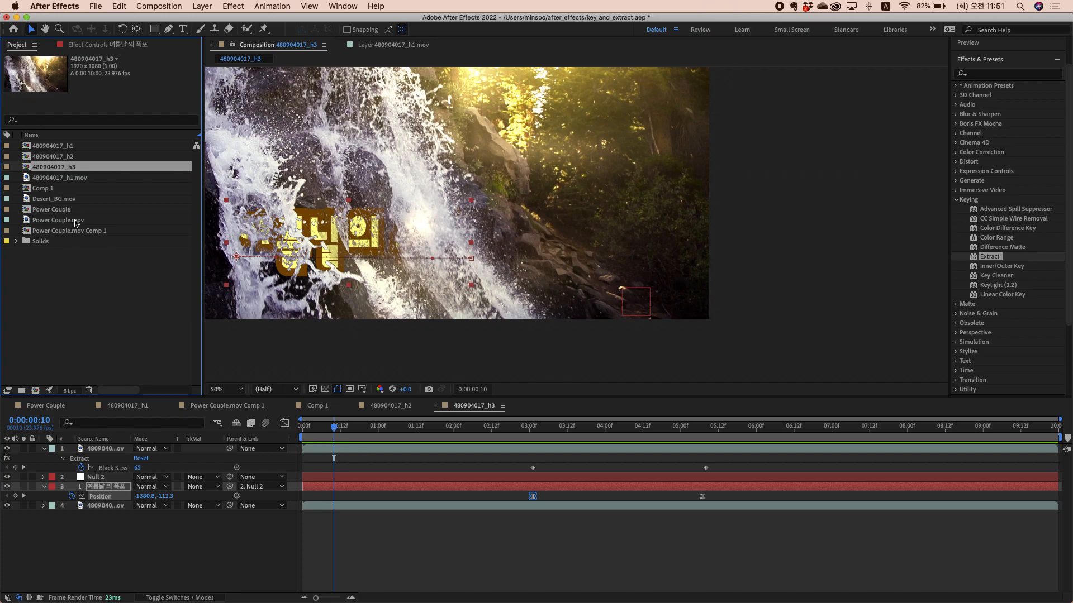
click(60, 180)
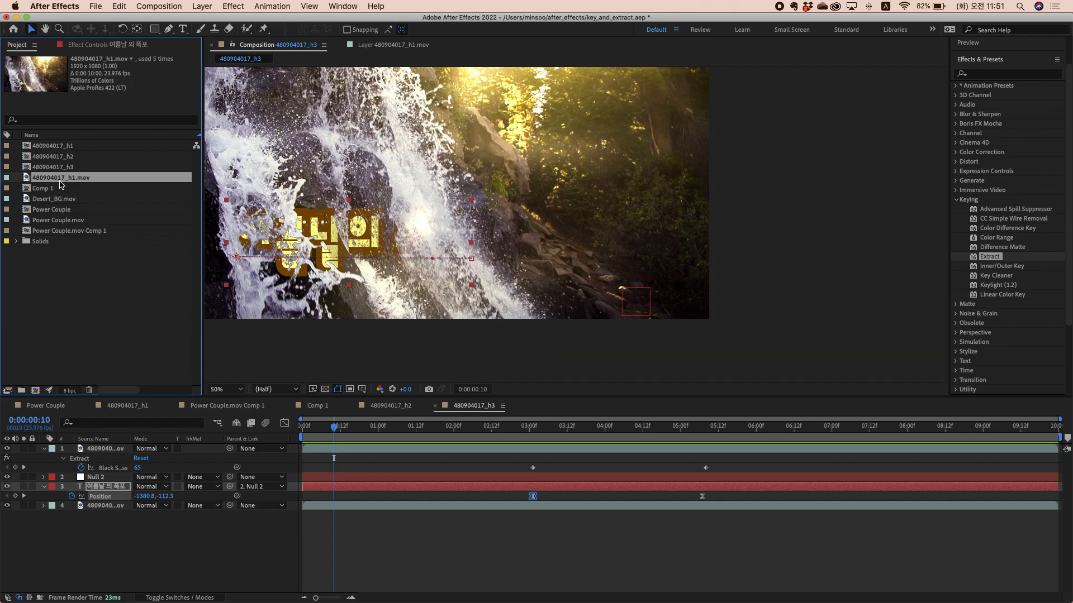
click(70, 221)
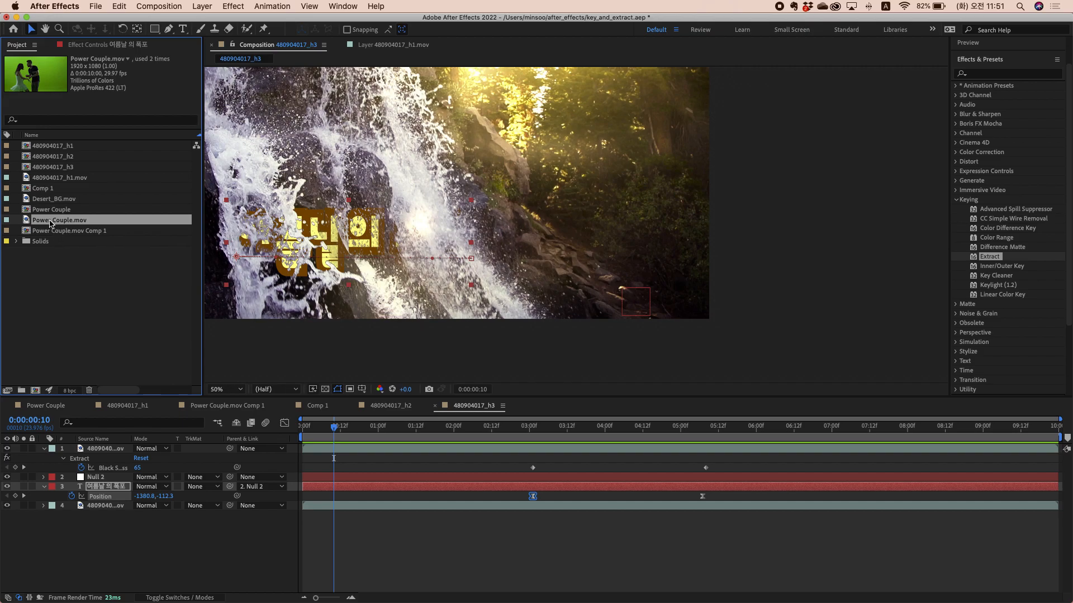
drag(49, 223, 35, 390)
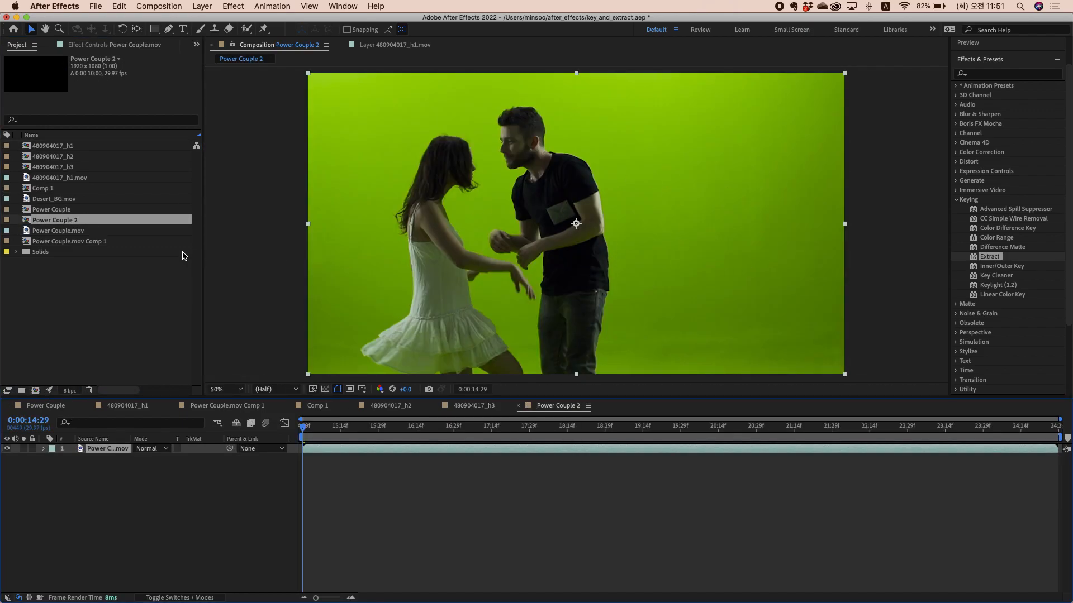
click(70, 200)
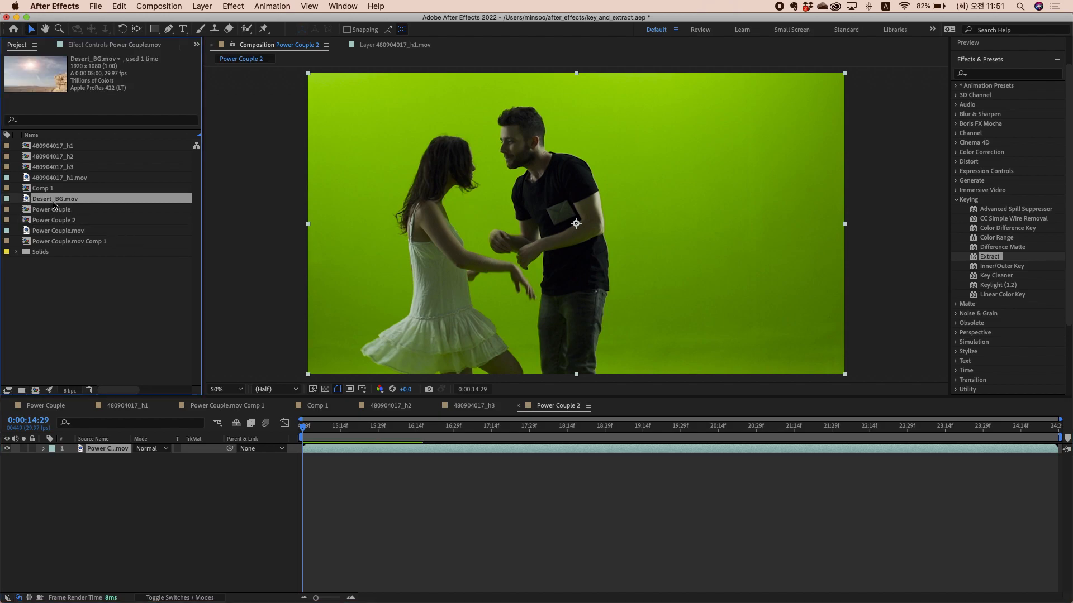
drag(56, 203, 59, 505)
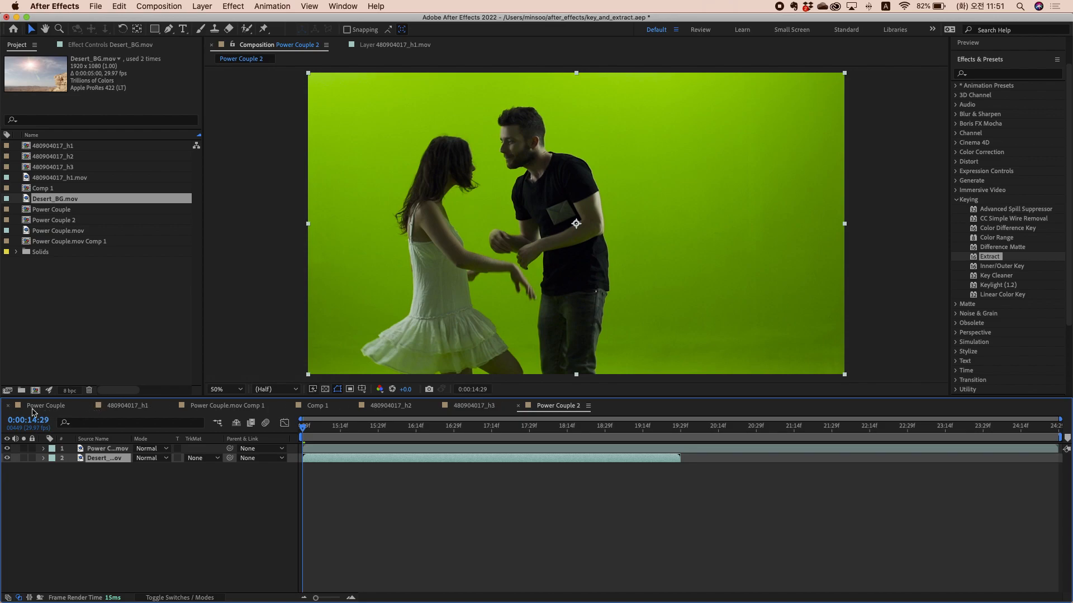
Step: Close all other open composition timelines, leaving only Power Couple 2 open
click(8, 407)
click(8, 406)
click(7, 406)
click(8, 406)
click(8, 406)
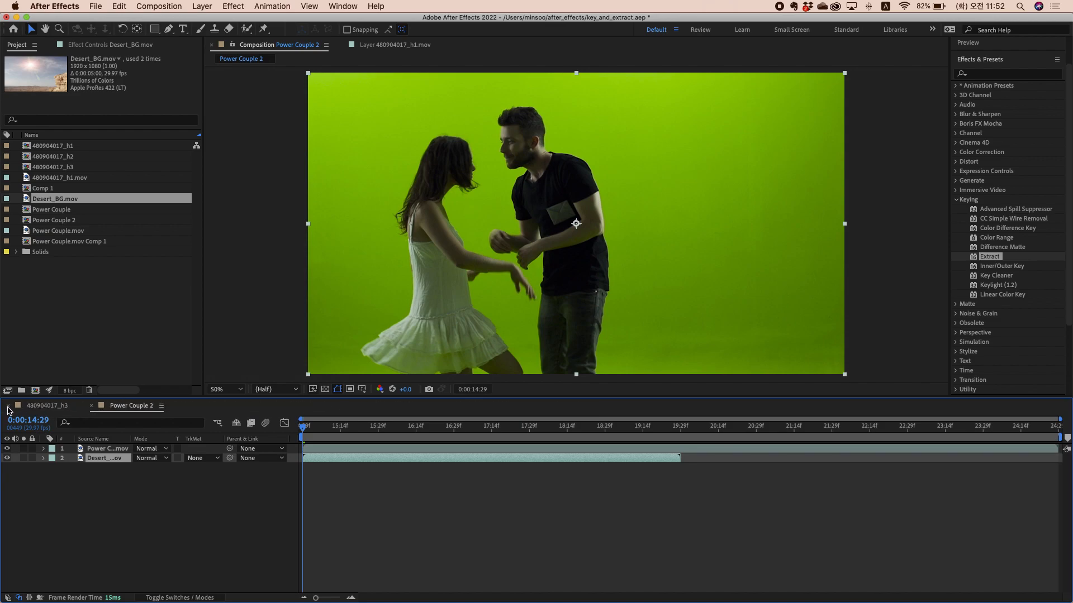
click(7, 407)
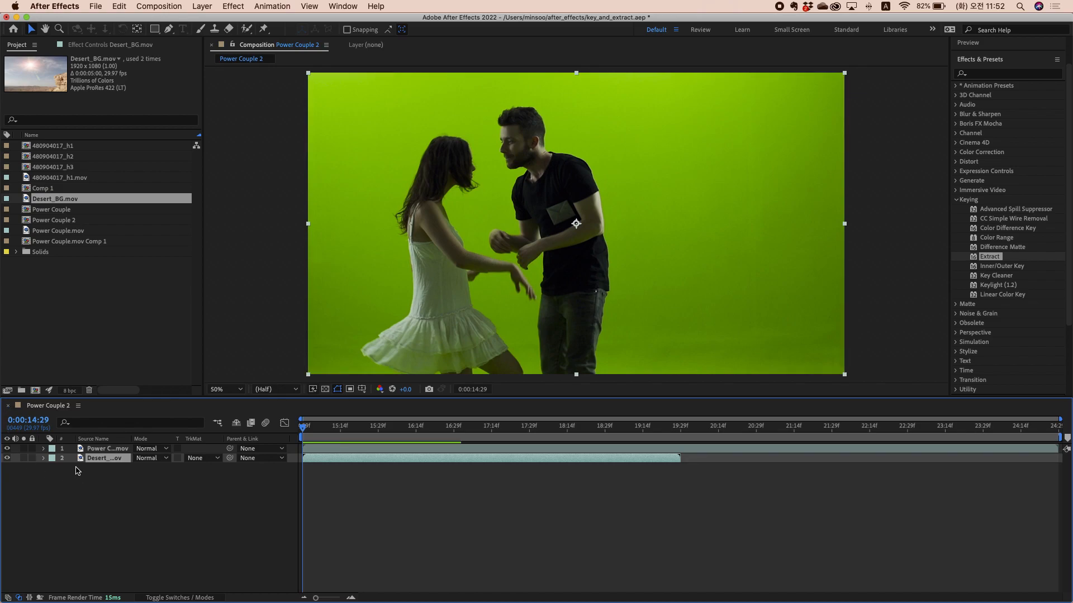
Step: Hide the couple layer to inspect the desert background alone, and show the couple layer again
click(100, 450)
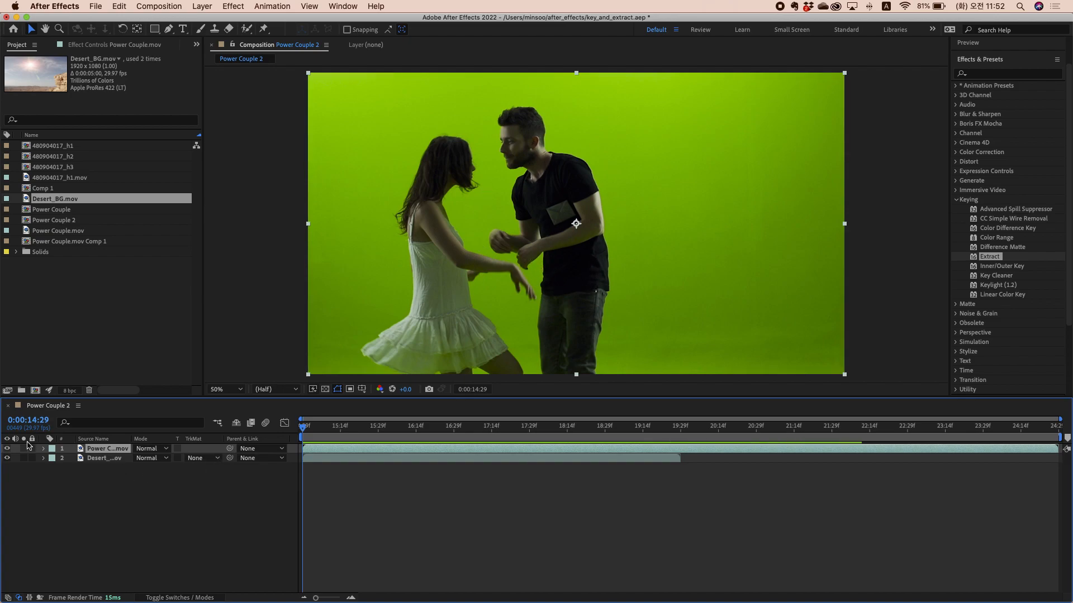
click(7, 449)
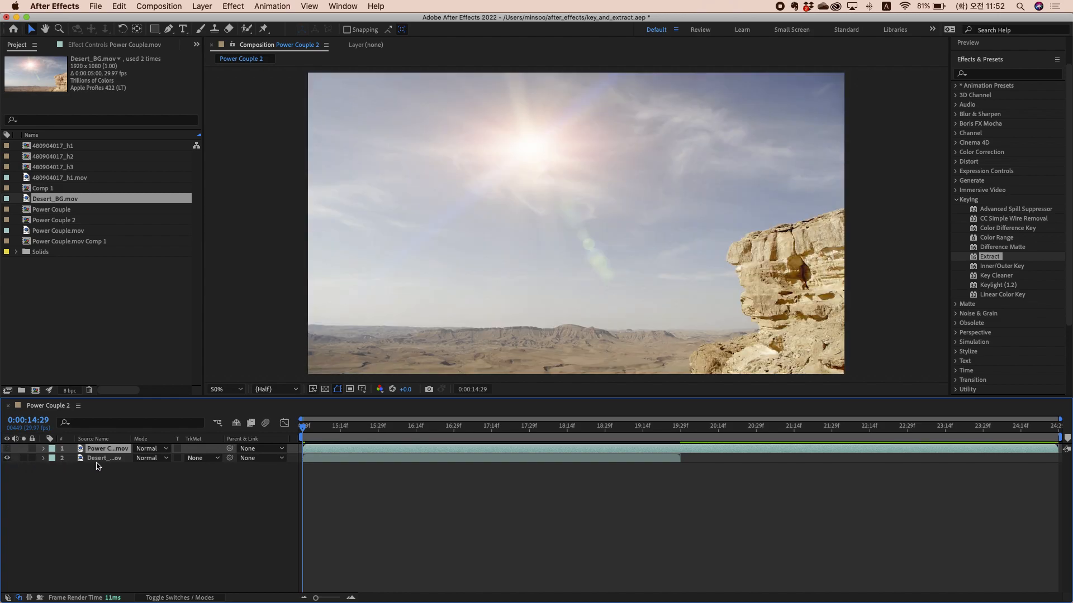
click(99, 462)
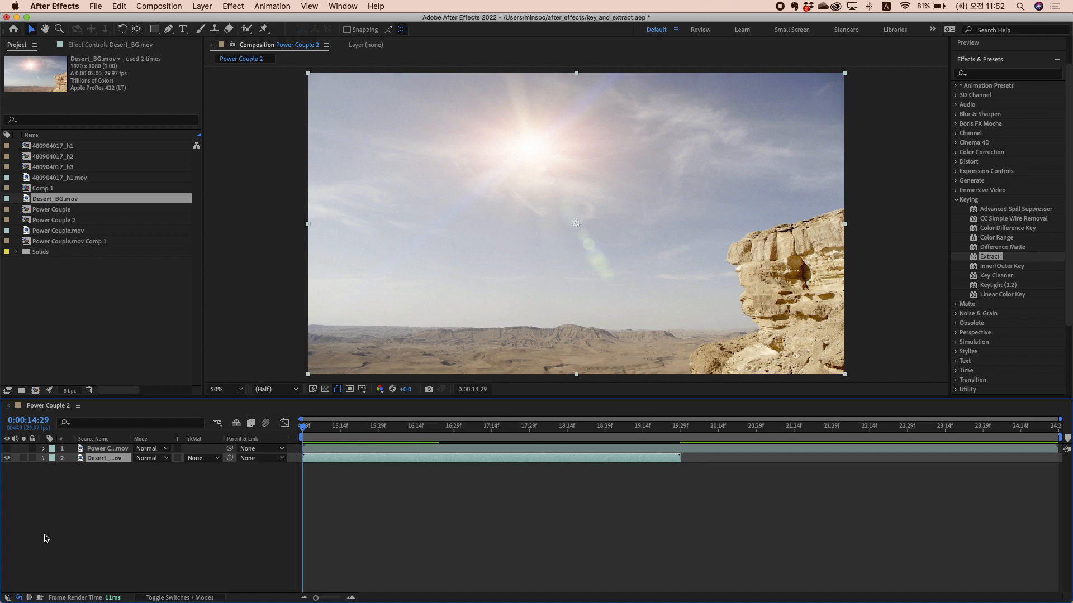
click(7, 449)
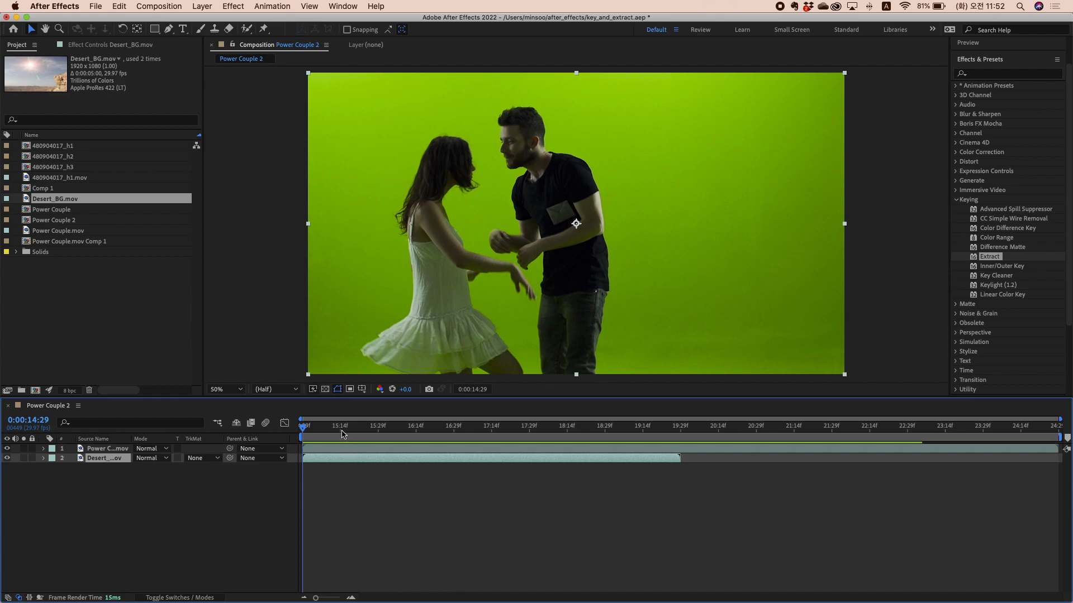
Step: Hide the couple layer, end the work area at the desert clip's last frame, 0:00:19:28, and trim the composition to it
drag(337, 427, 680, 439)
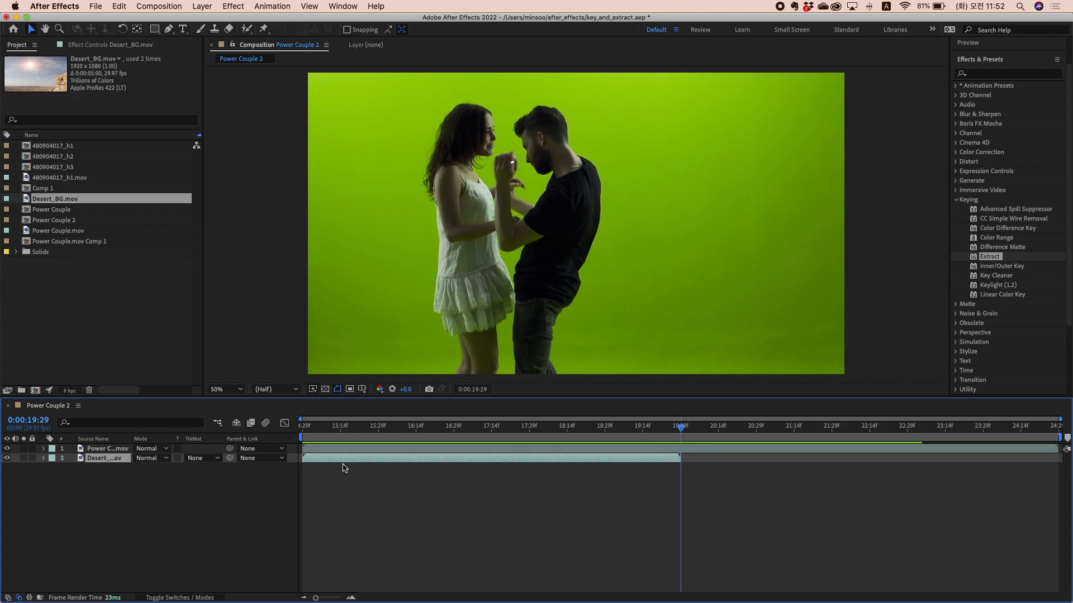
click(7, 449)
click(542, 429)
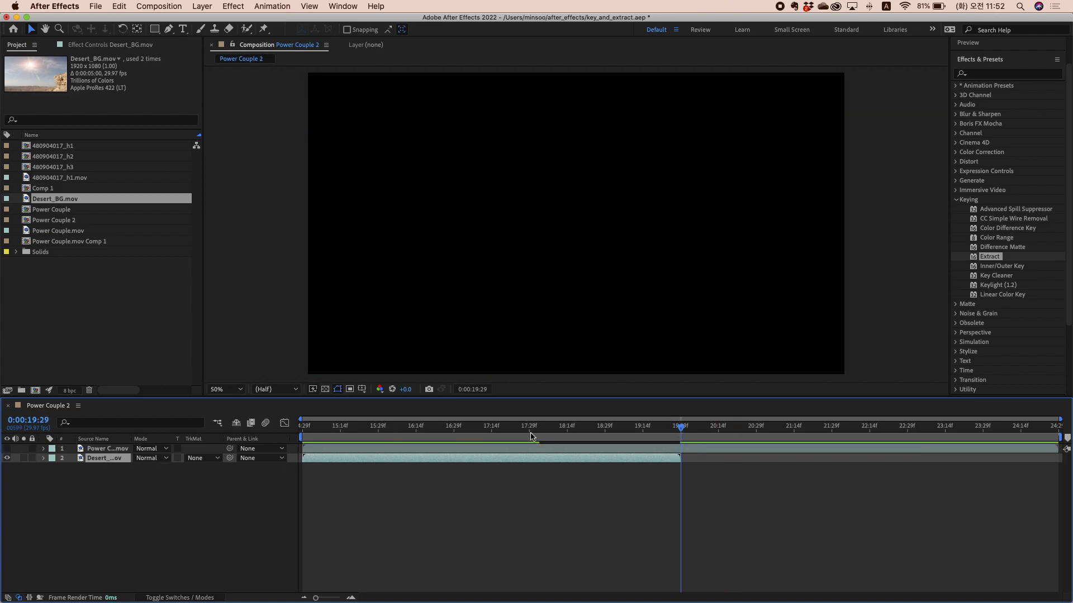
drag(547, 432, 678, 443)
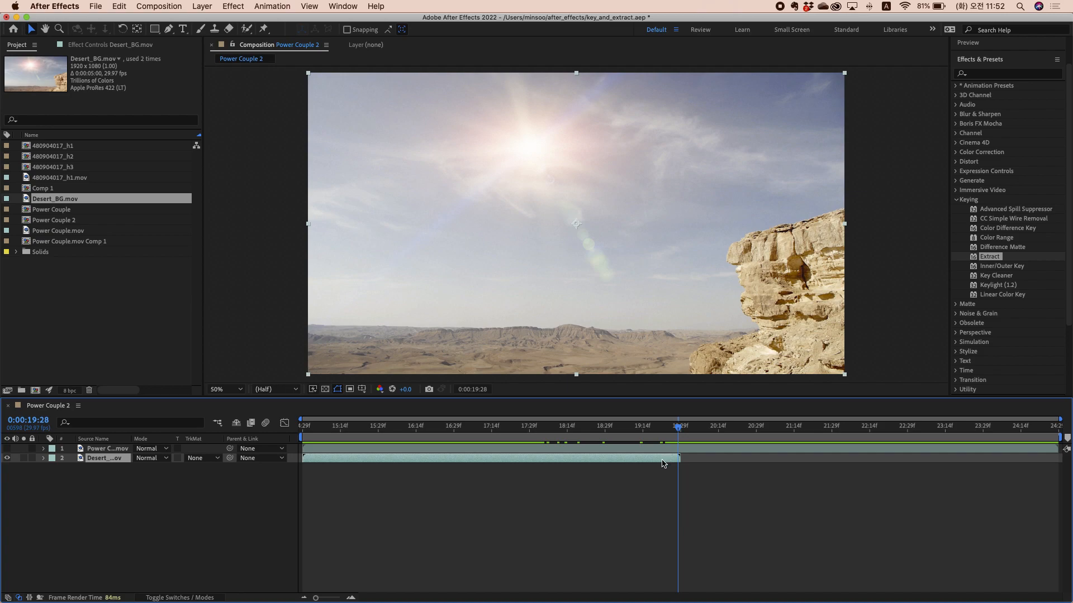
key(n)
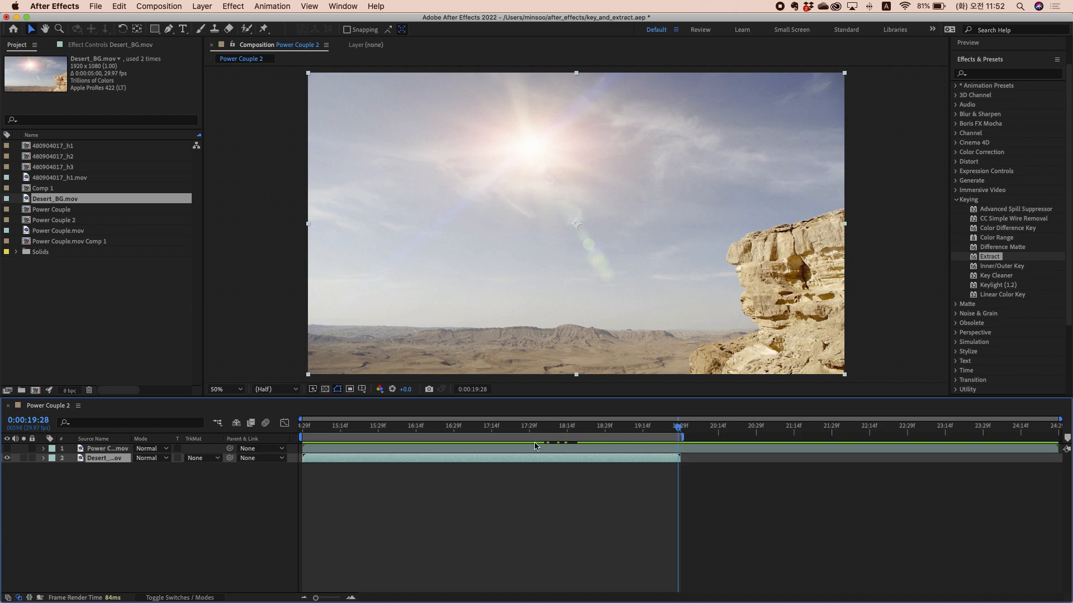
right_click(669, 441)
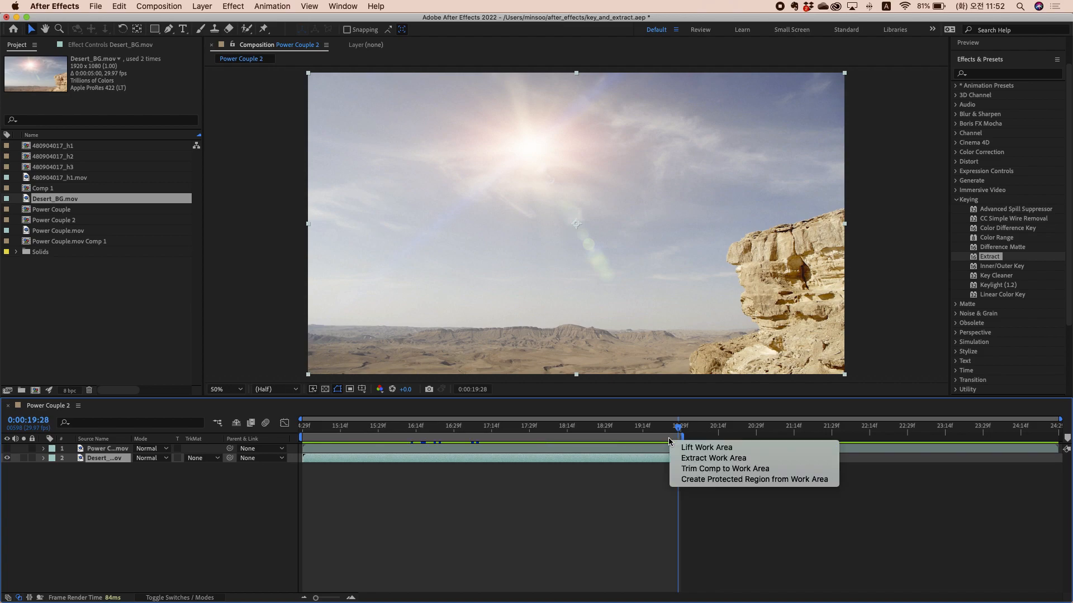
click(684, 469)
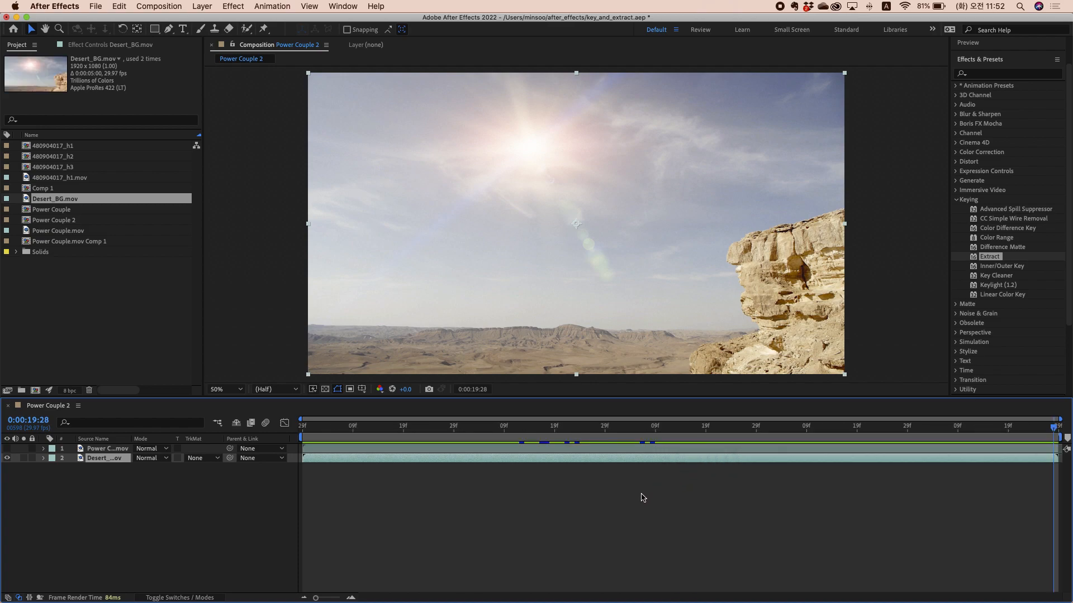
Step: Return to the first frame, show the couple layer again, and apply Keylight (1.2) to it
drag(404, 428, 189, 432)
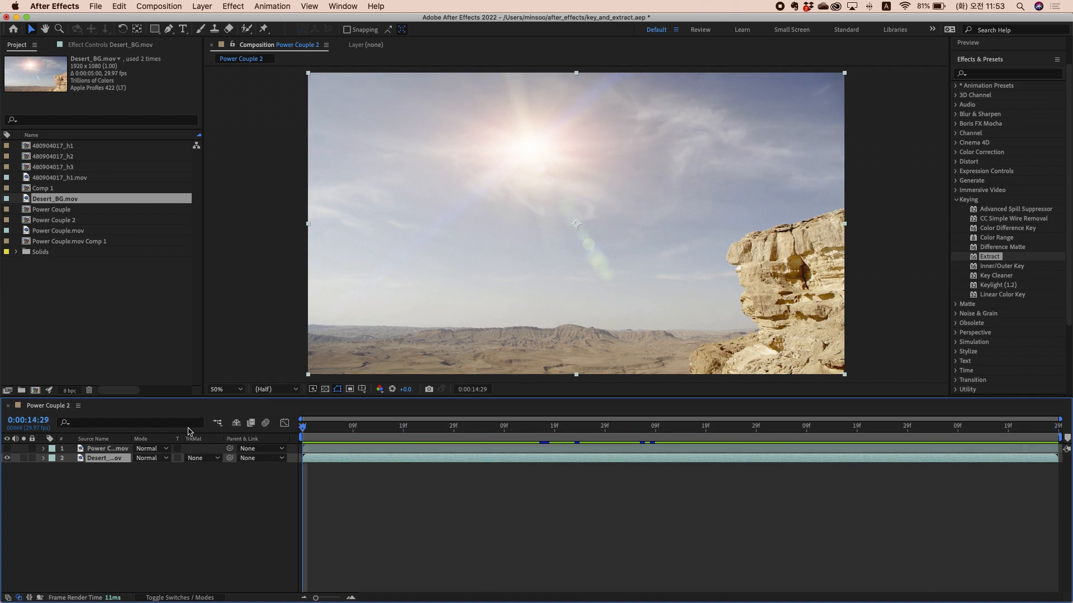
click(7, 449)
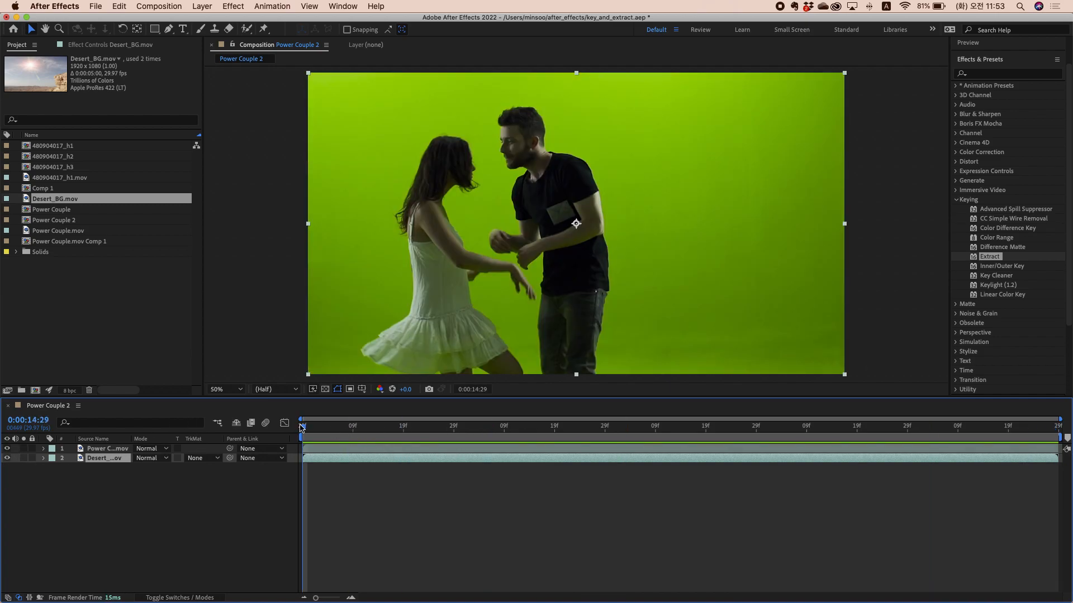
mouse_move(316, 432)
mouse_down()
mouse_move(336, 430)
mouse_move(296, 439)
mouse_up()
click(1002, 285)
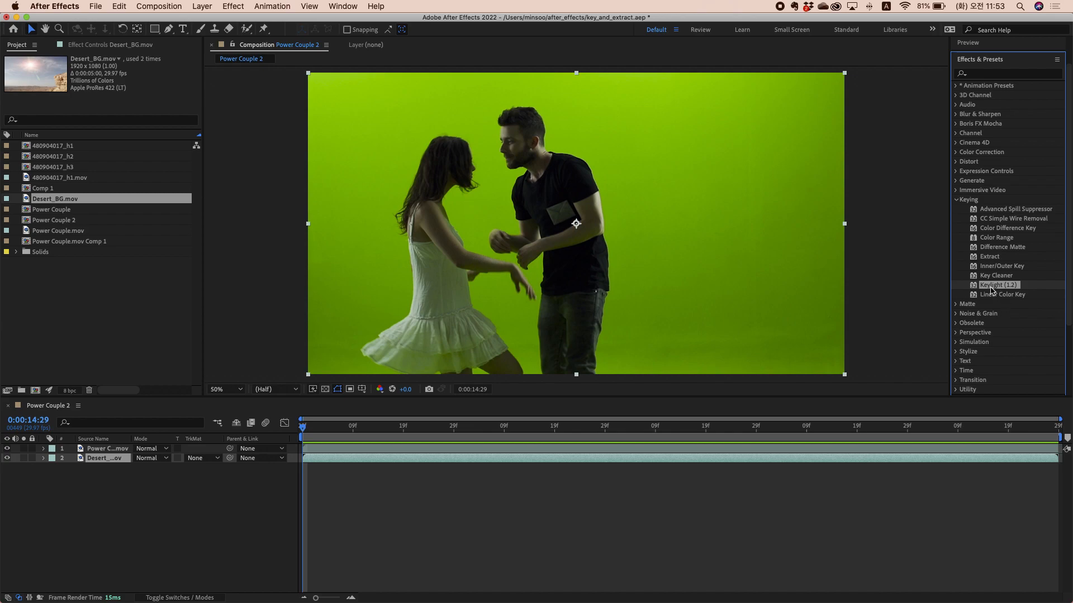
drag(909, 380, 867, 450)
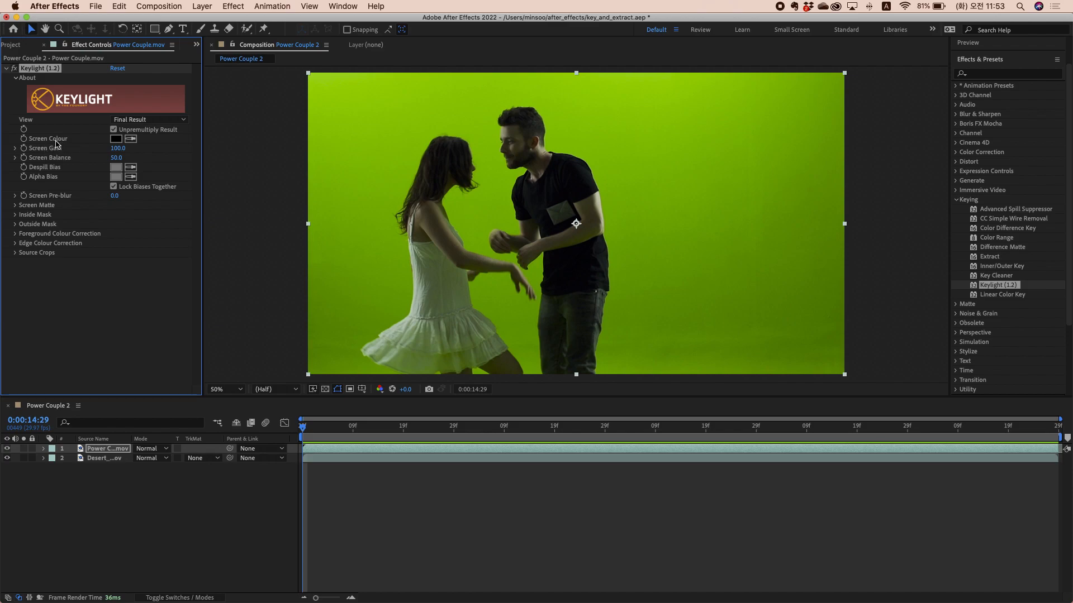
Step: Try sampling the green backdrop beside the woman's shoulder as Keylight's Screen Colour, and undo the sampling
click(131, 142)
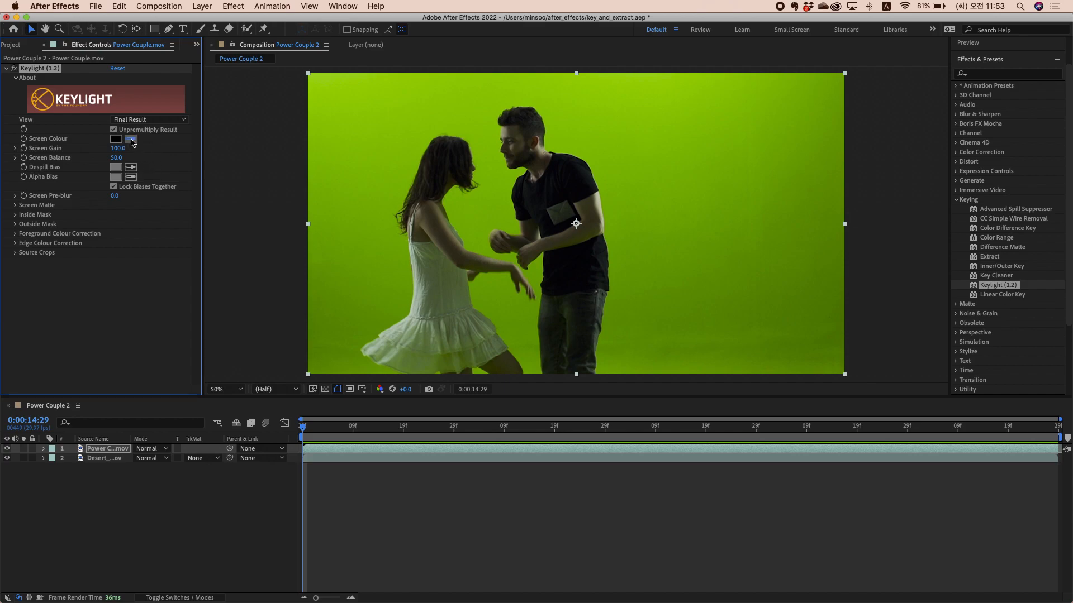
click(456, 211)
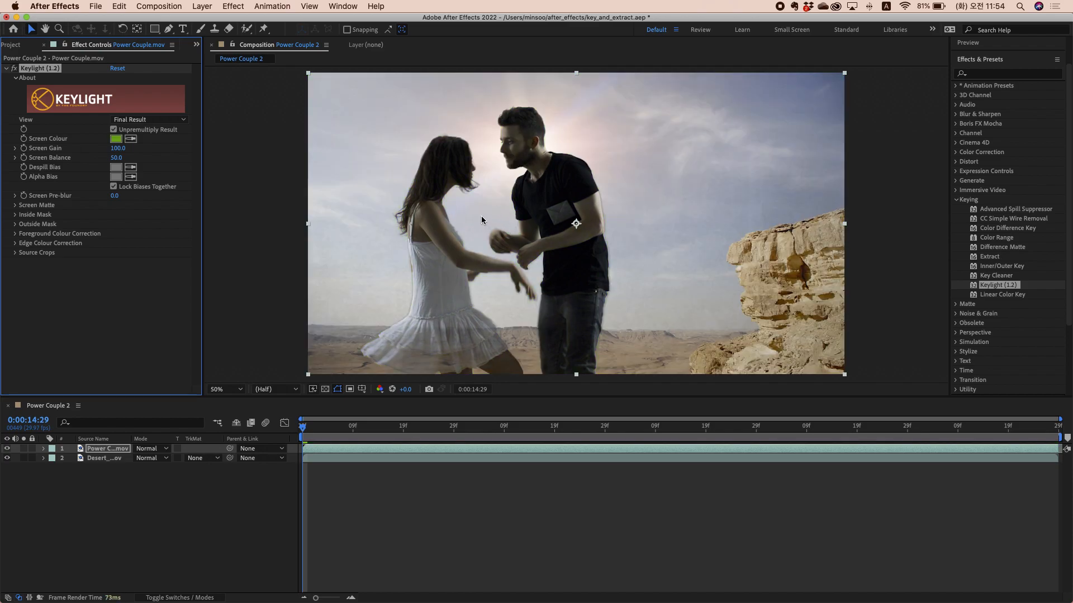
key(super+z)
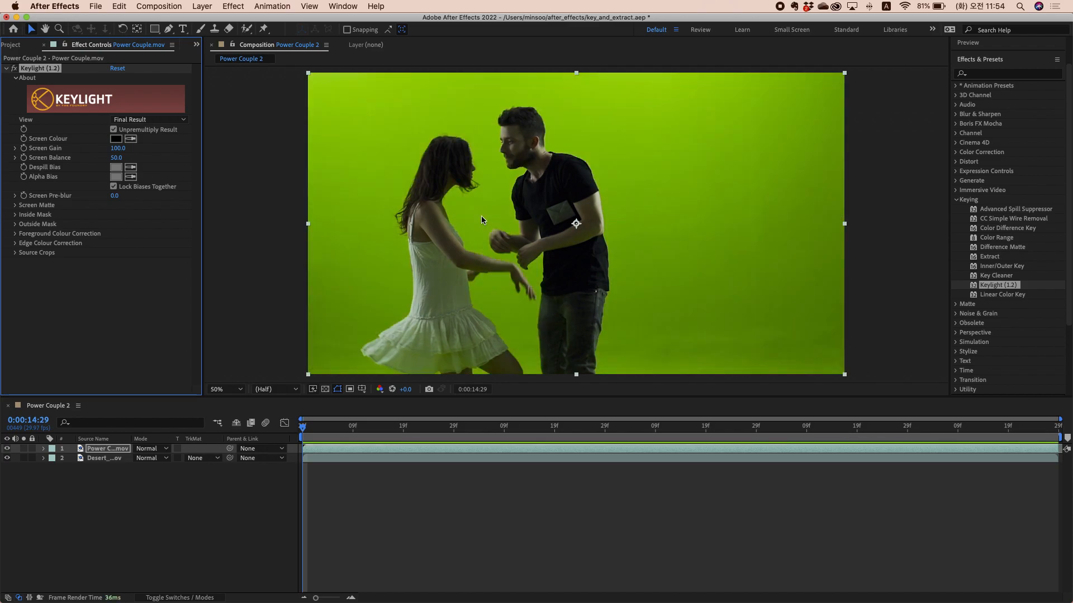
Step: Set Keylight's Screen Colour by sampling the shaded green between the woman's face and arm, and check the keyed footage
click(131, 139)
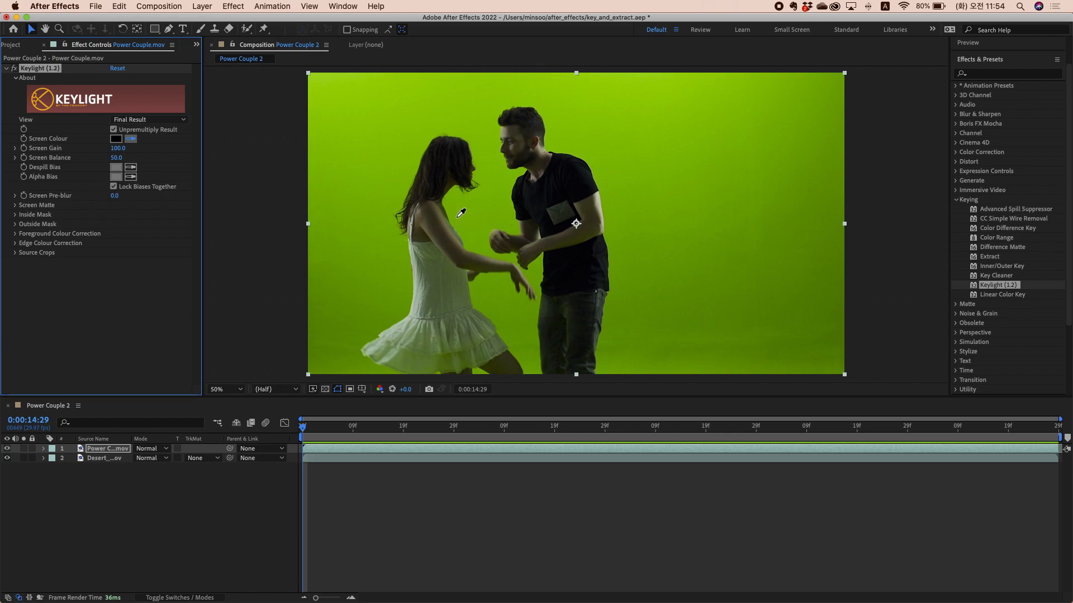
click(457, 217)
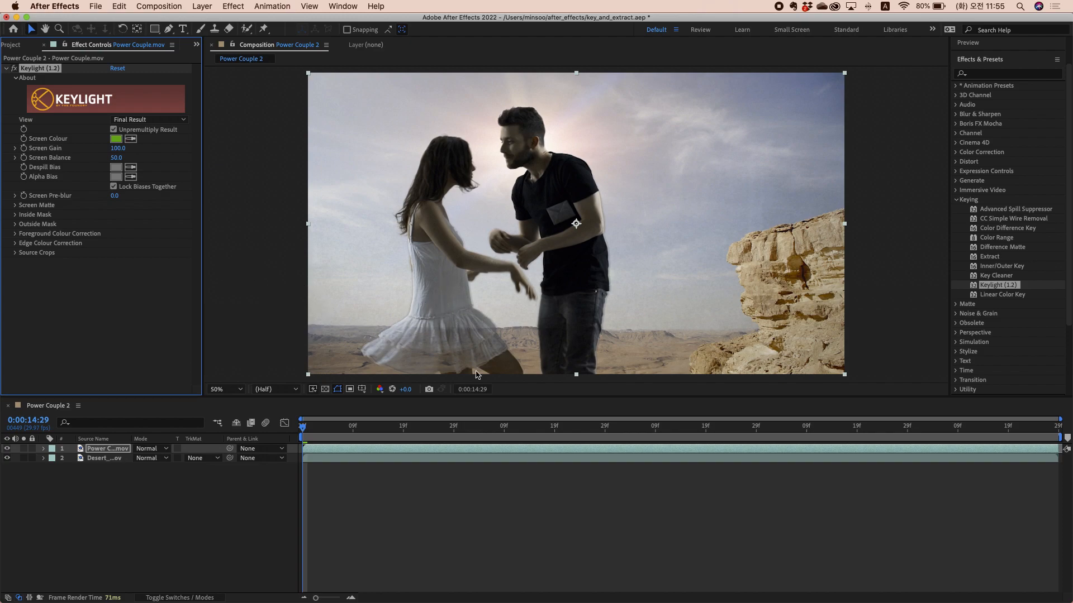
click(399, 487)
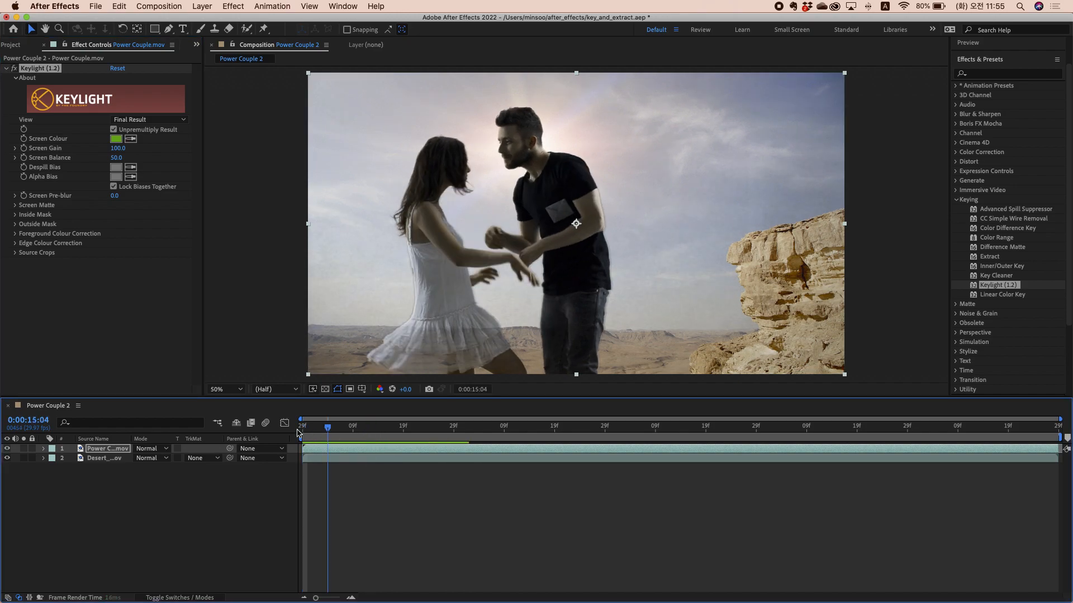
Step: Play back the keyed couple over the desert background and move the playhead to 0:00:15:05
key(space)
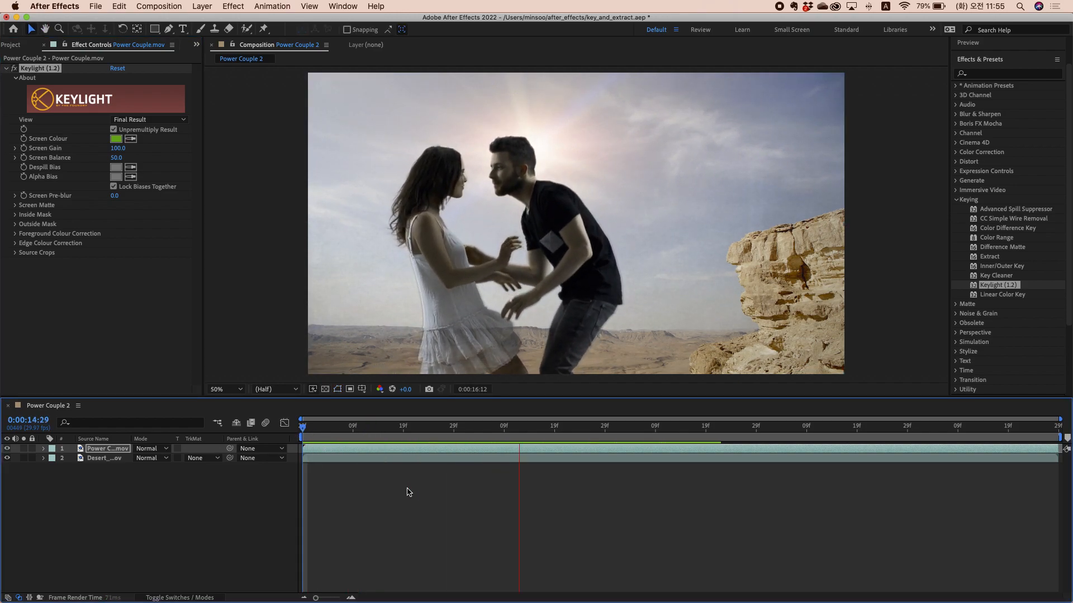
click(440, 364)
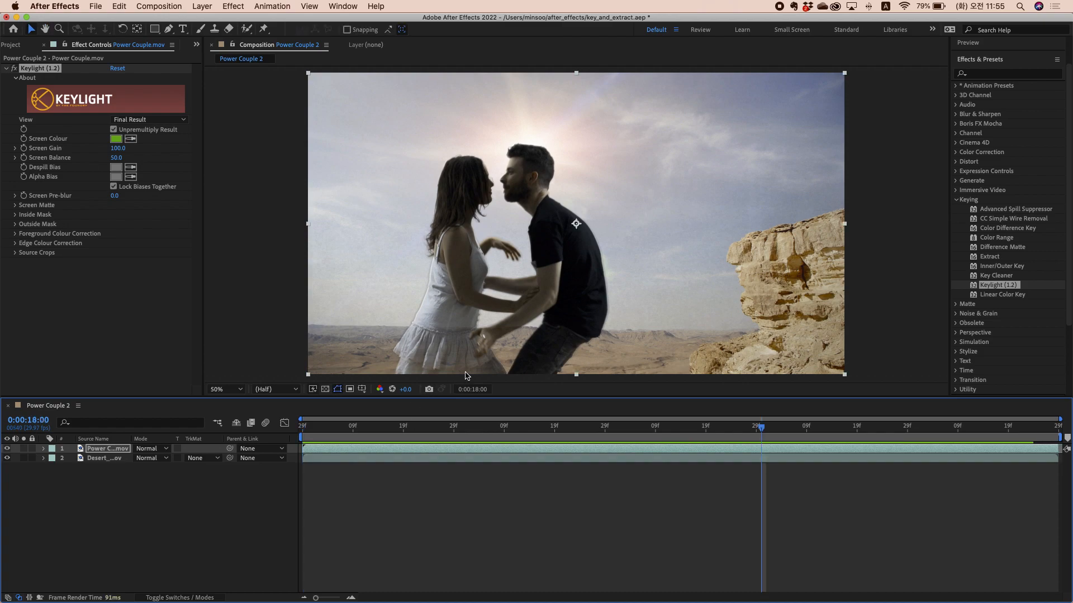
drag(373, 429, 333, 430)
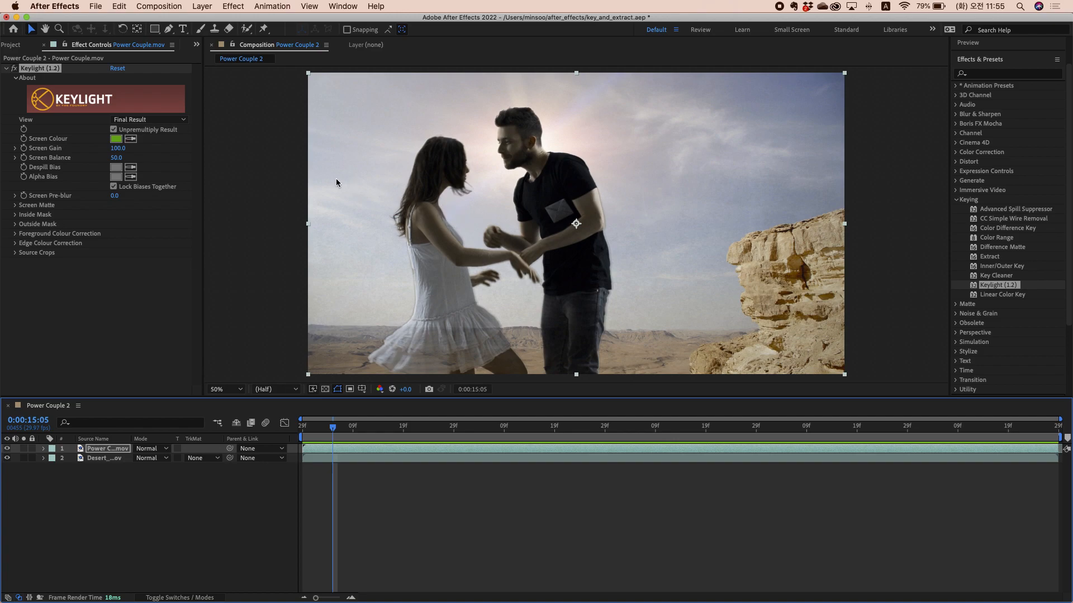
Step: Switch the Keylight view to Status and raise Screen Gain to 144
click(158, 121)
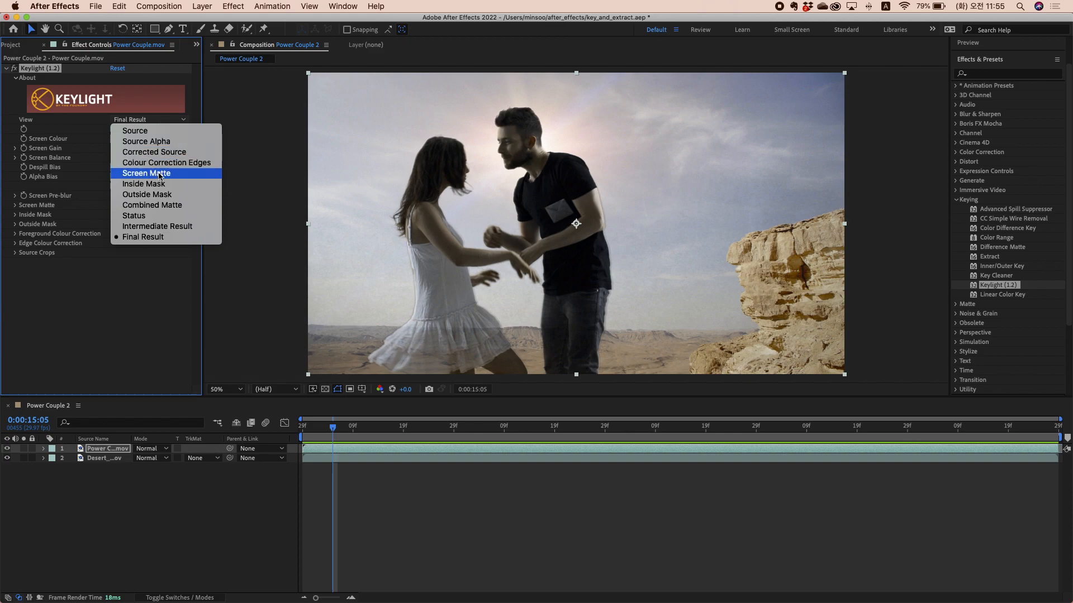
click(157, 217)
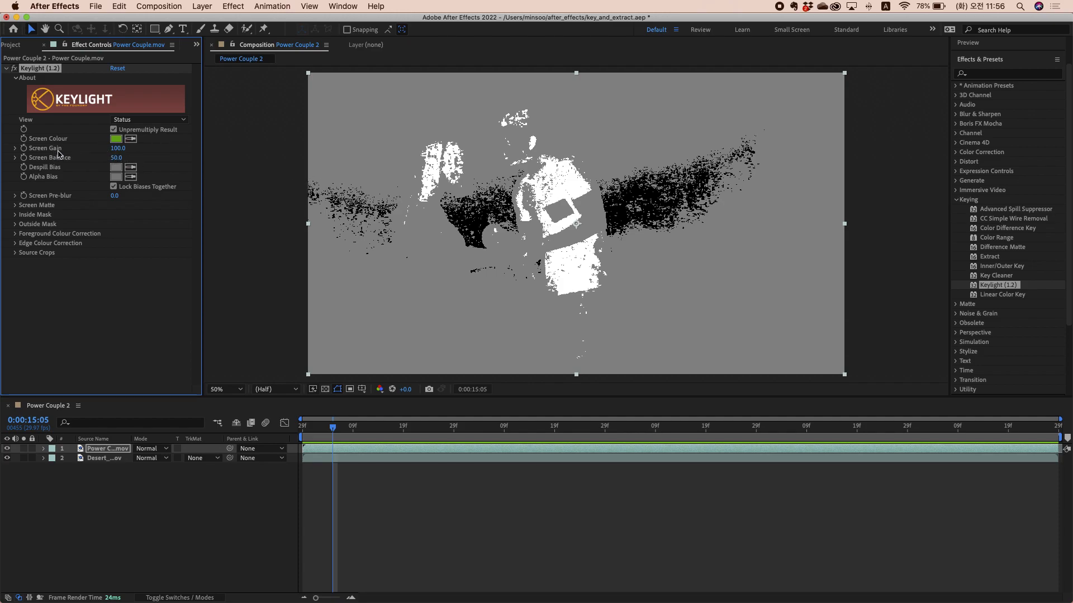
click(124, 148)
text(120)
key(Return)
drag(130, 151, 141, 150)
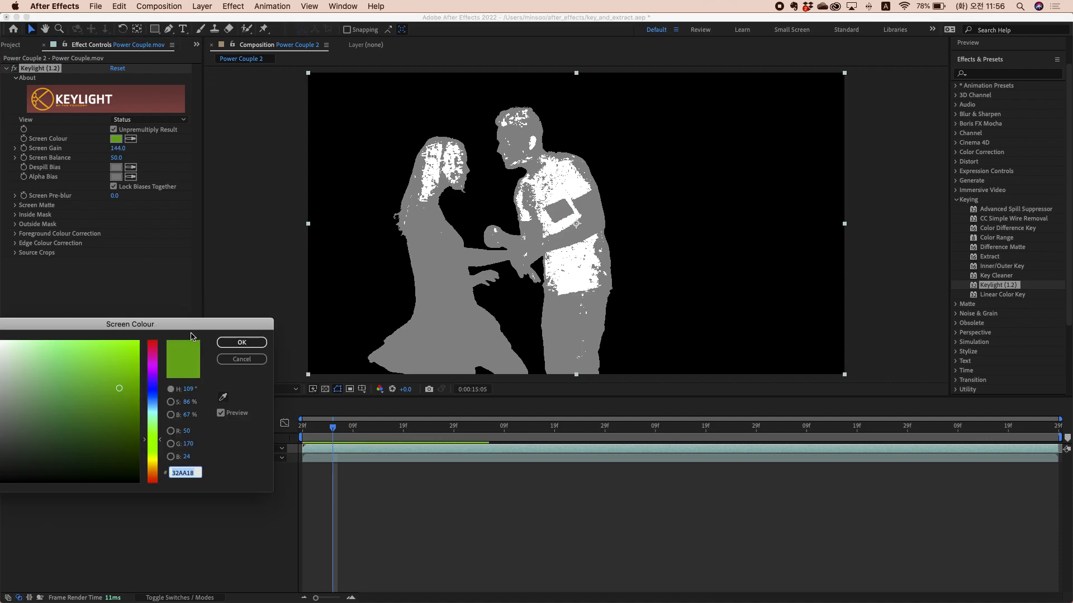
drag(178, 329, 341, 431)
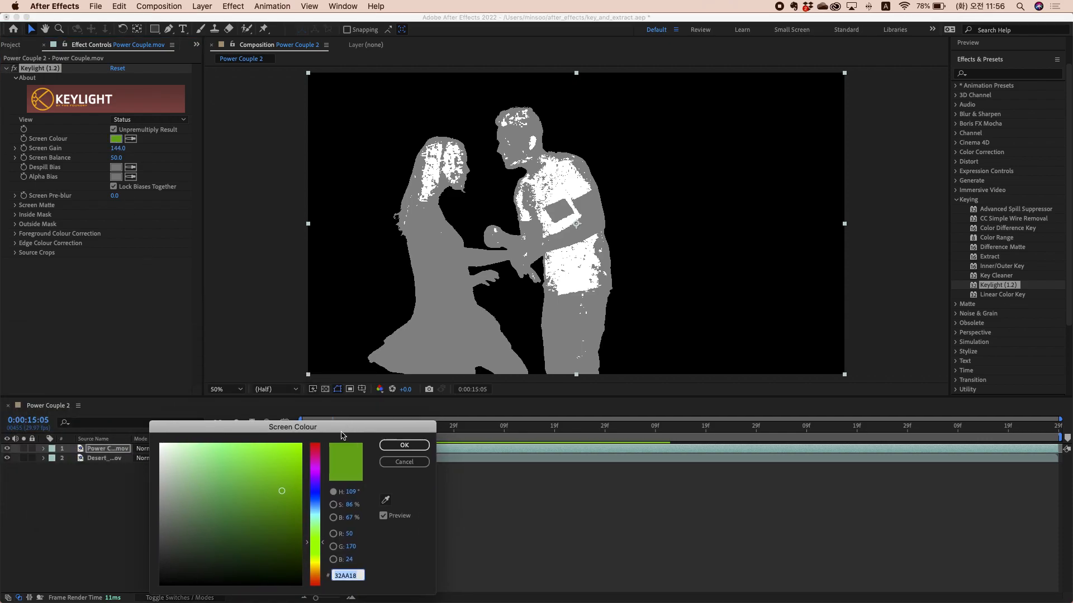
click(280, 490)
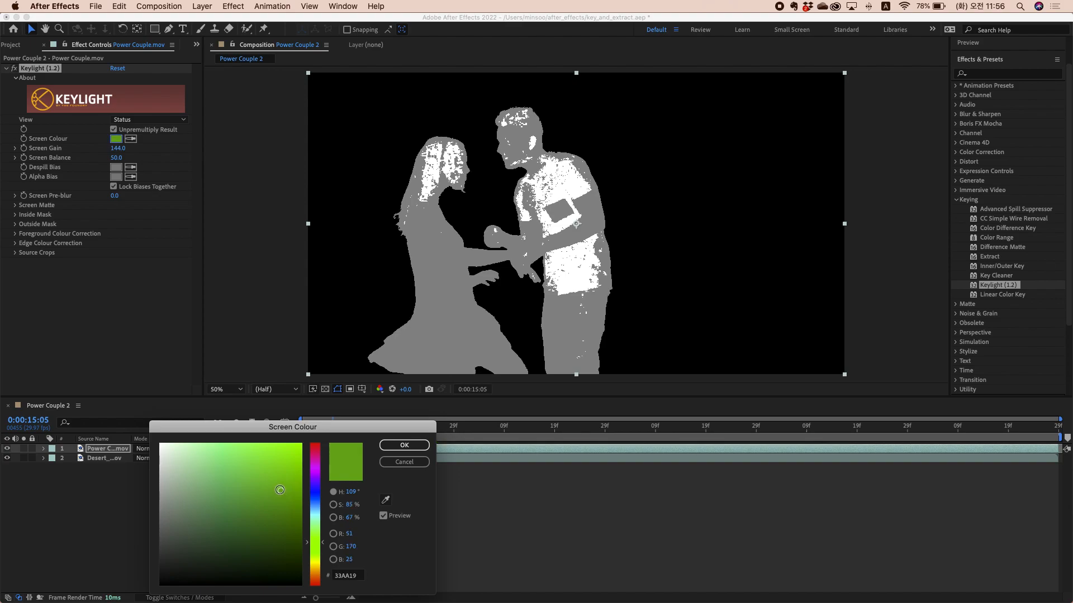
click(281, 489)
mouse_move(281, 492)
mouse_down()
mouse_move(282, 500)
mouse_move(275, 482)
mouse_move(277, 502)
mouse_move(261, 504)
mouse_move(289, 506)
mouse_move(267, 480)
mouse_move(244, 476)
mouse_move(270, 501)
mouse_move(294, 503)
mouse_move(233, 450)
mouse_move(282, 499)
mouse_up()
click(395, 465)
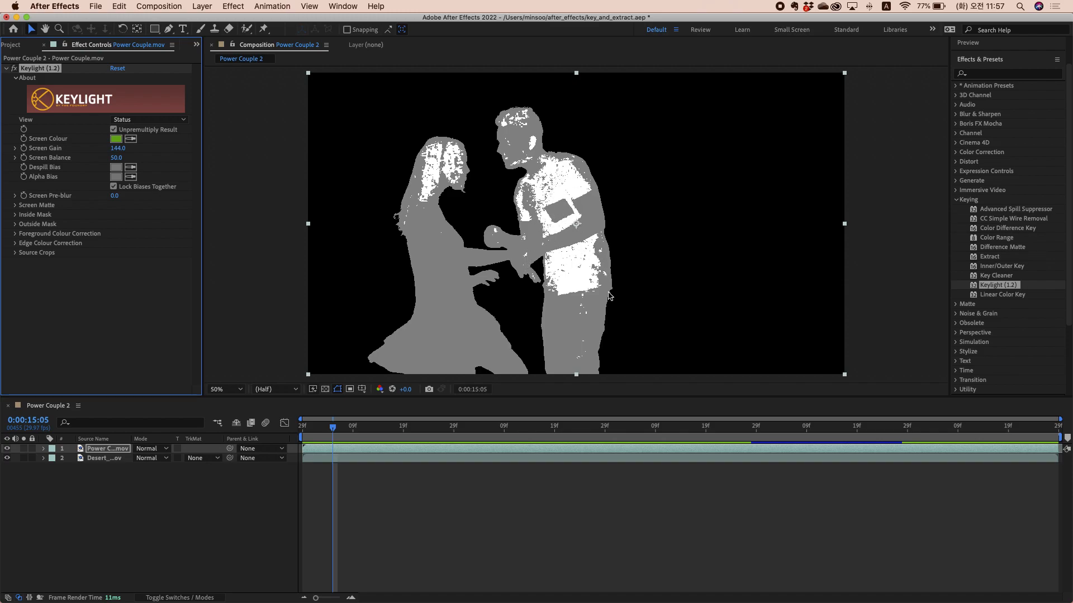
Step: Lower Clip White to 5 in Keylight's Screen Matte settings
click(15, 158)
click(14, 157)
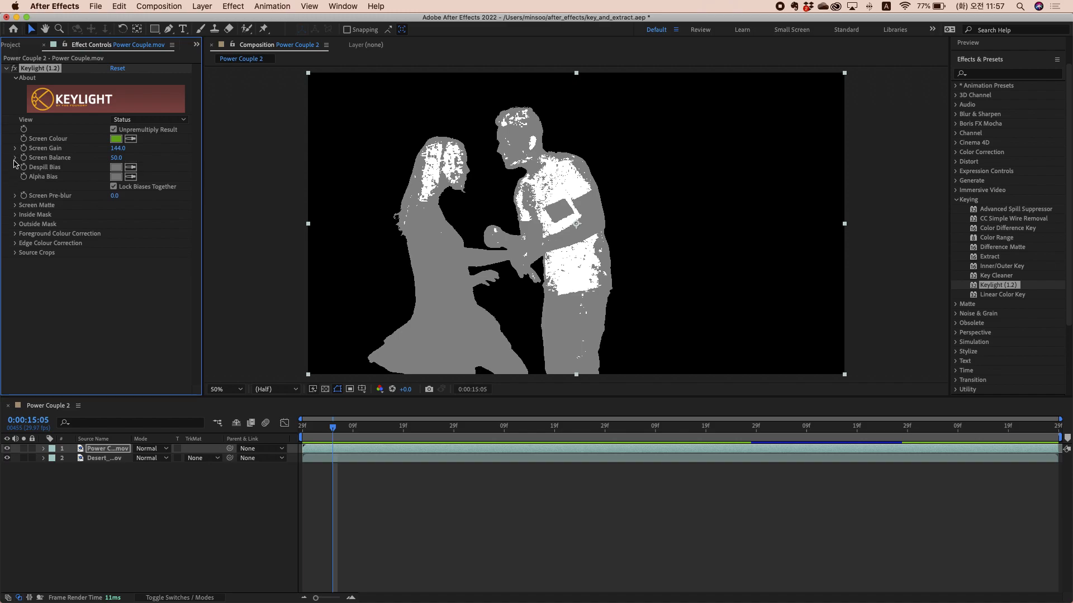
click(16, 205)
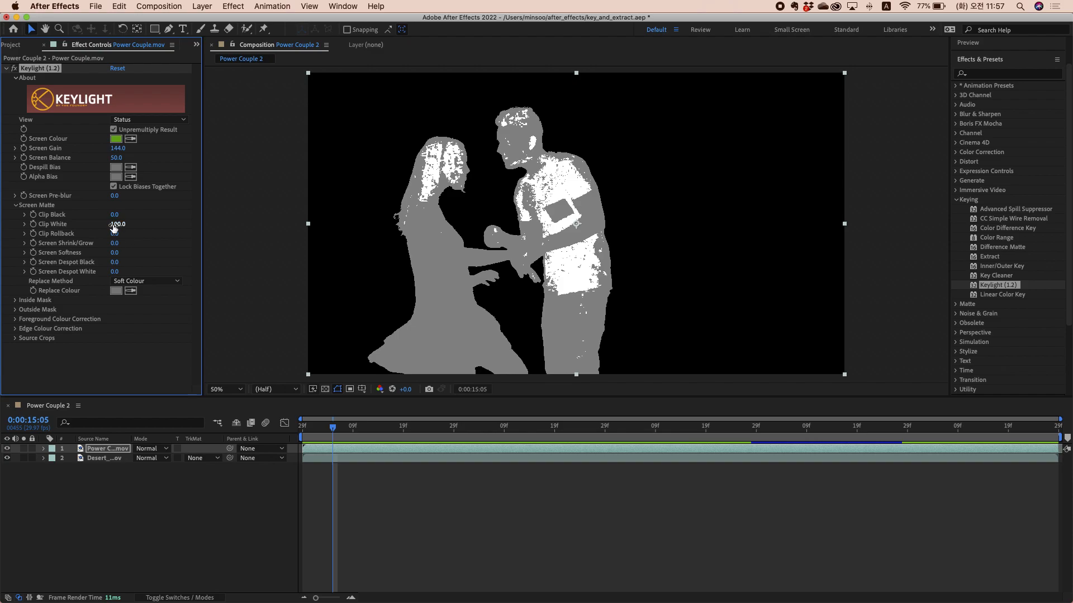
drag(115, 227, 76, 231)
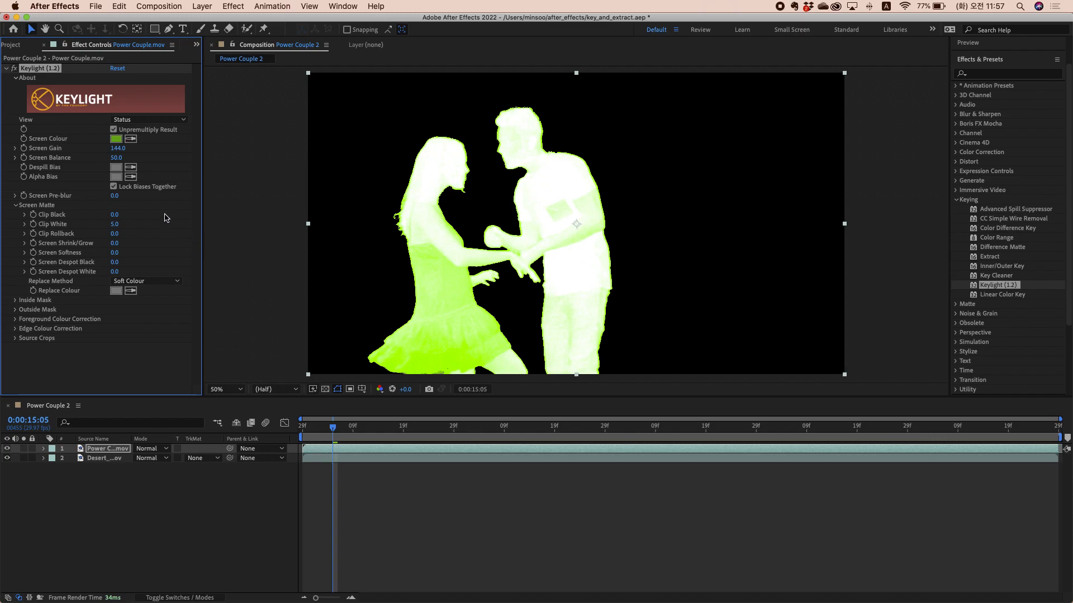
Step: Check the key in the Combined Matte view, return the view to Final Result, and scrub to 0:00:15:08
click(179, 121)
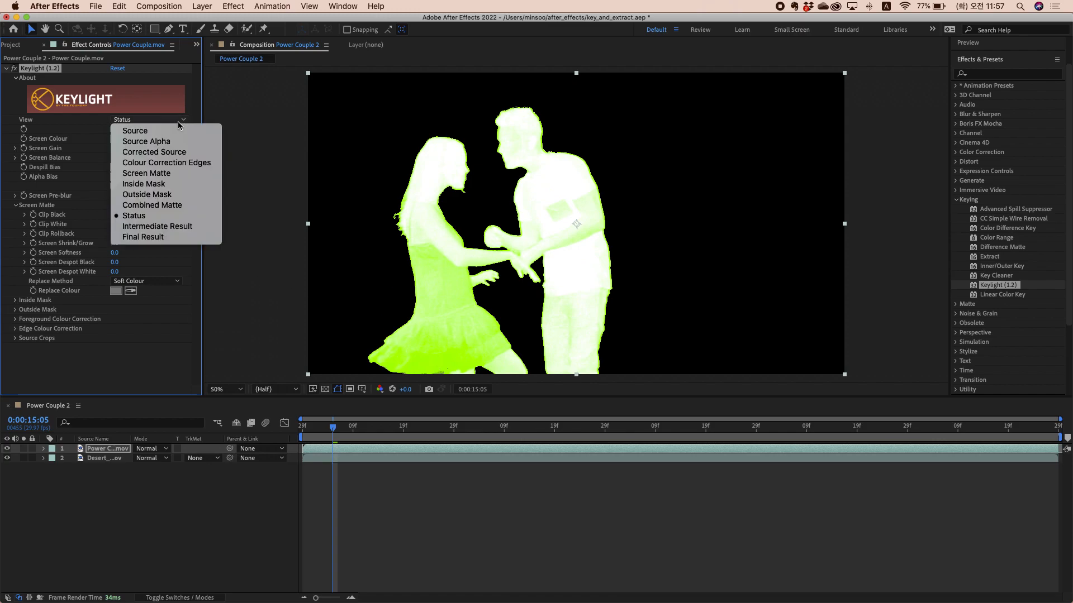
click(168, 205)
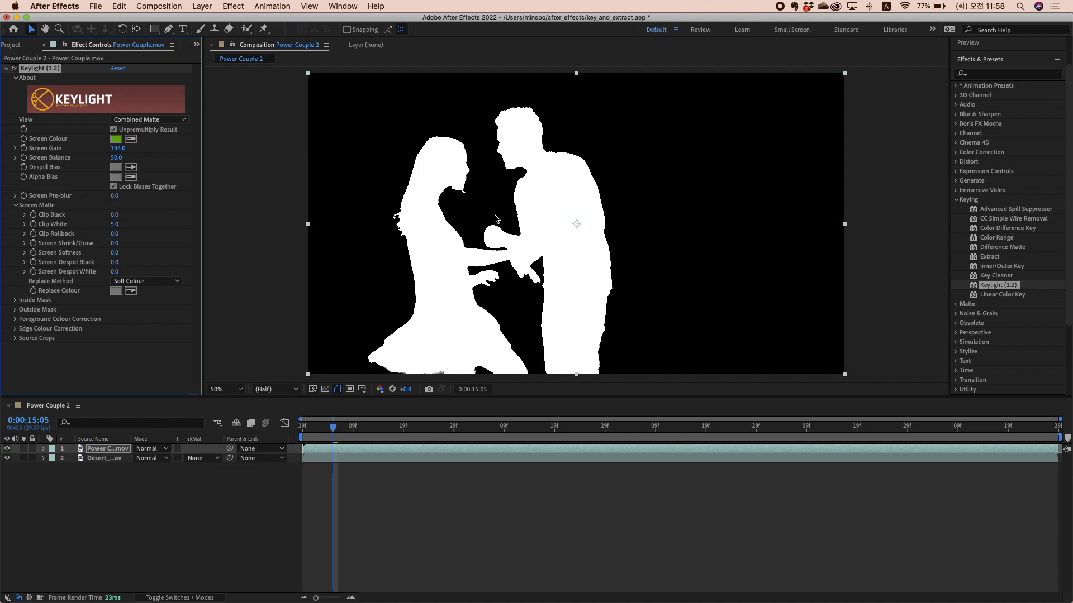
click(169, 121)
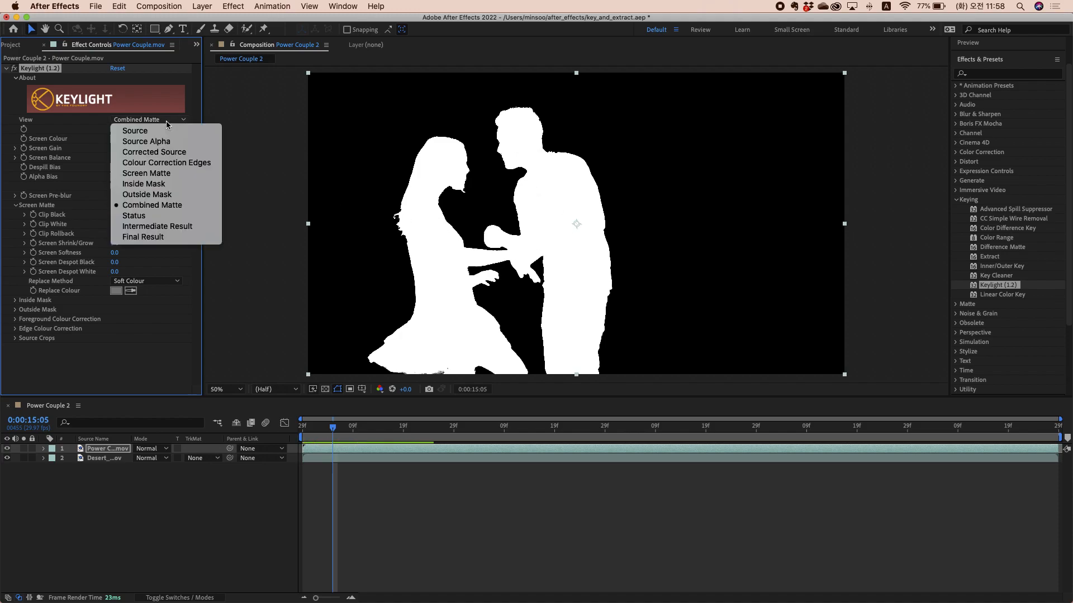
click(167, 237)
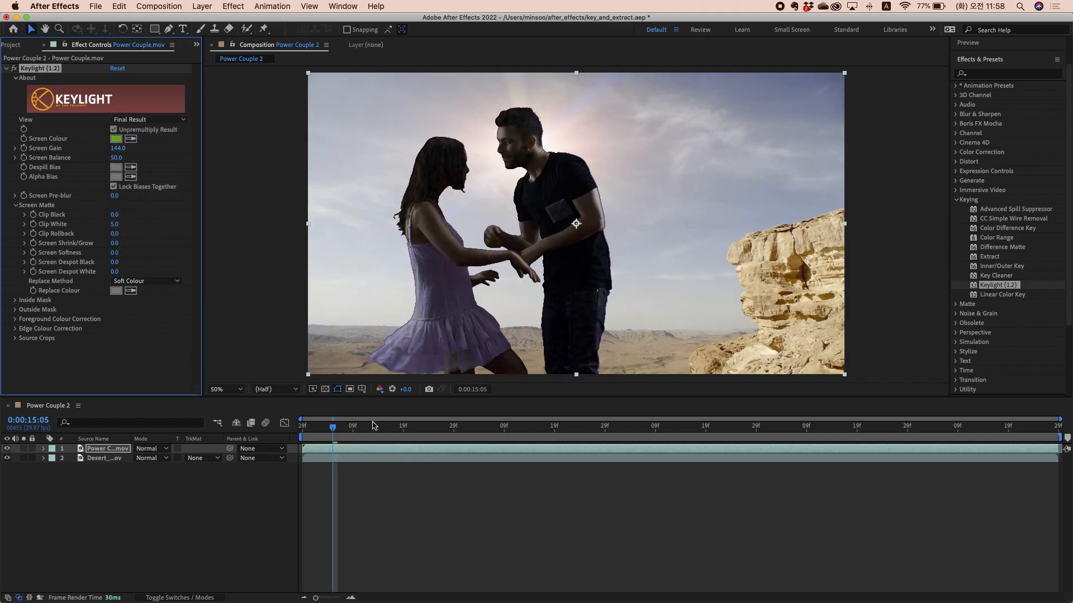
drag(353, 428, 325, 431)
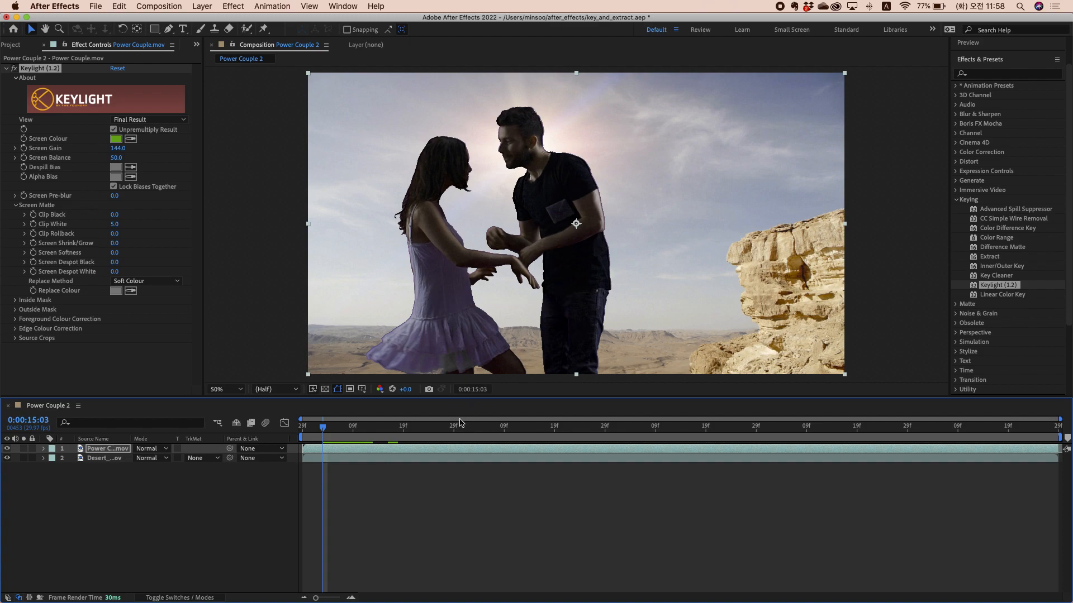
mouse_move(367, 429)
mouse_down()
mouse_move(403, 435)
mouse_move(334, 436)
mouse_move(377, 437)
mouse_move(348, 437)
mouse_up()
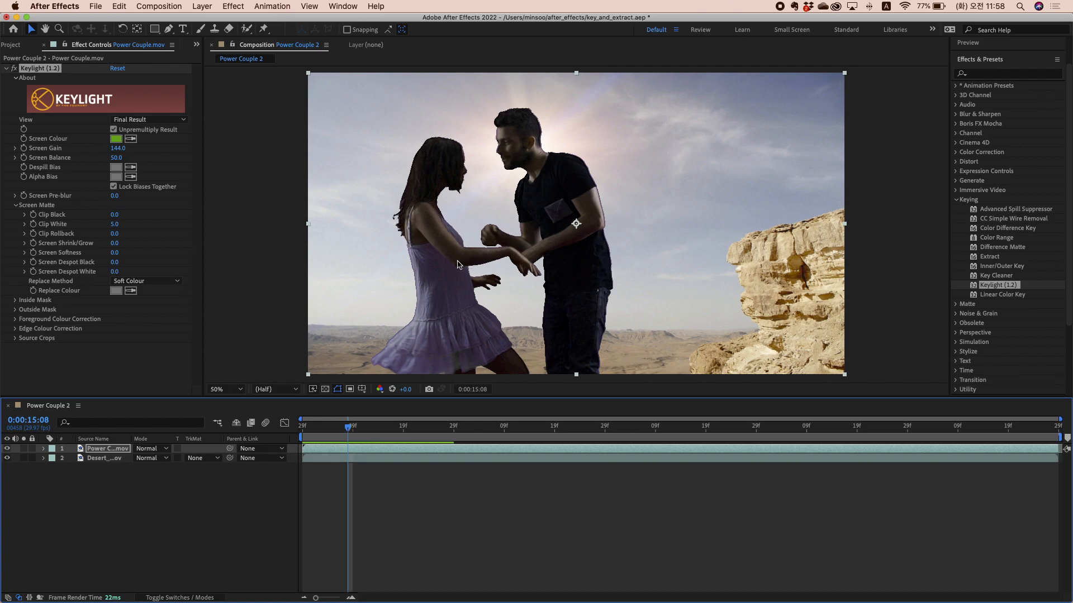
Step: Refine the couple's matte edges by setting Screen Shrink/Grow to -2 and Screen Softness to 2.3
key(slash)
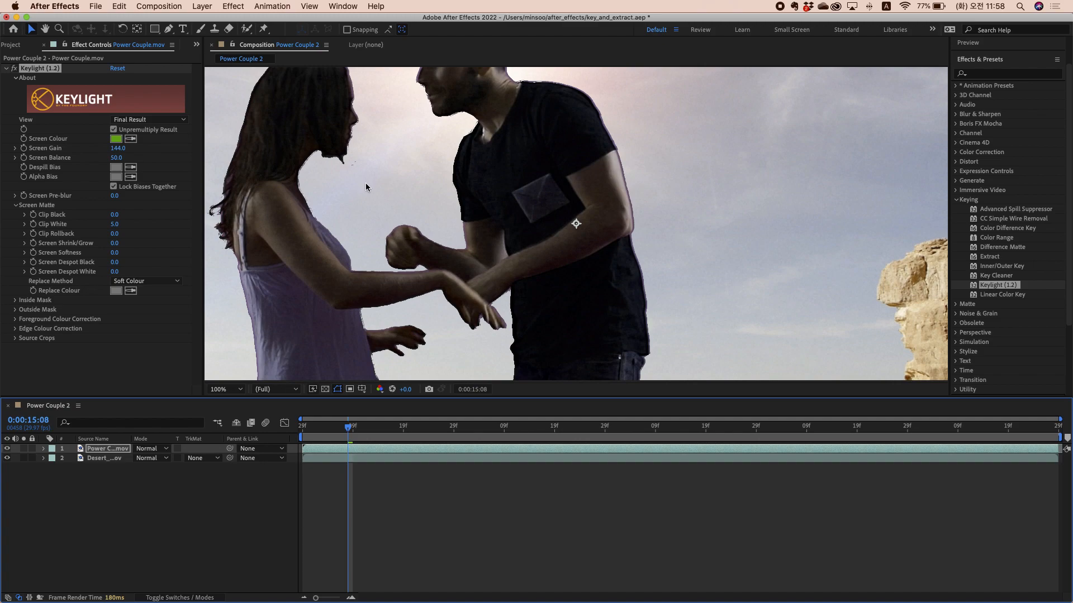
drag(366, 183, 449, 207)
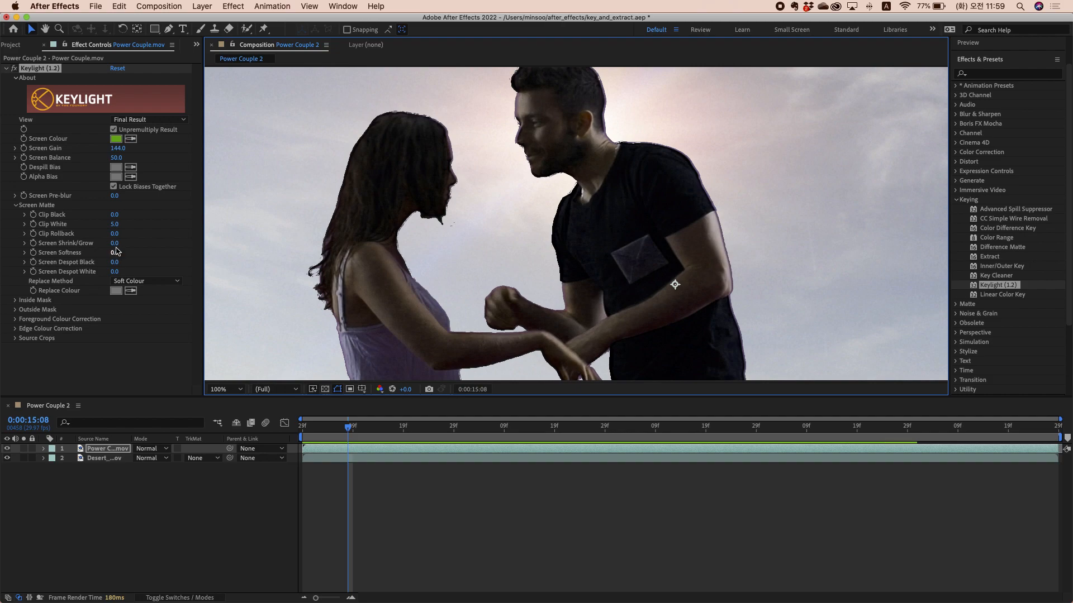
drag(115, 243, 103, 246)
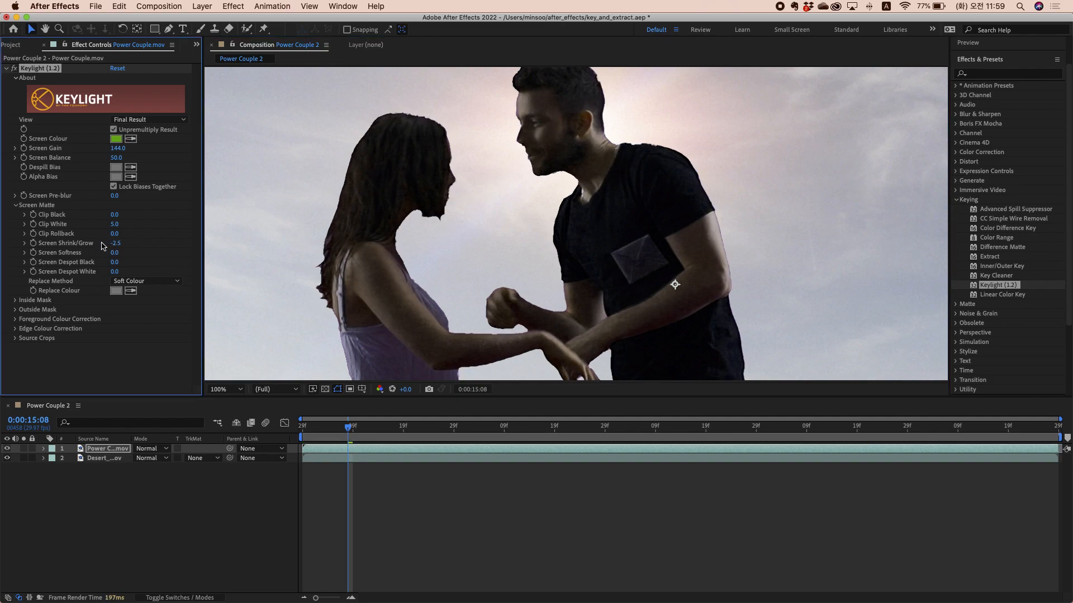
drag(115, 242, 103, 242)
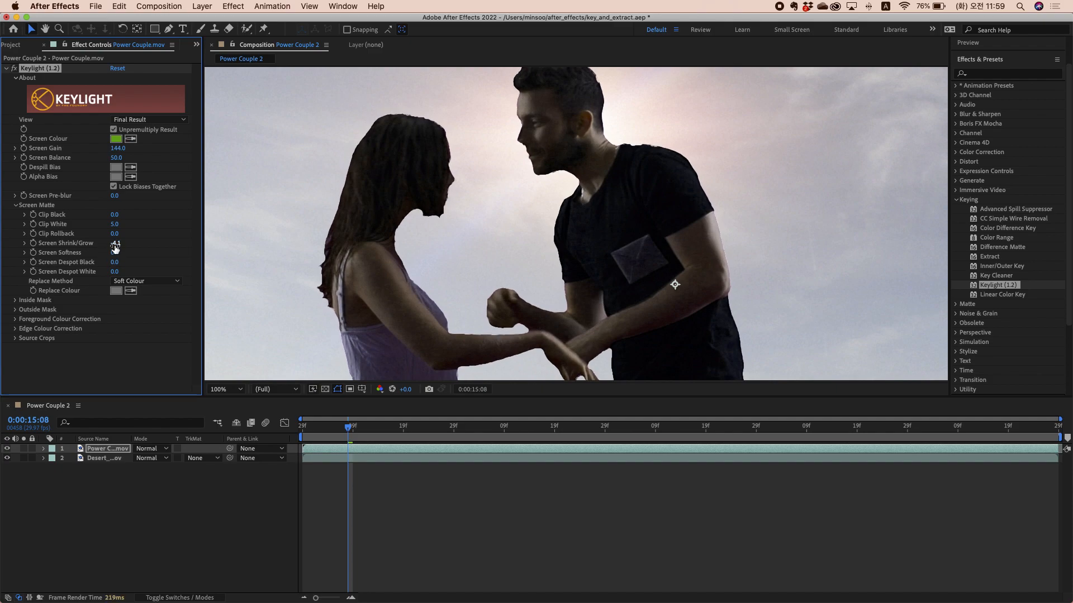
mouse_move(120, 245)
mouse_down()
mouse_move(140, 246)
mouse_move(131, 250)
mouse_up()
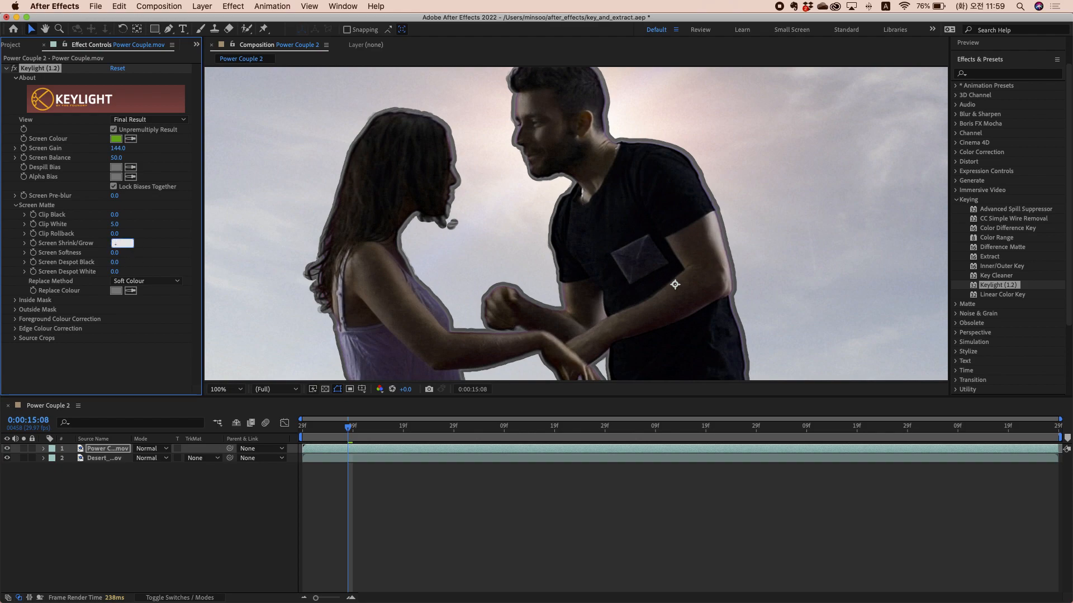
key(Return)
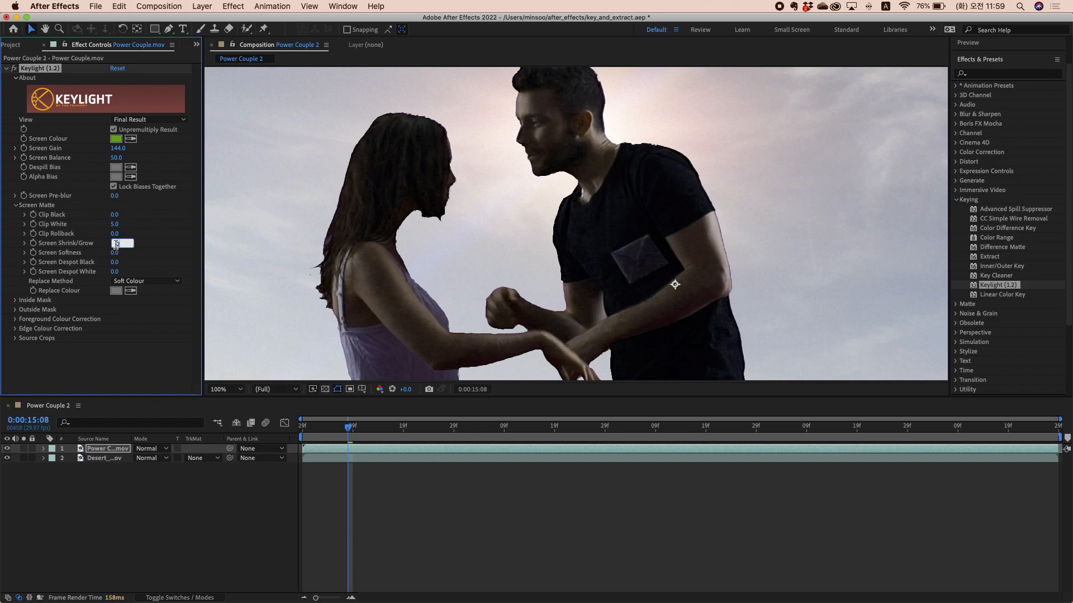
key(Return)
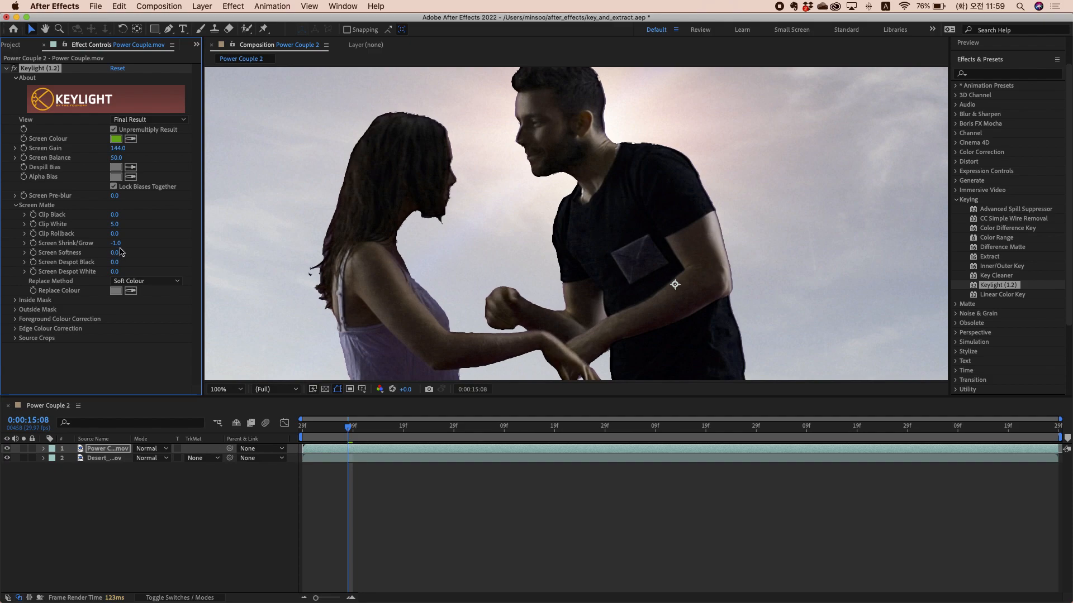
text(-2)
key(Return)
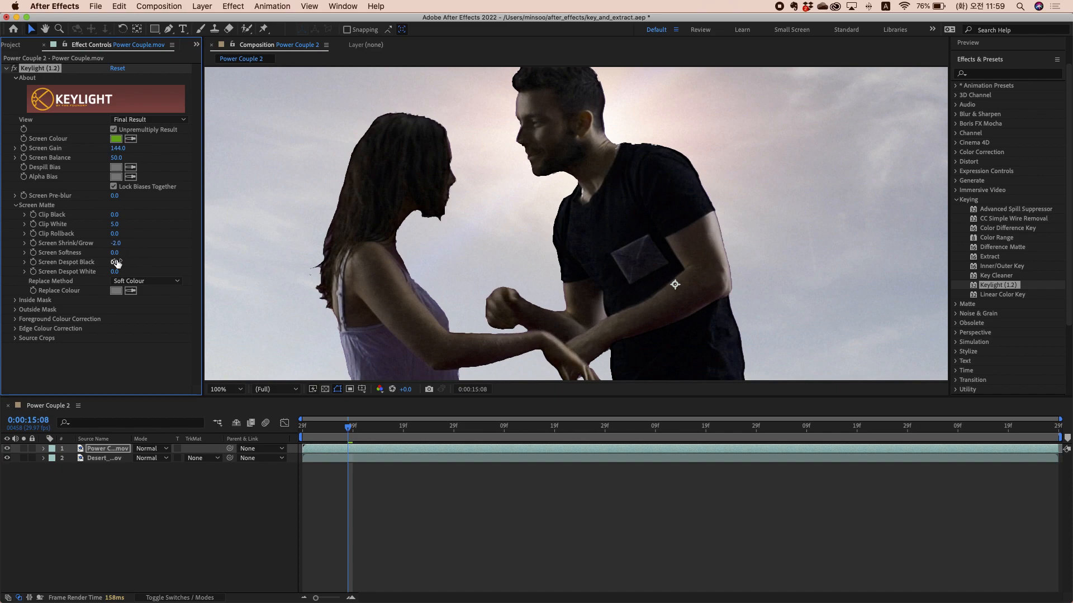
mouse_move(115, 253)
mouse_down()
mouse_move(142, 260)
mouse_move(133, 258)
mouse_up()
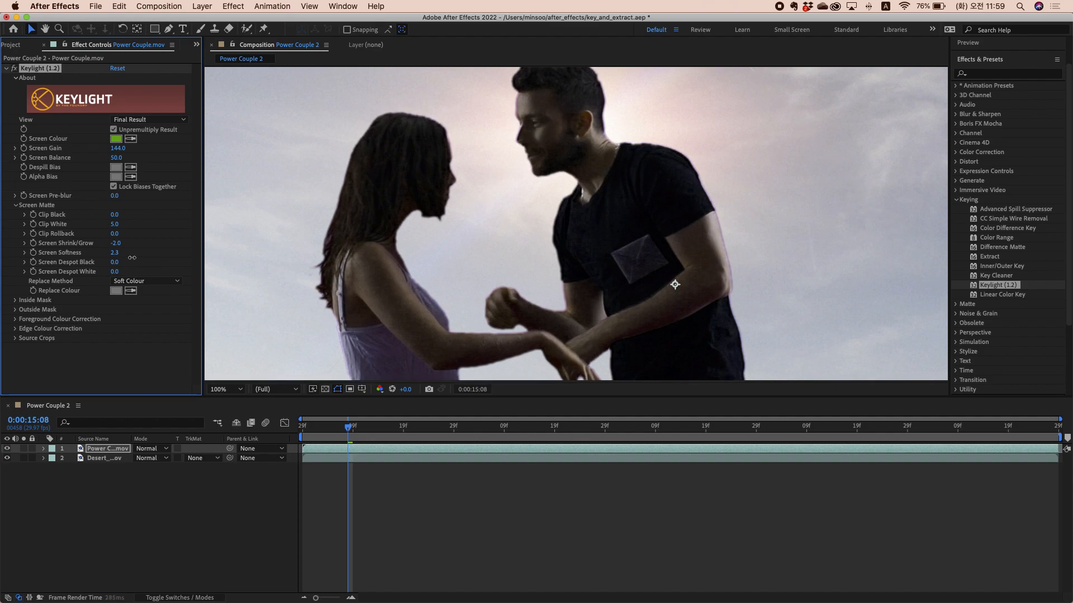
key(comma)
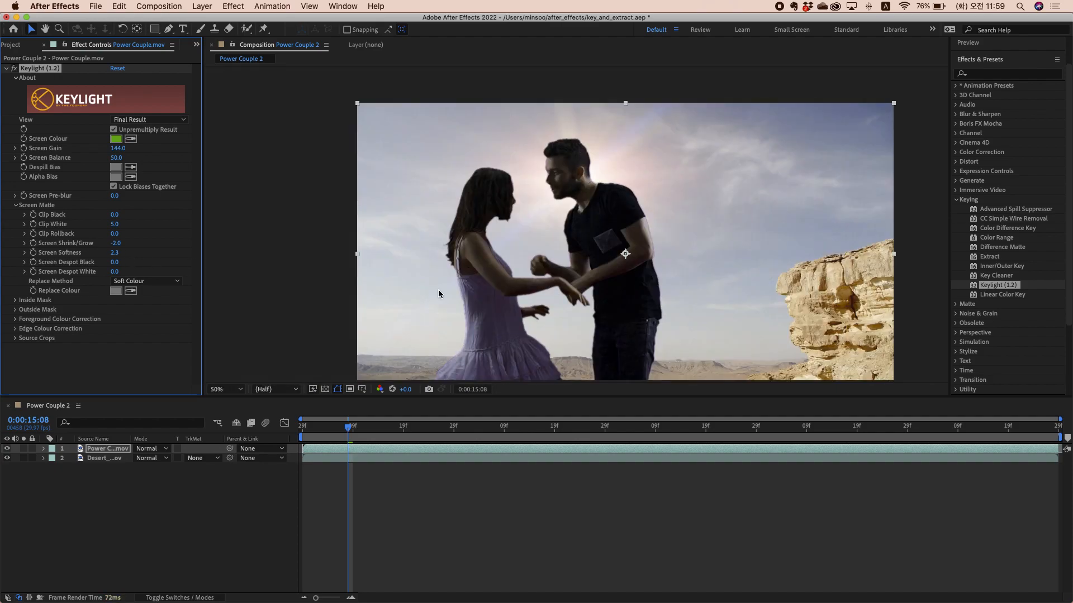
Step: Preview the refined key from near the start of the clip and examine the couple's edges up close at 0:00:16:12
click(380, 459)
key(Page_Up)
key(Page_Up)
key(Page_Up)
key(Page_Up)
key(Page_Up)
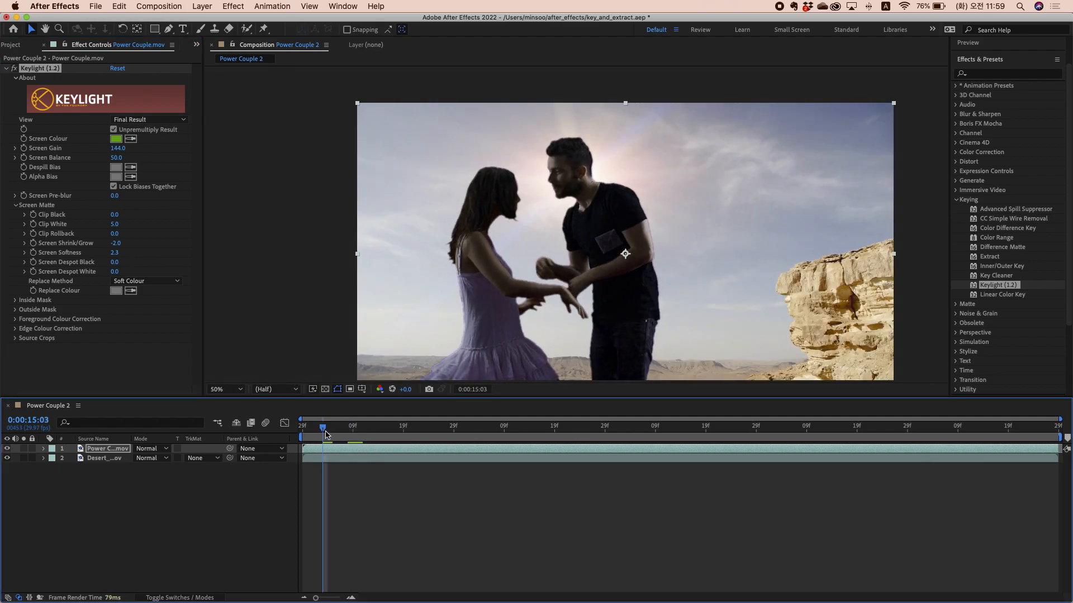
key(space)
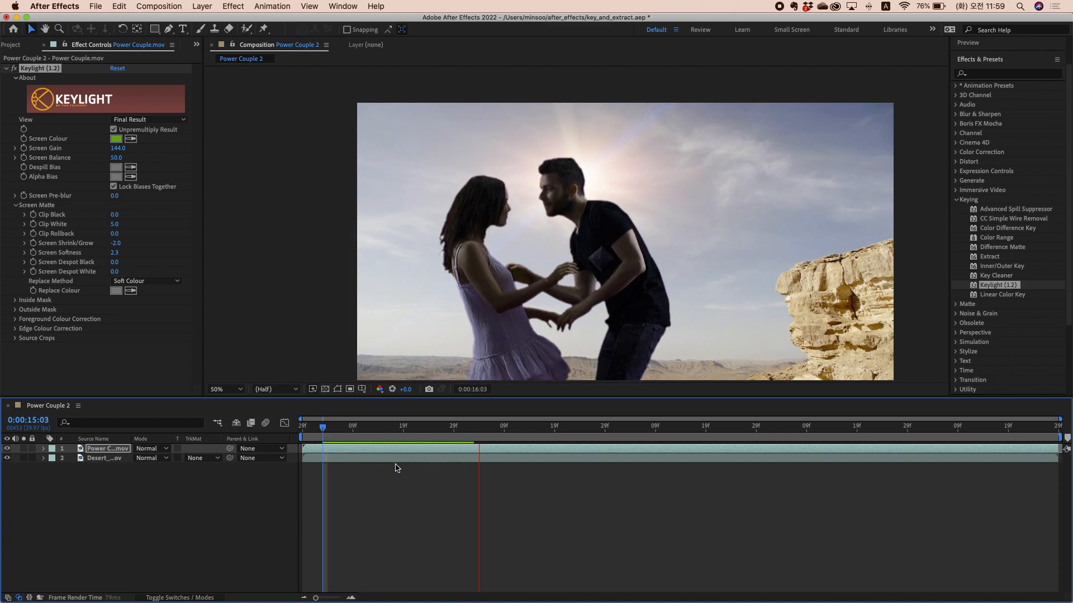
key(space)
key(space)
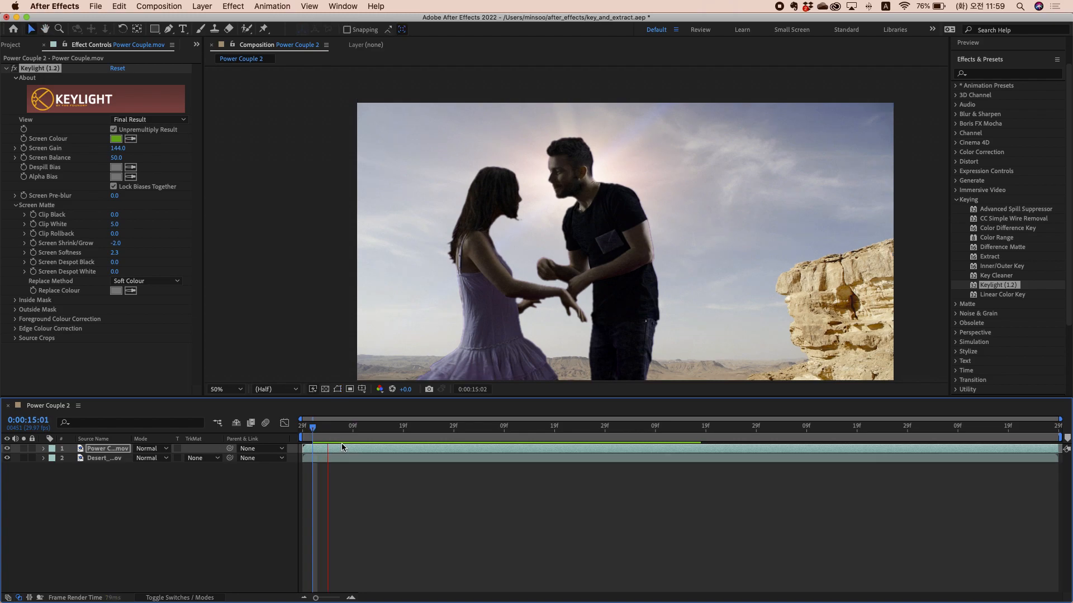
key(space)
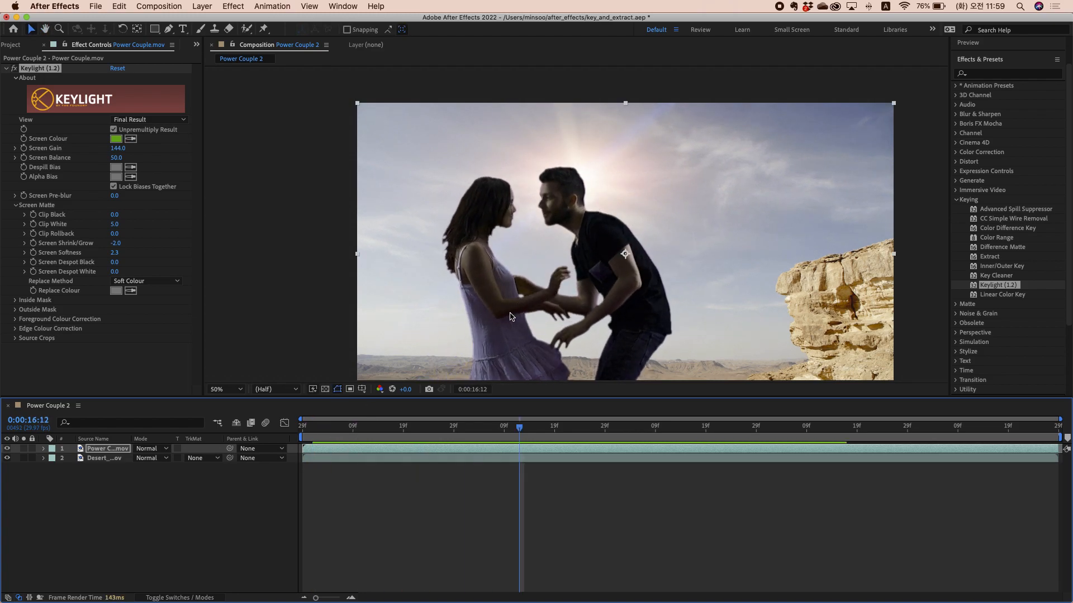
key(period)
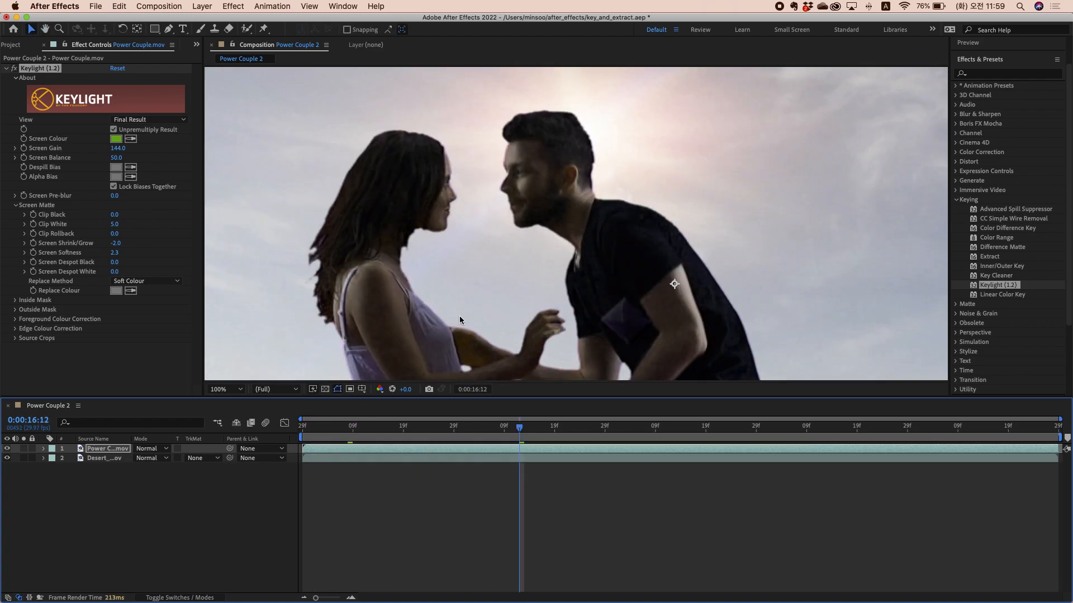
Step: Change the Screen Matte Replace Method to Hard Colour
key(comma)
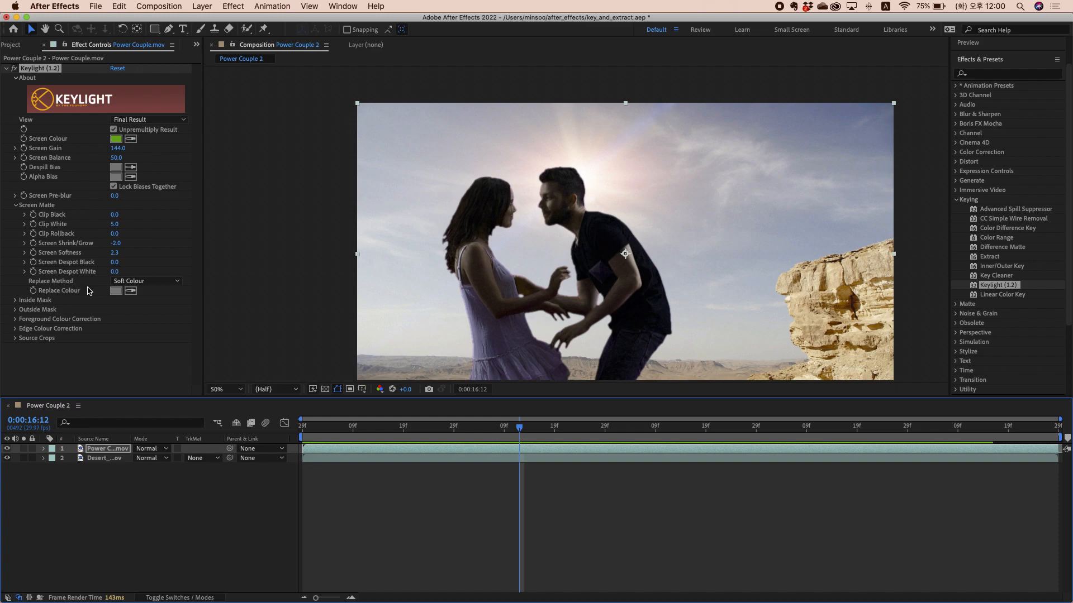
click(158, 283)
click(153, 316)
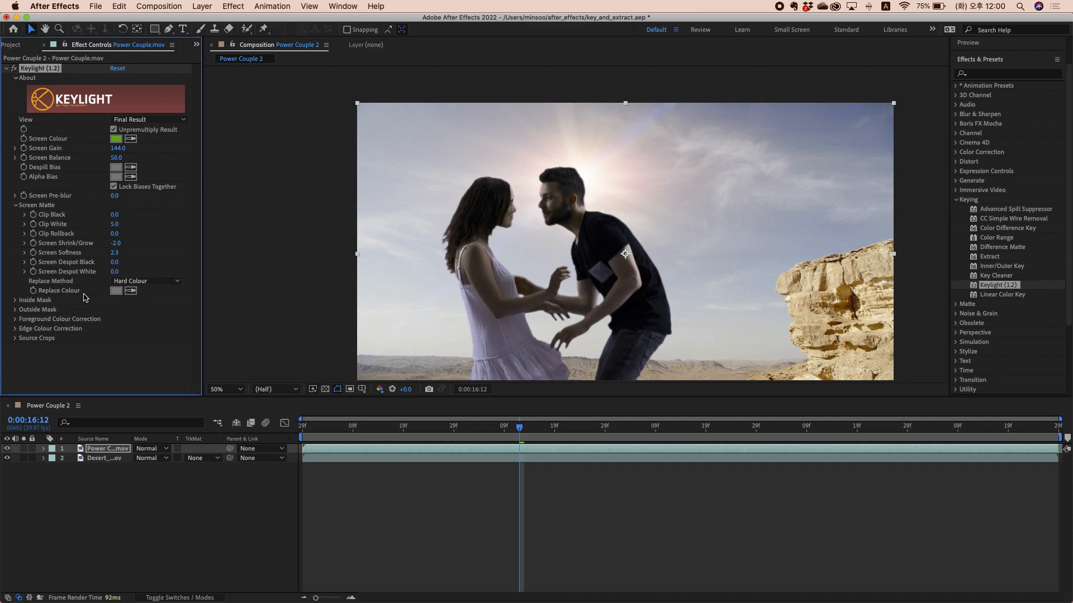
Step: Set the Screen Matte Replace Colour to a pale grey sampled from the hazy sky just beside the man's back and jeans
click(130, 290)
click(679, 311)
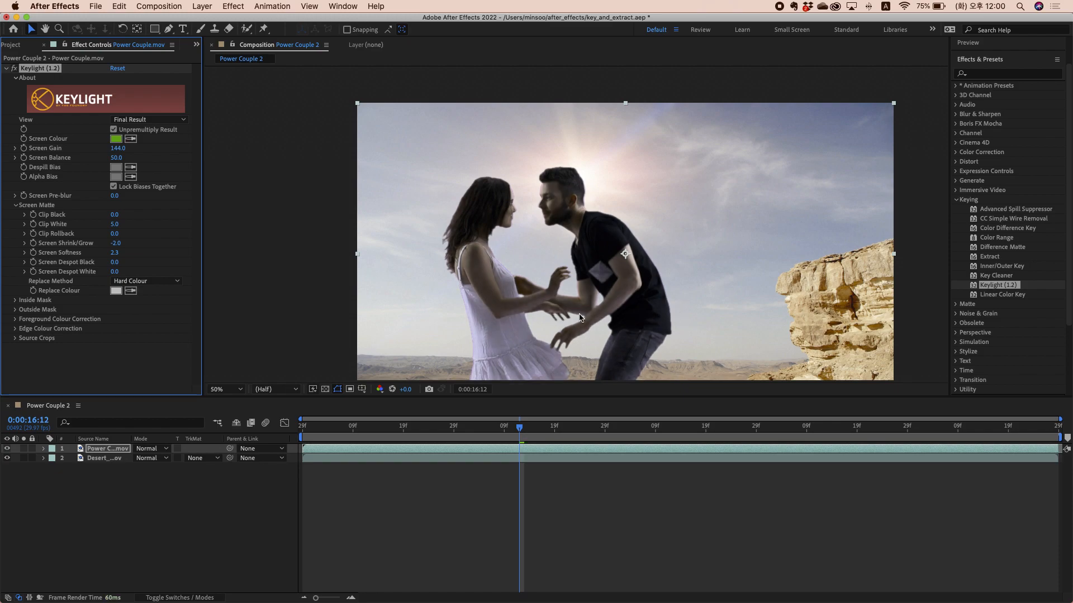
click(136, 291)
click(674, 286)
click(131, 291)
click(682, 331)
click(131, 290)
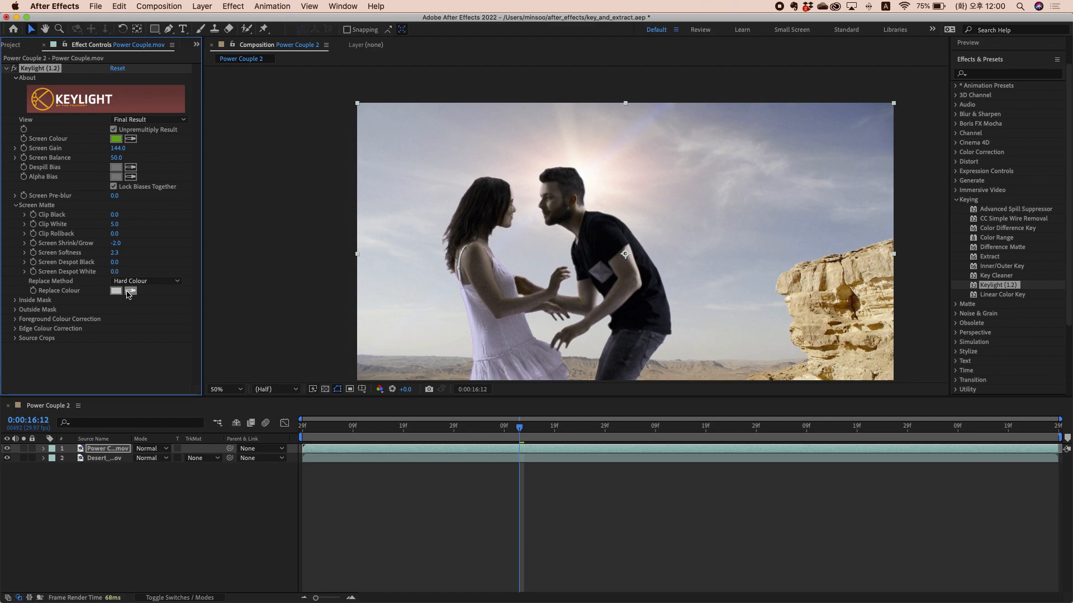
click(680, 317)
click(131, 291)
click(682, 345)
click(132, 291)
Step: Play back the composite from near the start of the clip and scrub to 0:00:15:19
click(363, 426)
key(space)
mouse_move(419, 434)
mouse_down()
mouse_move(356, 432)
mouse_move(454, 434)
mouse_move(402, 434)
mouse_up()
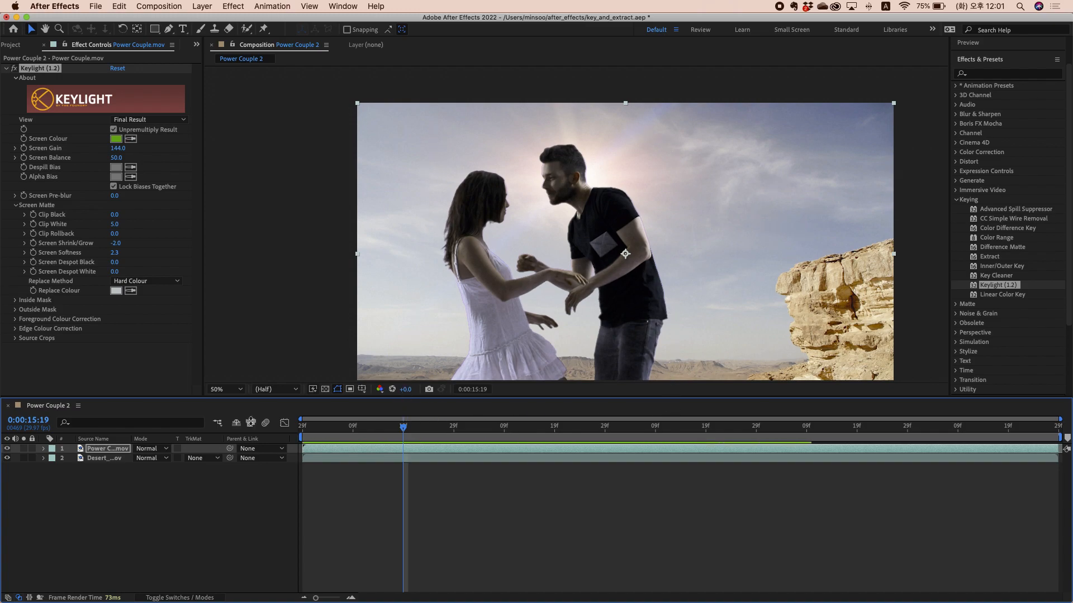
Step: Hide the desert layer to inspect the keyed couple against black, and show the desert again
click(8, 458)
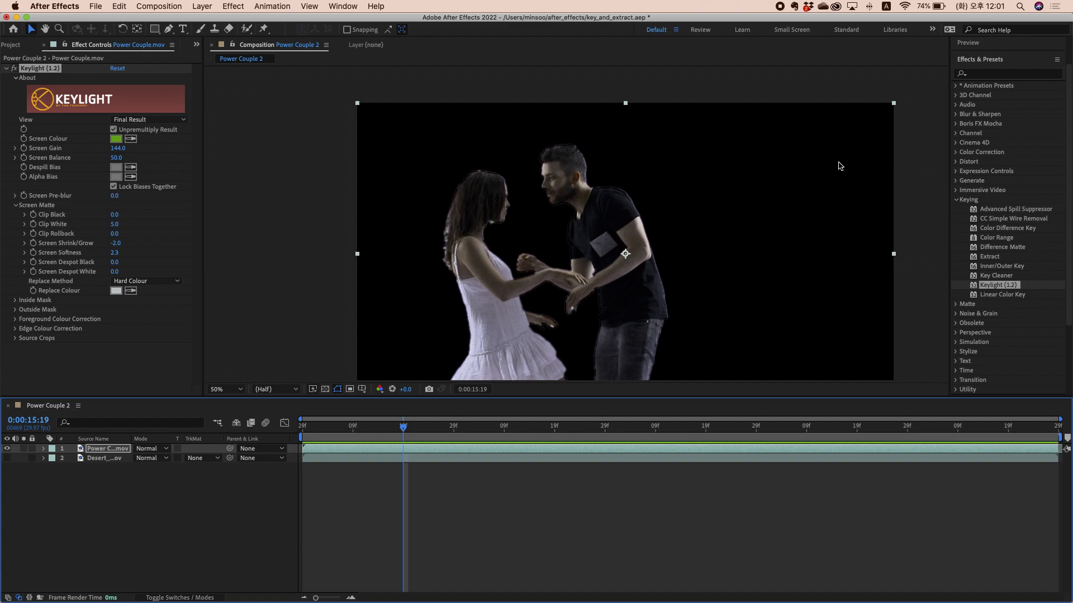
click(114, 451)
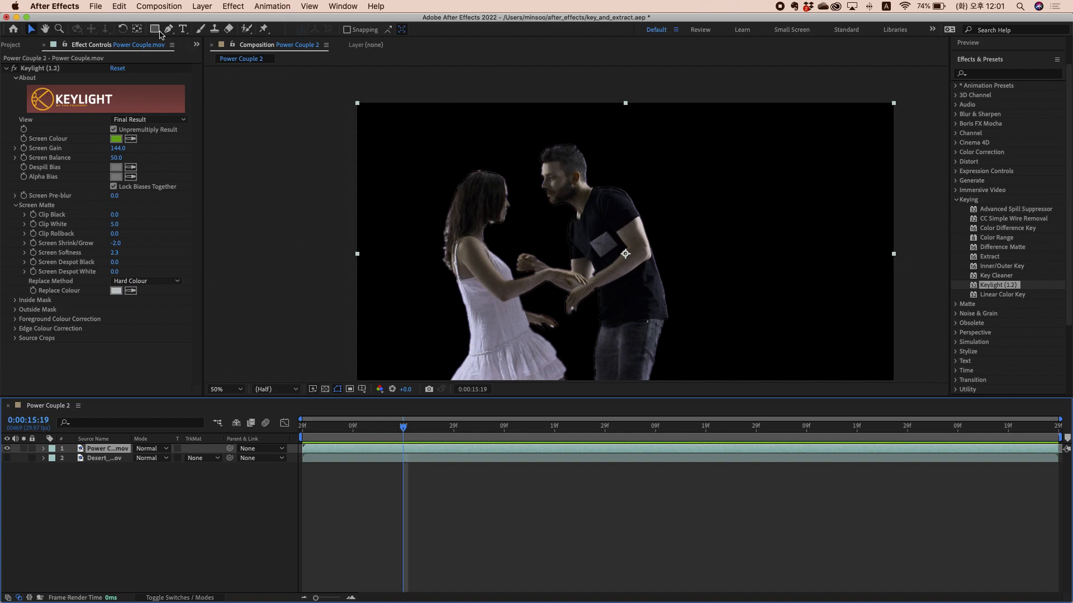
click(7, 458)
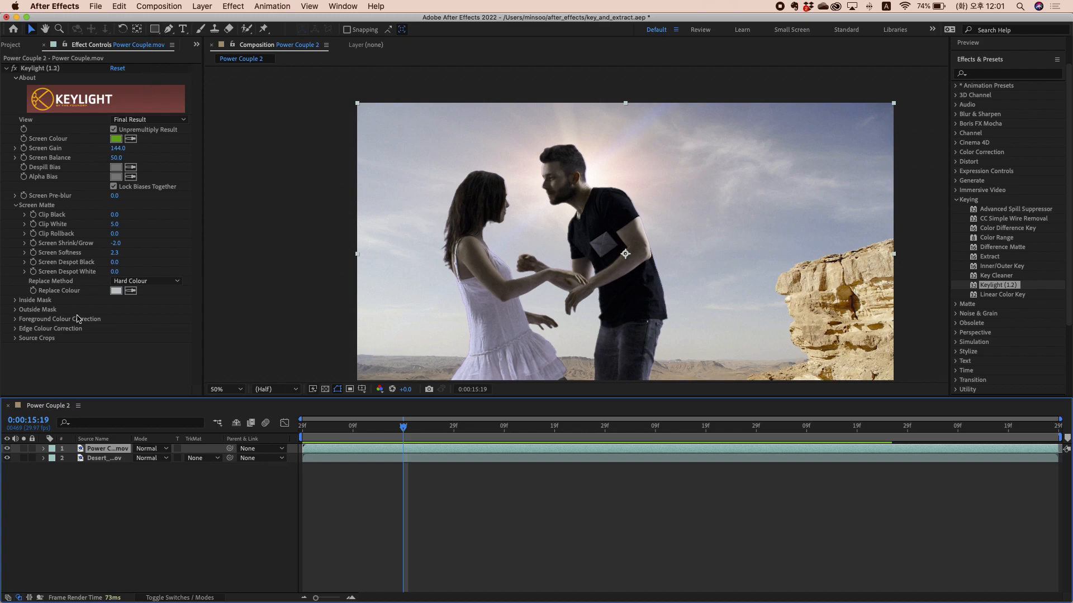
Step: Draw a rectangular mask around the couple on the Power Couple layer and extend its corners just past the frame's upper and lower edges
click(155, 29)
drag(423, 102, 680, 391)
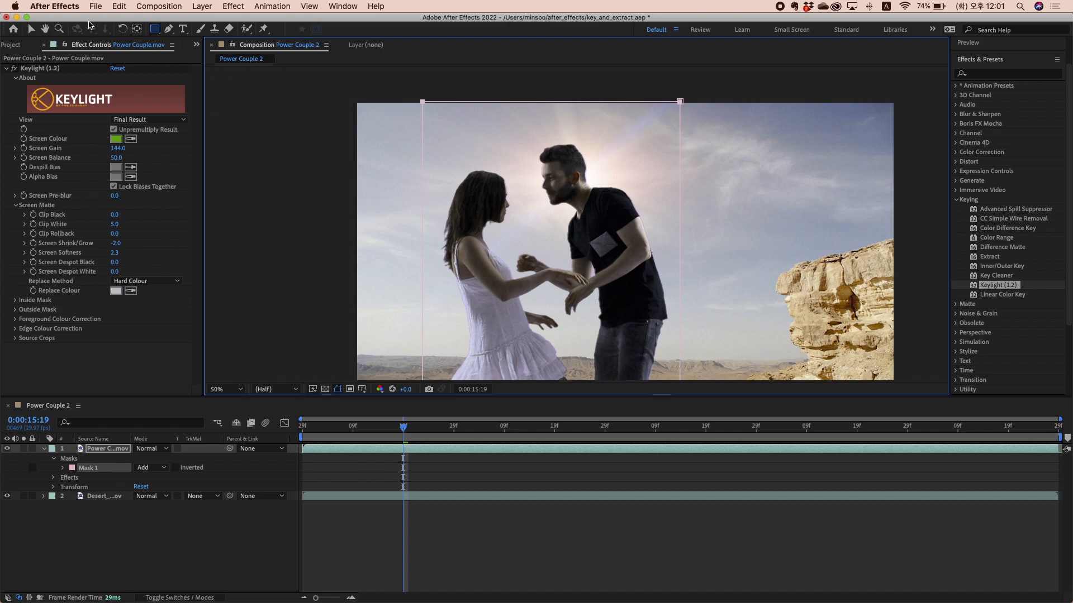
key(v)
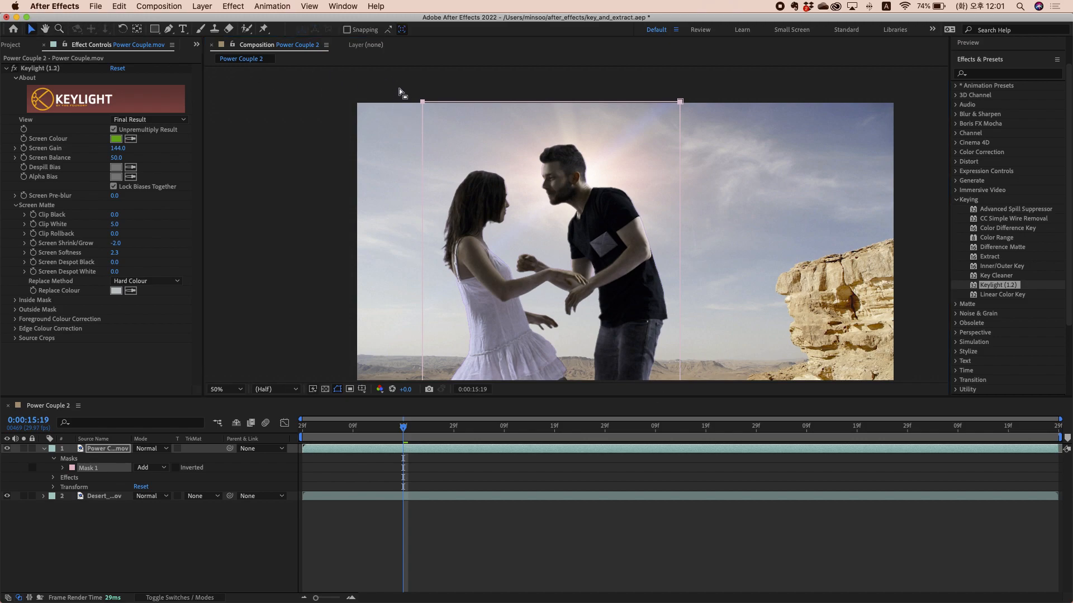
drag(397, 83, 438, 398)
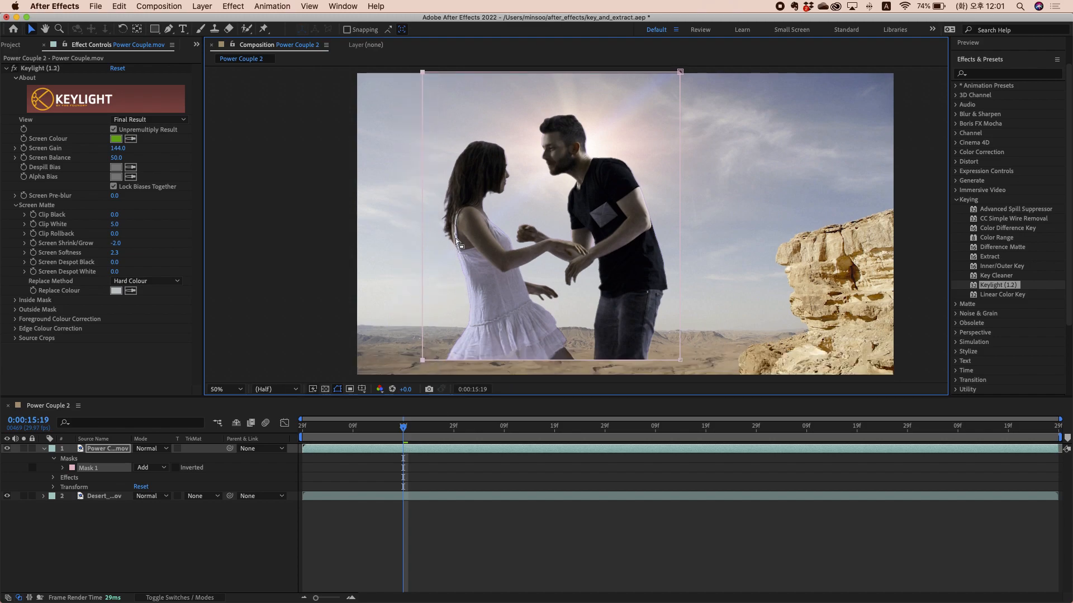
drag(420, 360, 425, 383)
drag(680, 361, 683, 379)
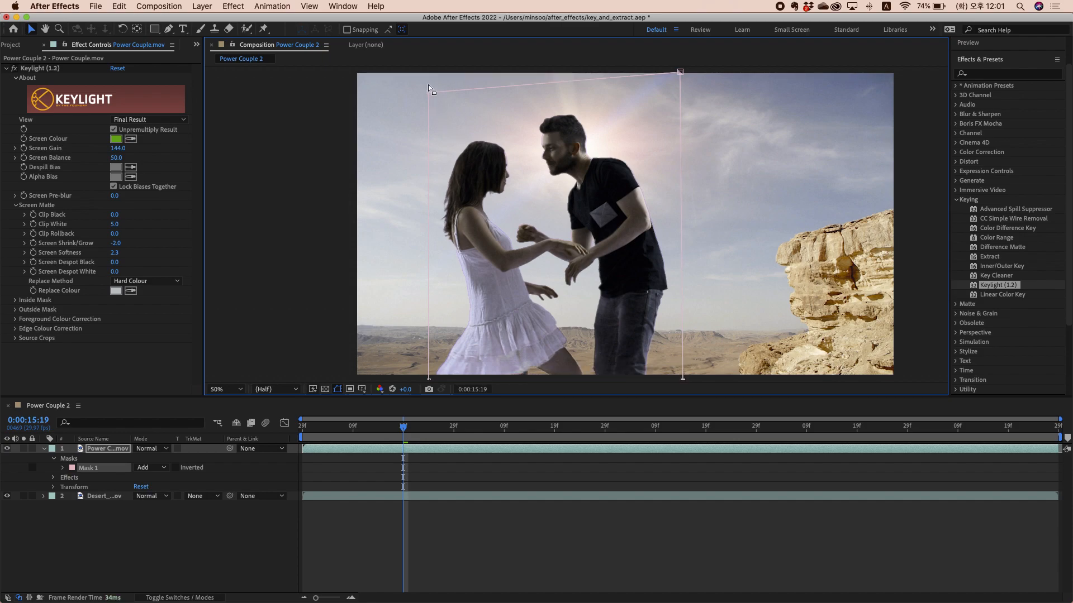
drag(427, 93, 430, 68)
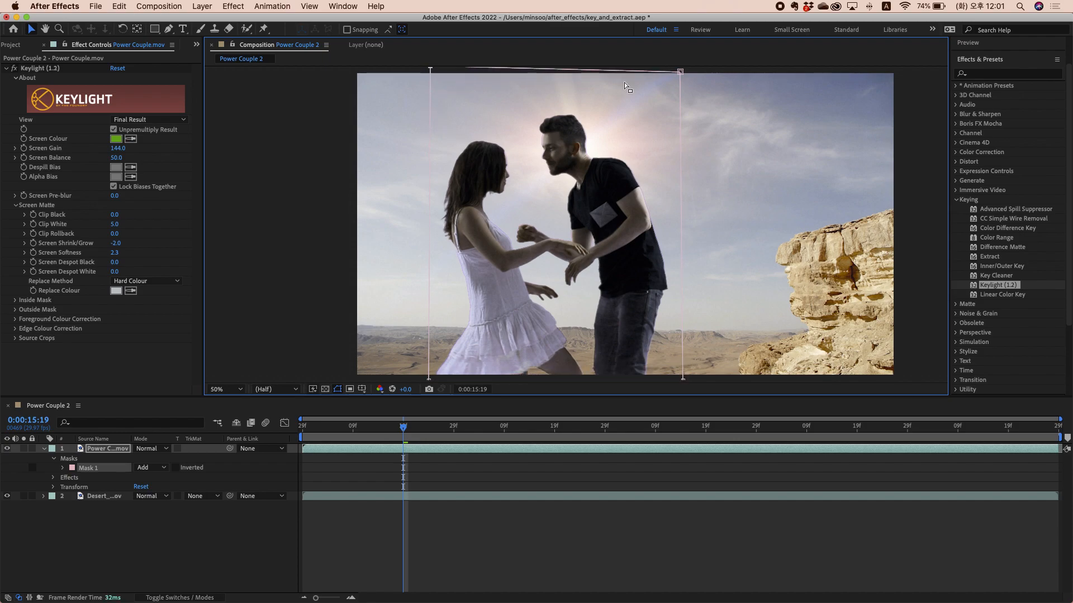
drag(680, 73, 681, 68)
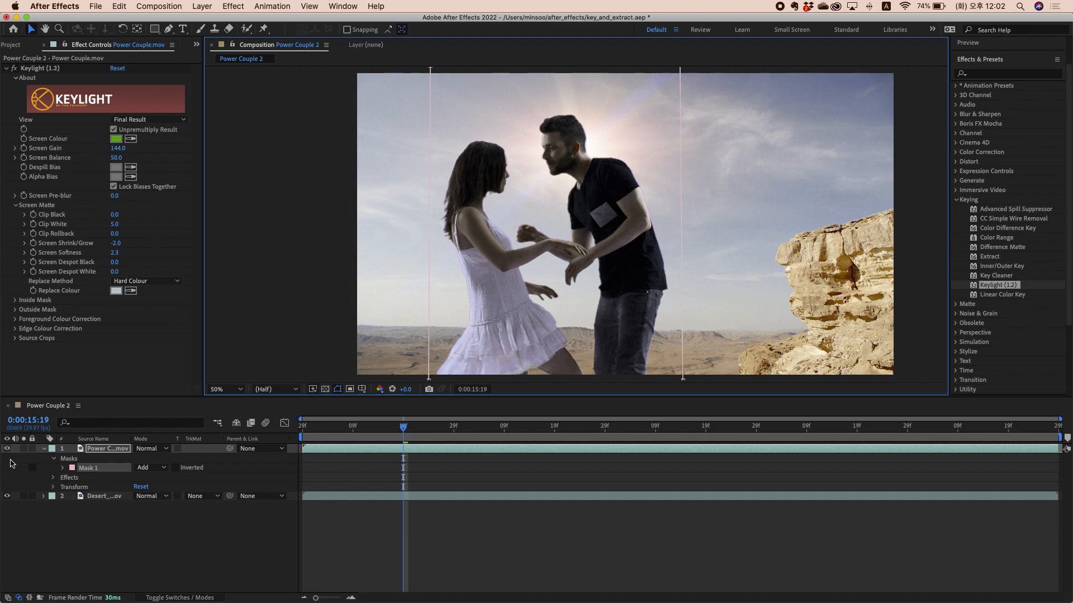
Step: Solo the masked Power Couple layer, check it against the transparency grid, and bring back the full composite
click(25, 450)
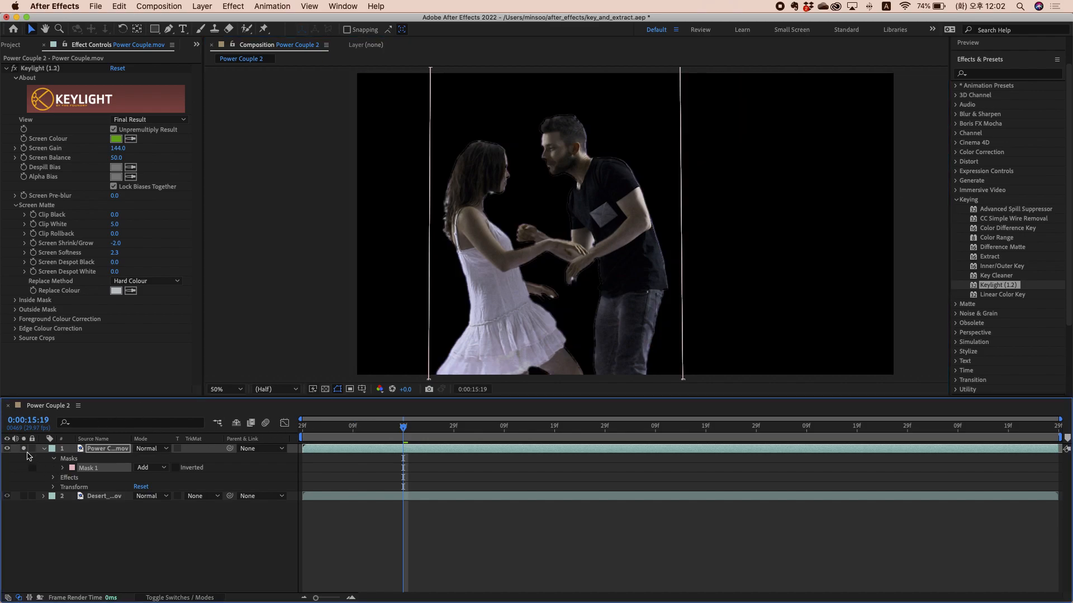
click(325, 389)
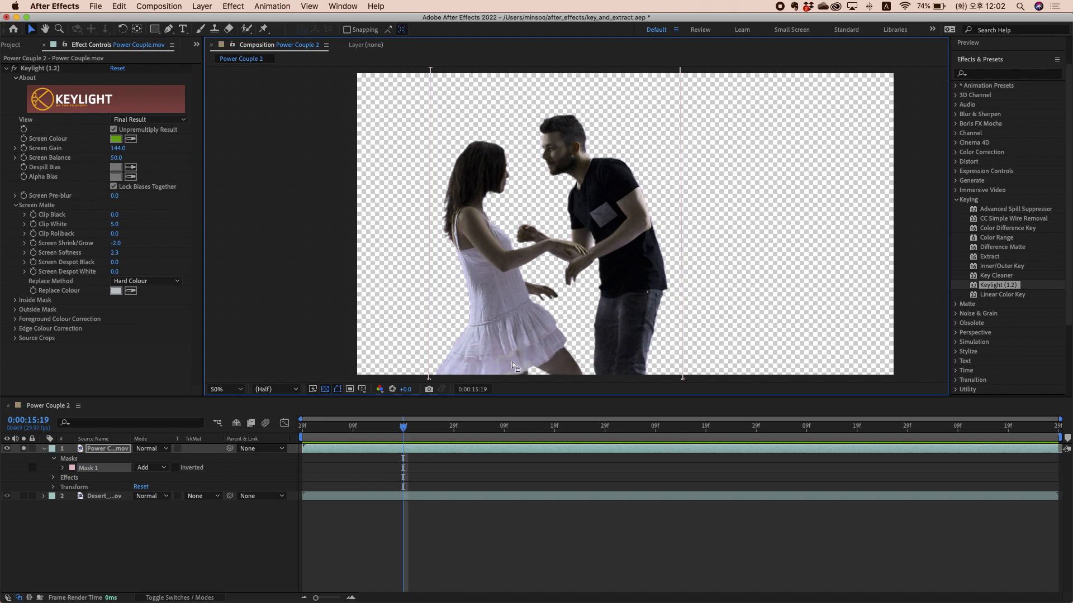
click(24, 449)
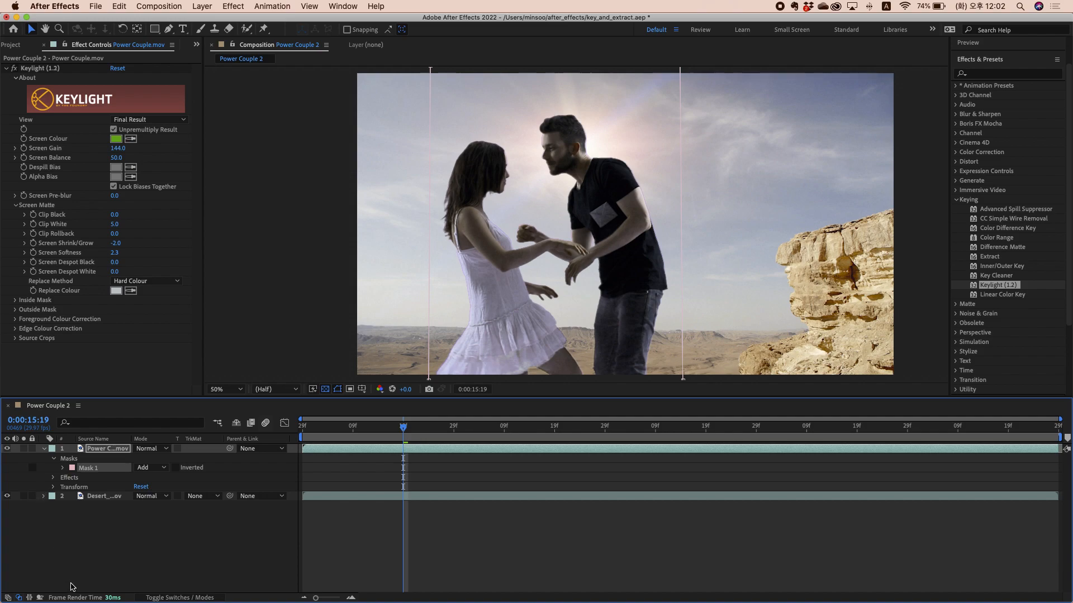
click(103, 562)
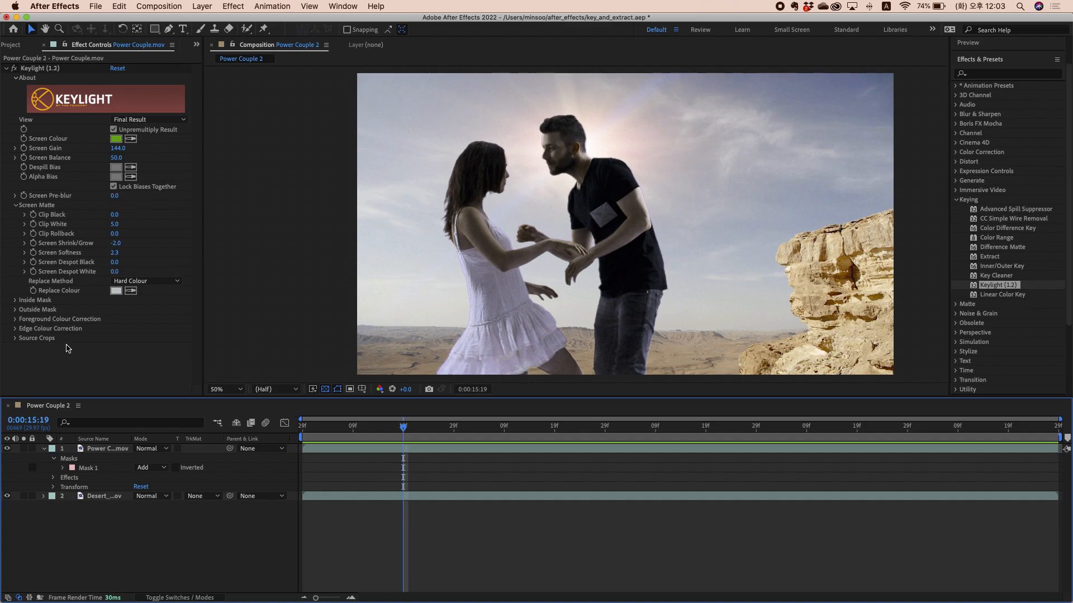
Step: Enable Keylight's Foreground Colour Correction and warm the couple with the Colour Balance Wheel to Hue 36.4 and Sat 5.9
click(15, 320)
scroll(102, 328, down, 1)
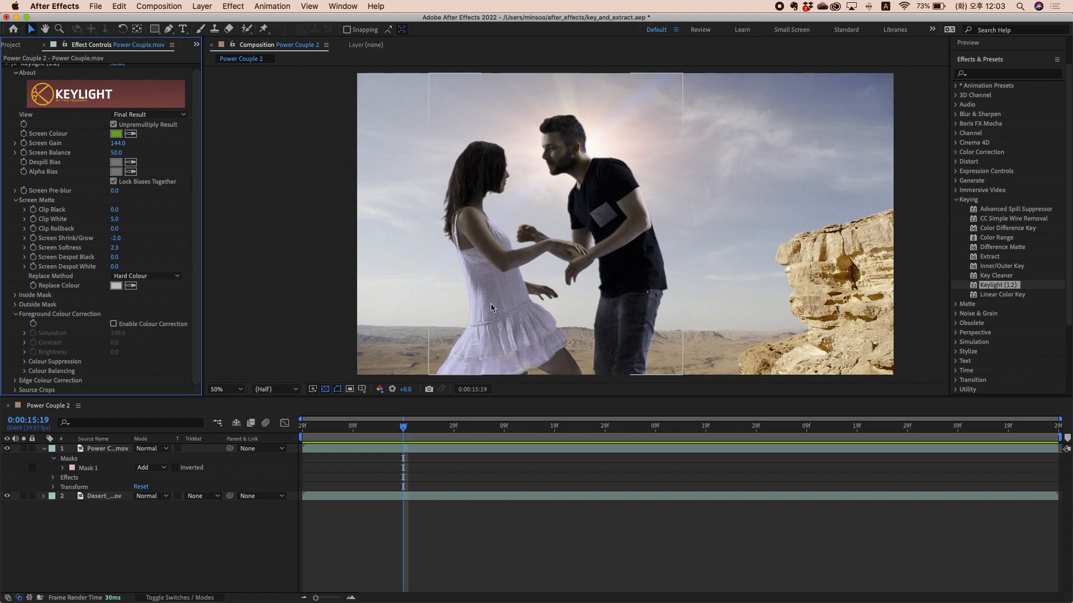
click(114, 327)
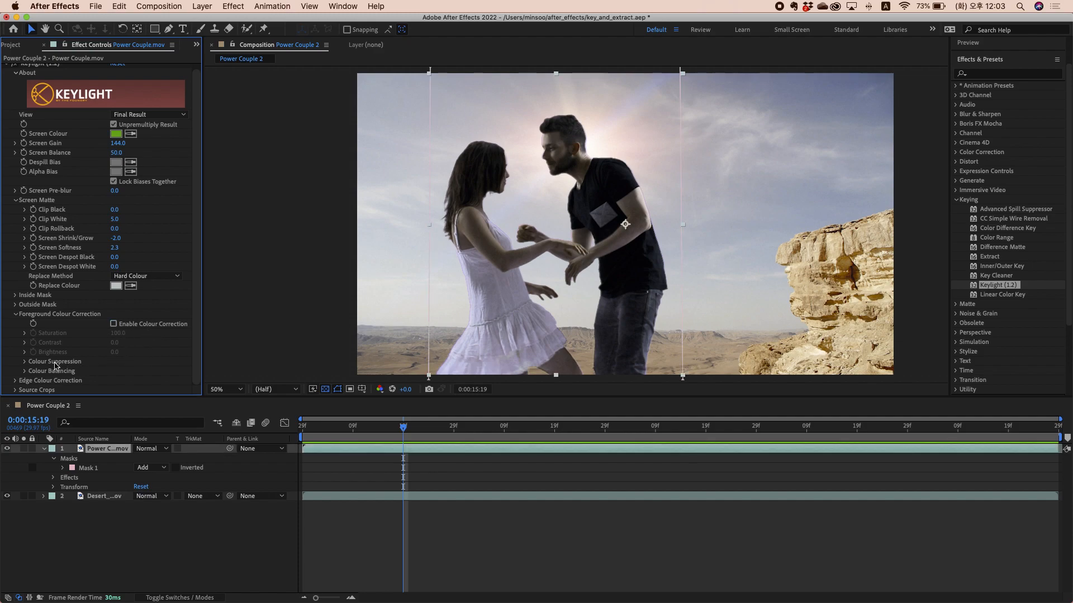
click(15, 390)
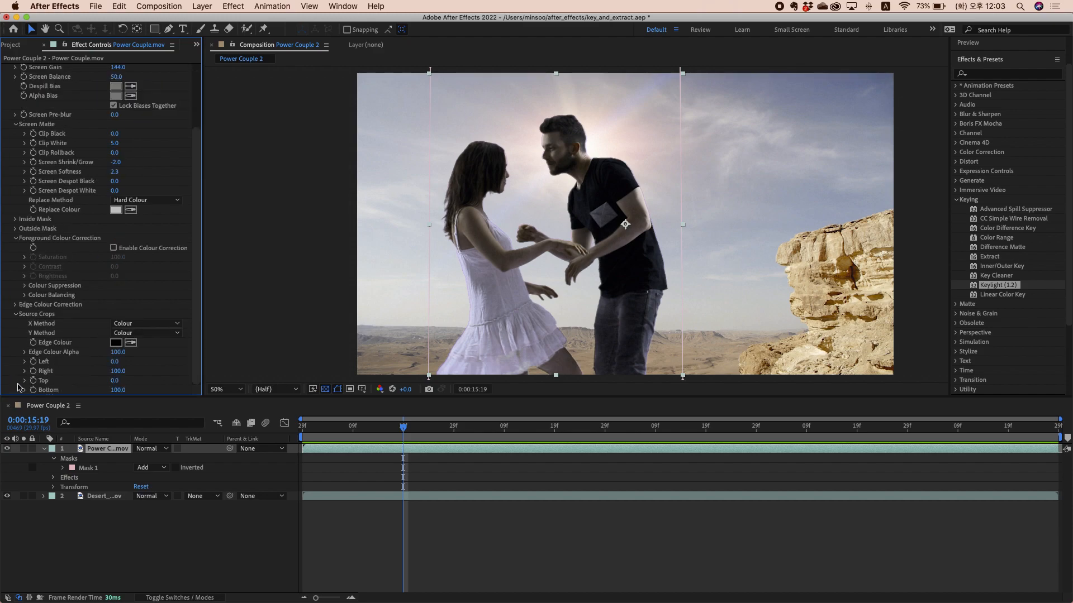
click(17, 315)
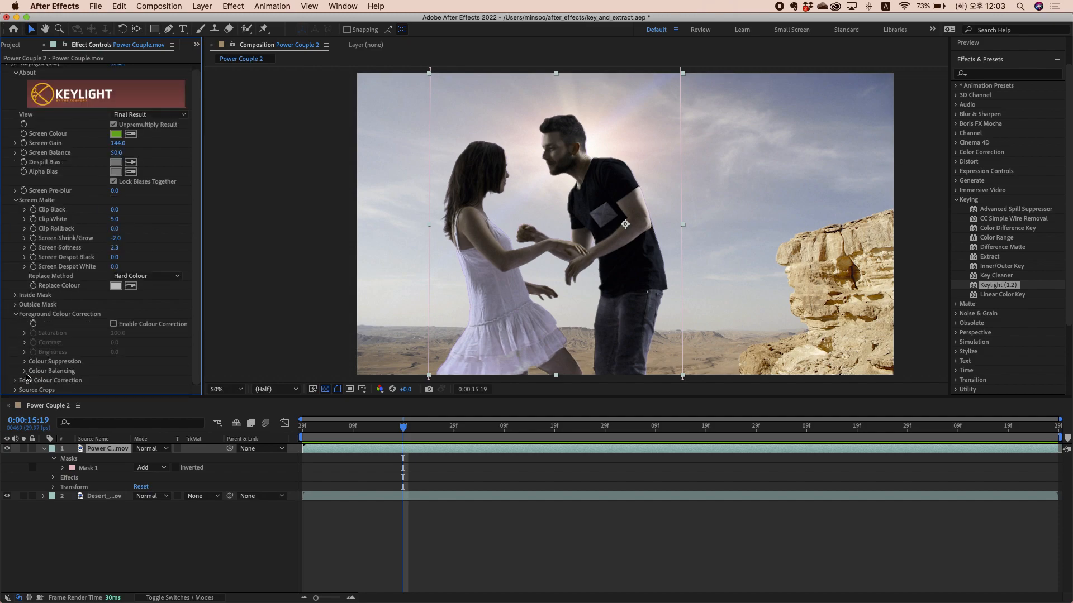
click(24, 371)
scroll(149, 324, down, 1)
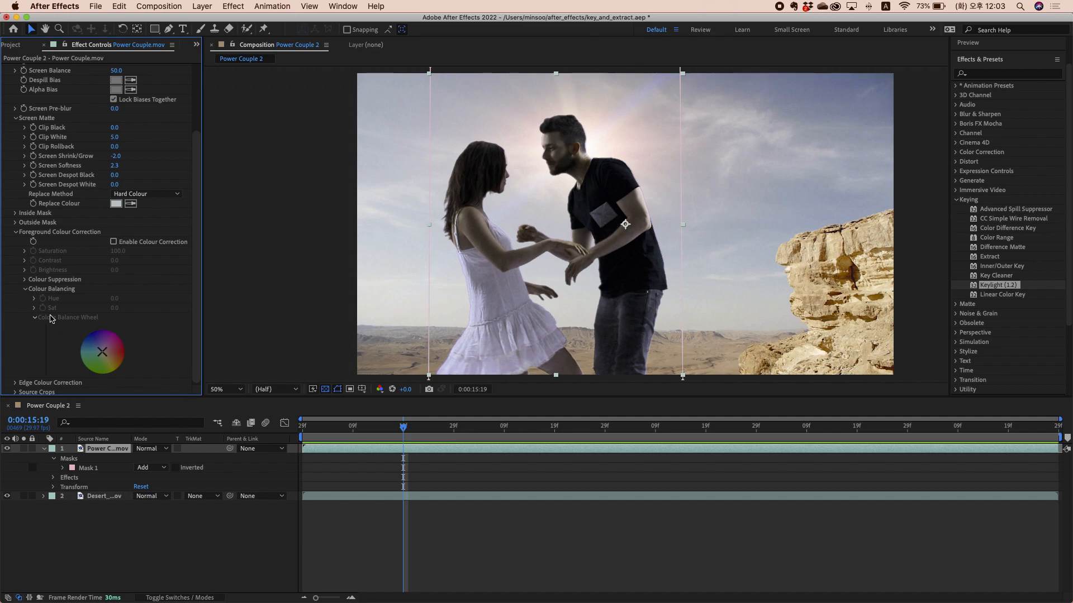
click(114, 241)
drag(103, 353, 109, 355)
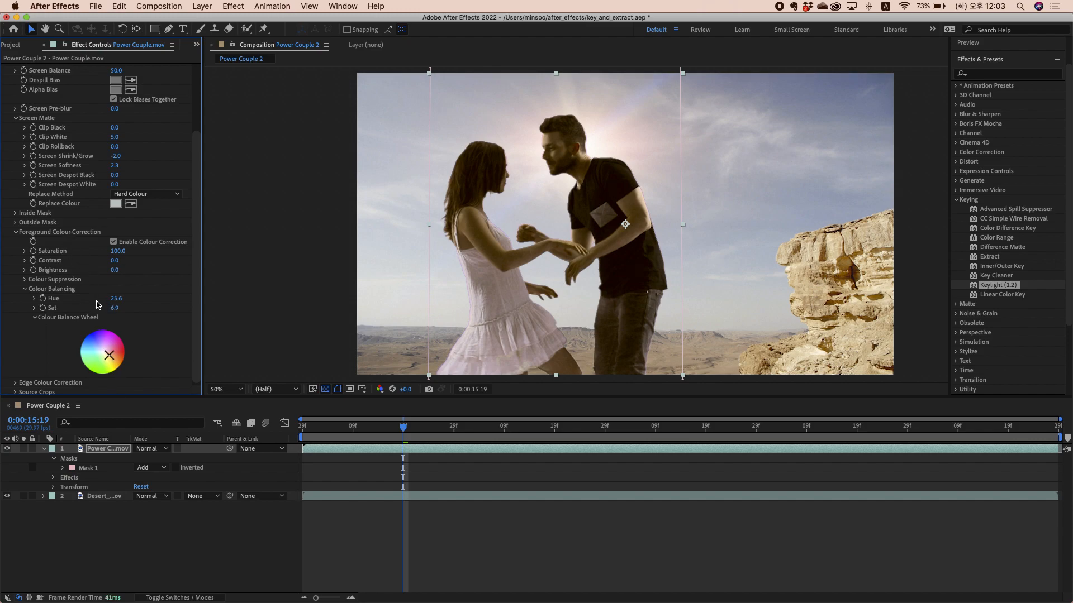
scroll(63, 308, up, 3)
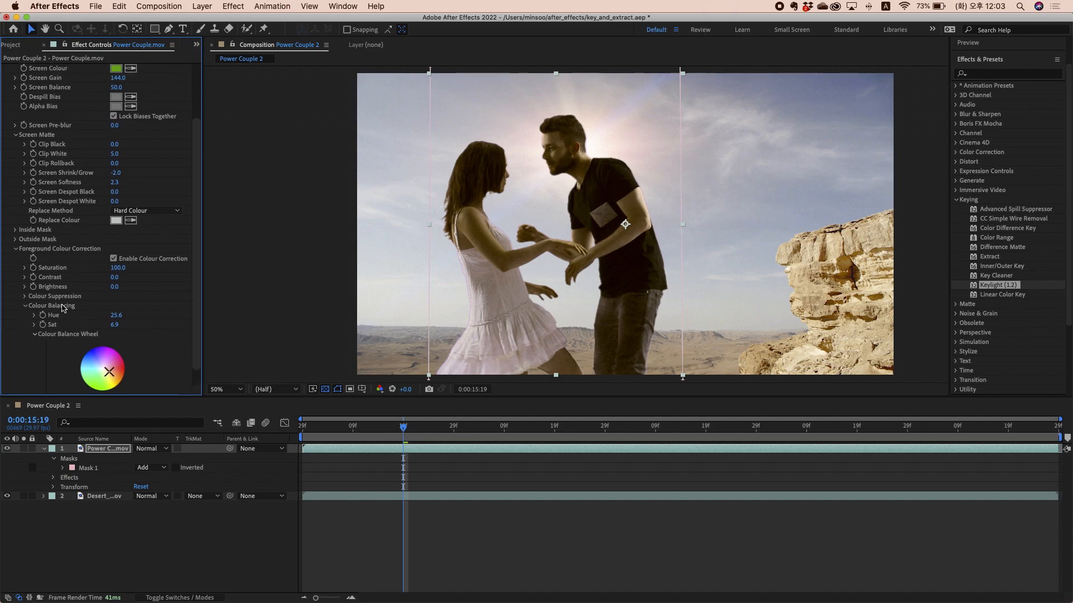
scroll(62, 307, down, 3)
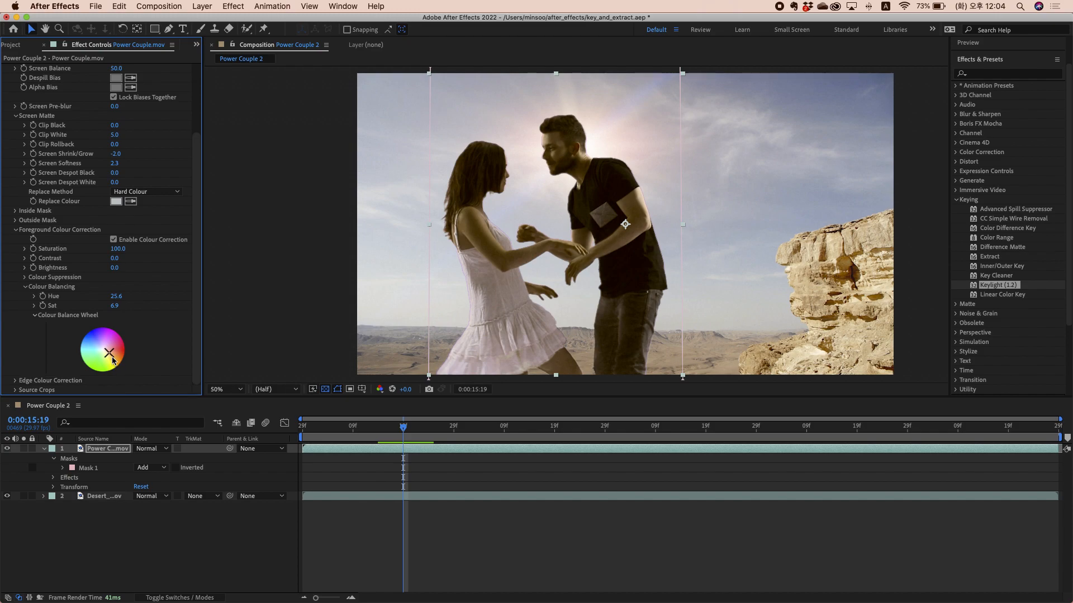
drag(109, 353, 108, 353)
Step: Preview the composite, and at 0:00:15:02 shift Mask 1 slightly left and widen its left side to clear the woman's dress
key(space)
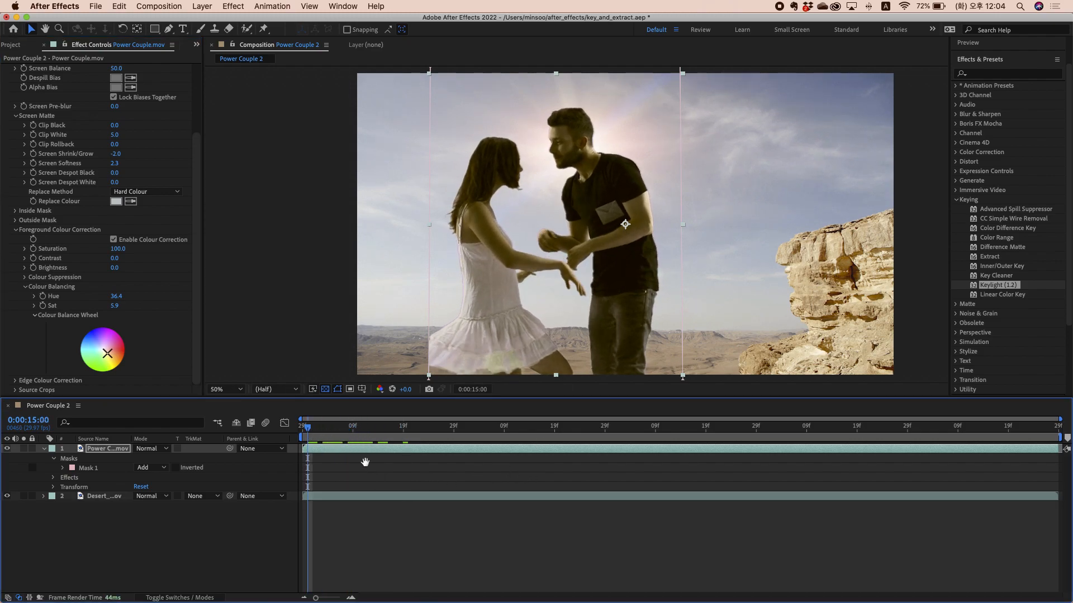
drag(377, 431, 317, 431)
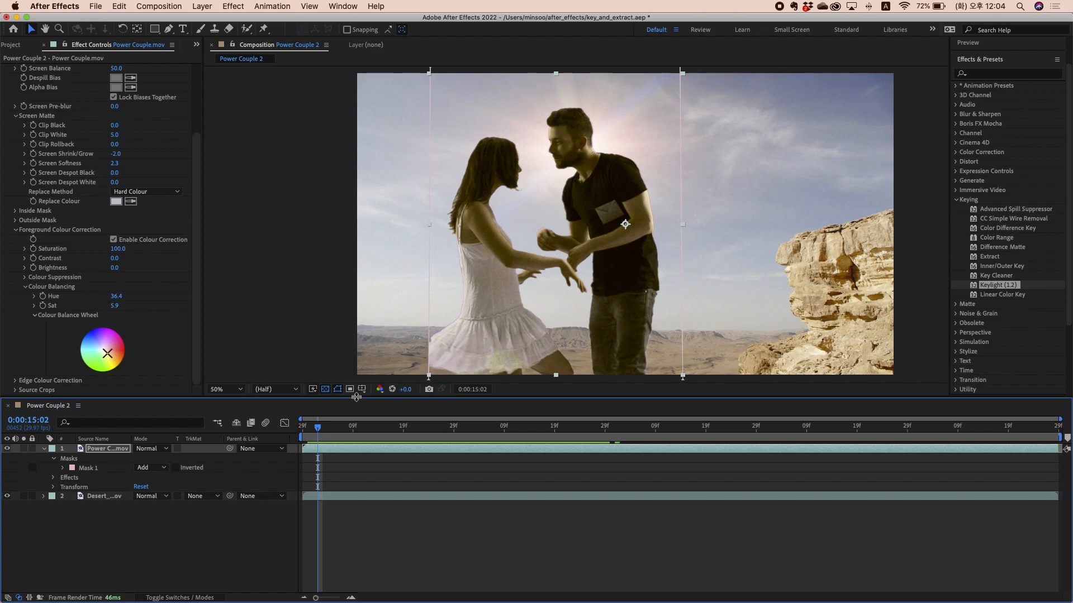
click(90, 468)
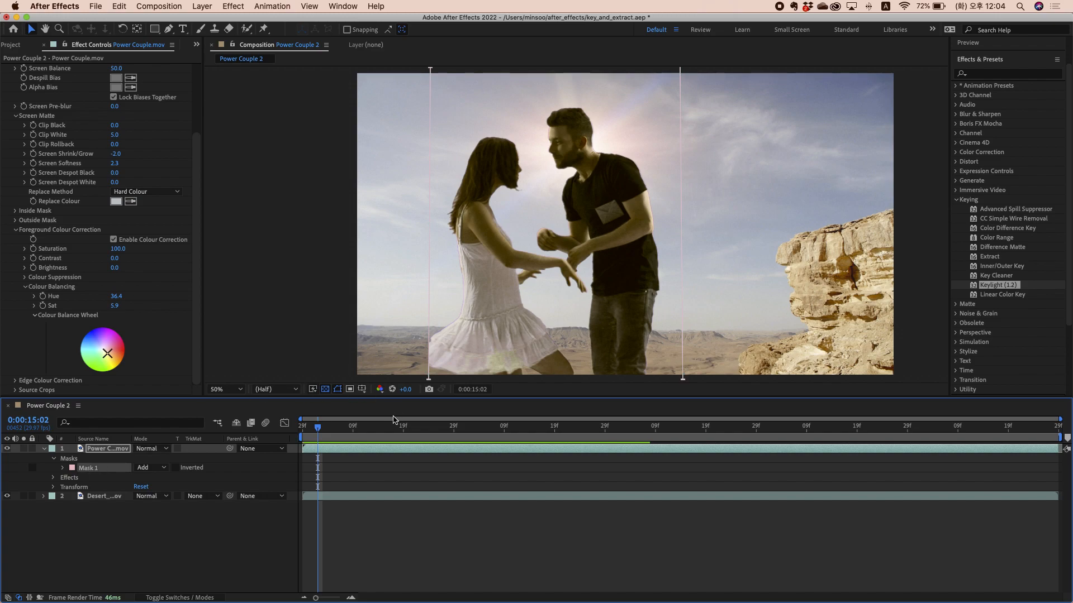
click(427, 380)
drag(427, 381, 422, 381)
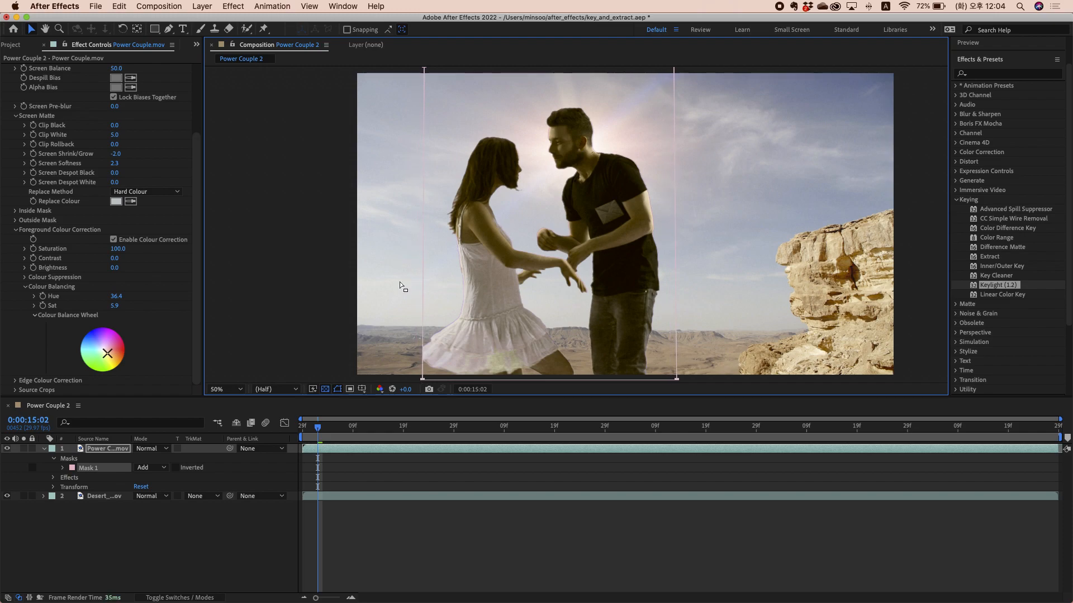
key(comma)
drag(486, 282, 514, 351)
drag(500, 303, 485, 303)
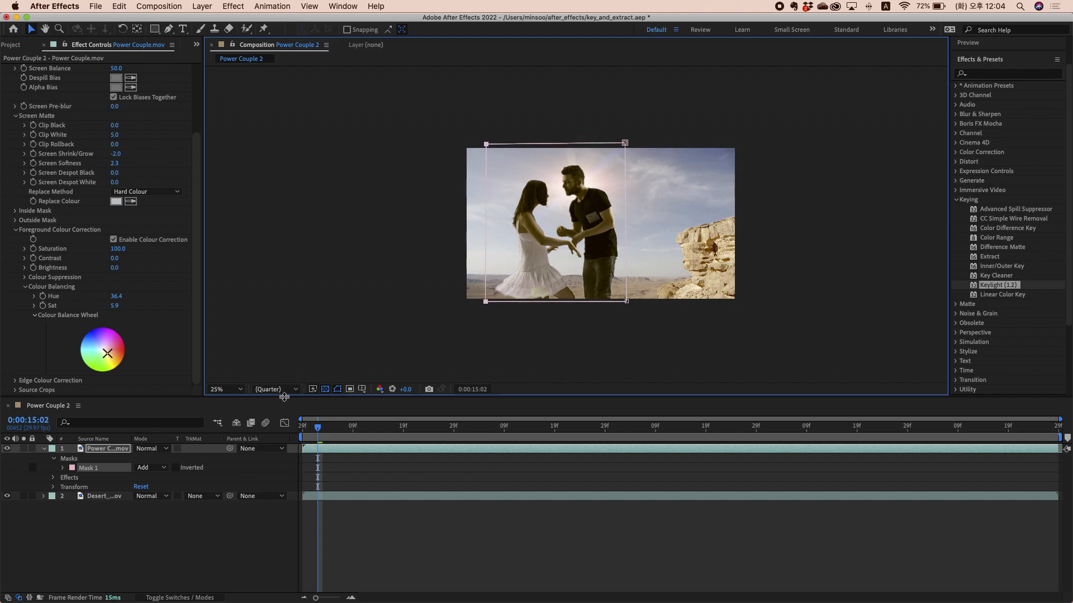
click(239, 389)
click(240, 403)
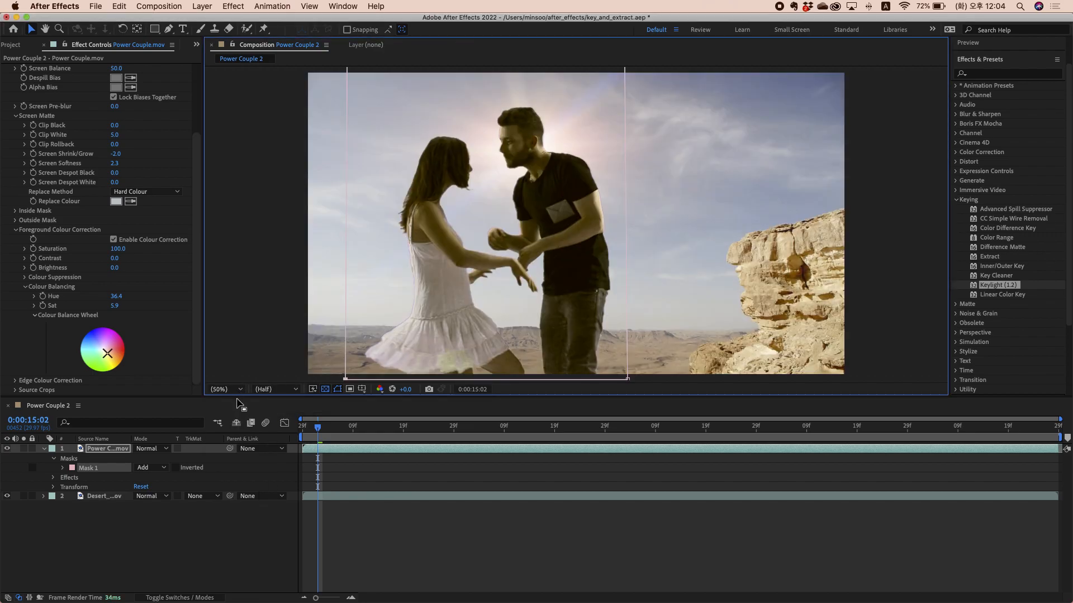
Step: Preview the colour-corrected composite from the first frame and stop around 0:00:16:10
click(410, 508)
key(Home)
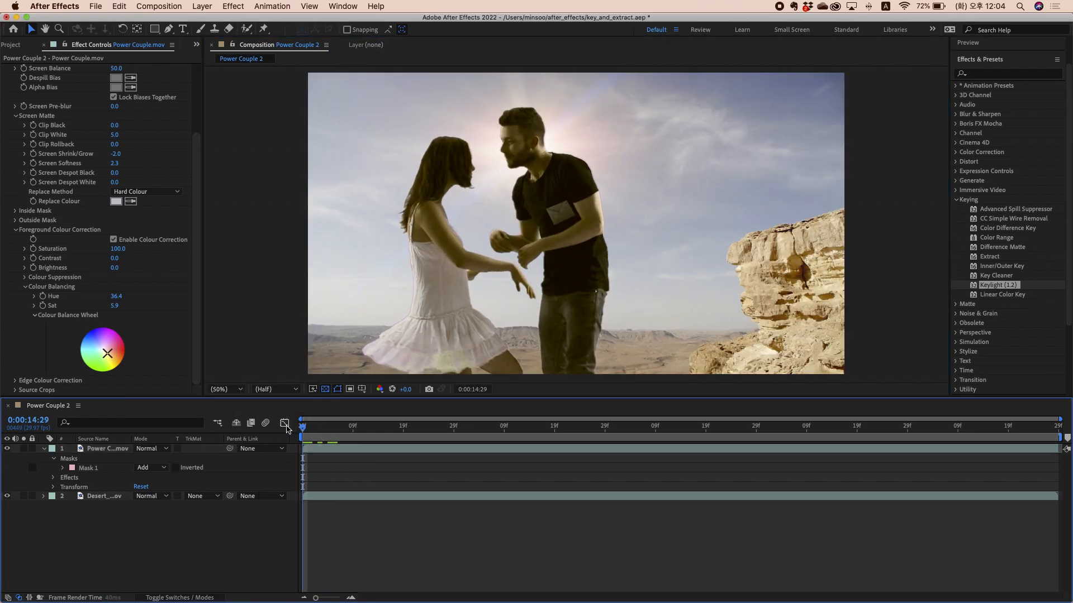
key(space)
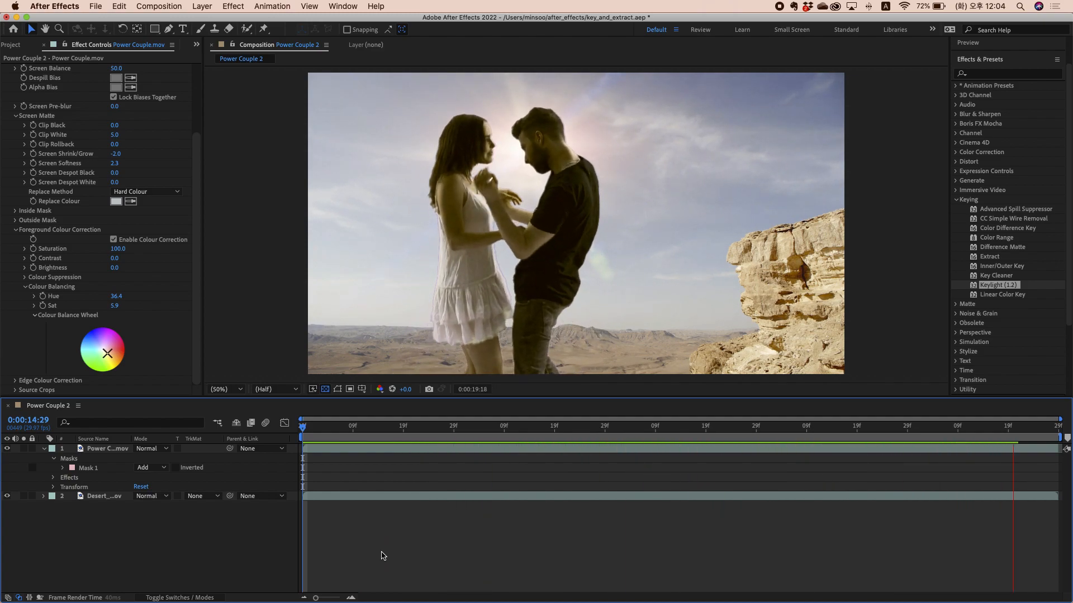
key(space)
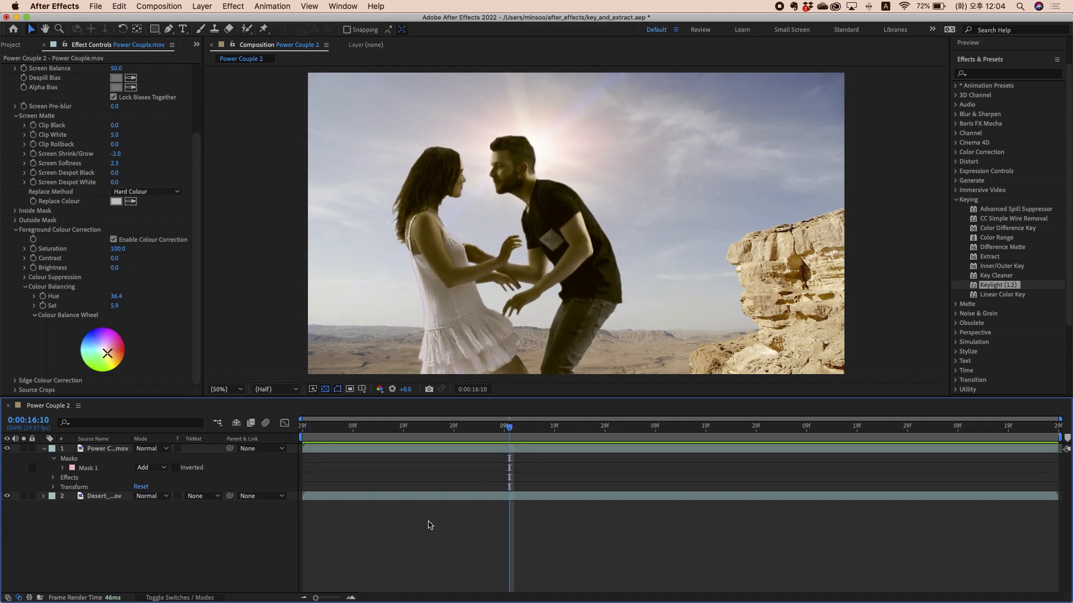
Step: Enlarge the composition view to fill the window and play the composite to examine the couple's edges
click(570, 319)
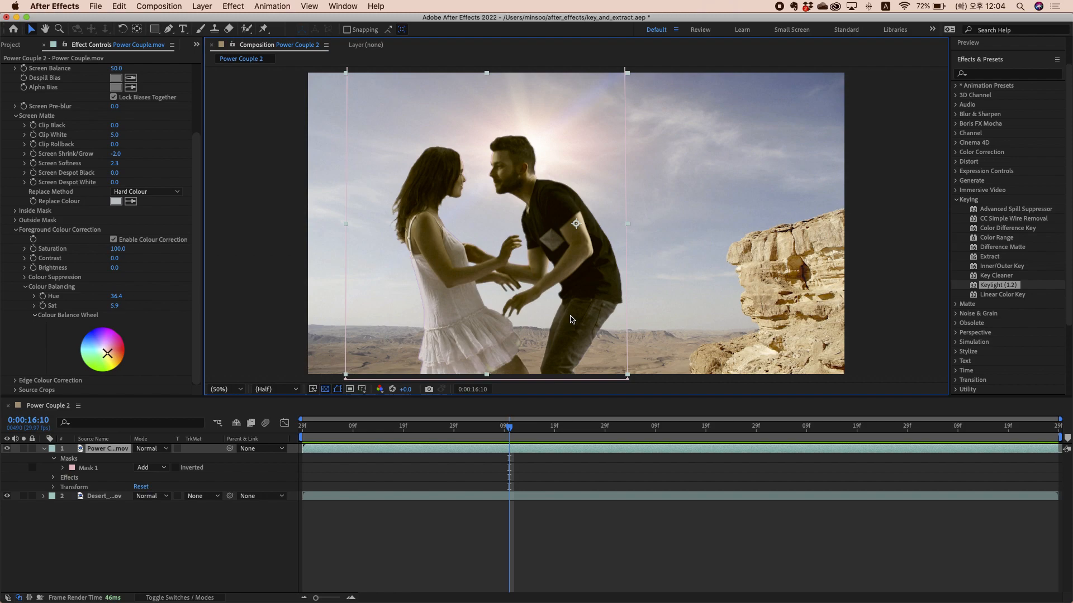
key(grave)
key(space)
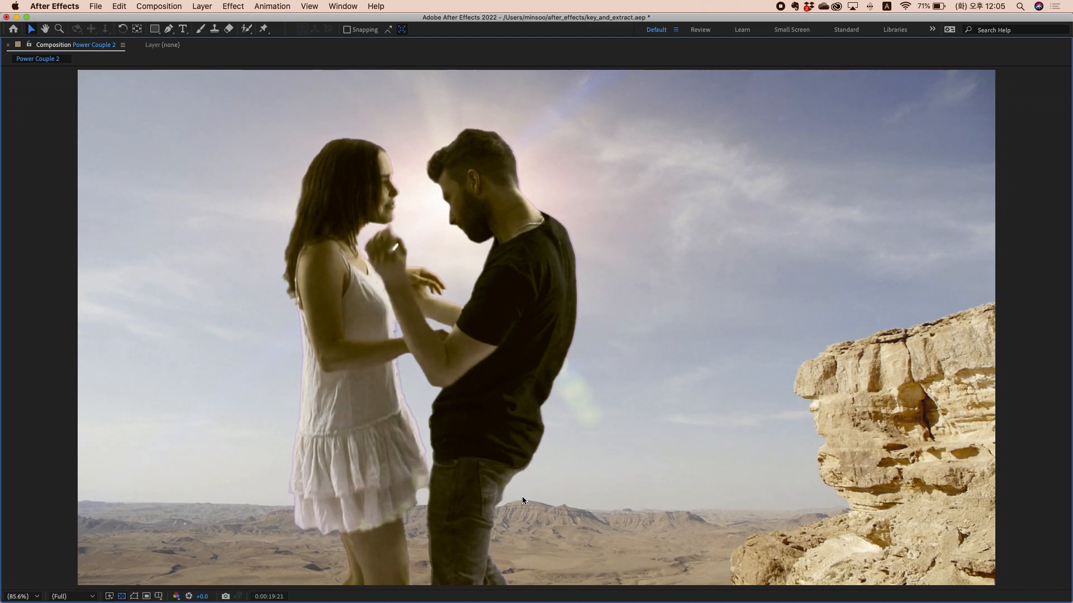
Step: Stop the enlarged playback, restore the panel layout, and set the Keylight View to Status to inspect the couple's matte
key(space)
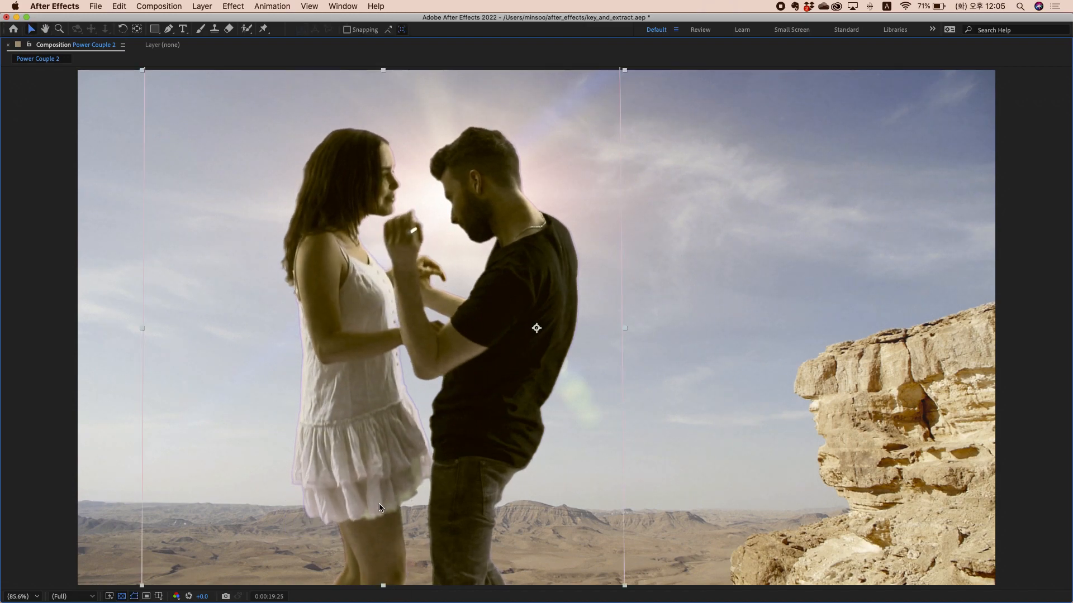
key(grave)
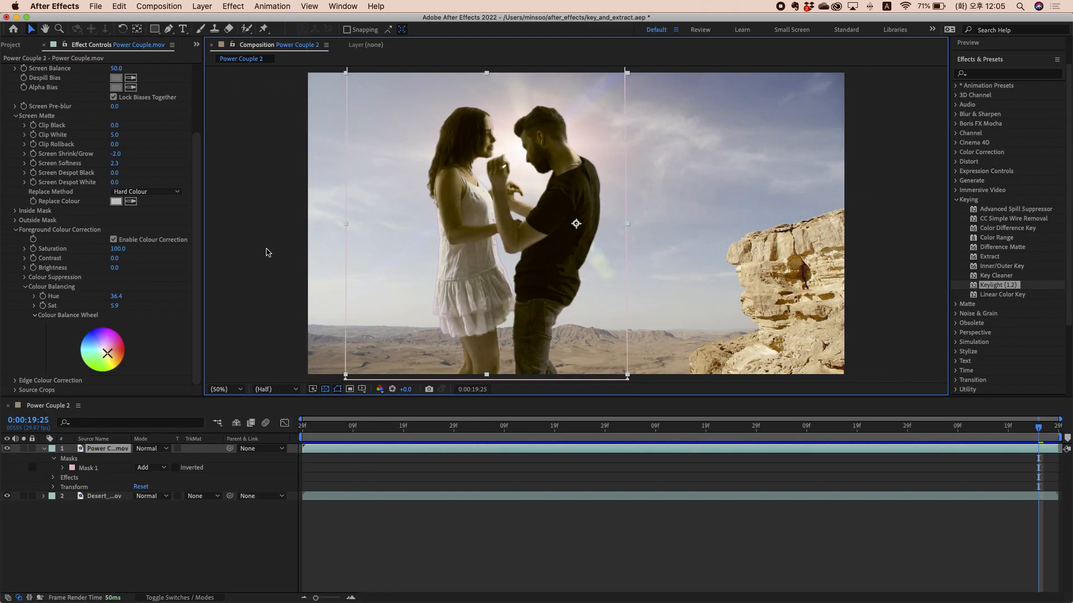
scroll(179, 183, up, 5)
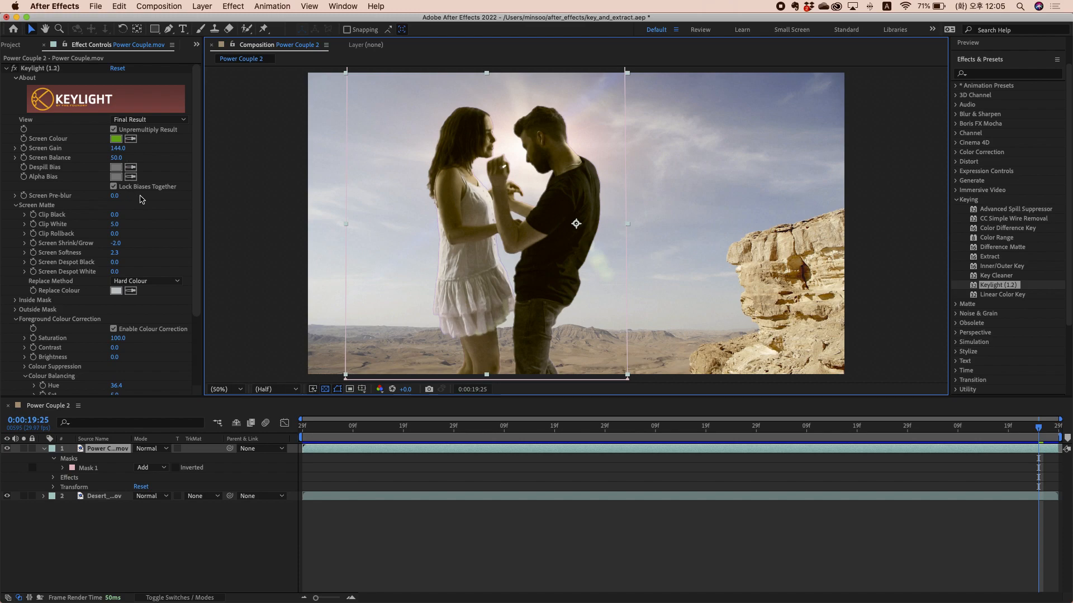
click(166, 121)
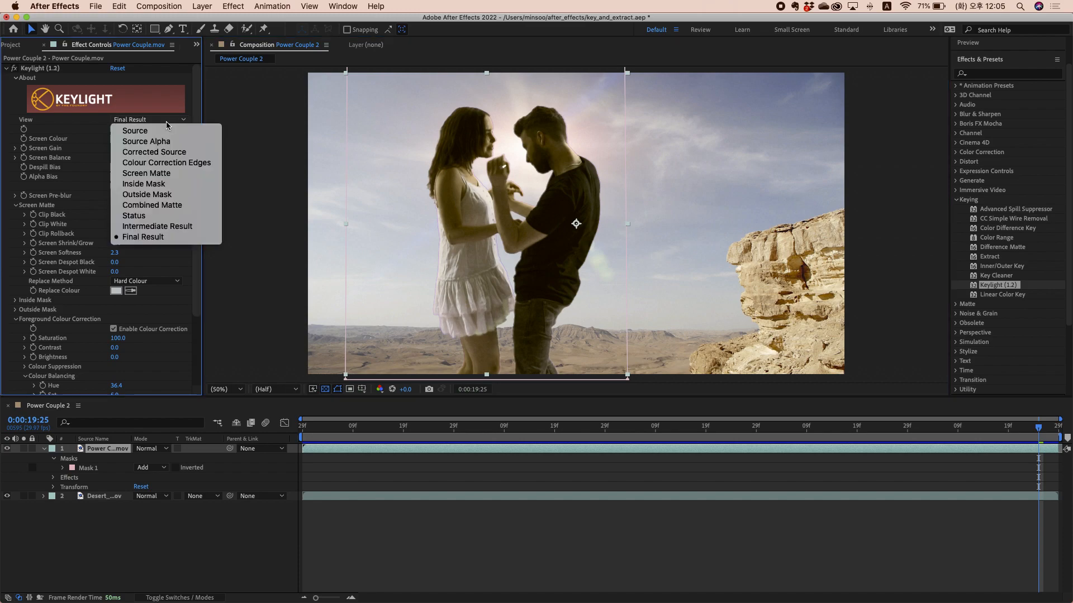
click(153, 216)
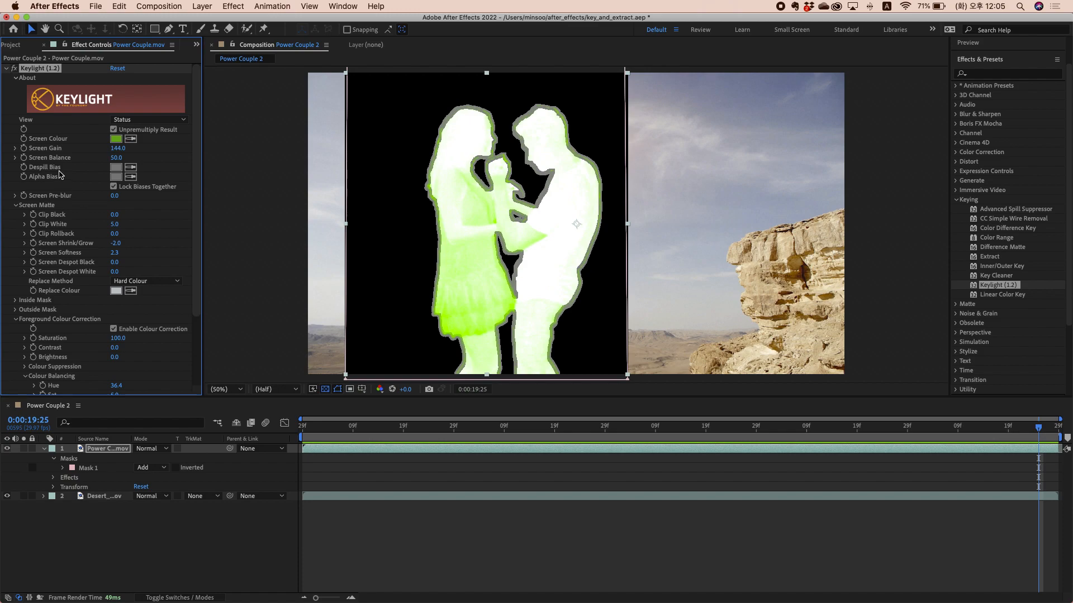
Step: Try sampling the Despill Bias from the woman's dress, check it in Final Result, and undo back to the Status view
click(130, 167)
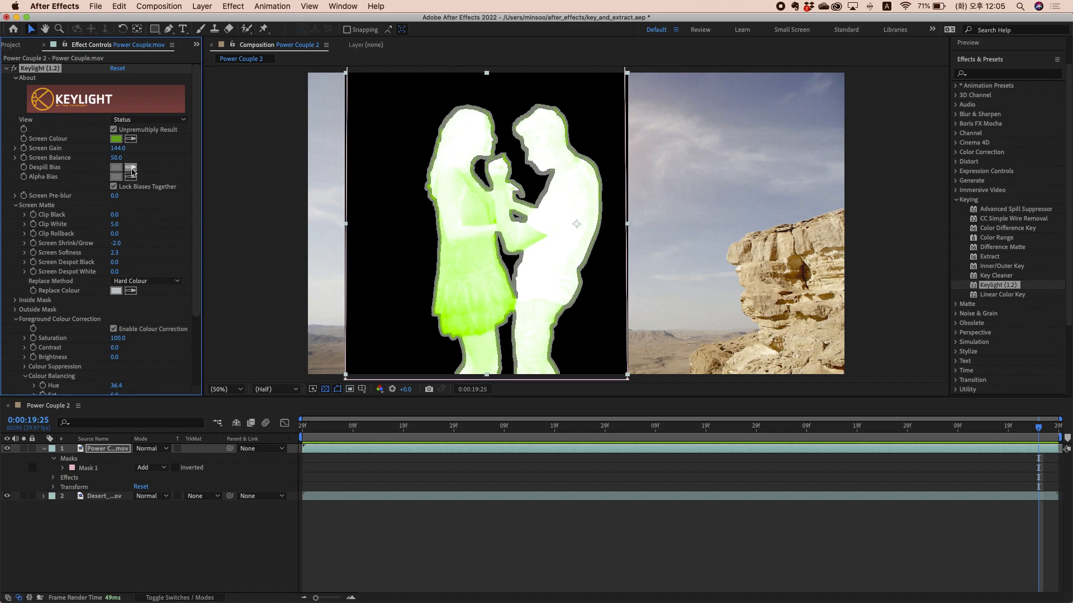
click(478, 303)
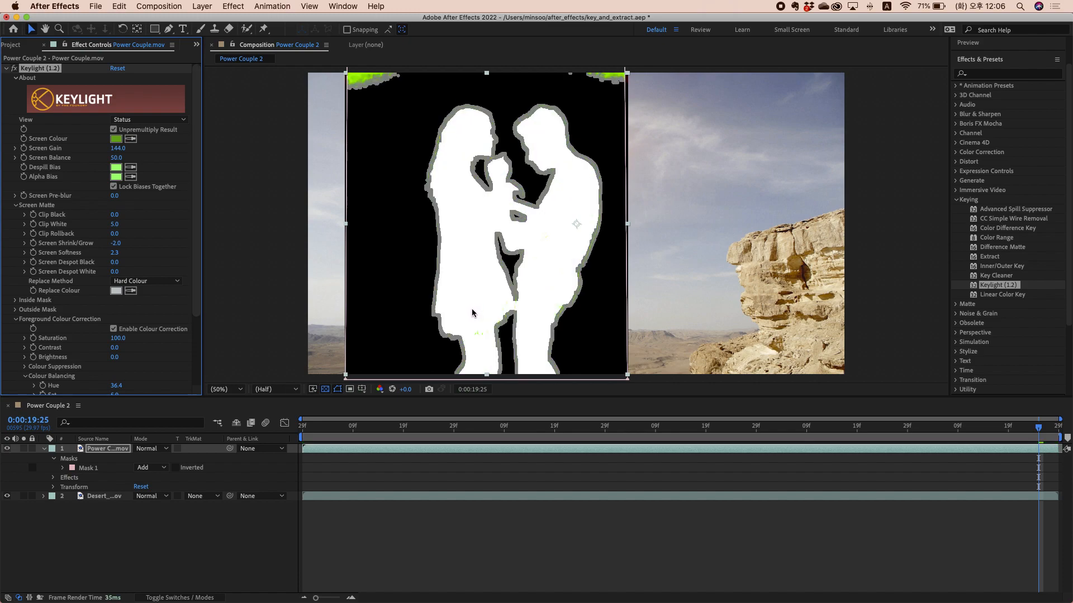
click(173, 120)
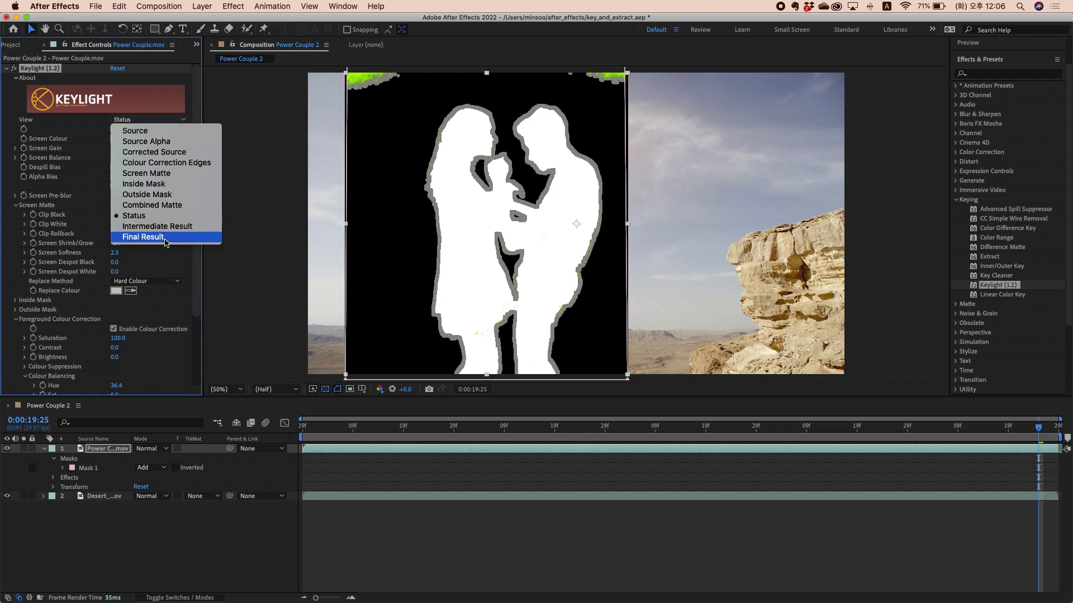
click(143, 237)
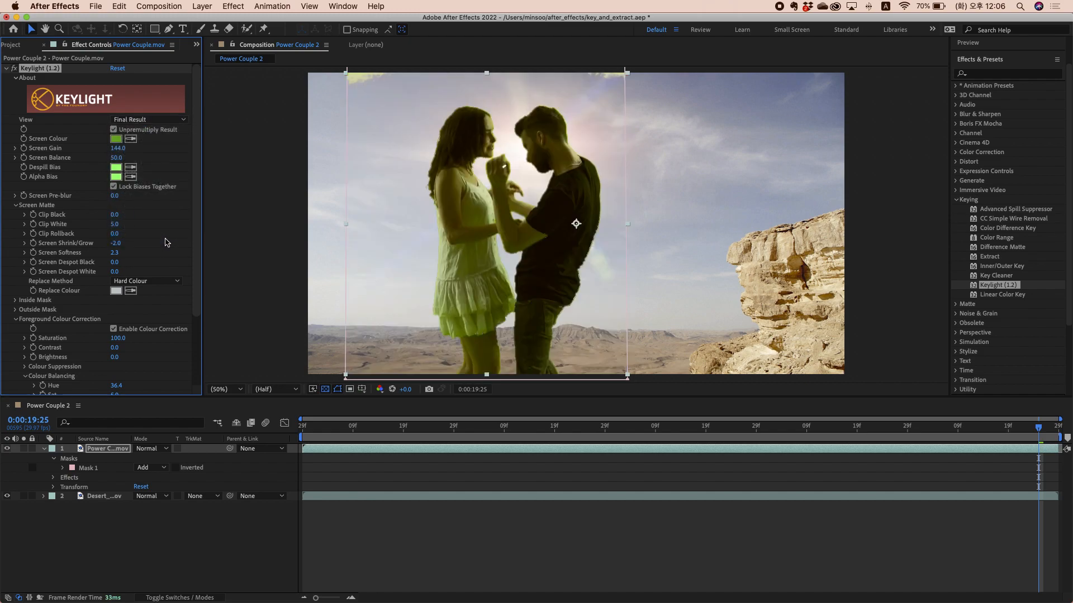
key(super+z)
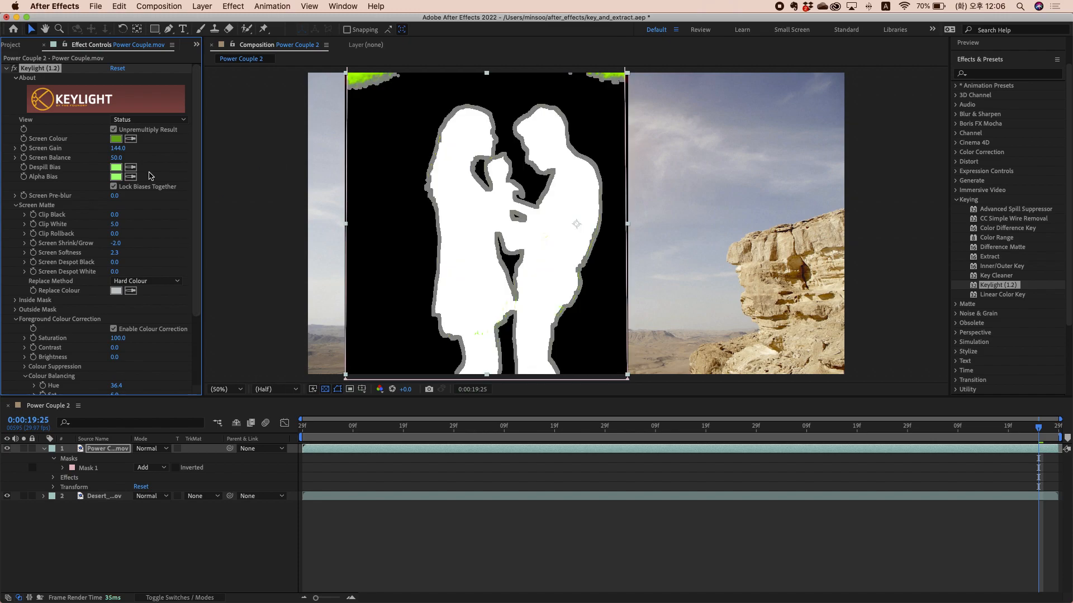
key(super+z)
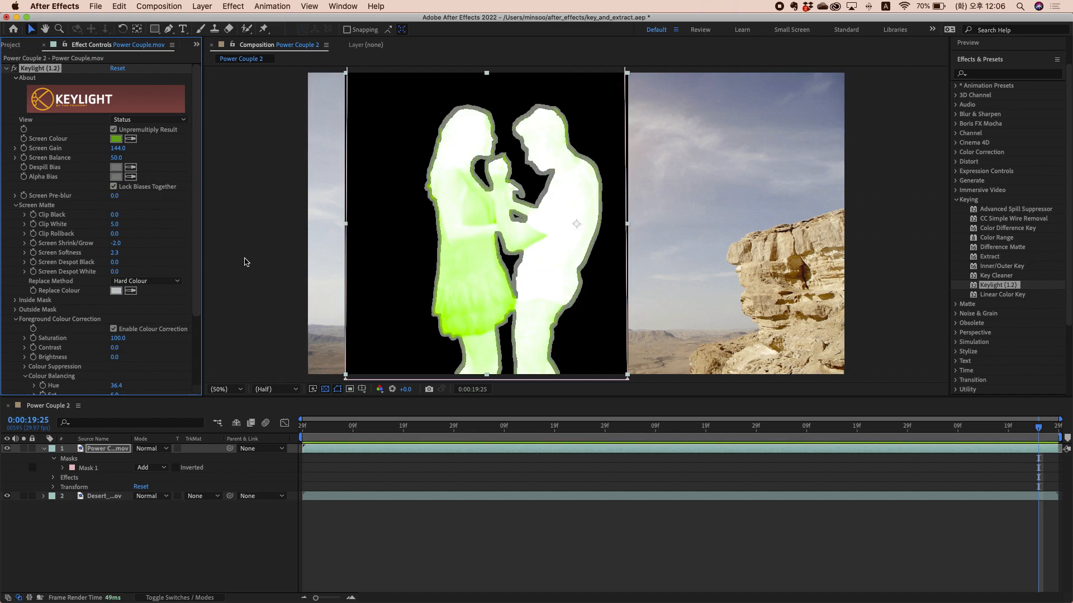
Step: Check the key in Keylight's Combined Matte view, and return the View to Final Result
click(180, 120)
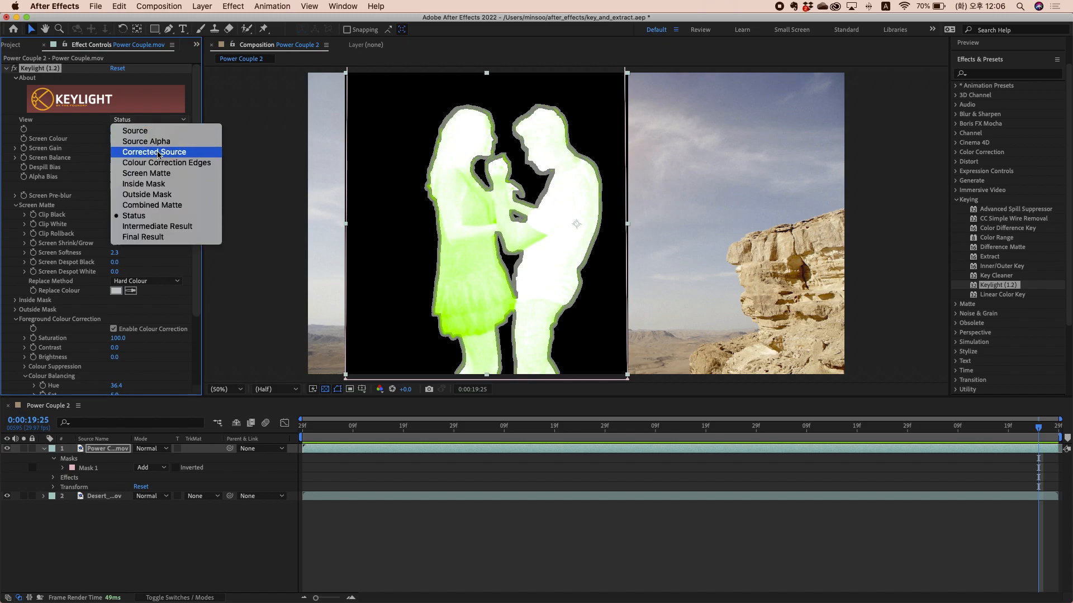
click(152, 207)
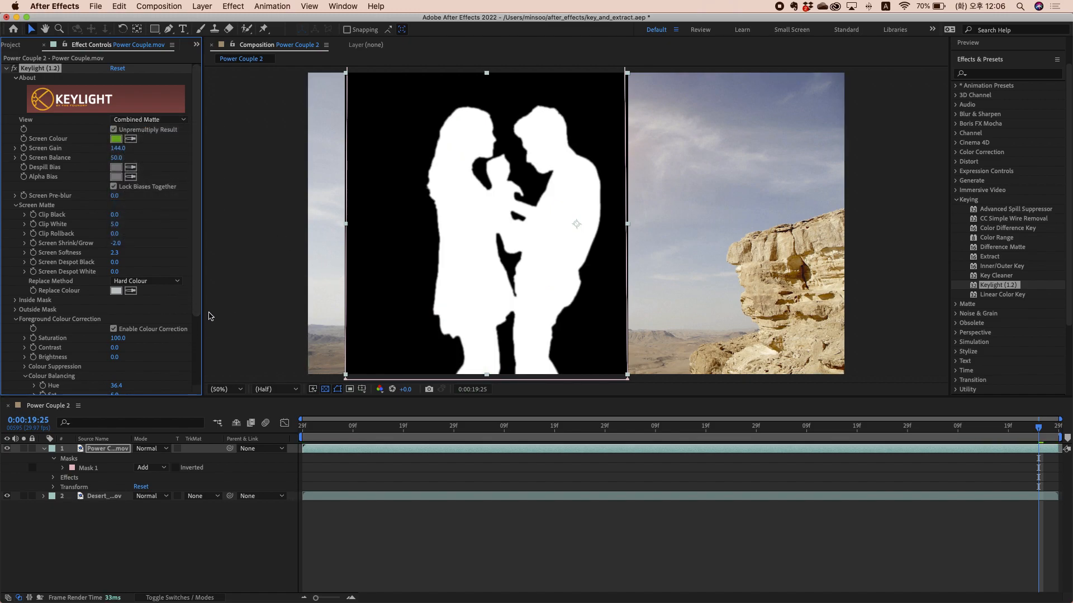
scroll(200, 324, down, 1)
drag(200, 324, 189, 369)
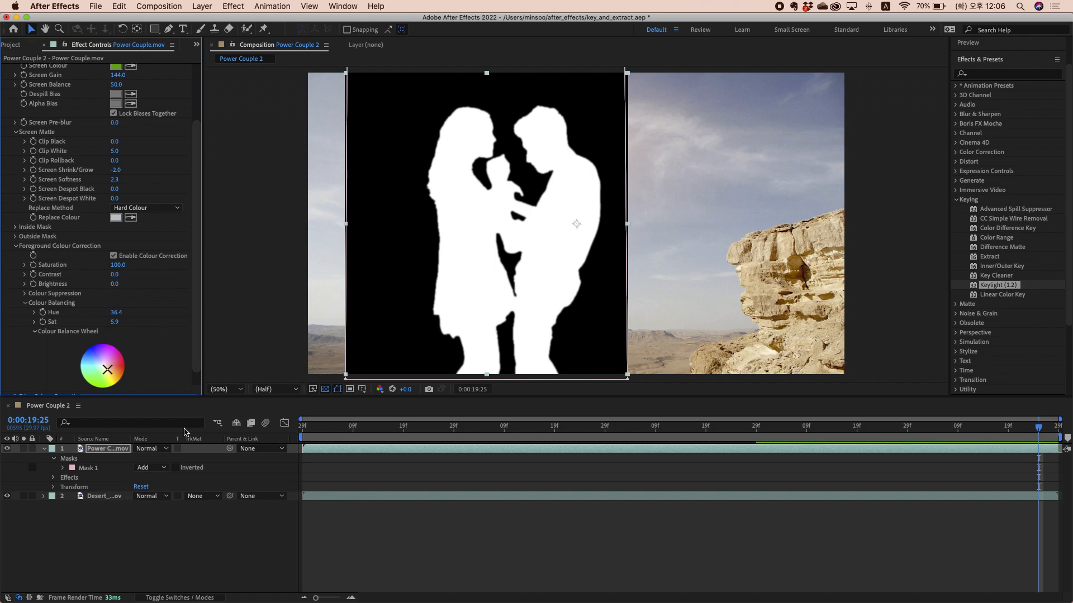
drag(198, 193, 194, 112)
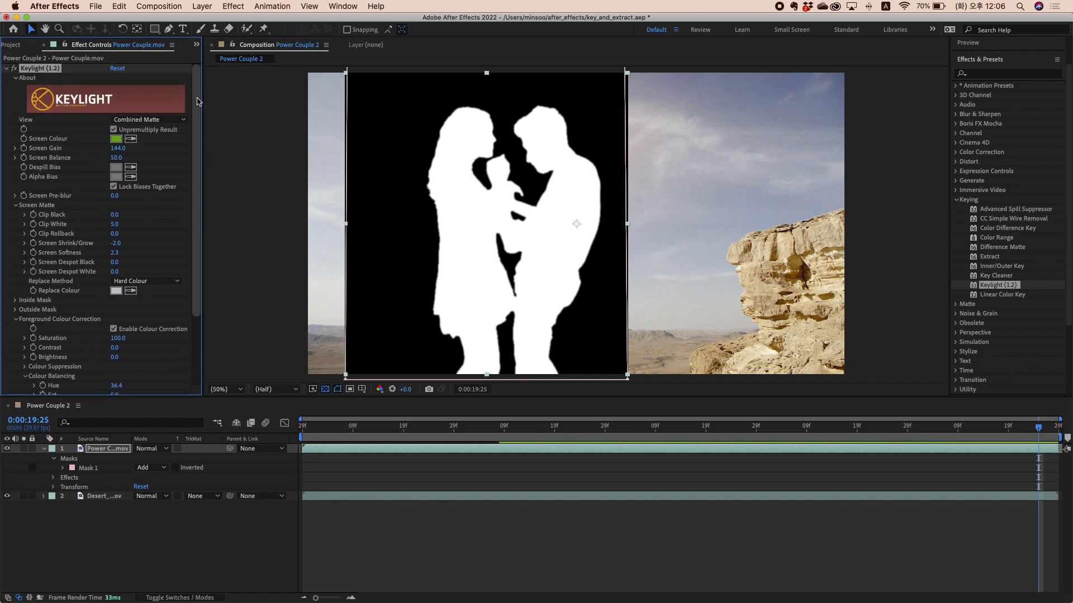
click(167, 122)
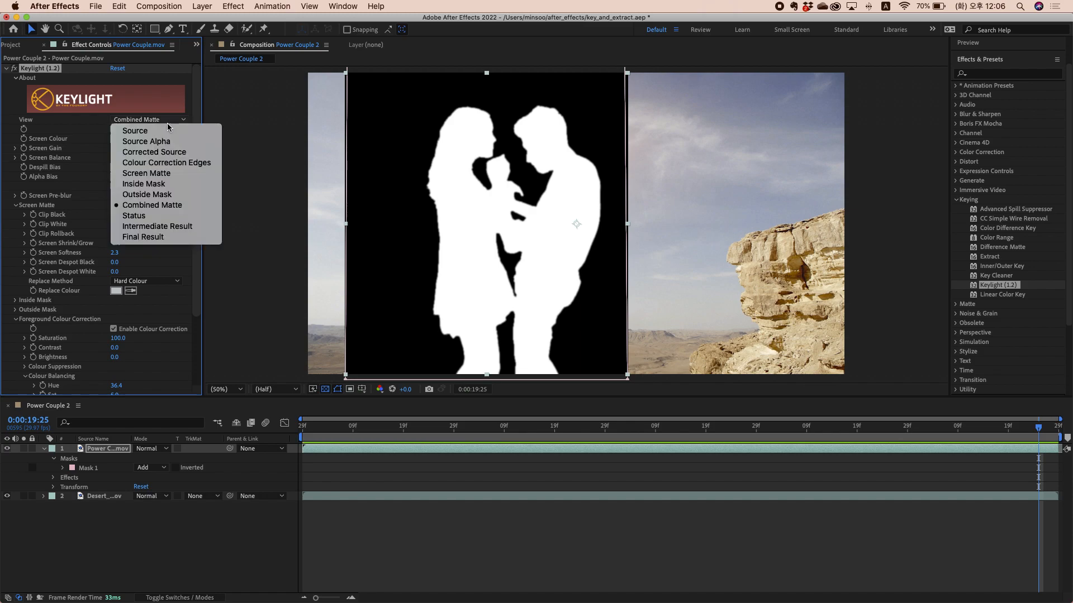
key(Return)
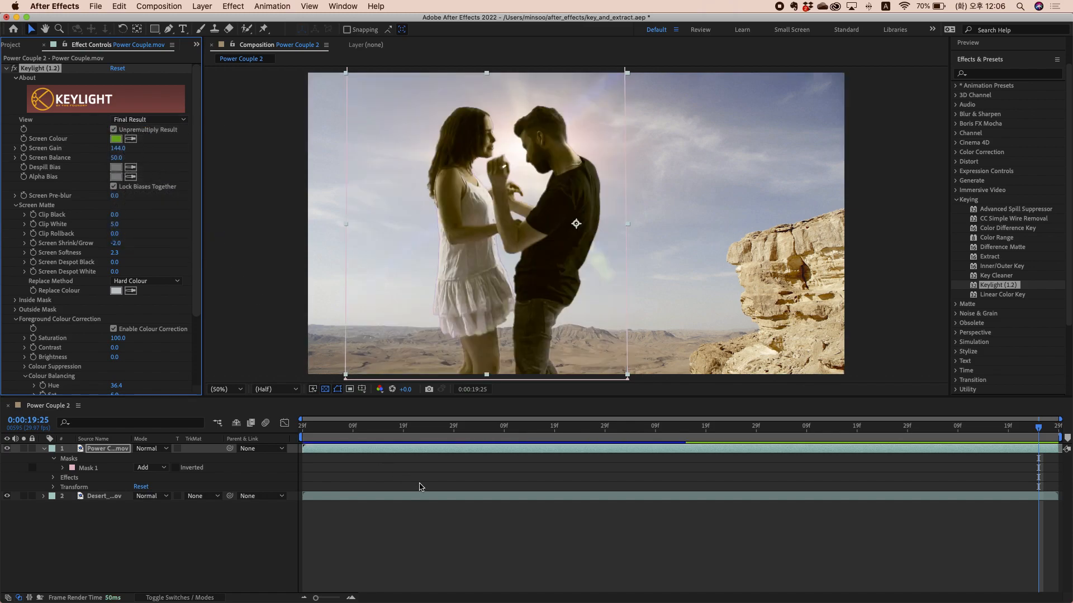
Step: Preview the composite to 0:00:18:17 and warm the couple further with the Colour Balance Wheel to Hue 30.8 and Sat 13.7
click(360, 436)
drag(360, 435, 784, 453)
key(space)
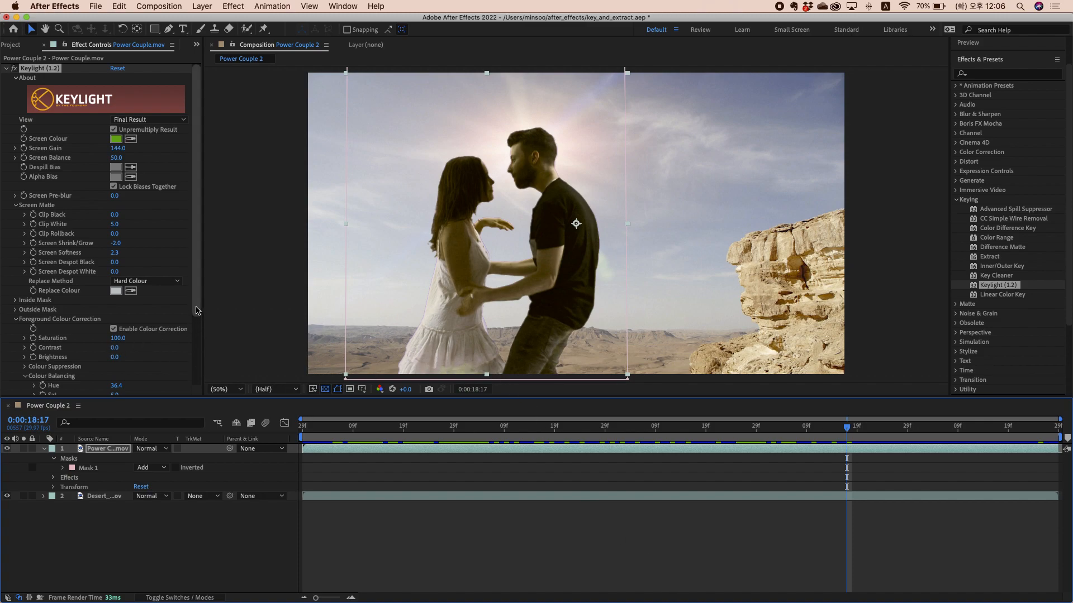
scroll(191, 381, down, 5)
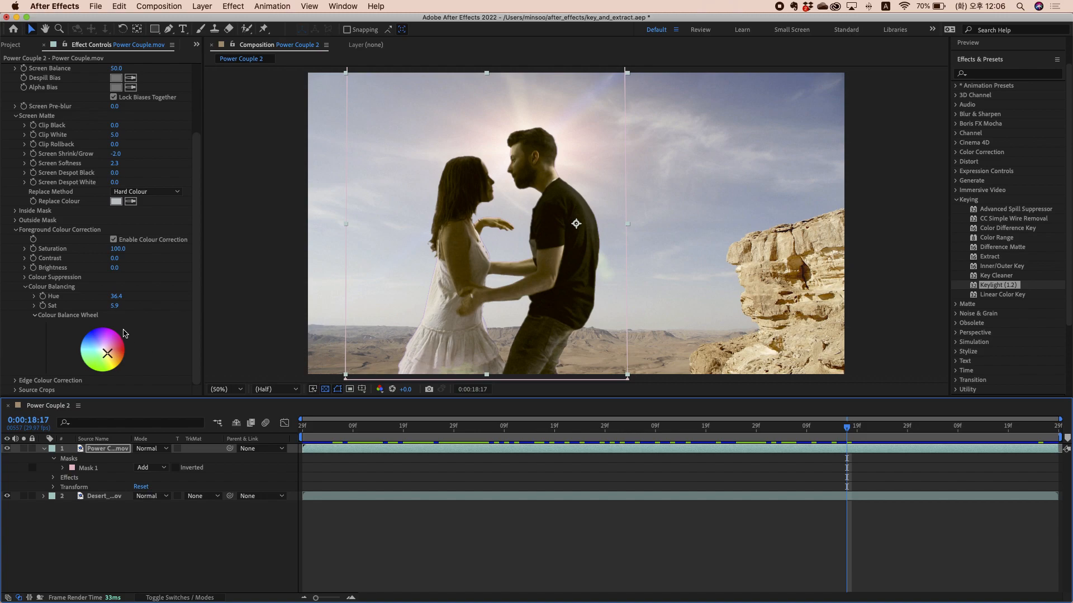
drag(109, 358, 112, 358)
drag(112, 359, 116, 361)
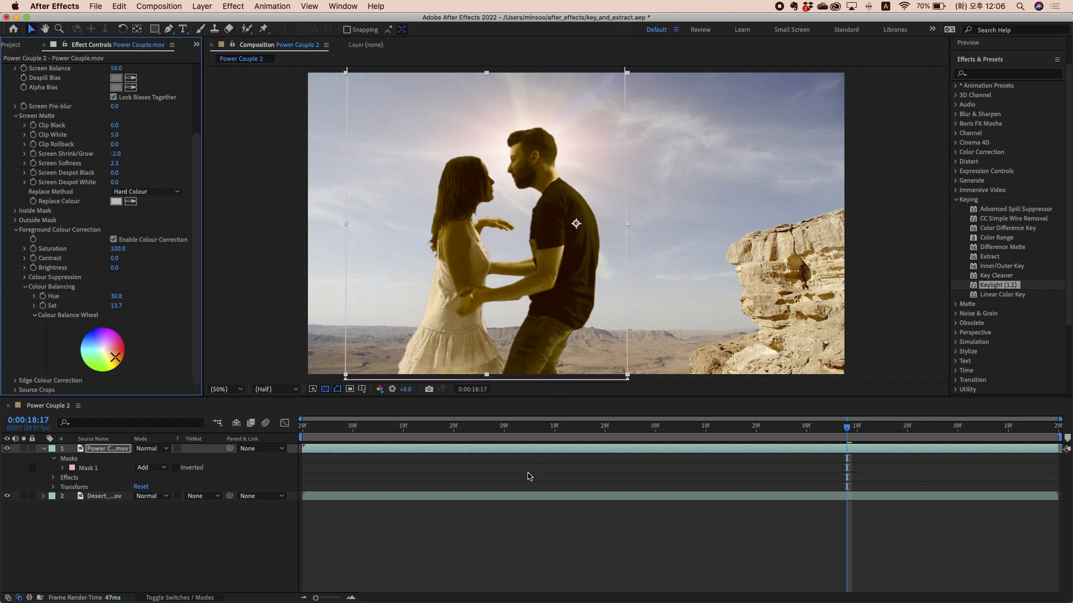
Step: Scrub through the warmer composite, play it in an enlarged view with layer controls hidden, and stop around 0:00:16:11
drag(410, 435, 776, 447)
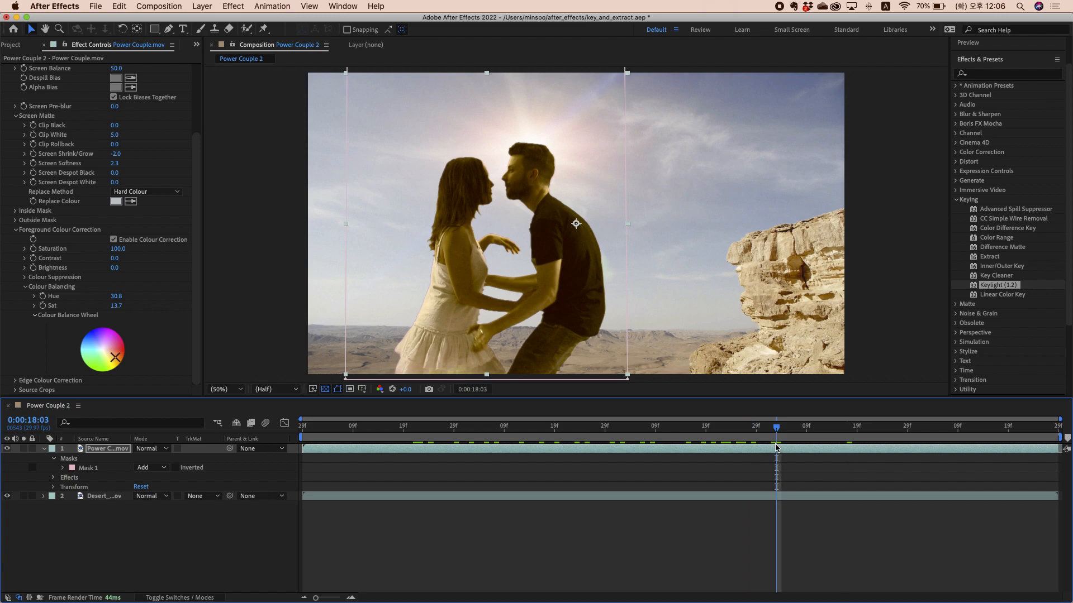
key(grave)
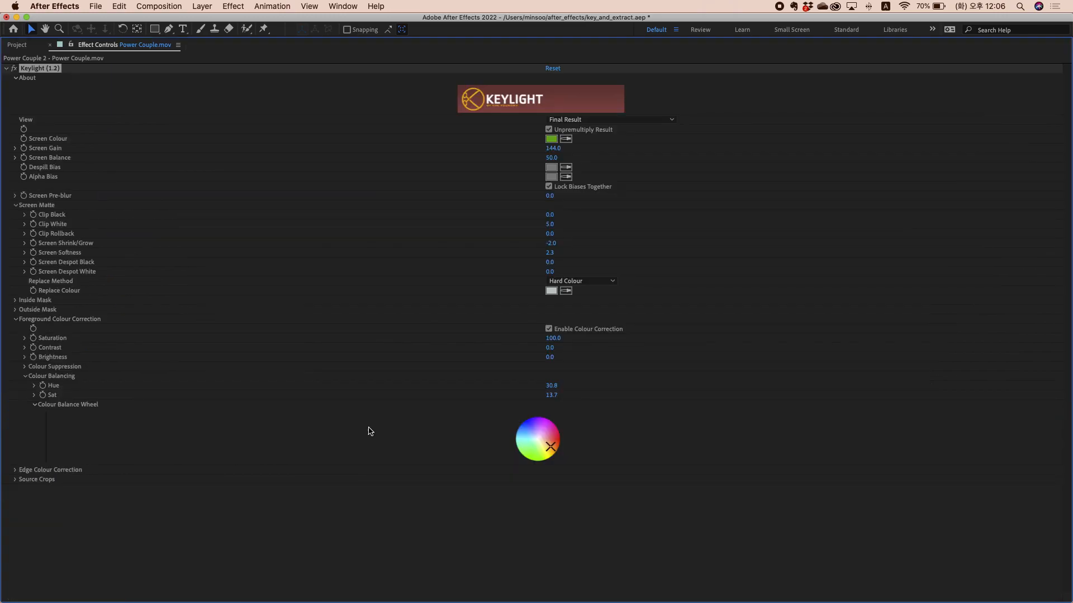
key(grave)
key(grave)
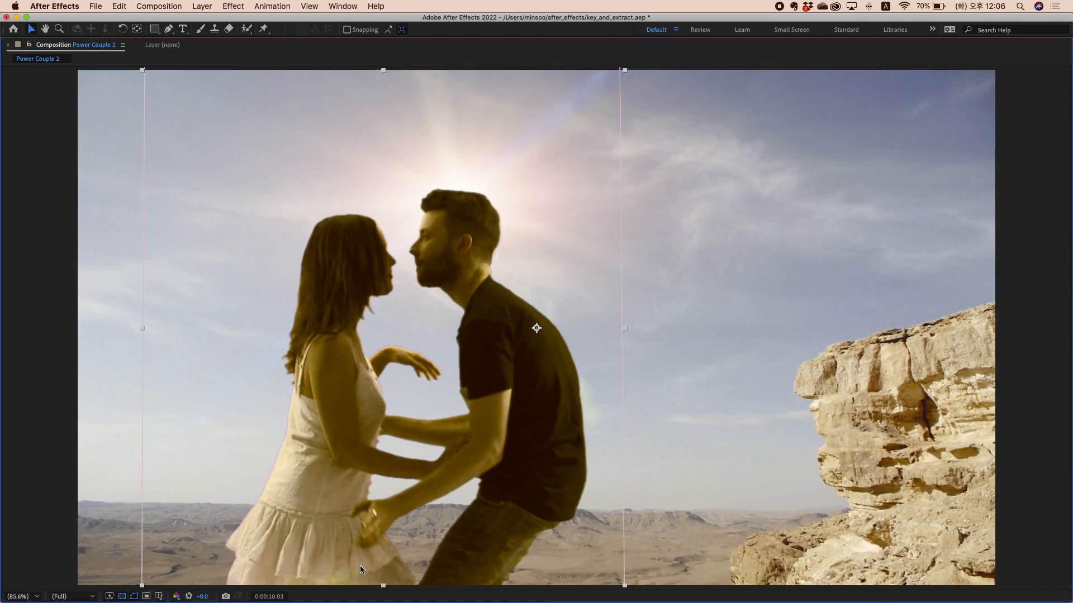
key(super+shift+h)
key(space)
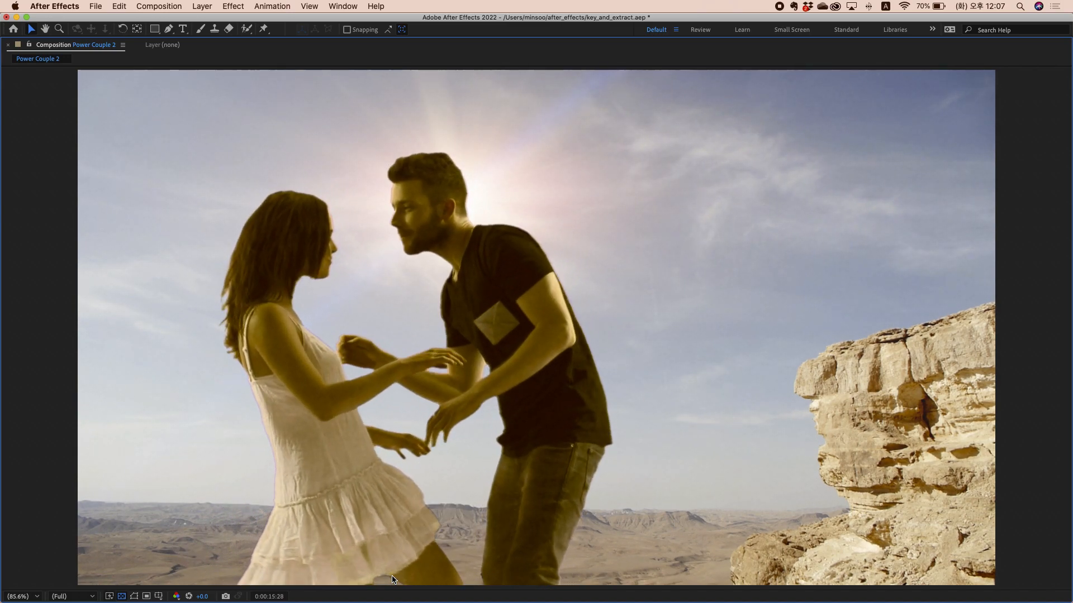
key(space)
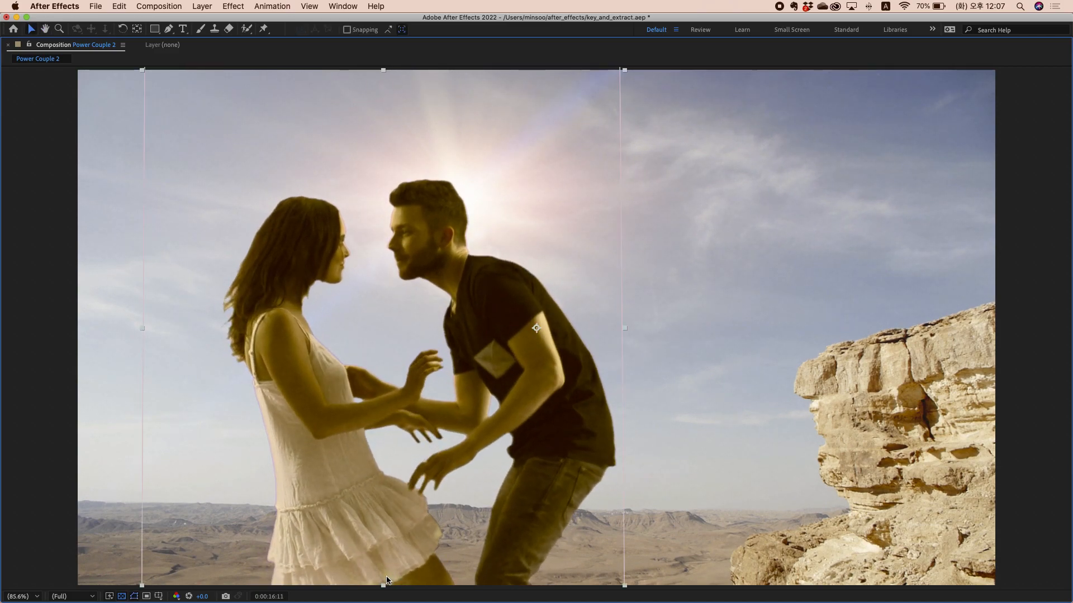
key(grave)
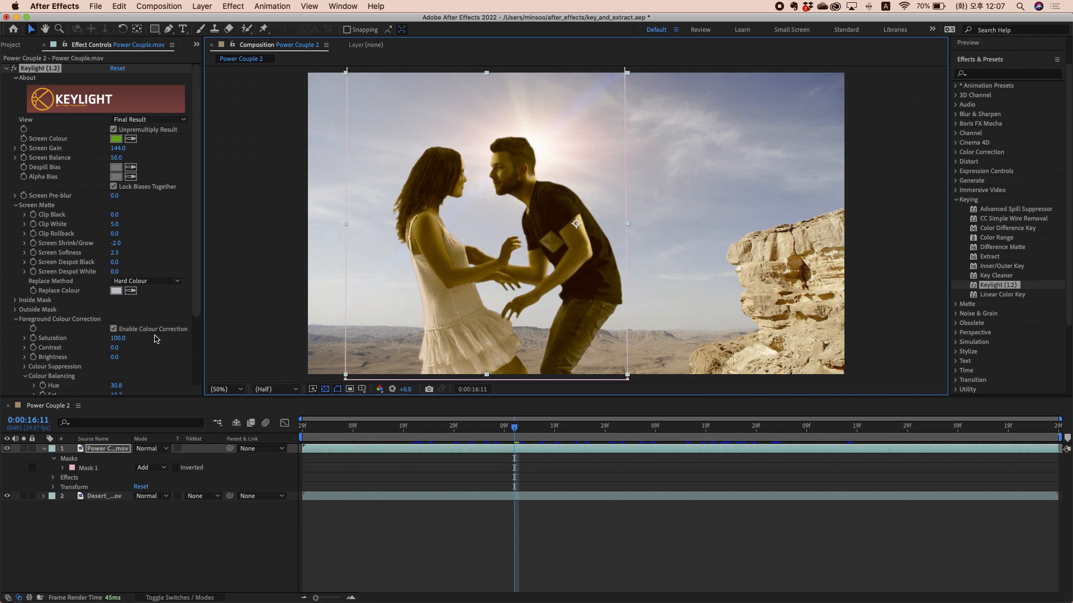
Step: Soften the couple's tint with the Colour Balance Wheel to Hue 41.0 and Sat 7.6, and set Saturation to 122.0
scroll(111, 346, down, 4)
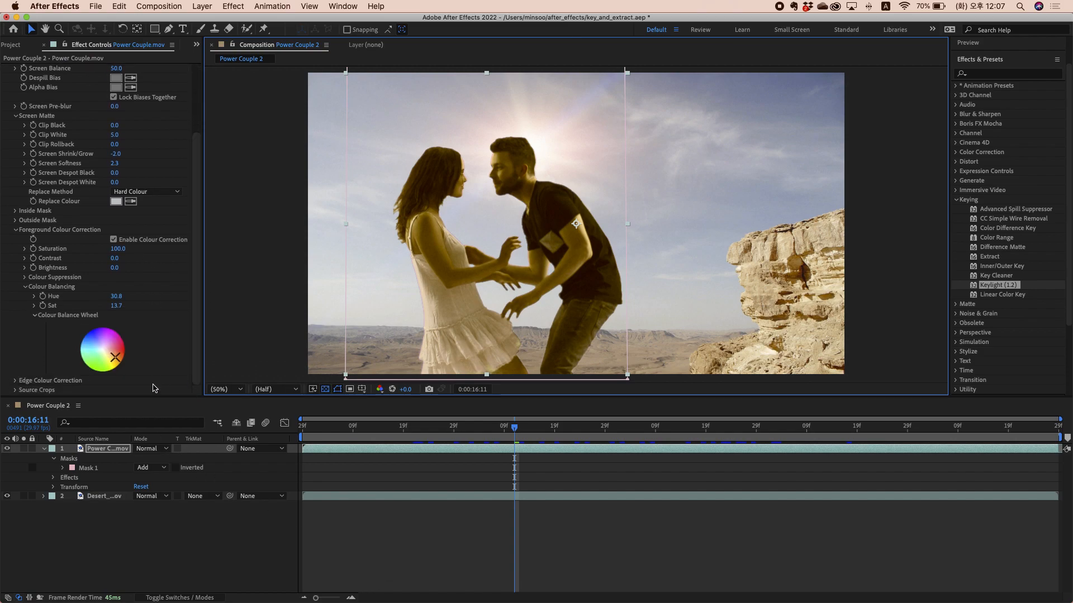
drag(116, 357, 109, 354)
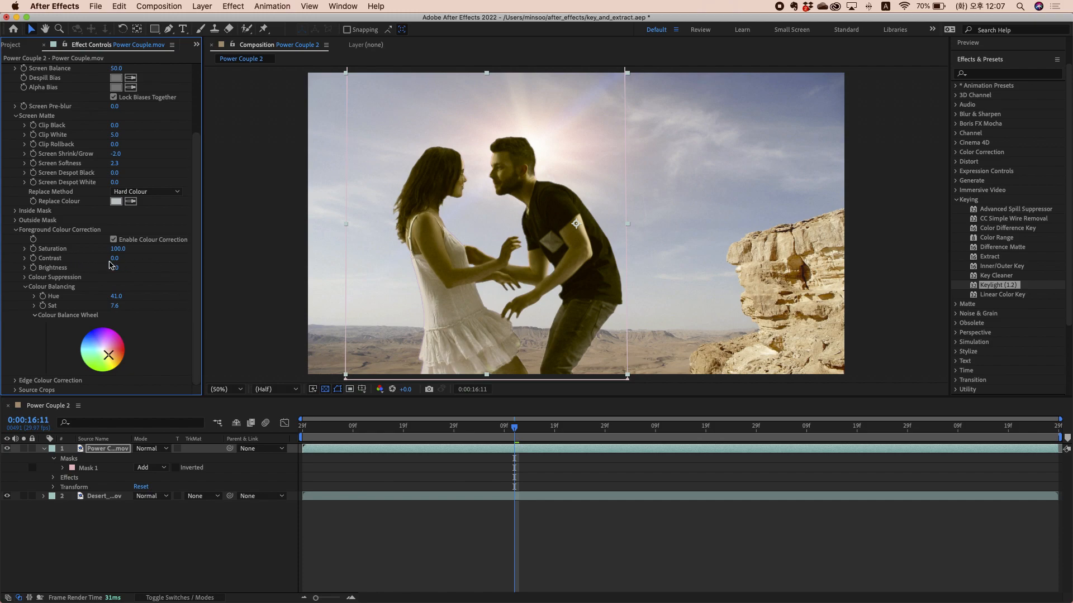
mouse_move(116, 249)
mouse_down()
mouse_move(95, 249)
mouse_move(130, 252)
mouse_move(71, 250)
mouse_move(132, 250)
mouse_up()
Step: Try Replace Colours for Keylight's Hard Colour method, sampled from the desert ground and from the pale horizon beside the man's legs
drag(199, 294, 194, 220)
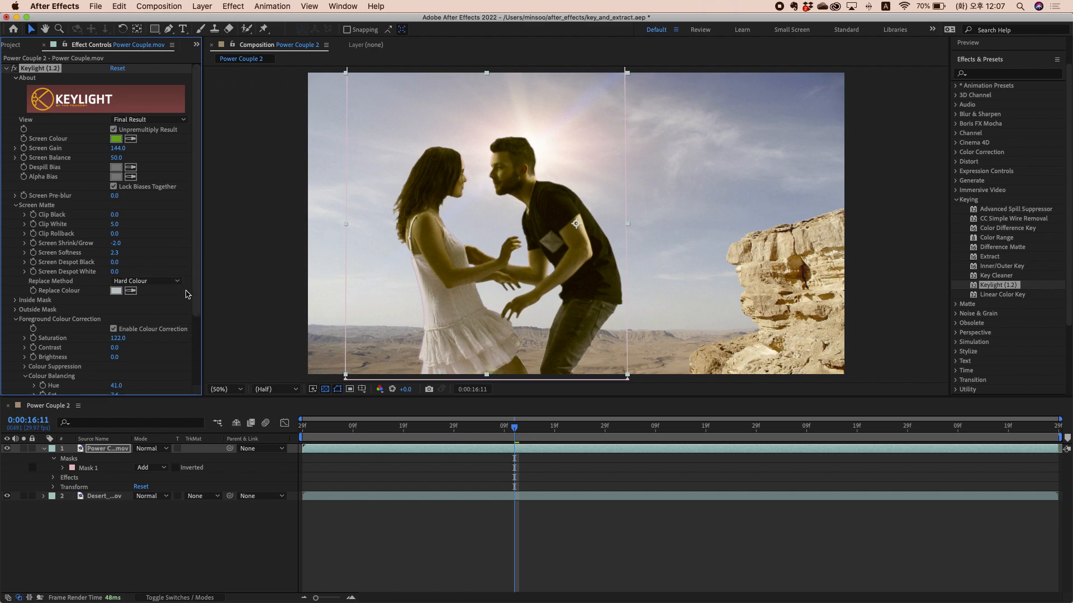
click(130, 291)
click(530, 358)
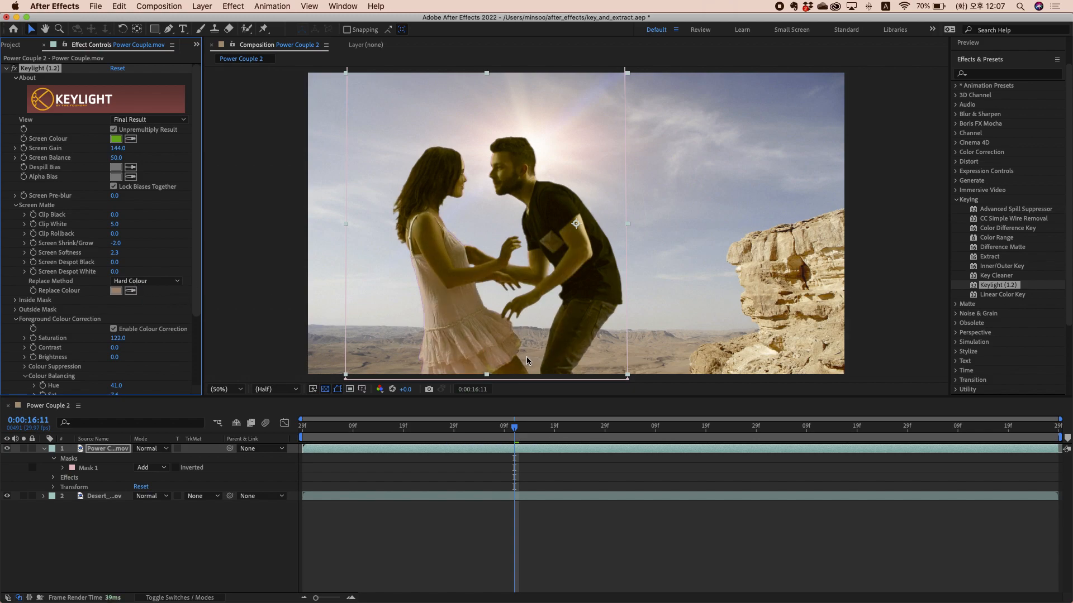
click(130, 290)
click(532, 330)
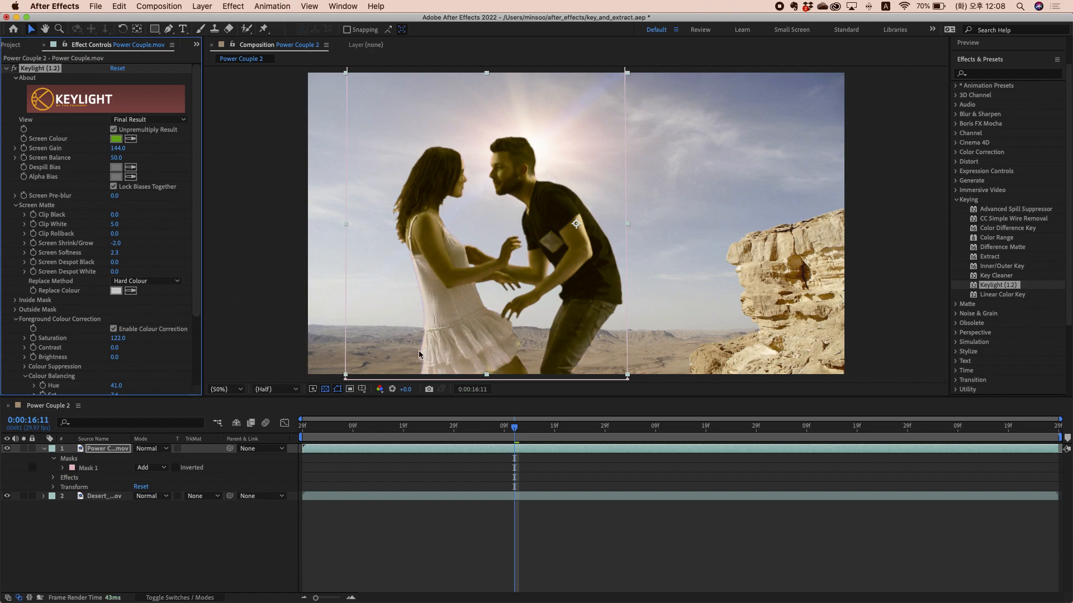
Step: At 0:00:19:15, sample the Replace Colour from the sky just above the desert horizon and preview the composite from the start
drag(516, 433, 988, 463)
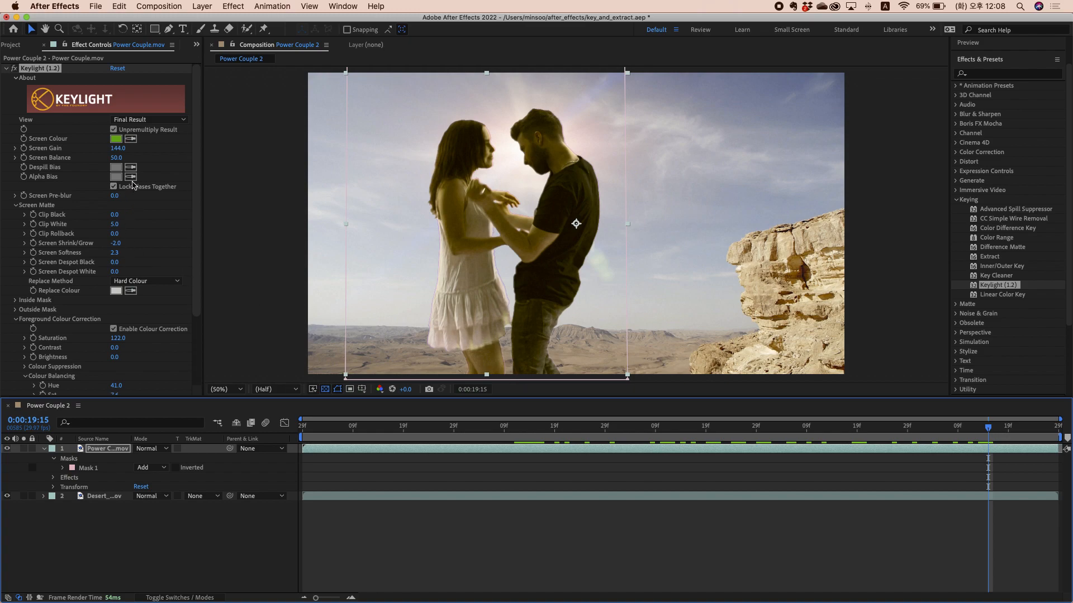
click(130, 291)
click(130, 291)
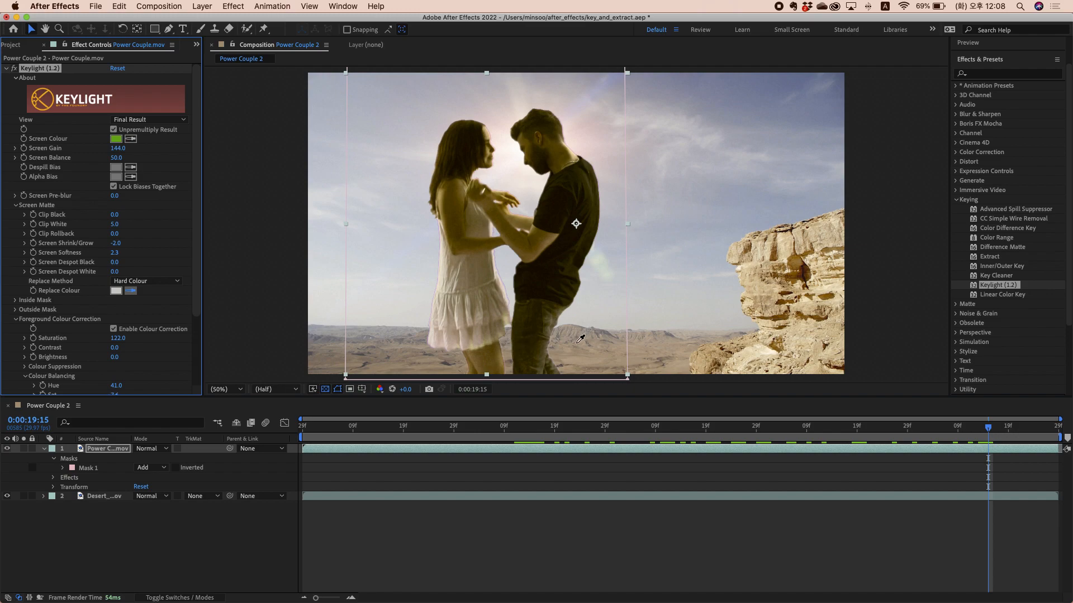
click(579, 340)
click(130, 291)
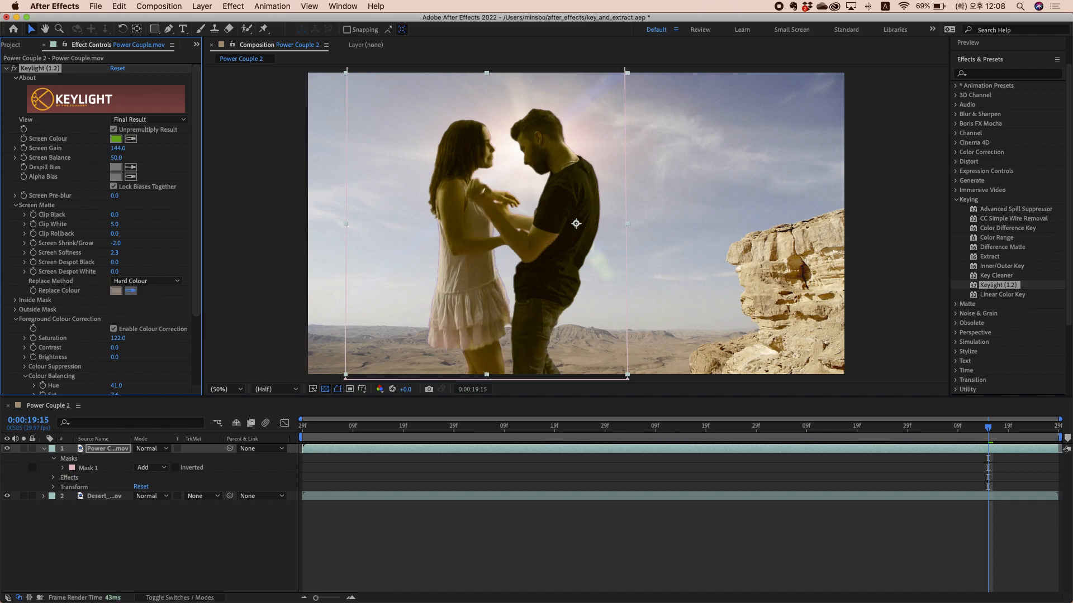
click(572, 318)
drag(981, 441, 292, 404)
key(space)
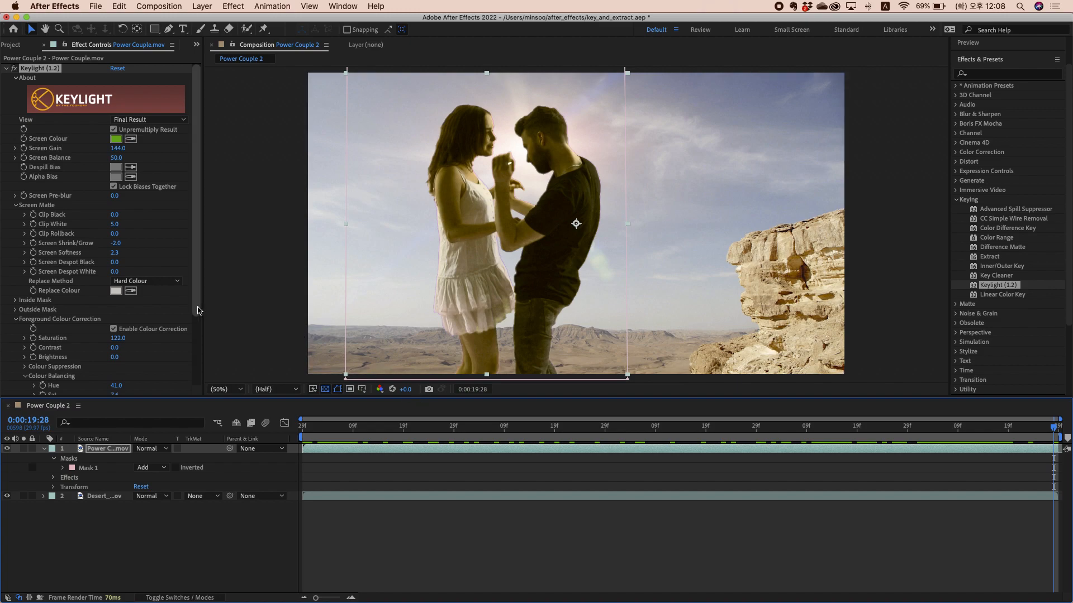
drag(197, 308, 195, 376)
drag(203, 336, 201, 266)
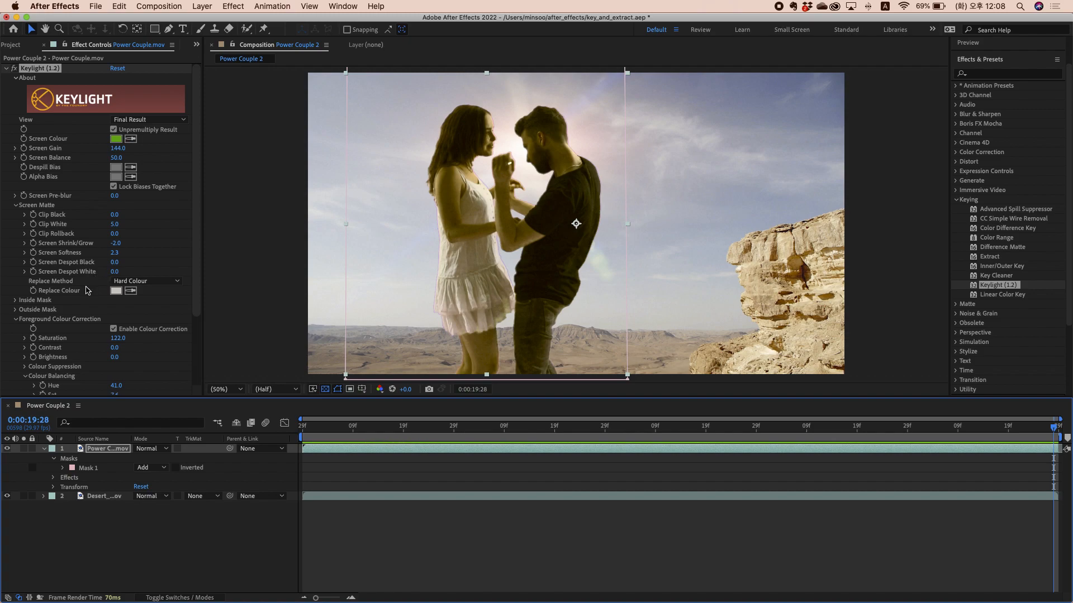
drag(196, 308, 196, 224)
Step: Move the current time to 0:00:15:19, then select the Power Couple layer and collapse its properties in the timeline
click(491, 538)
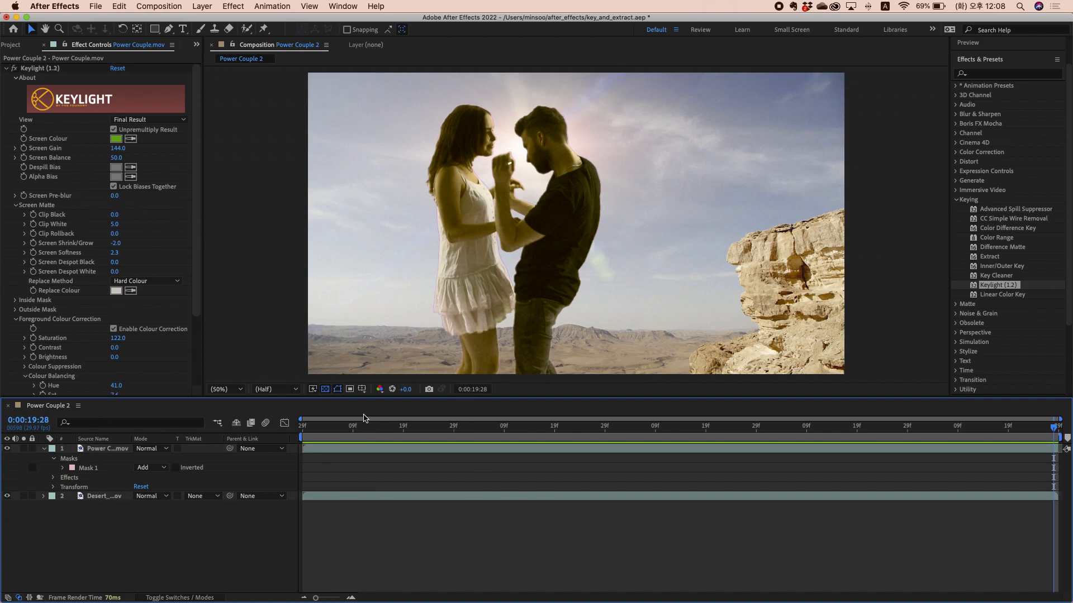
drag(356, 428, 403, 453)
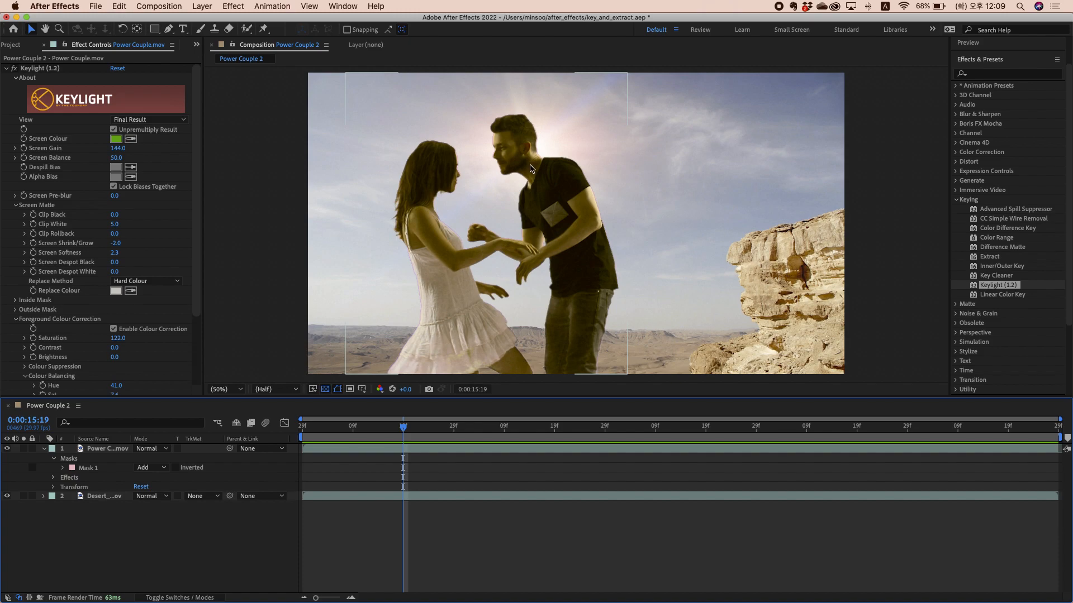
click(108, 450)
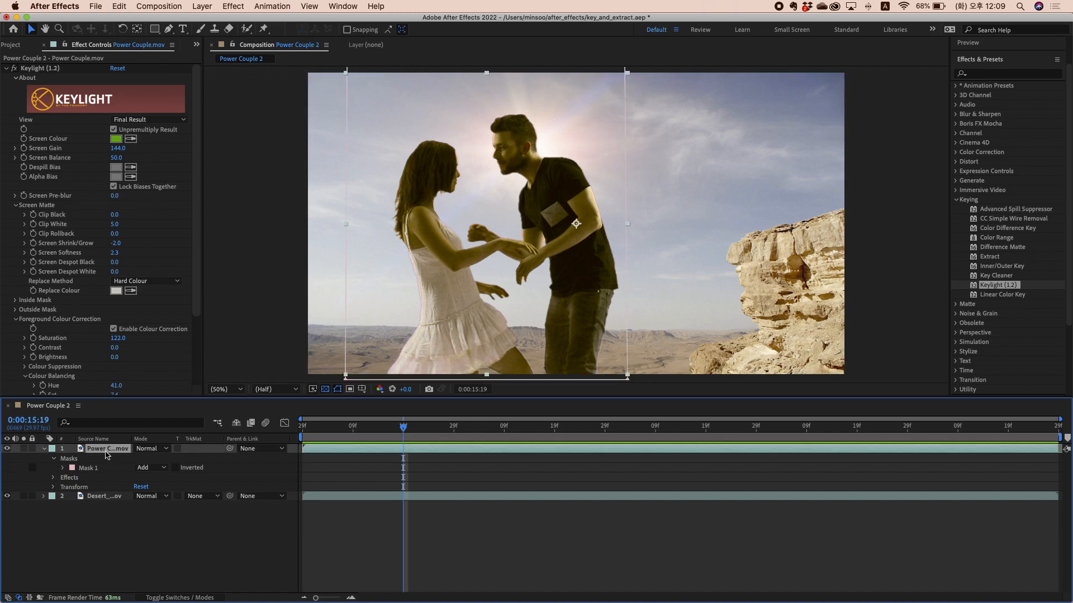
click(44, 449)
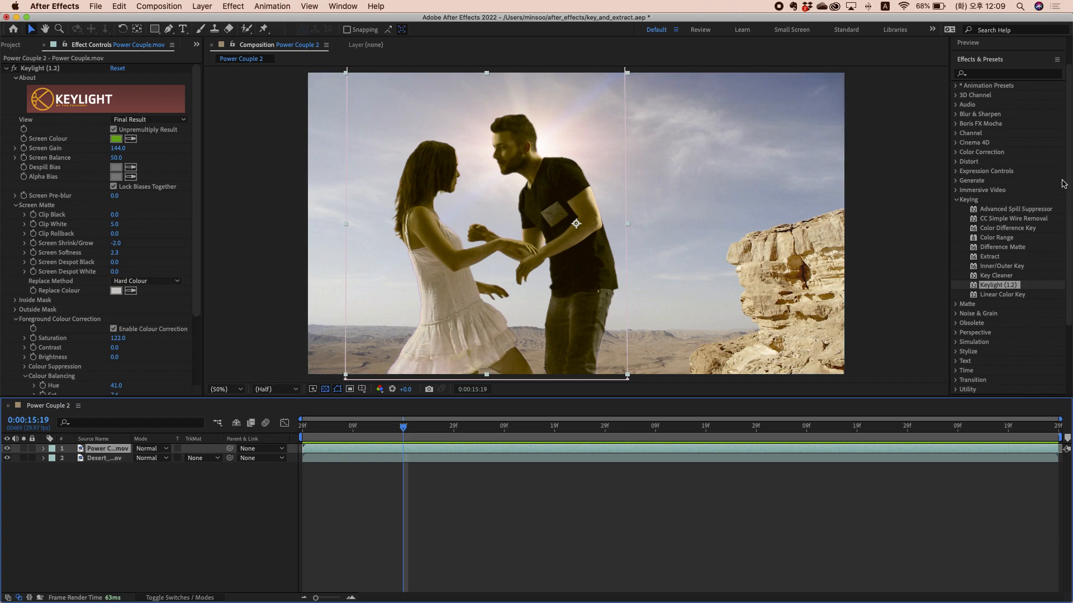
Step: Search the effects library for "grain", then clear the search
click(990, 75)
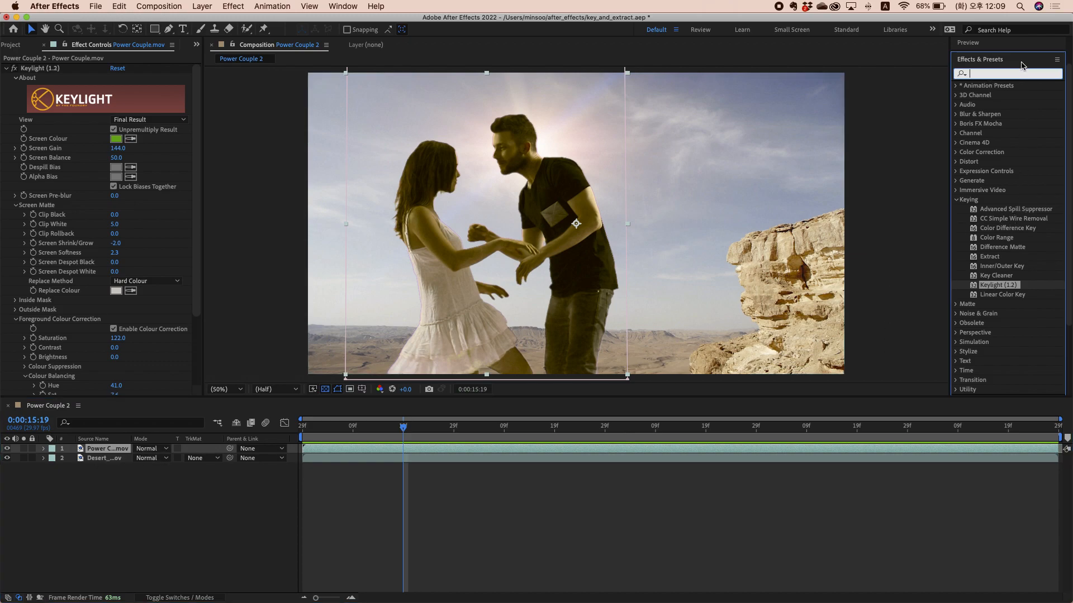
text(gra)
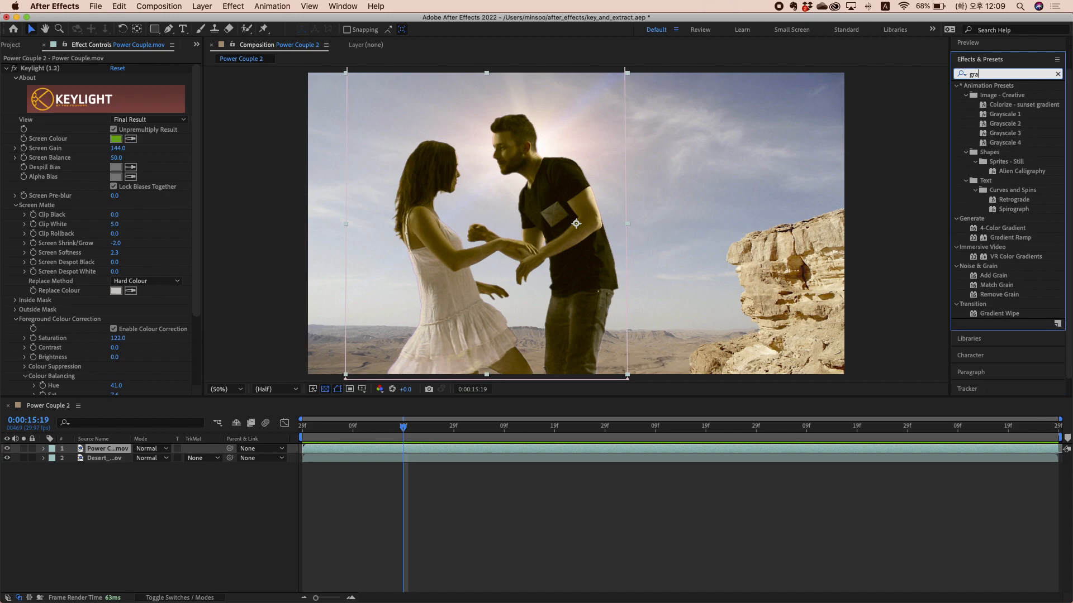
text(in)
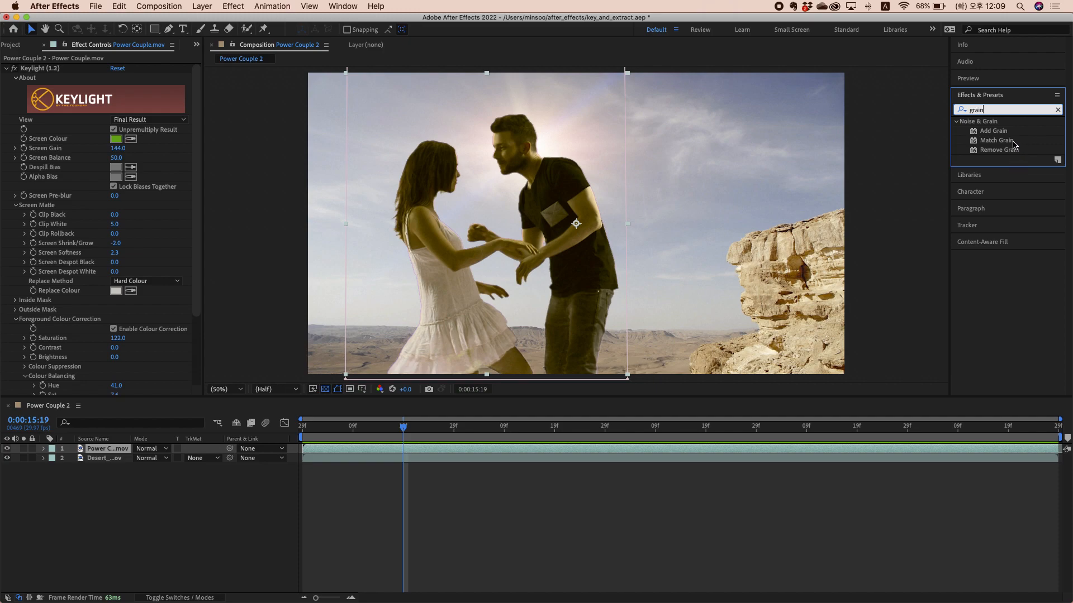
drag(998, 111, 960, 106)
key(BackSpace)
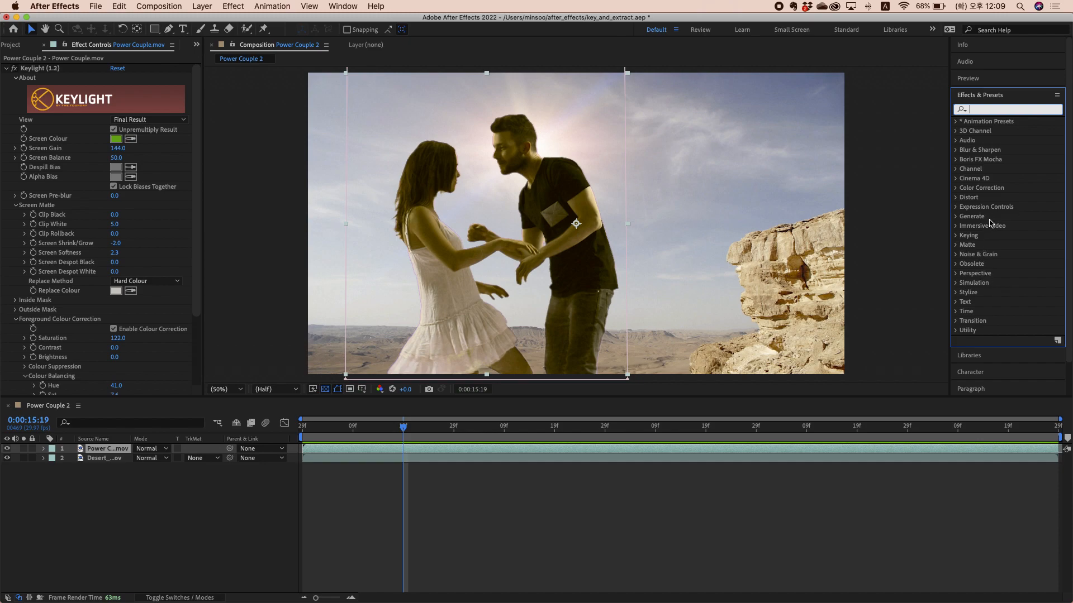
Step: Apply the Noise HLS Auto effect from Noise & Grain to the Power Couple layer and collapse the Keylight settings
scroll(989, 223, down, 2)
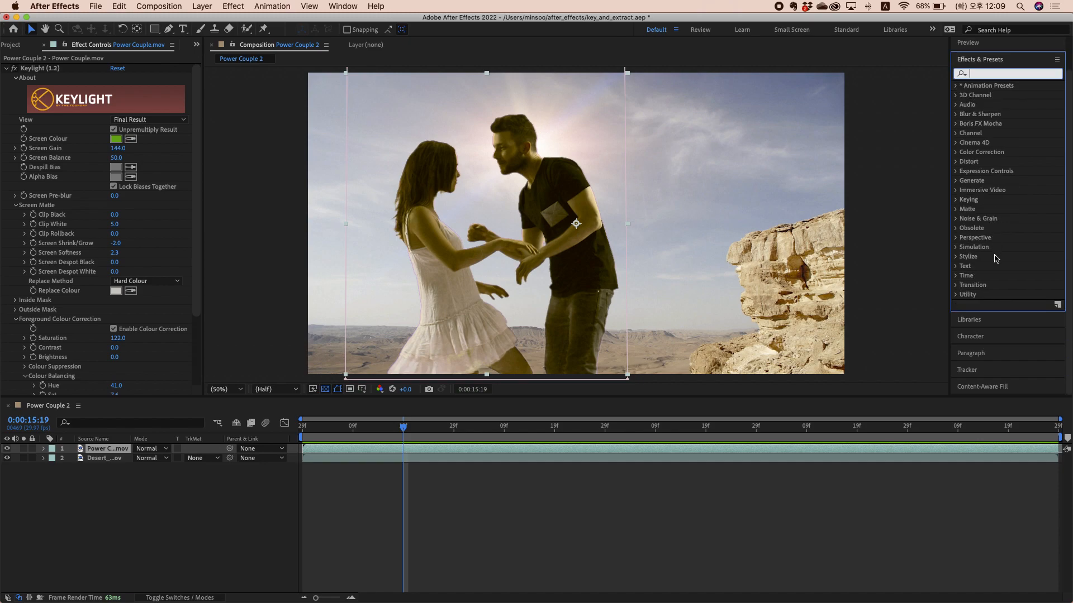
click(957, 220)
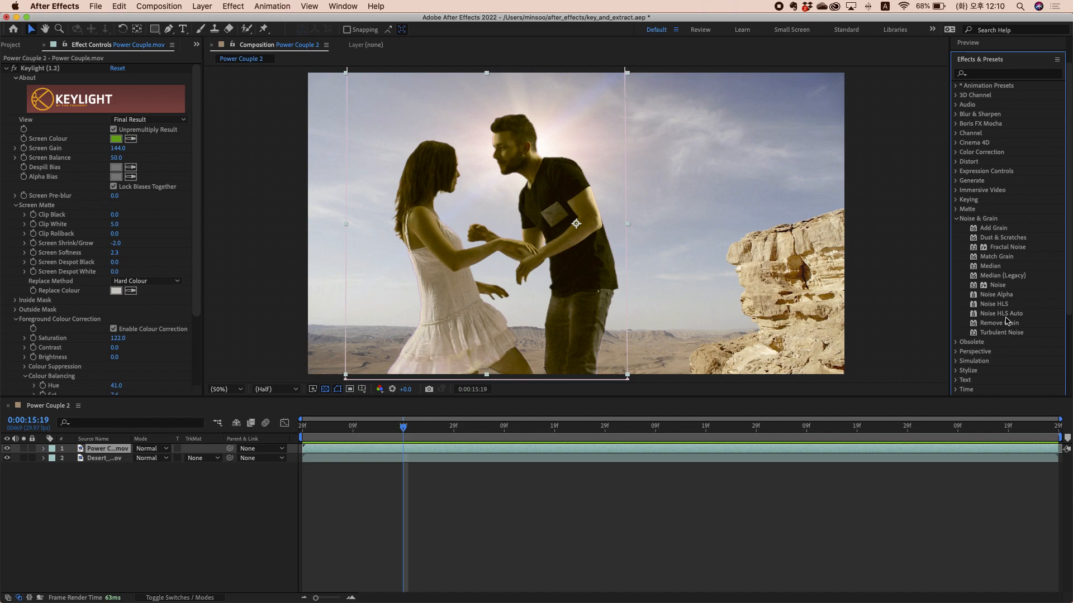
click(1004, 315)
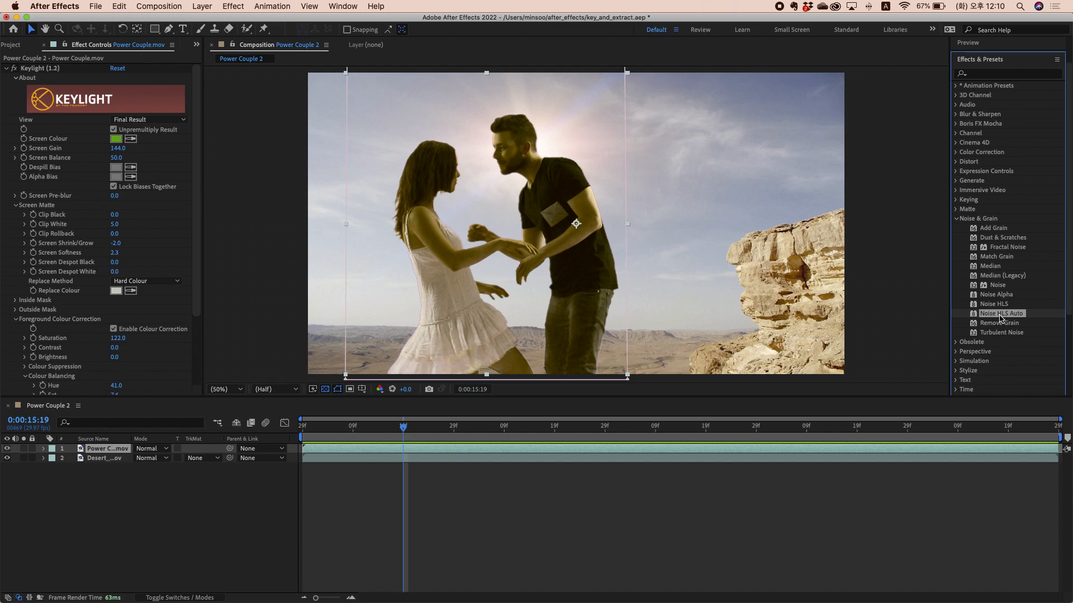
drag(995, 316, 778, 453)
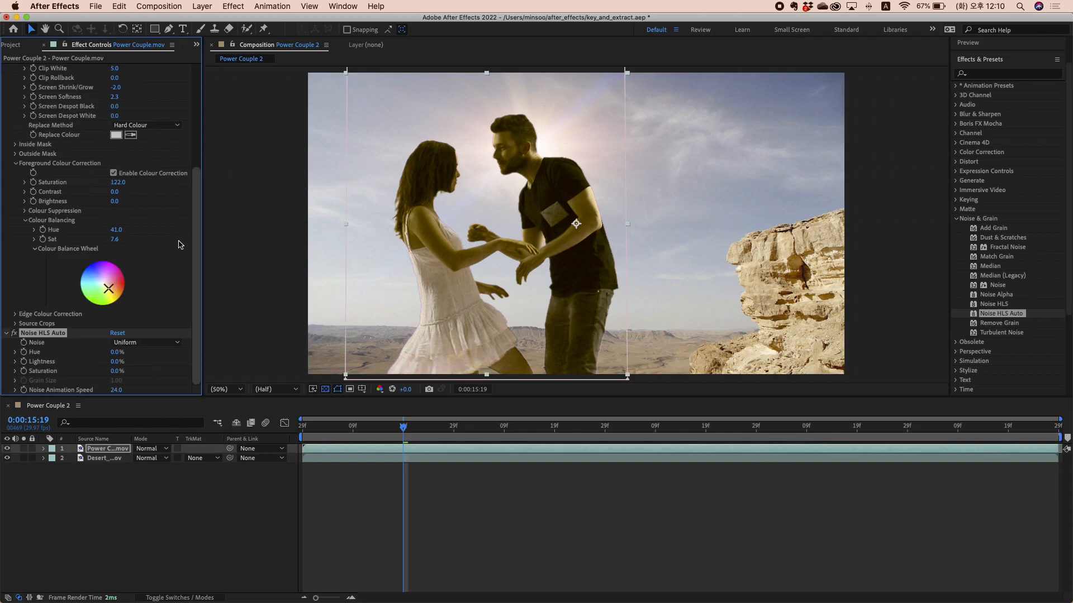
scroll(50, 138, up, 3)
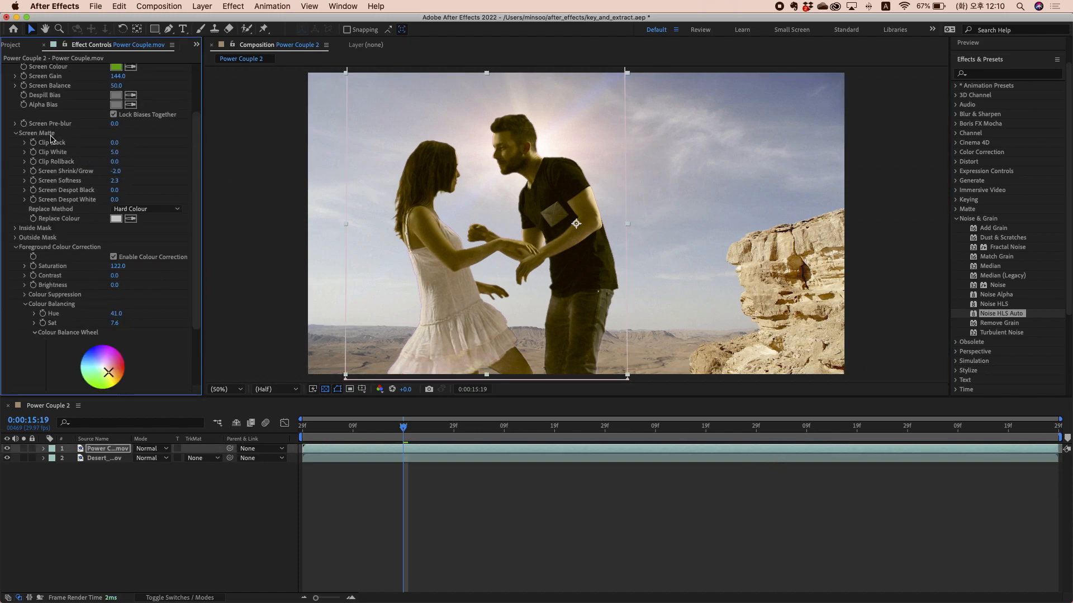
scroll(50, 139, up, 3)
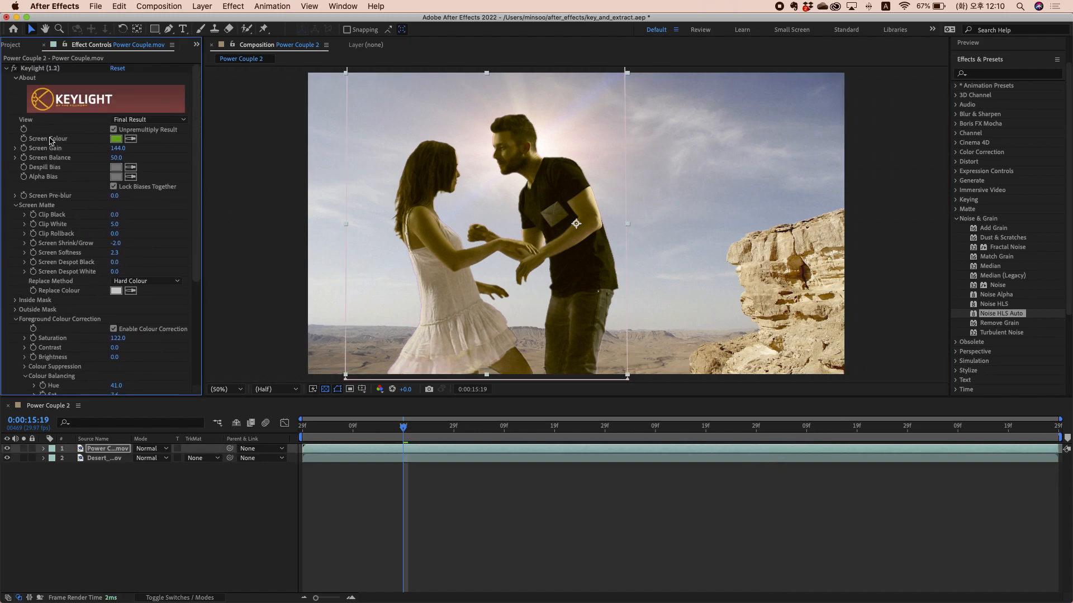
click(7, 69)
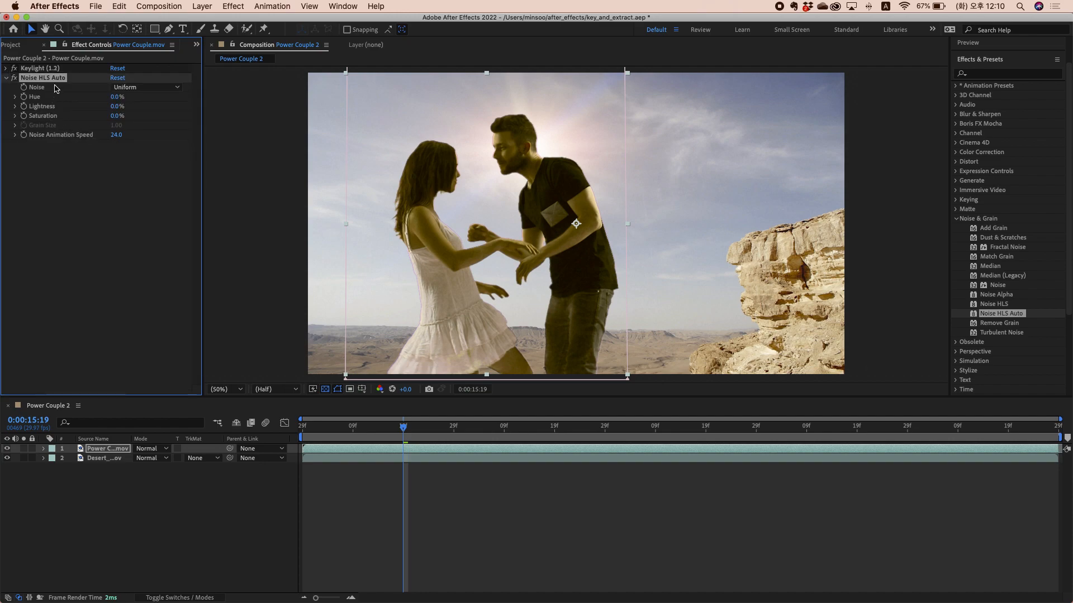
Step: Set the Noise HLS Auto effect's noise type to Grain and its Lightness to 3%
click(143, 88)
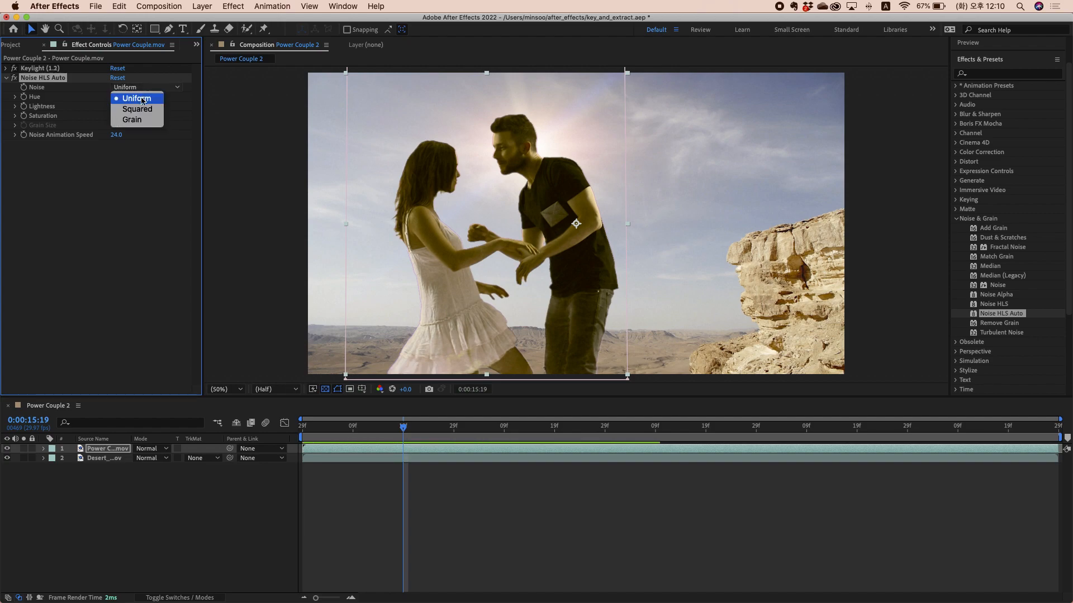
click(138, 119)
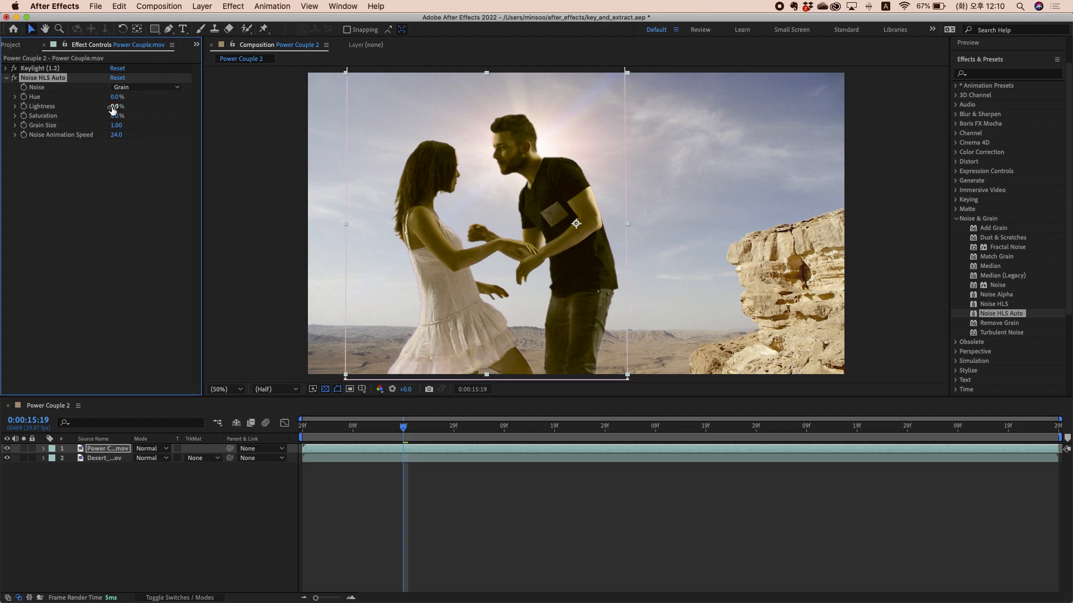
drag(112, 110, 124, 108)
click(119, 107)
text(3)
key(Return)
Step: Preview the grain on the couple in an enlarged composition view, stop at 0:00:16:05, and restore the normal layout
click(506, 255)
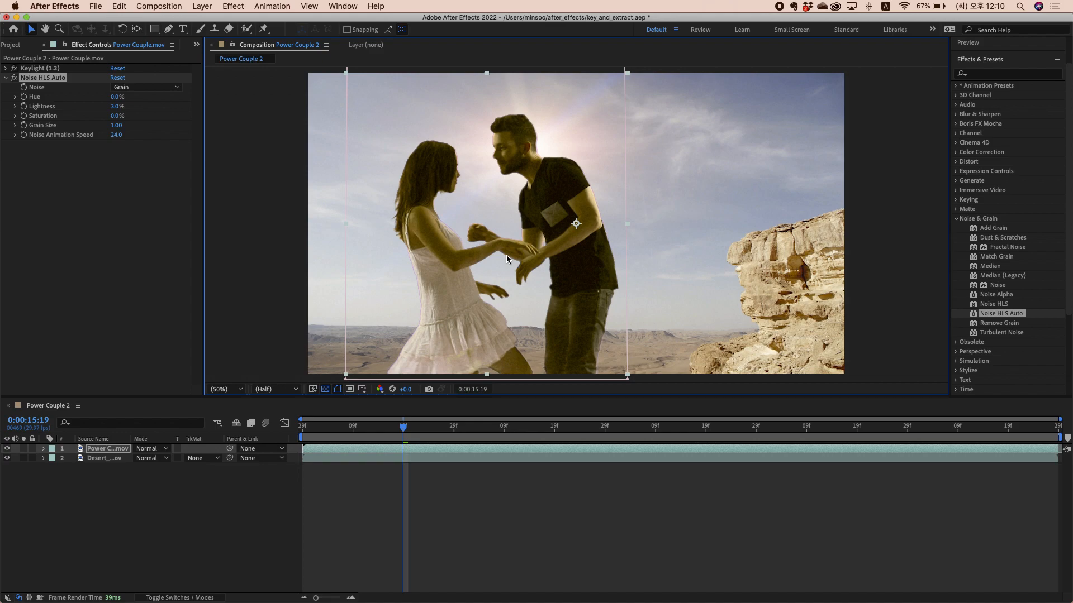
key(grave)
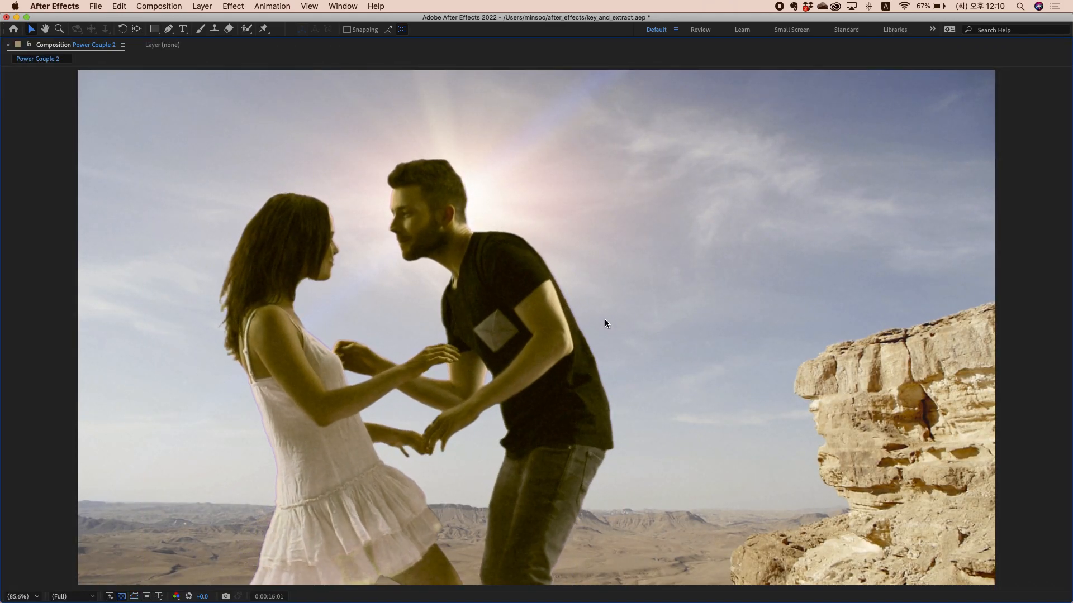
key(space)
click(600, 316)
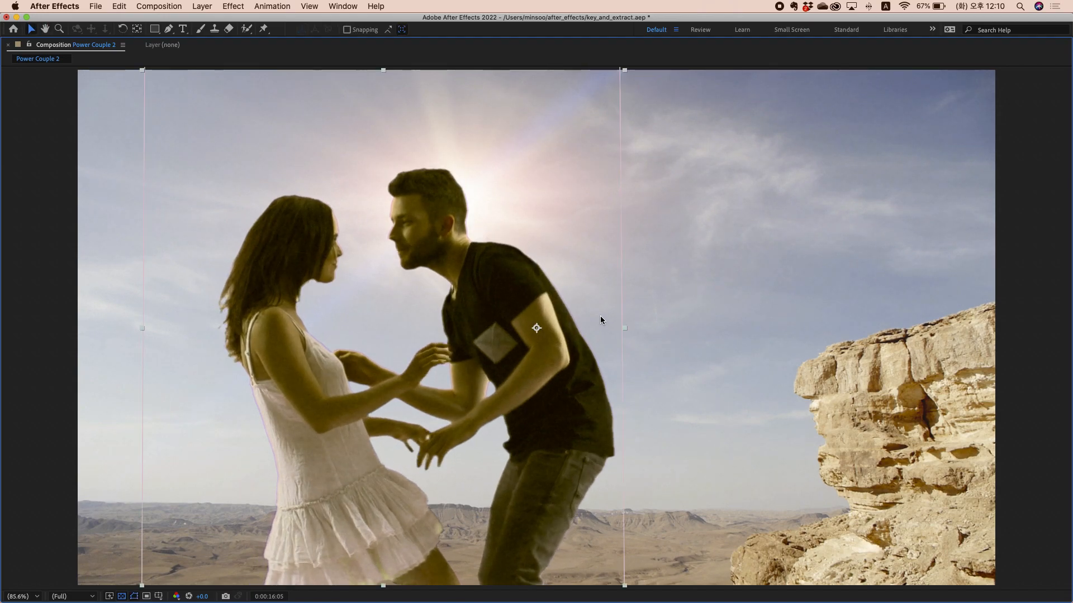
key(grave)
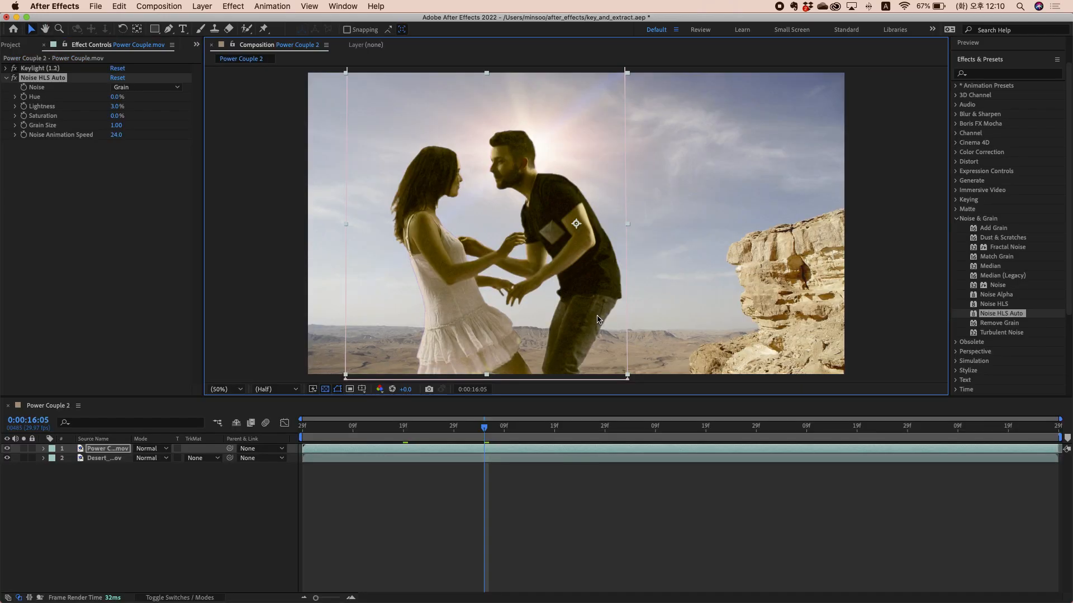
Step: Reduce the Noise HLS Auto grain by setting Lightness to 2%
click(118, 107)
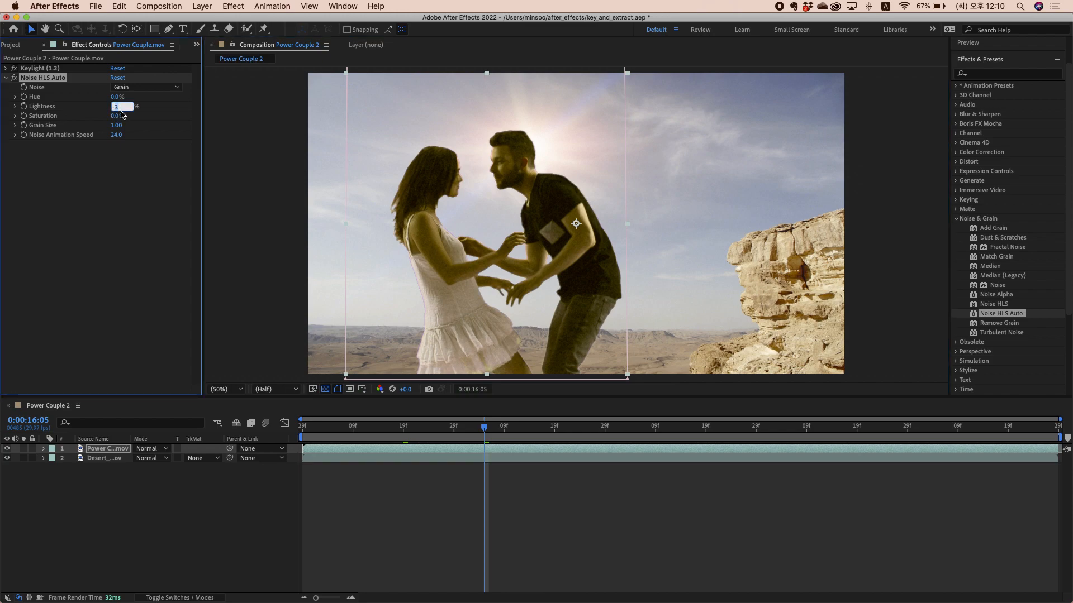
key(Return)
click(113, 184)
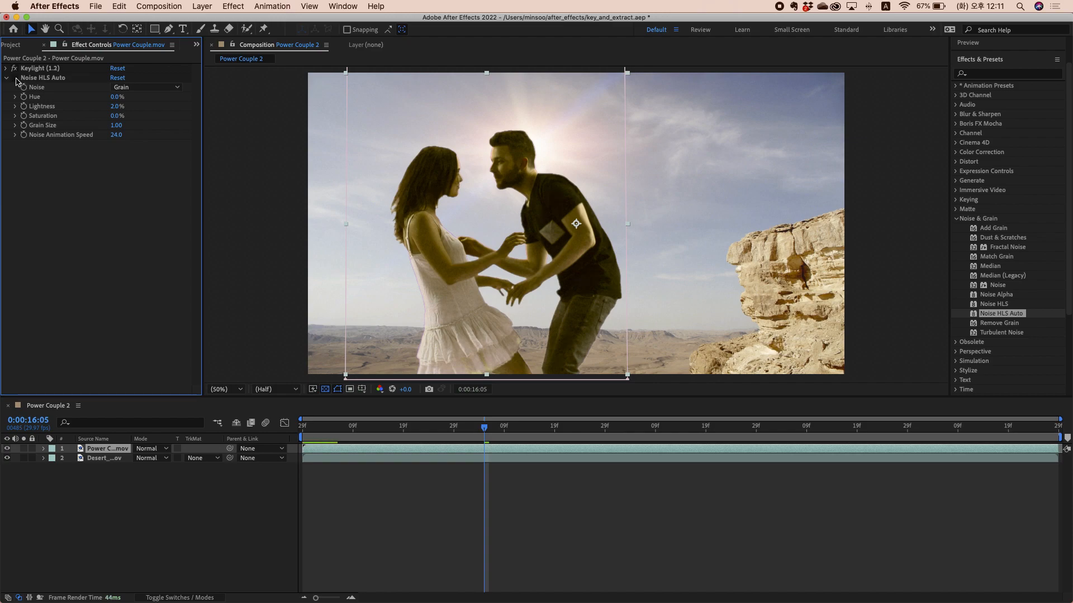
Step: Compare the couple with and without Noise HLS Auto, leave the effect enabled, and collapse its settings
click(15, 79)
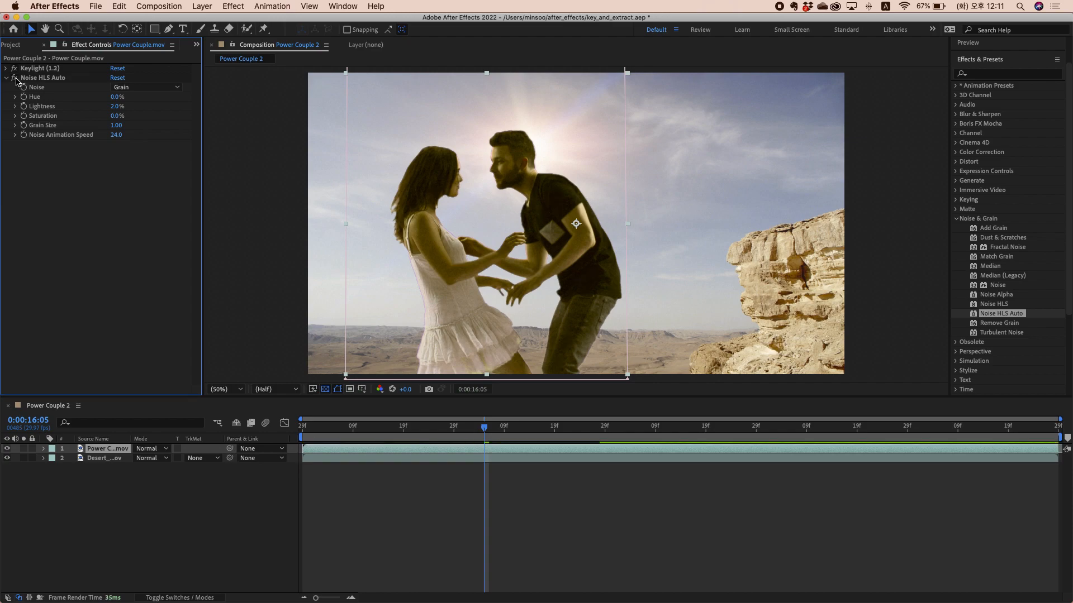
click(15, 79)
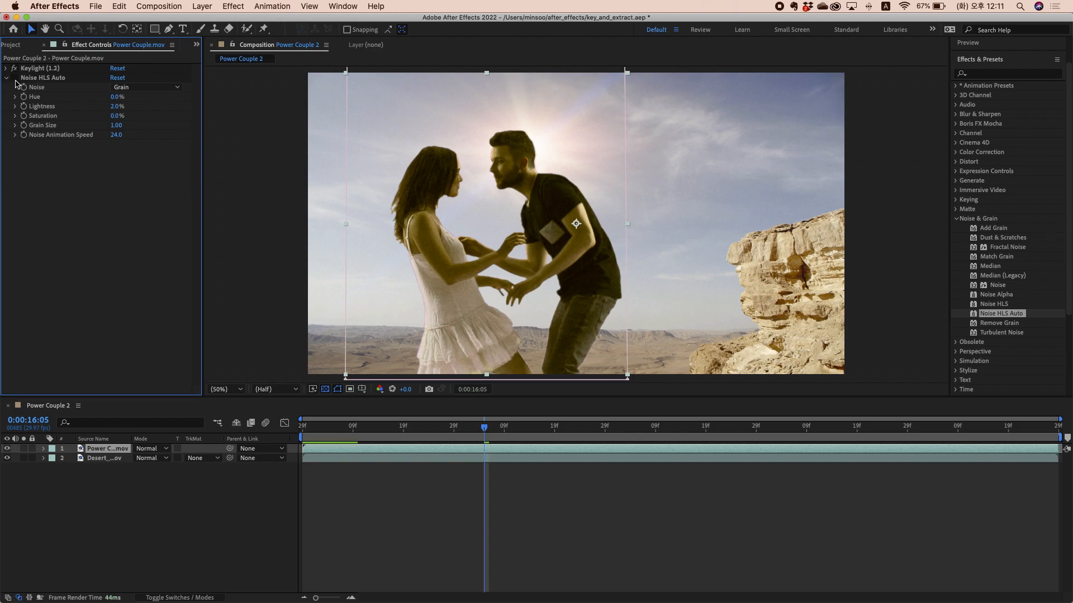
click(15, 78)
click(14, 79)
click(14, 79)
click(14, 79)
click(14, 81)
click(14, 79)
click(7, 80)
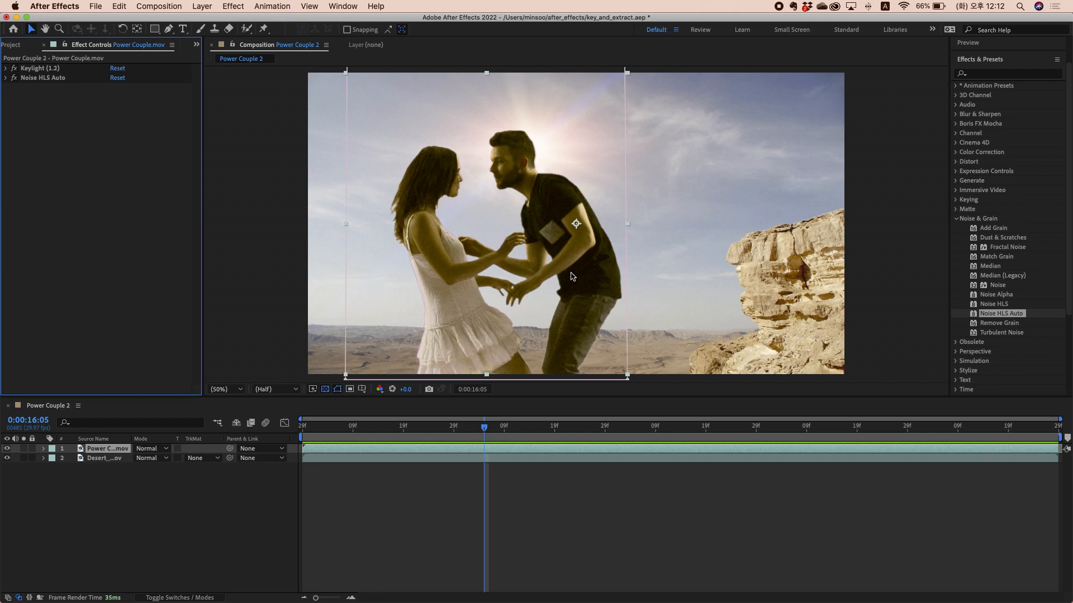
Step: Duplicate the keyed Power Couple layer above the desert background
click(144, 527)
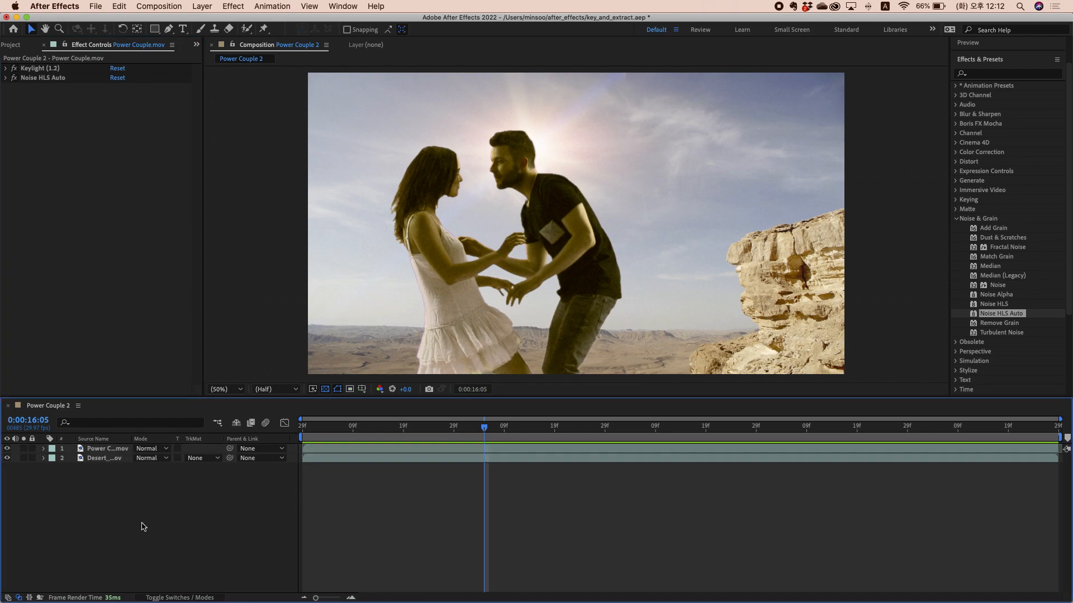
click(114, 450)
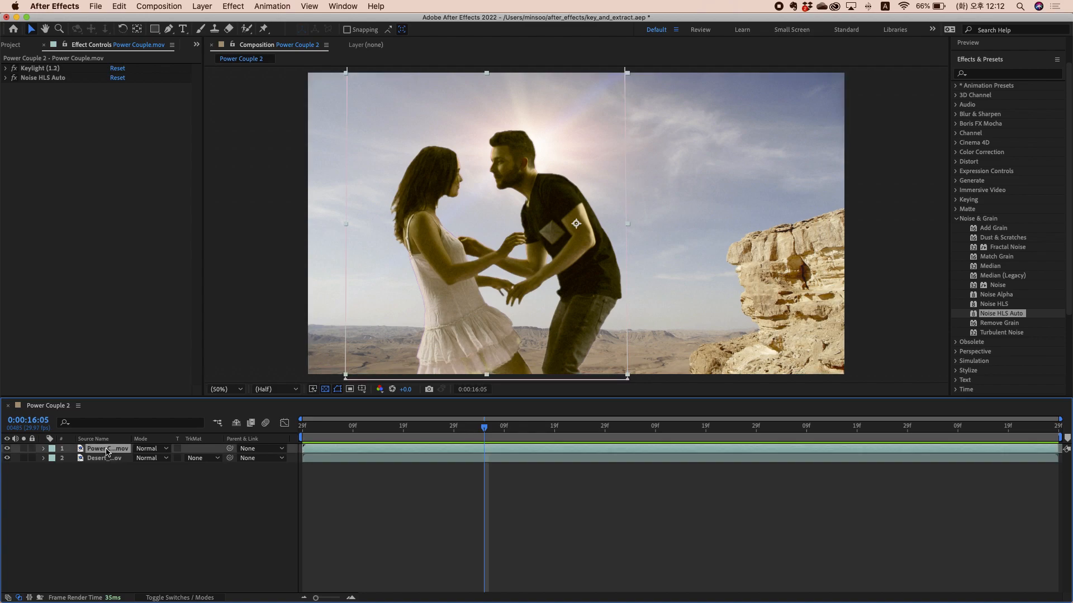
key(super+d)
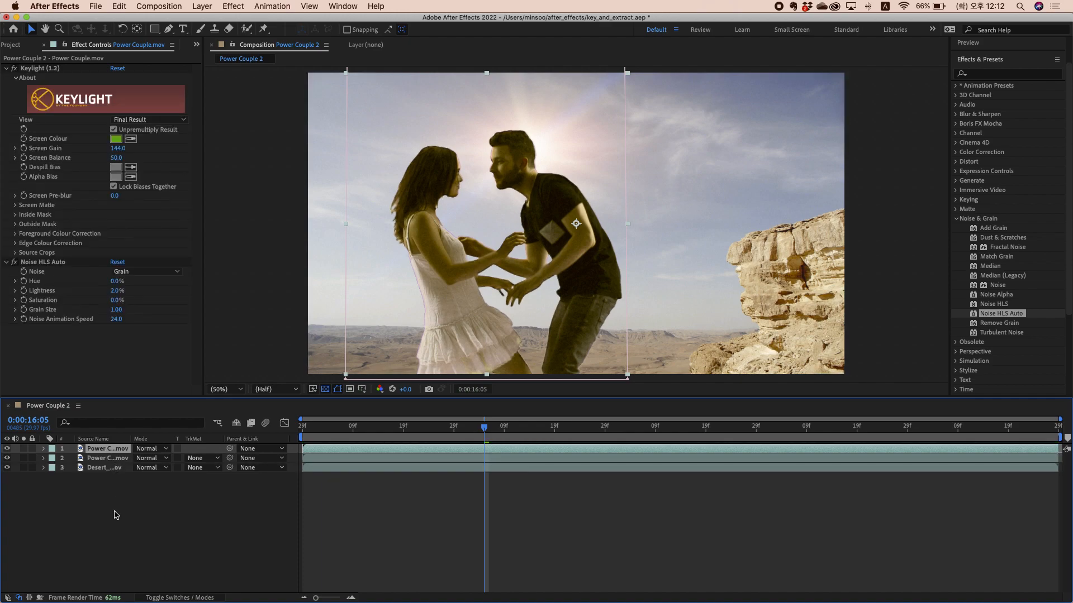
click(108, 493)
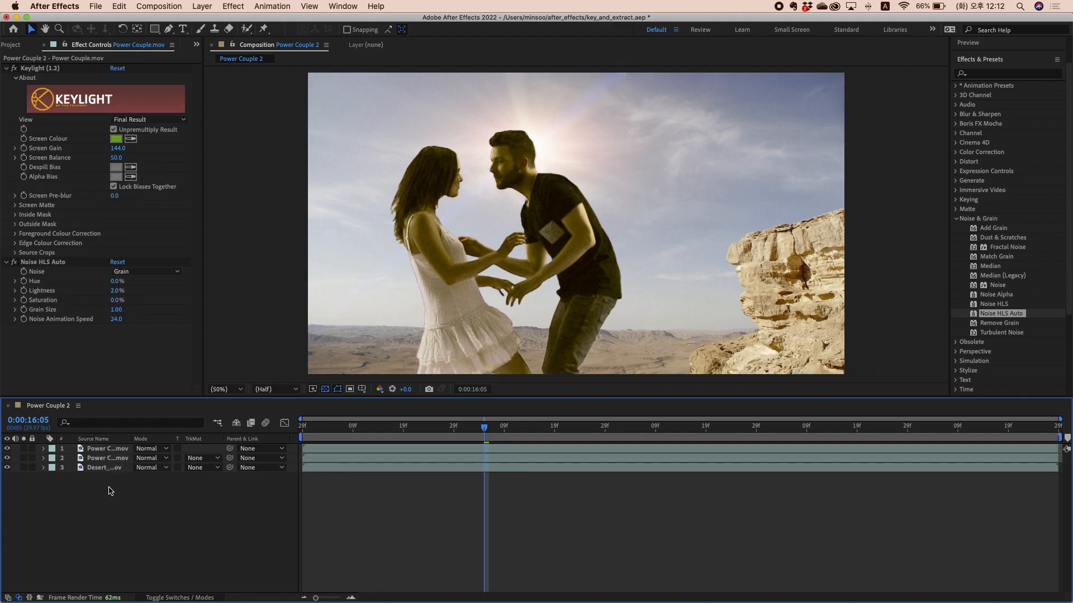
Step: Pre-compose the top Power Couple layer, moving all attributes into the new composition
click(112, 458)
click(108, 449)
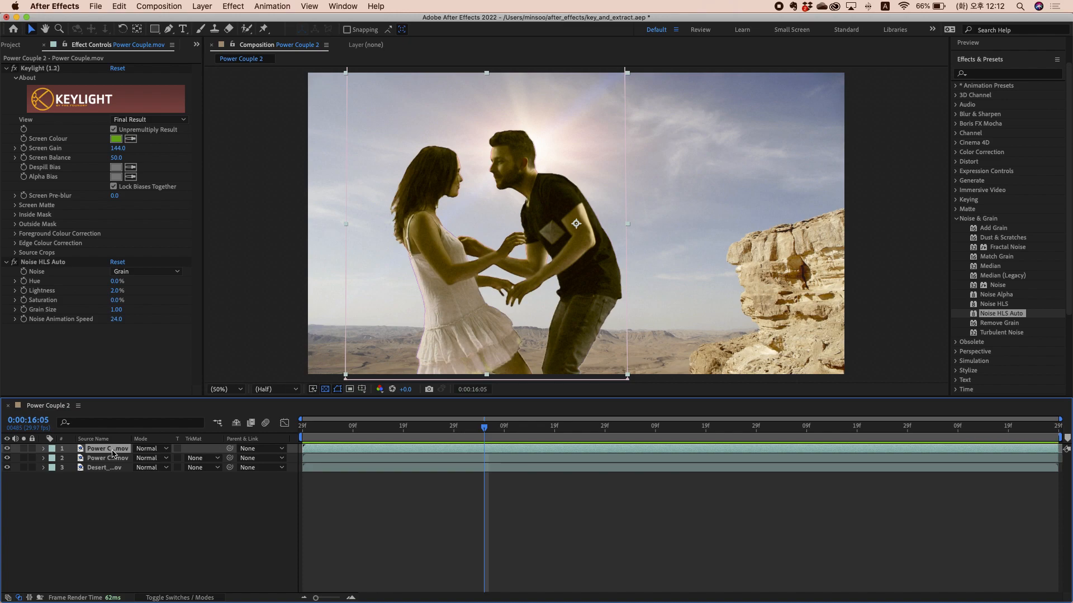
right_click(112, 450)
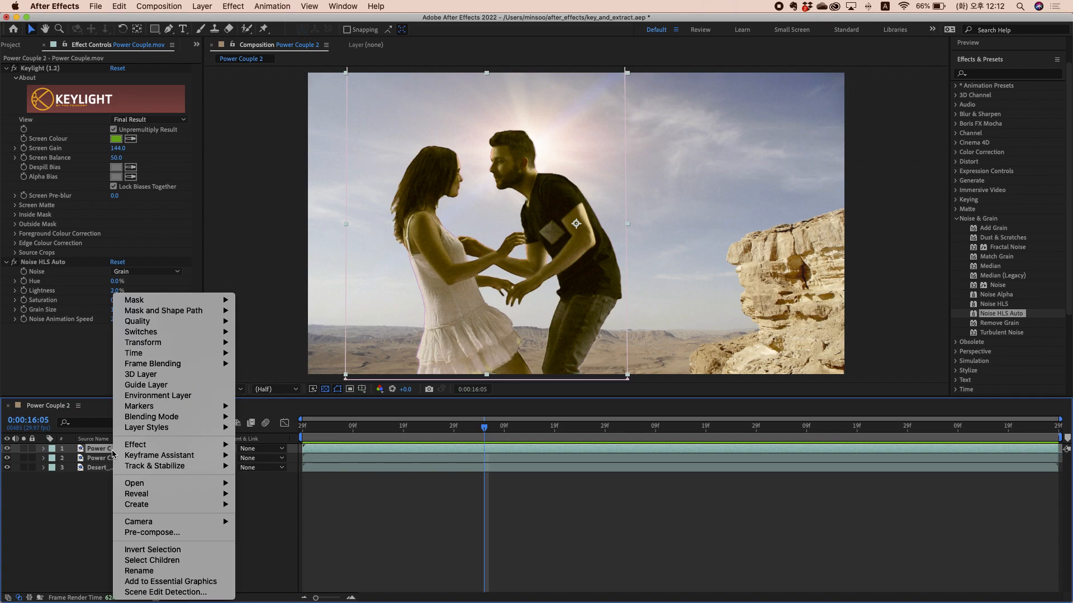
click(157, 534)
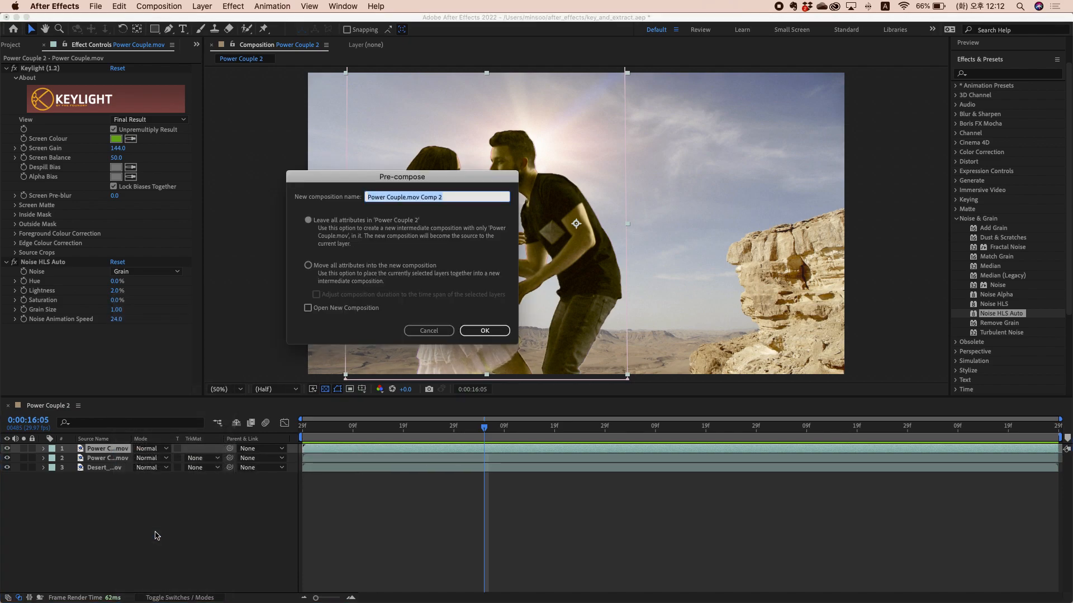
click(314, 267)
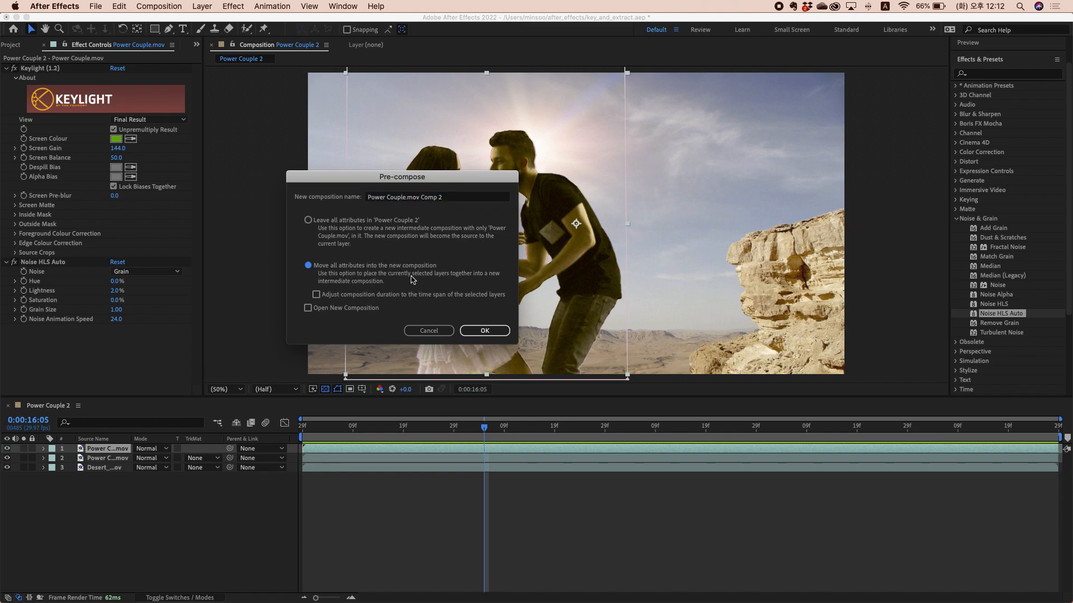
click(478, 332)
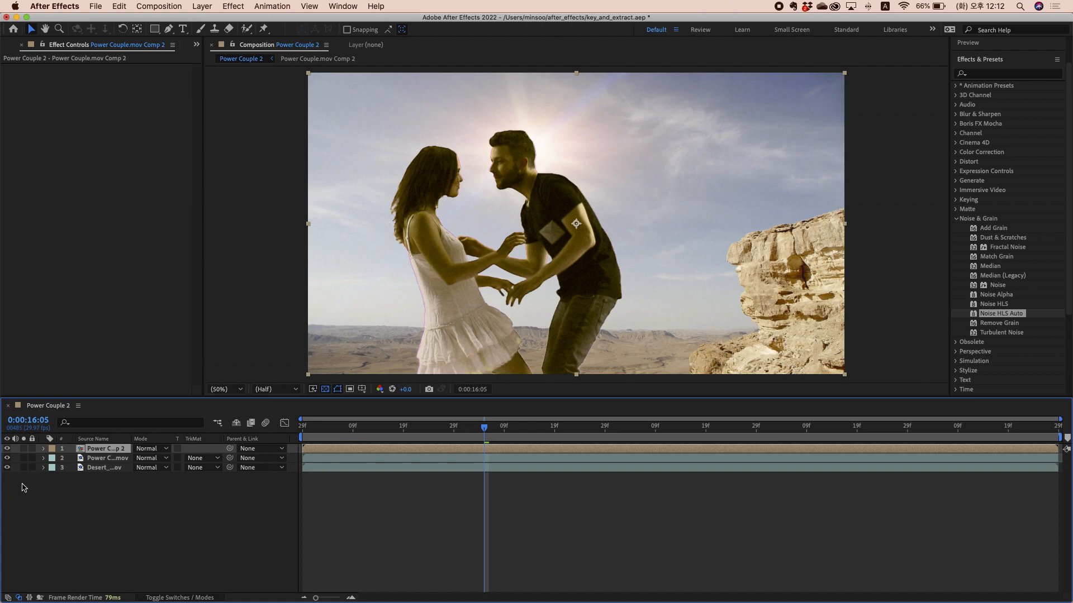
Step: Check the pre-composed and original couple layers by toggling their visibility, and solo the pre-composed layer
click(7, 448)
click(7, 458)
click(7, 458)
click(8, 450)
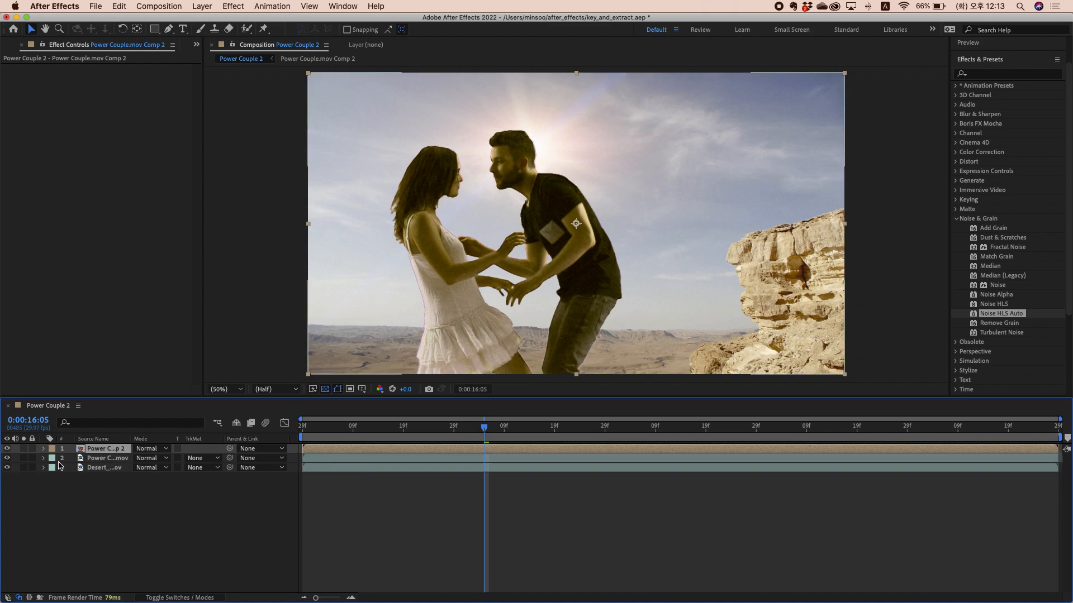
click(23, 449)
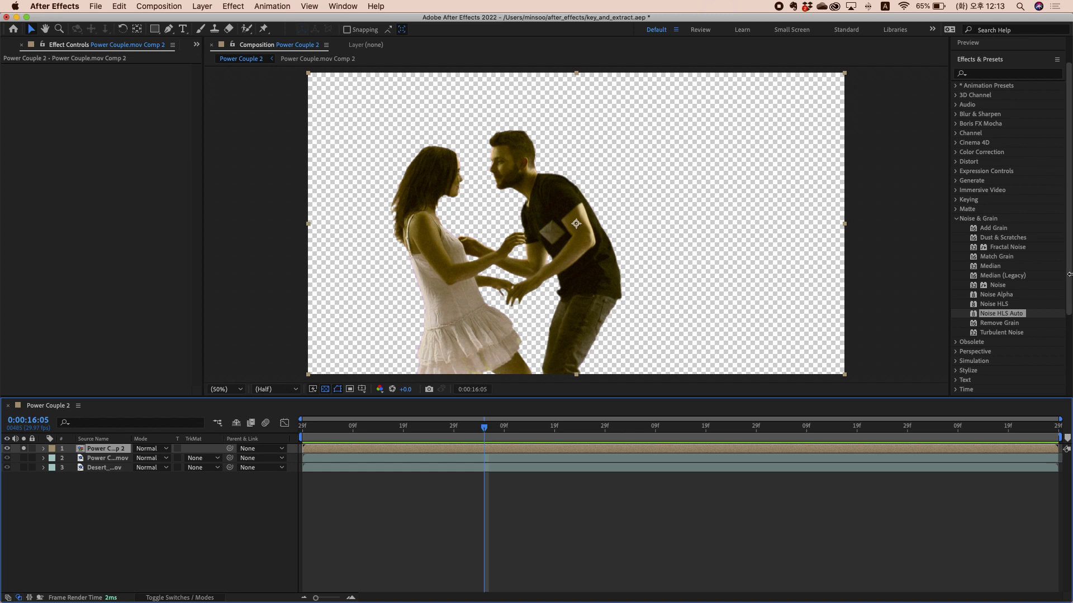
Step: Find the Color Link effect and apply it to the pre-composed couple layer
scroll(1054, 392, down, 5)
scroll(1054, 335, up, 5)
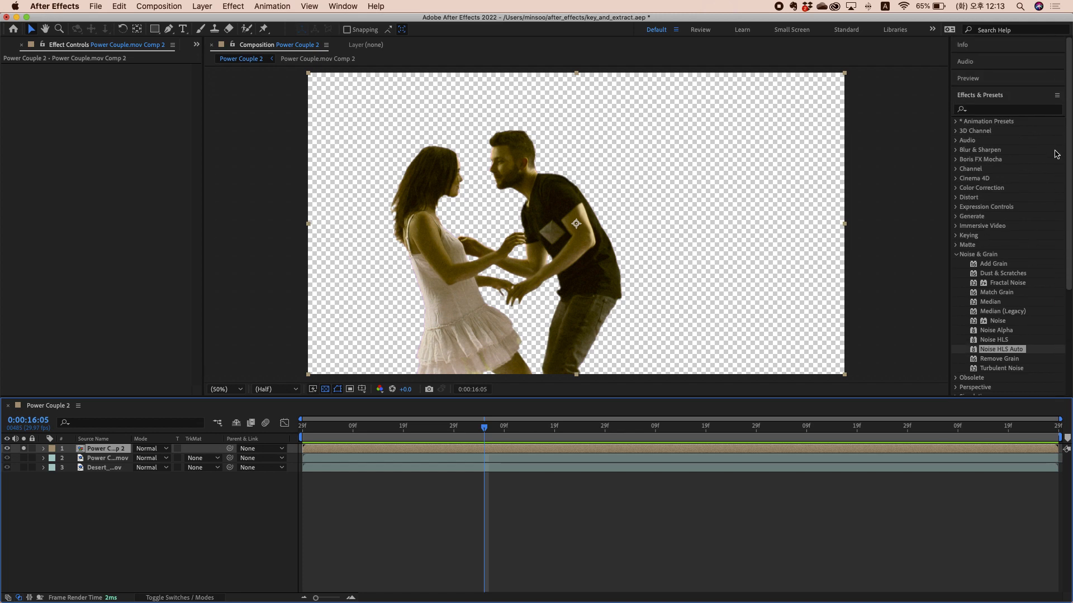
click(998, 111)
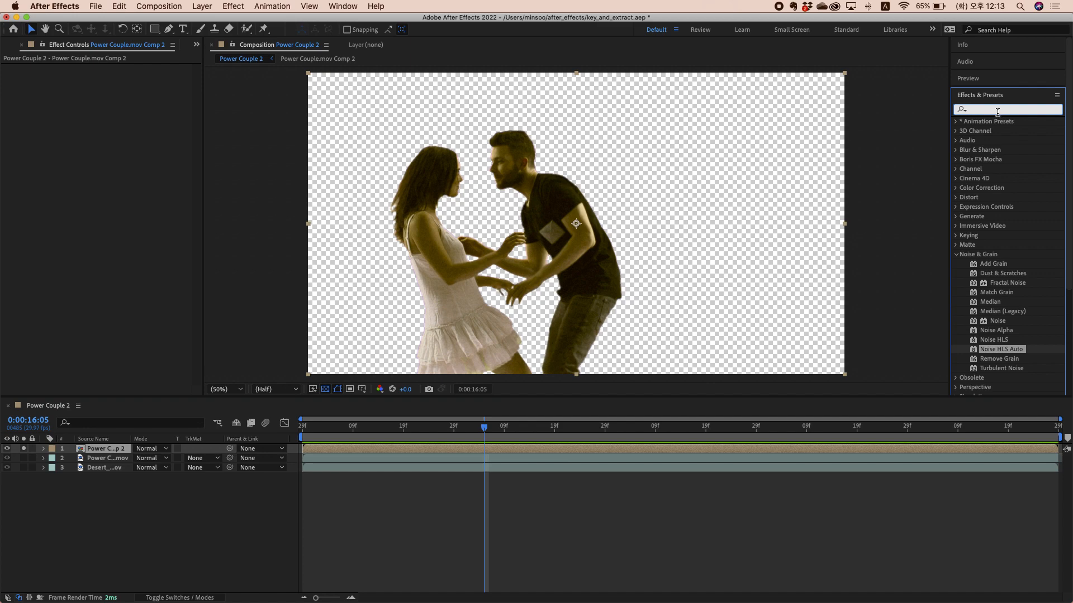
text(color link)
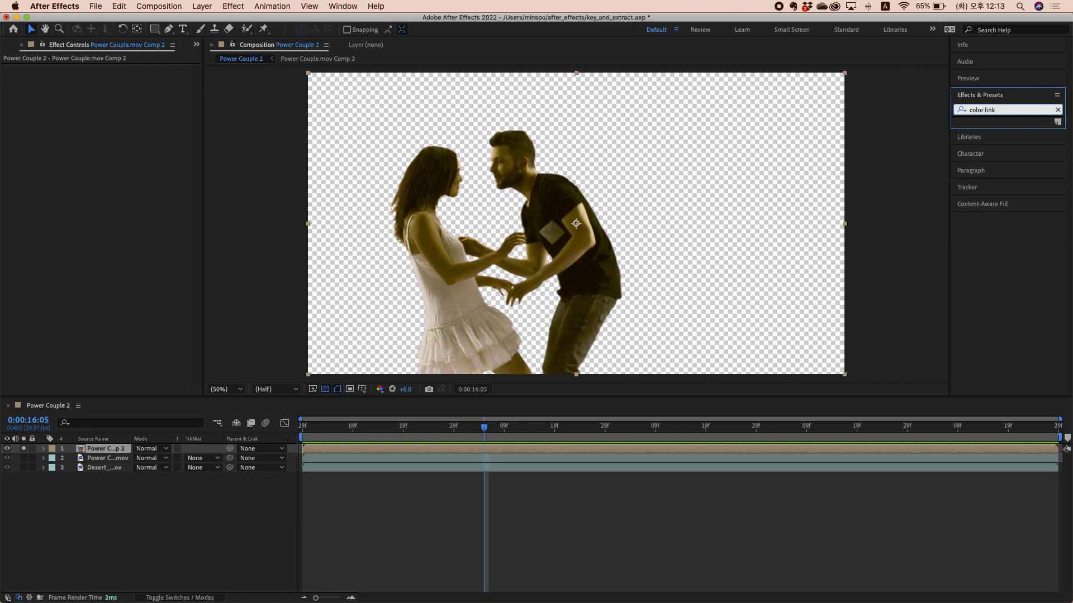
key(BackSpace)
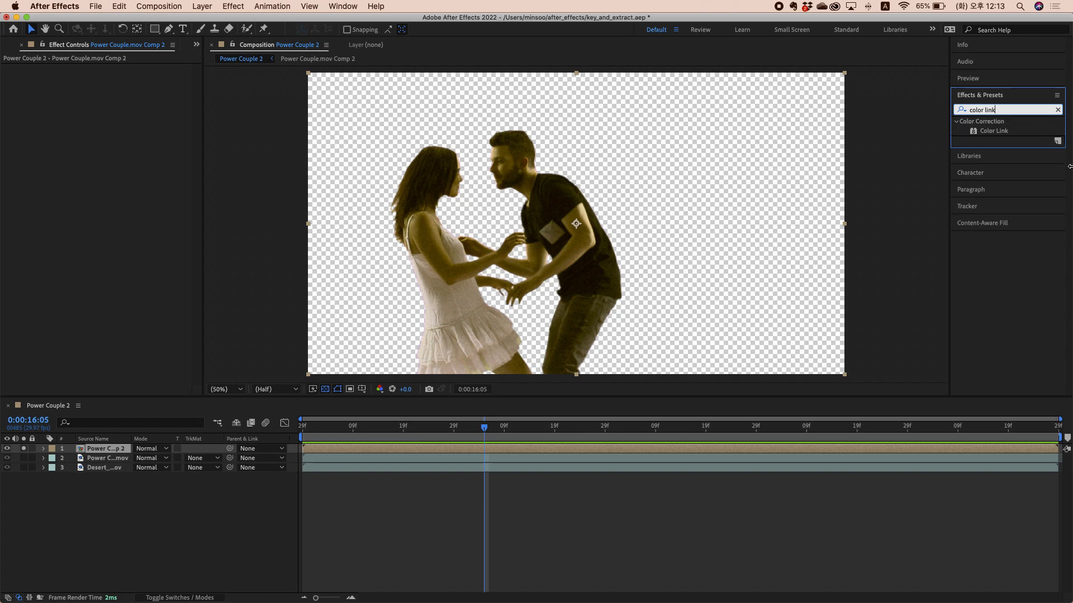
click(998, 132)
drag(996, 134, 770, 450)
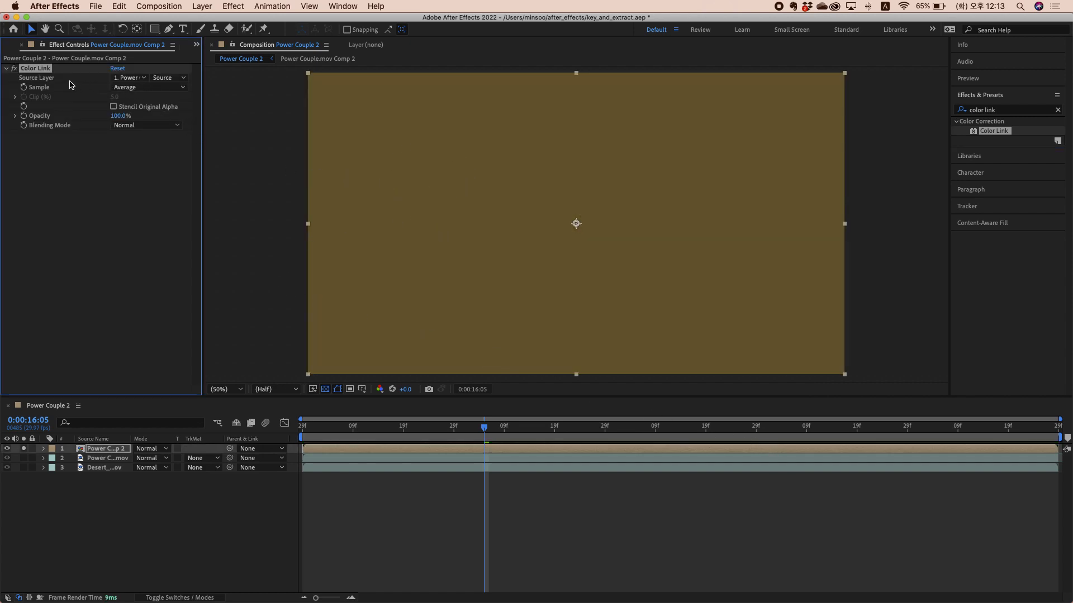
Step: Set Color Link's source layer to Desert_BG.mov, enable Stencil Original Alpha, and set its Blending Mode to Add
click(144, 78)
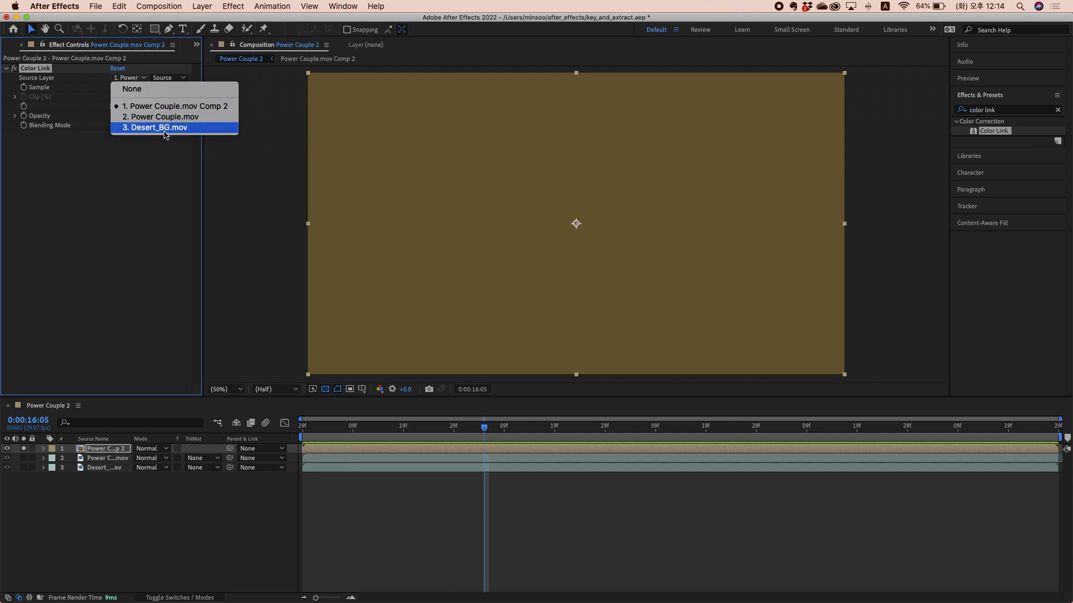
click(156, 128)
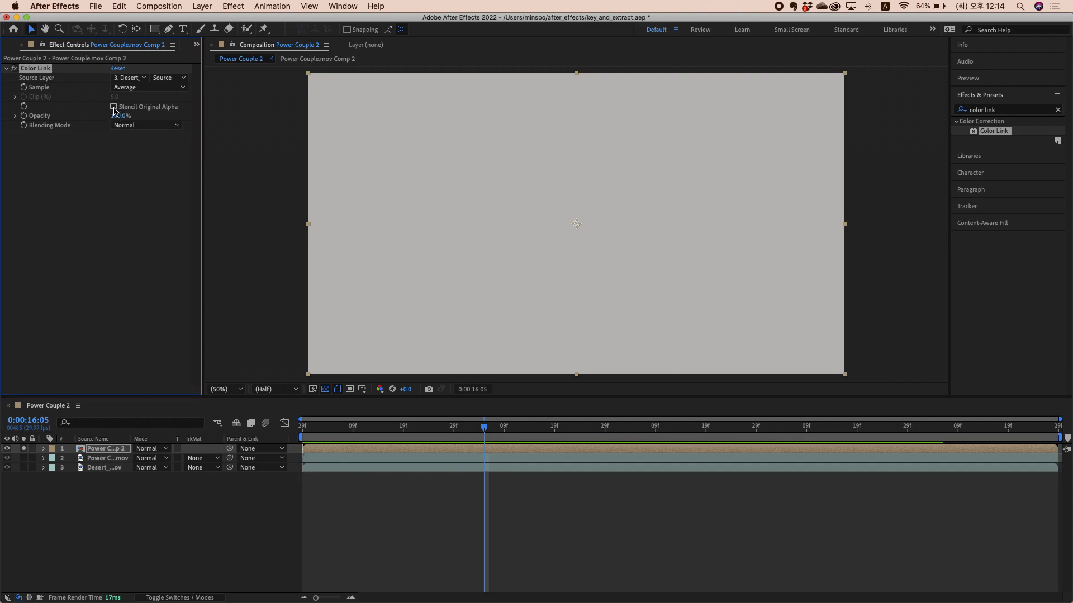
click(113, 107)
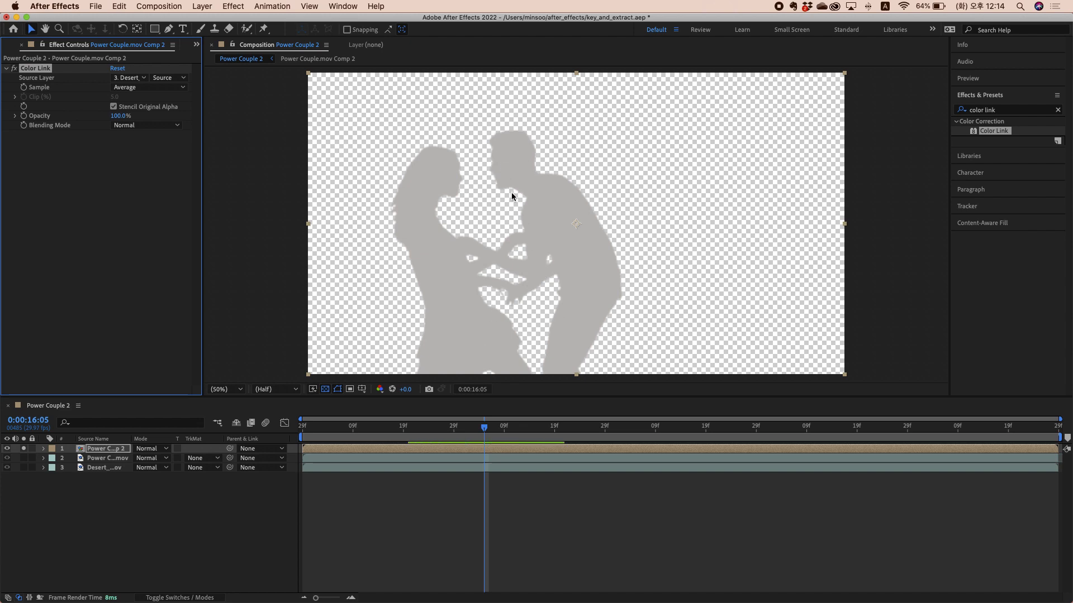
click(173, 126)
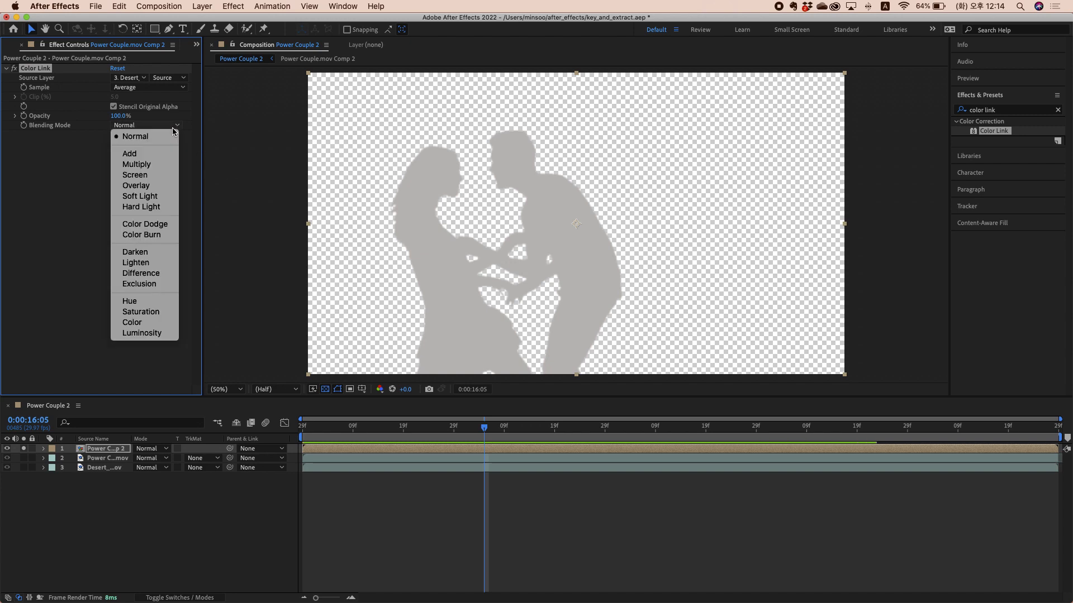
click(151, 154)
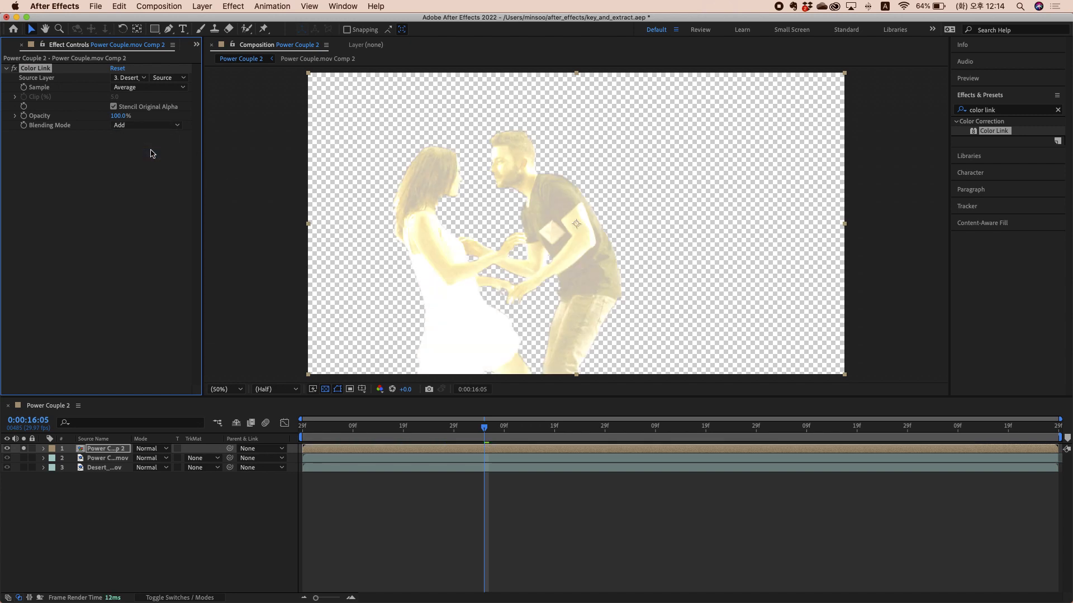
click(166, 125)
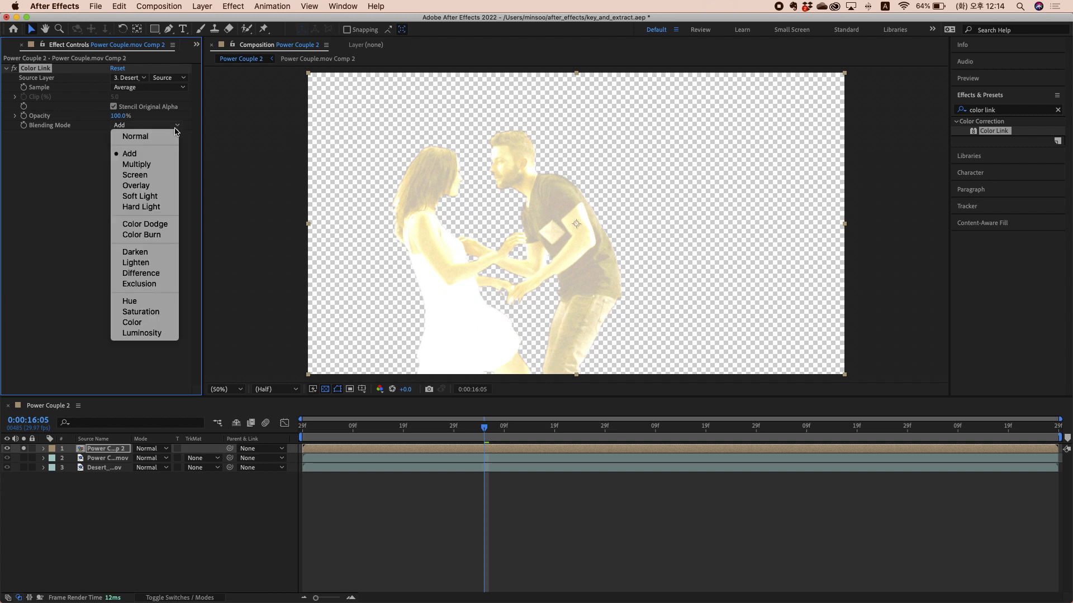
click(146, 158)
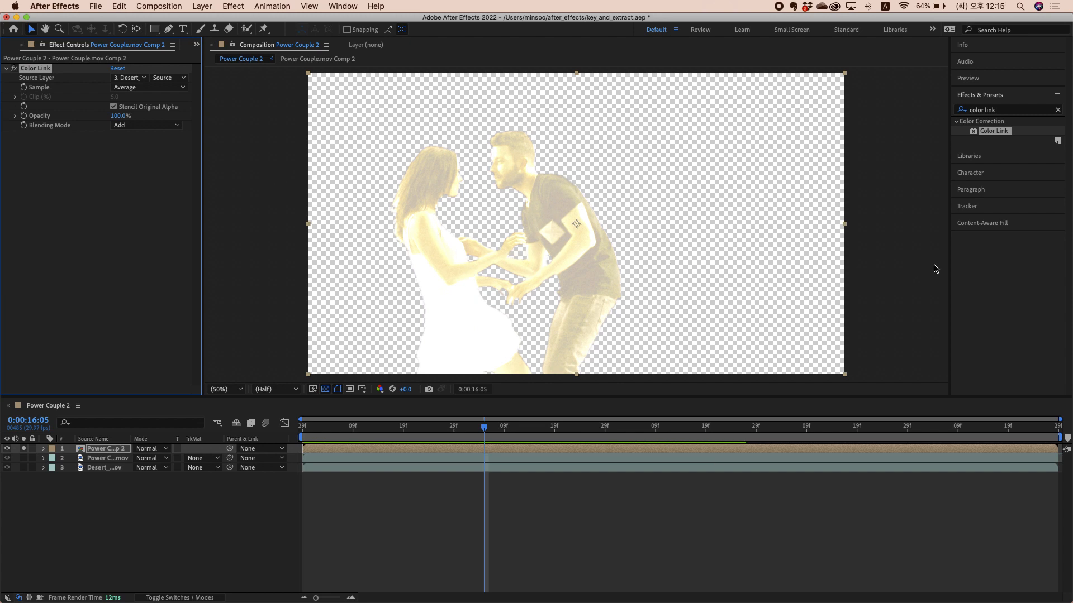
Step: Find the Fast Box Blur effect and apply it to the pre-composed couple layer
click(1009, 111)
drag(1008, 112, 954, 110)
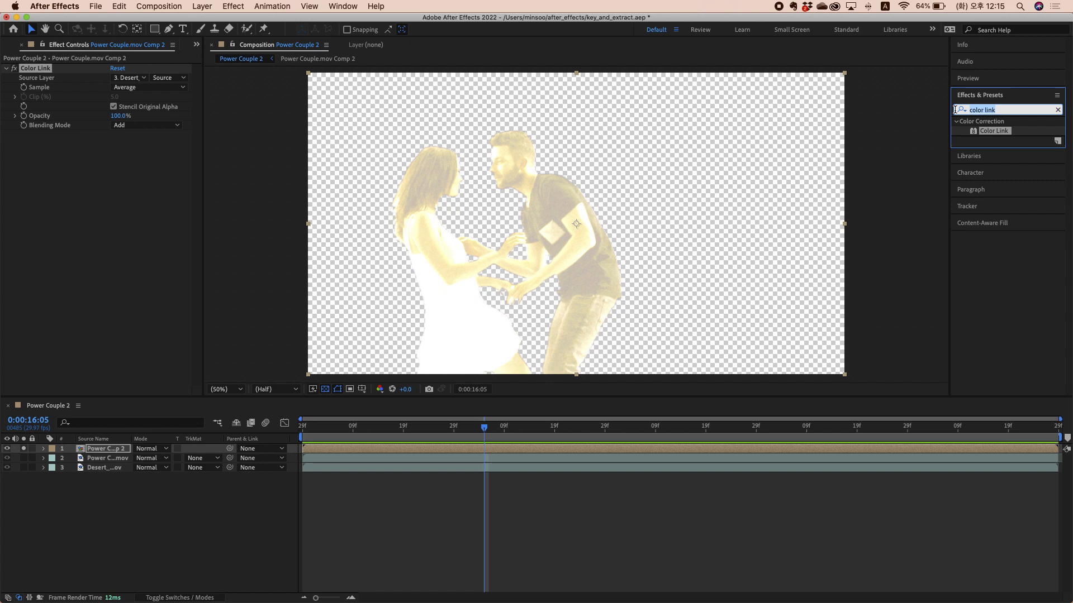
text(f)
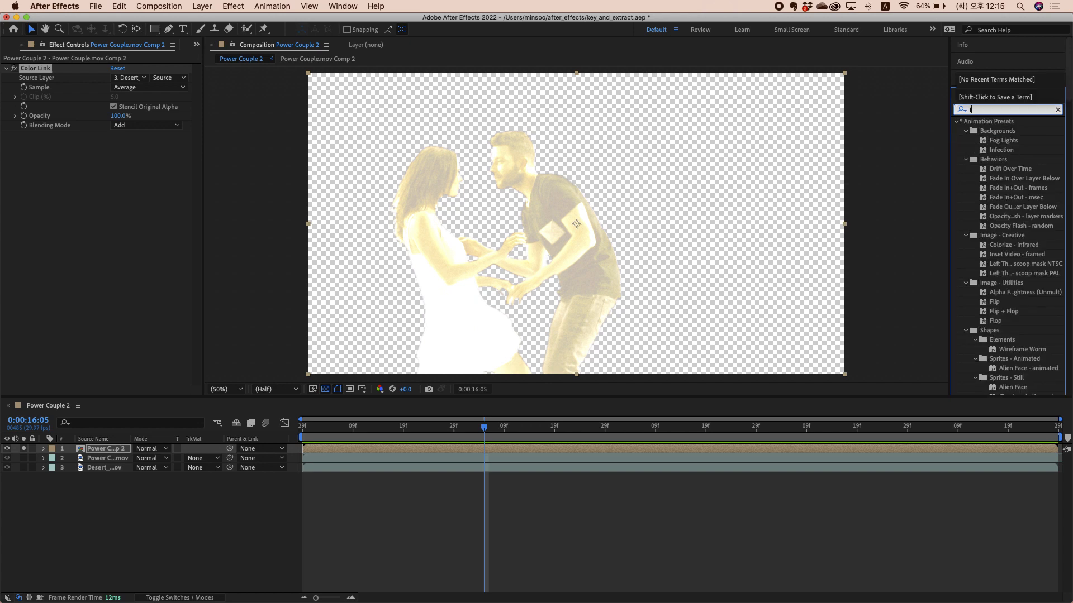
text(ast b)
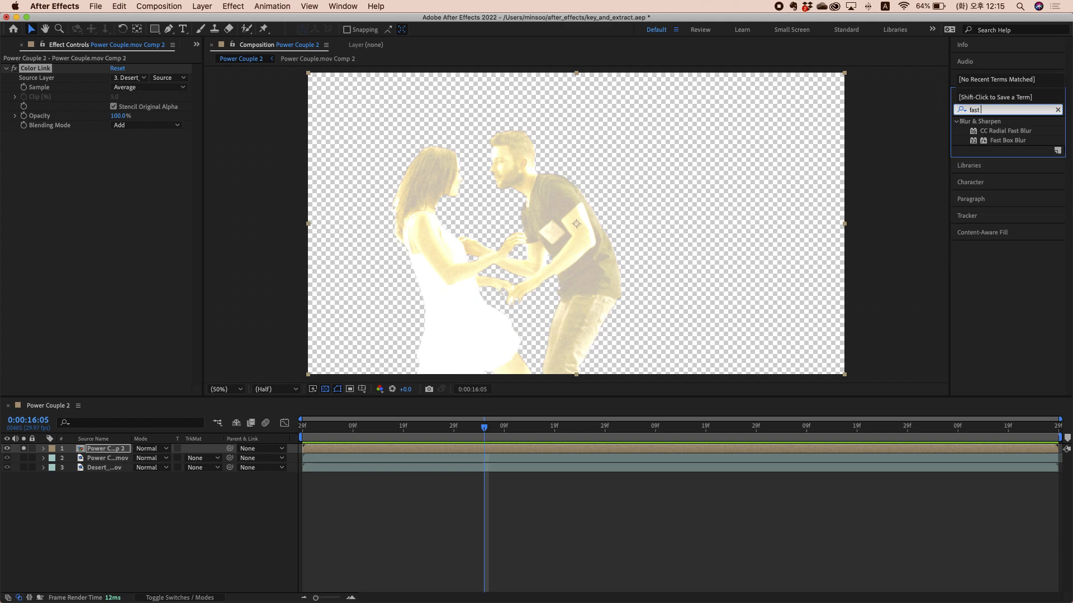
click(1005, 150)
click(1006, 142)
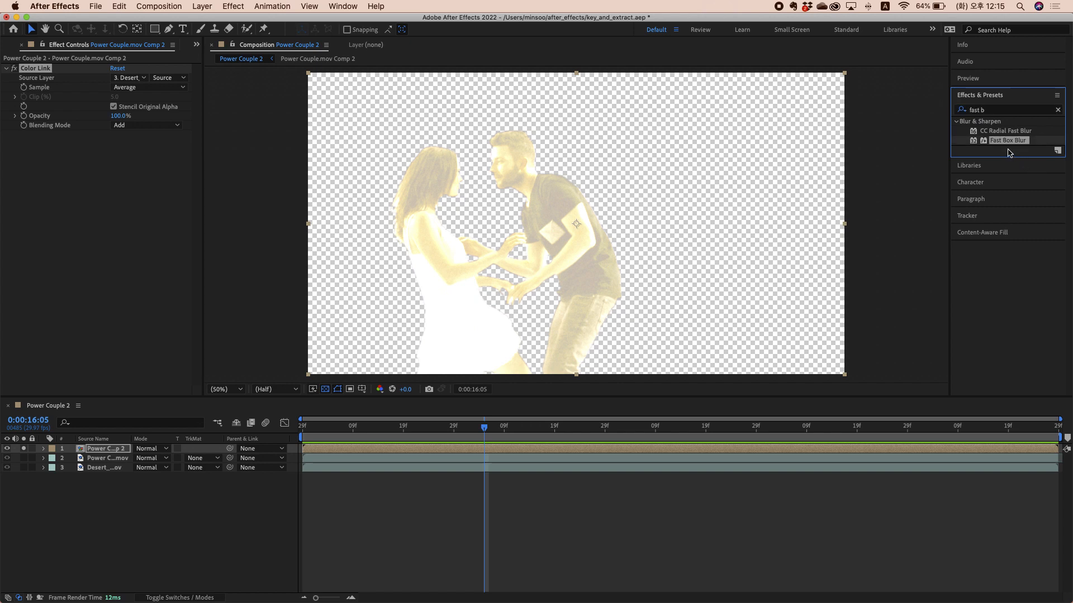
drag(1001, 145, 895, 449)
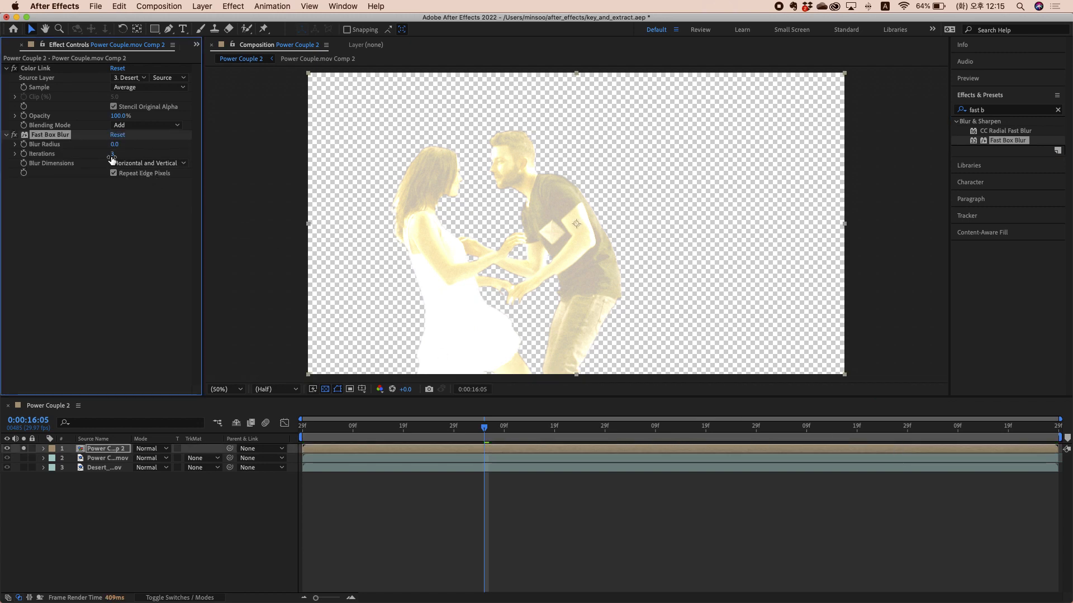
Step: Set the Fast Box Blur's Blur Radius to 18, undoing the accidental Iterations change
drag(112, 157, 129, 157)
key(super+z)
mouse_move(114, 144)
mouse_down()
mouse_move(126, 146)
mouse_move(116, 145)
mouse_up()
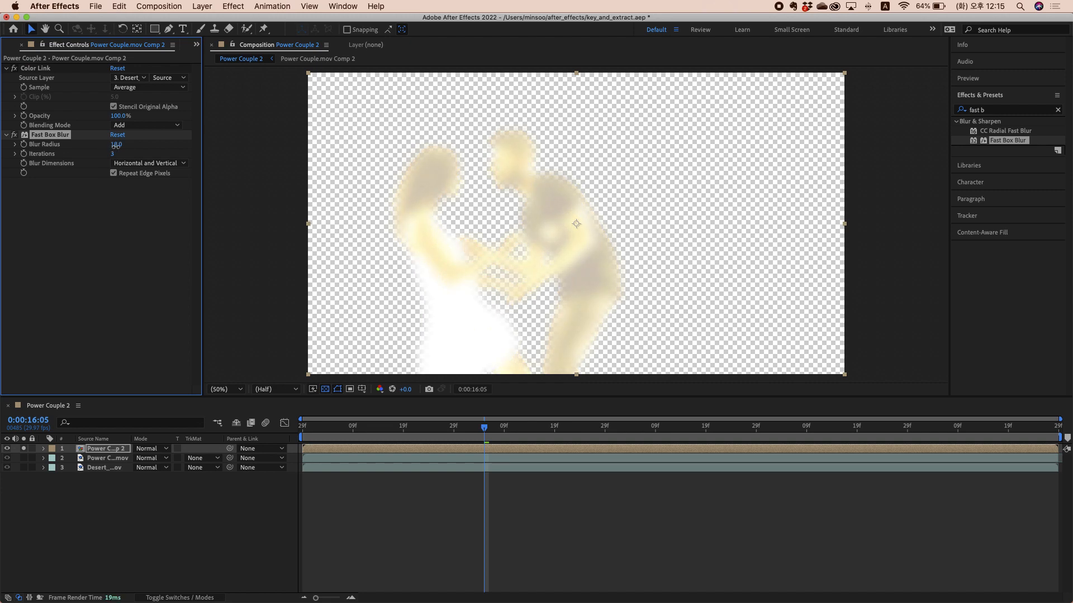
click(115, 251)
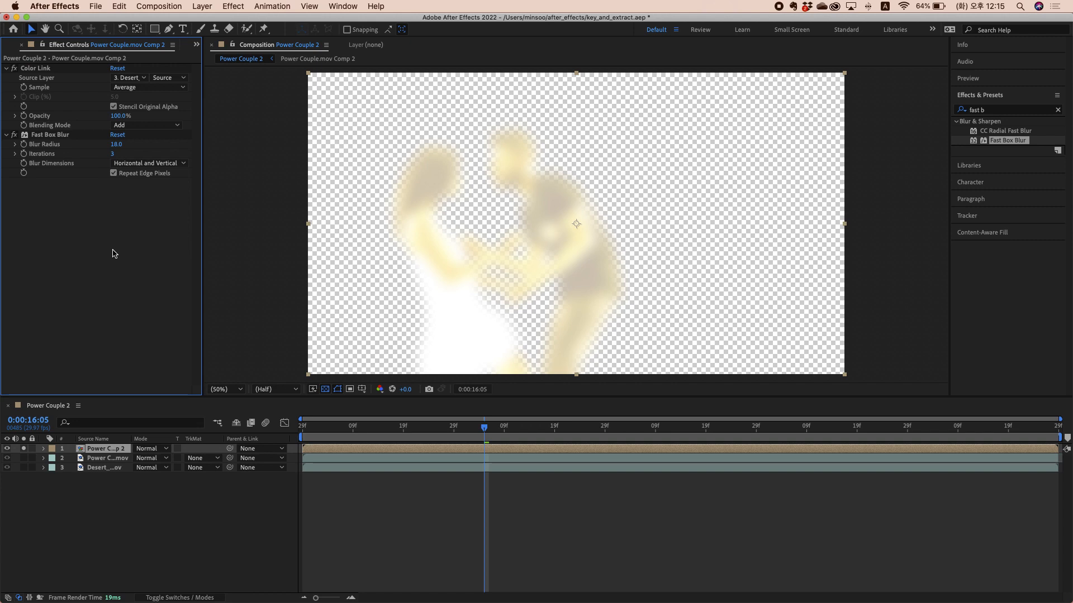
Step: Apply the Invert effect to the pre-composed couple layer and set its Channel to Alpha
click(994, 110)
drag(994, 110, 939, 110)
key(BackSpace)
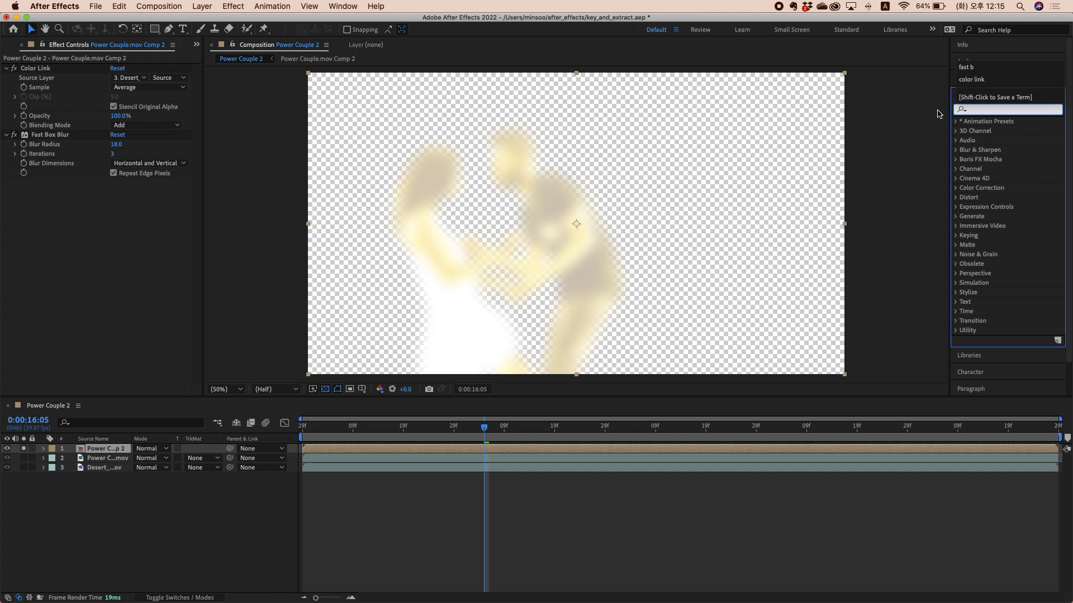
text(invert)
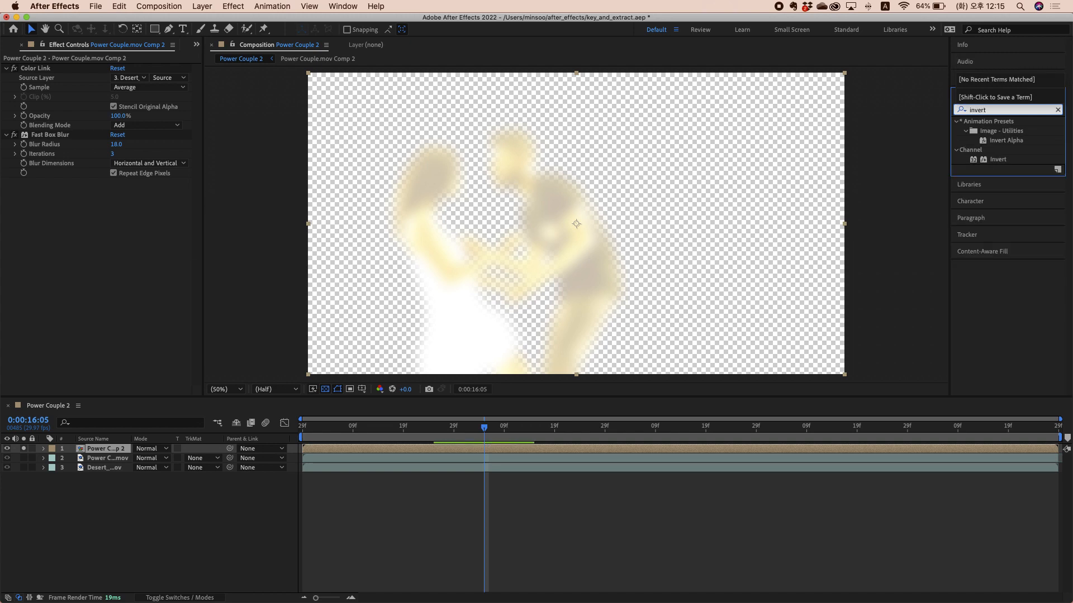
click(1006, 161)
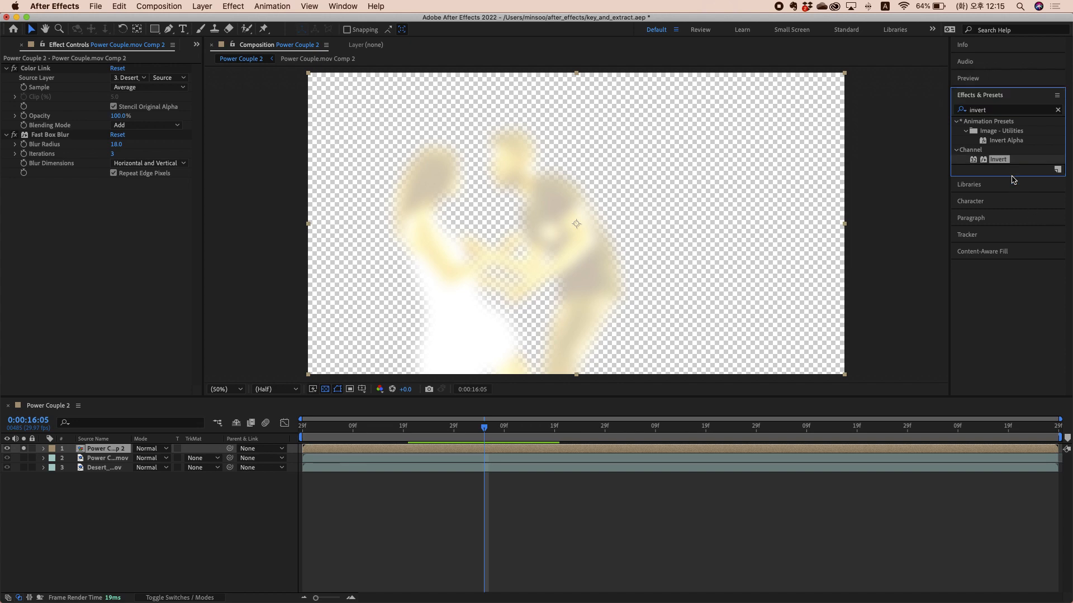
drag(1004, 160, 906, 443)
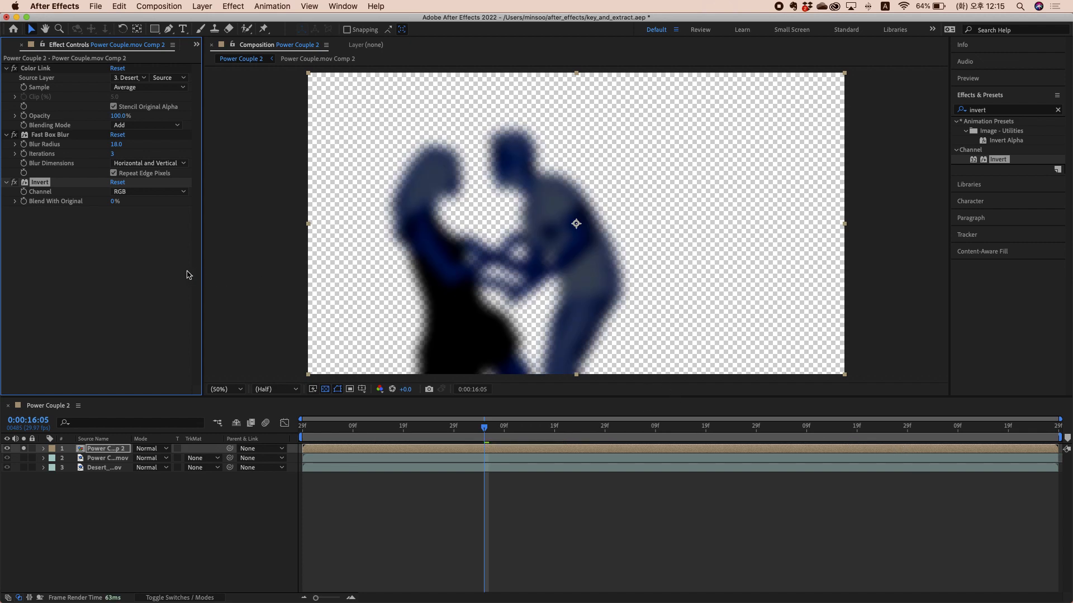
click(172, 193)
click(146, 354)
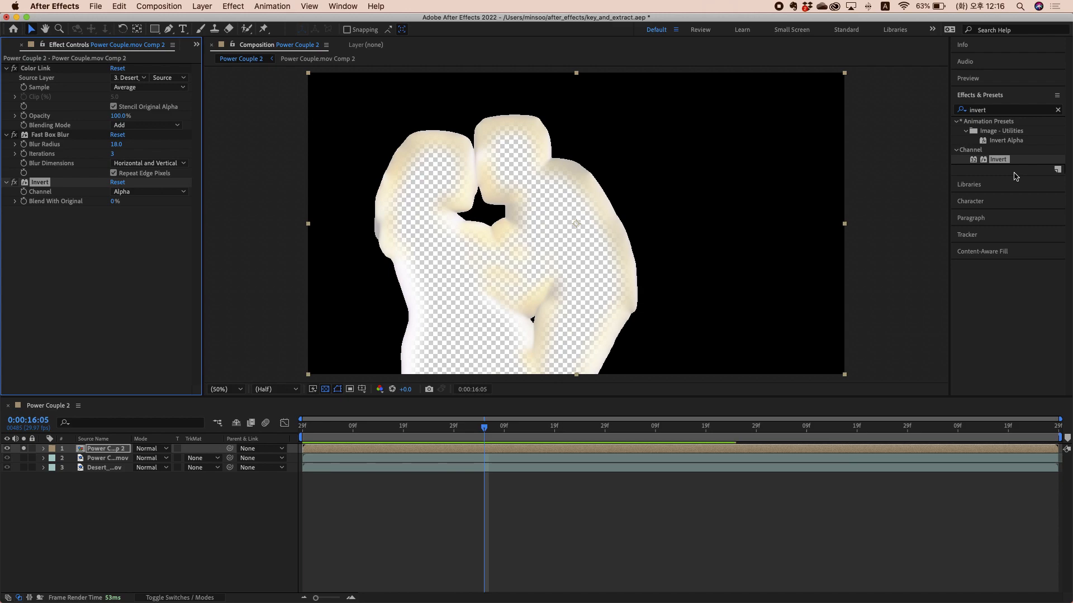
Step: Apply the CC Composite effect to the pre-composed couple layer and set its Composite Original to Stencil Alpha
click(1001, 115)
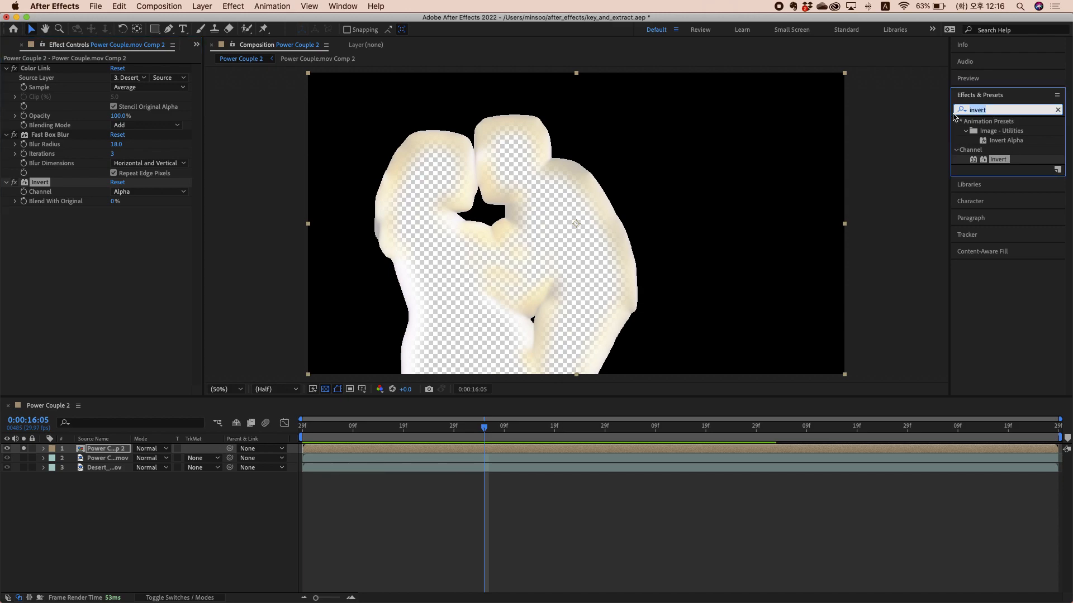
text(com)
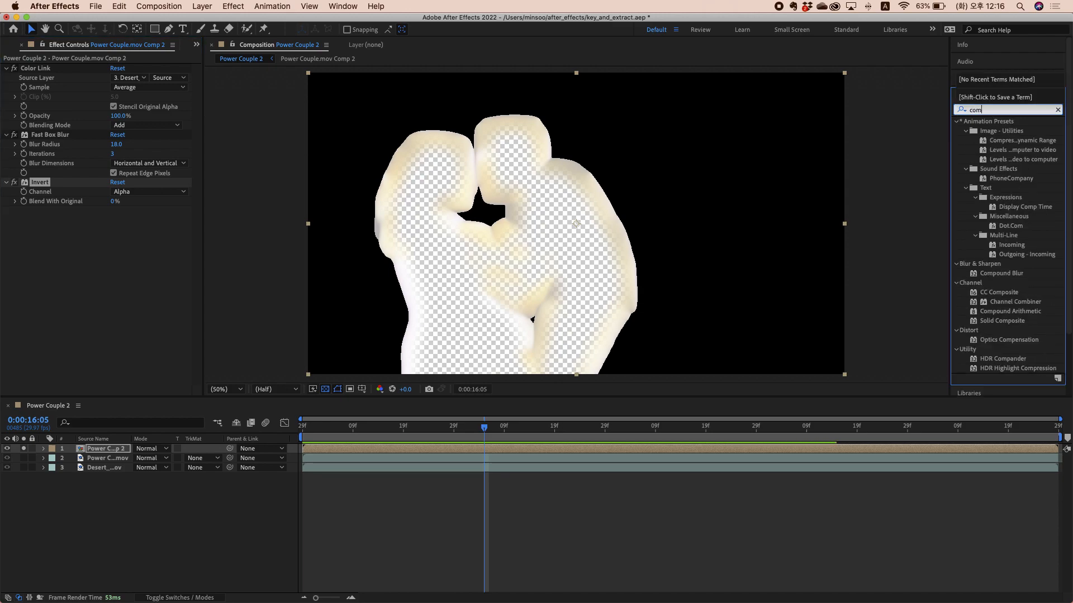
text(po)
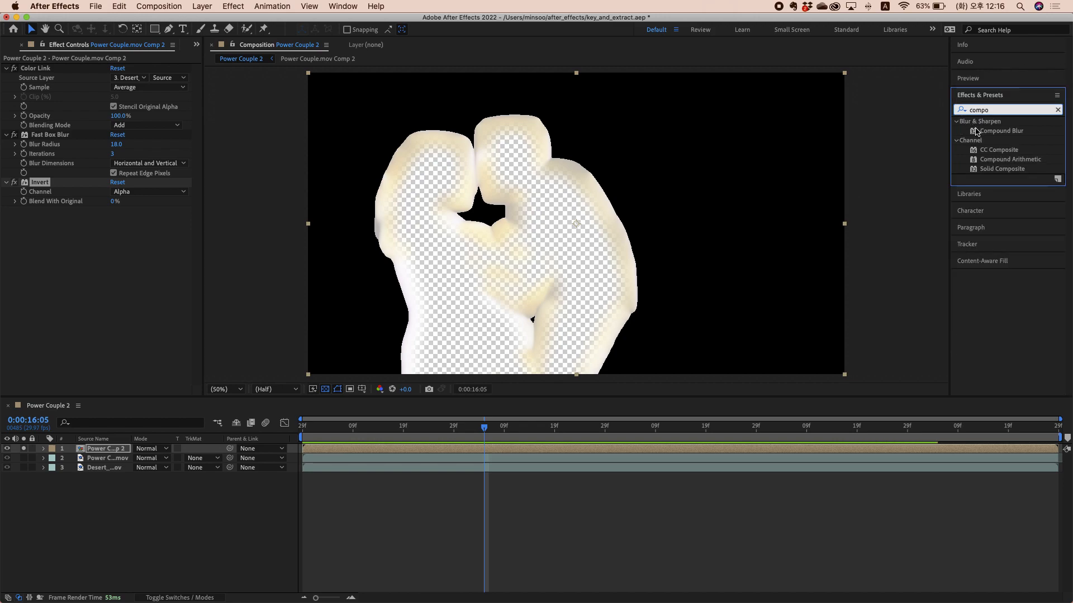
click(997, 150)
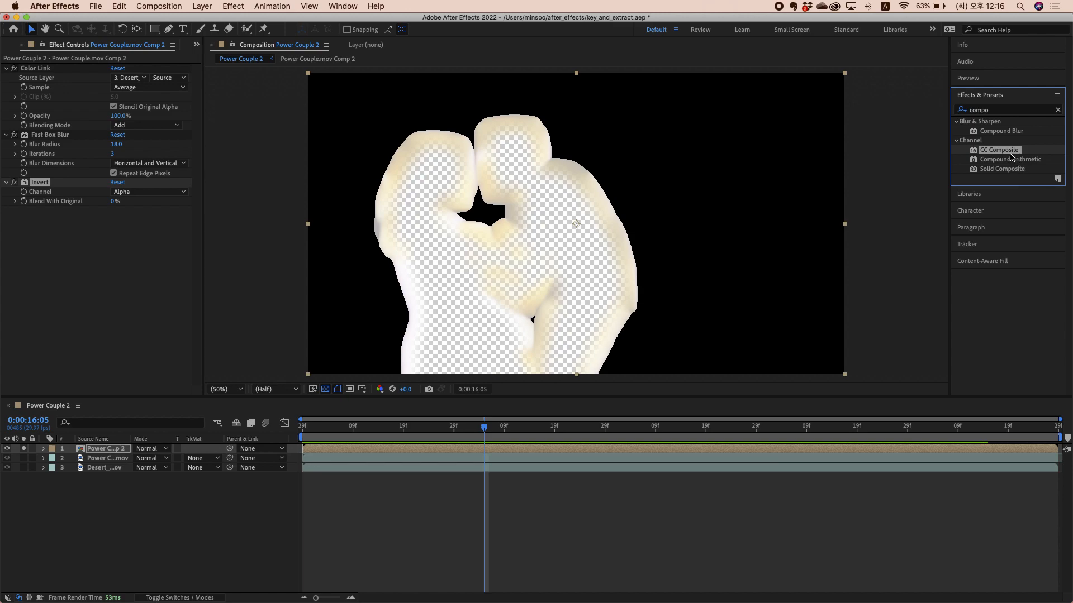
drag(1007, 151, 906, 447)
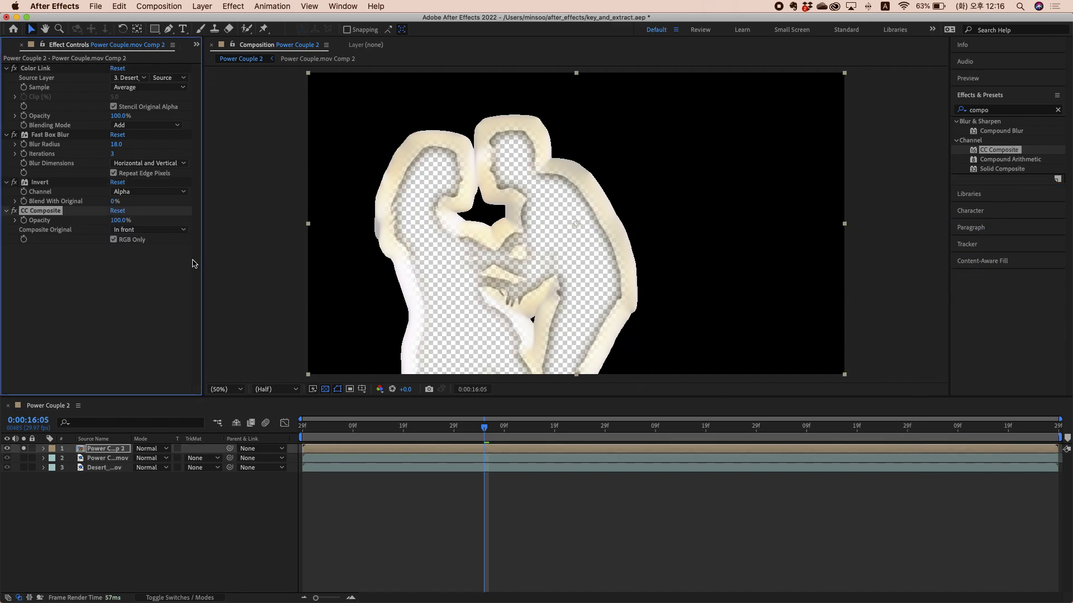
click(154, 230)
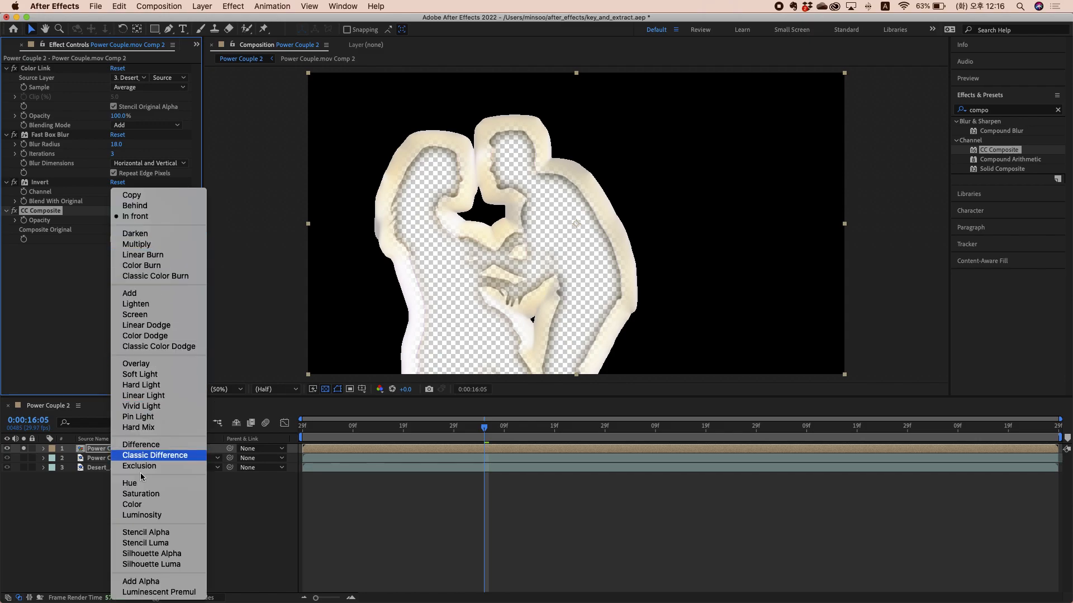
click(141, 534)
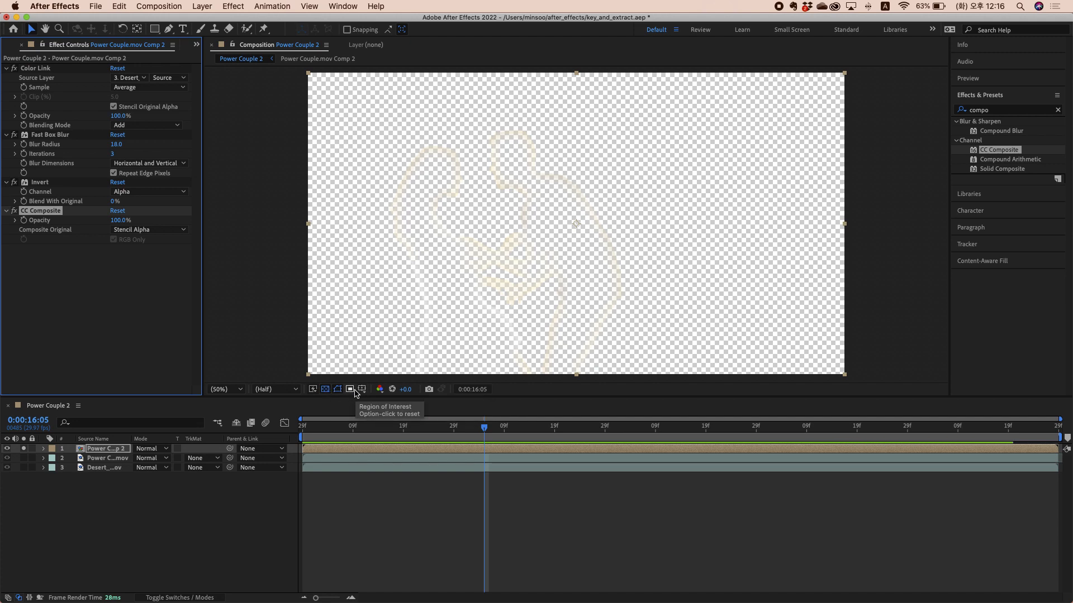
Step: Turn off the transparency grid and unsolo the pre-composed couple layer to bring back the full composite
click(362, 390)
click(362, 389)
click(362, 388)
click(362, 389)
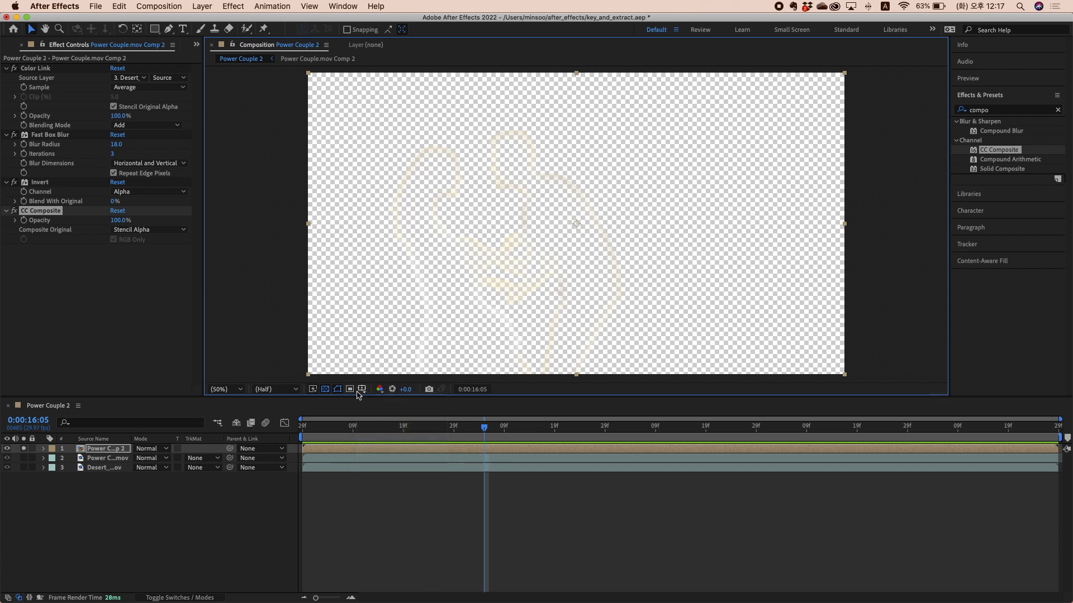
click(329, 392)
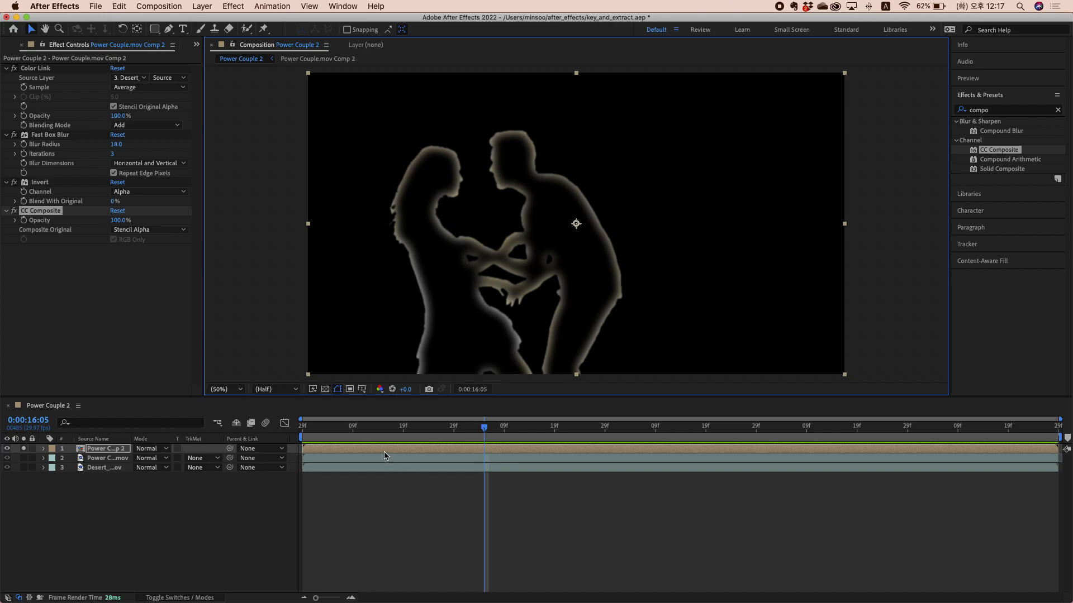
drag(378, 434, 439, 435)
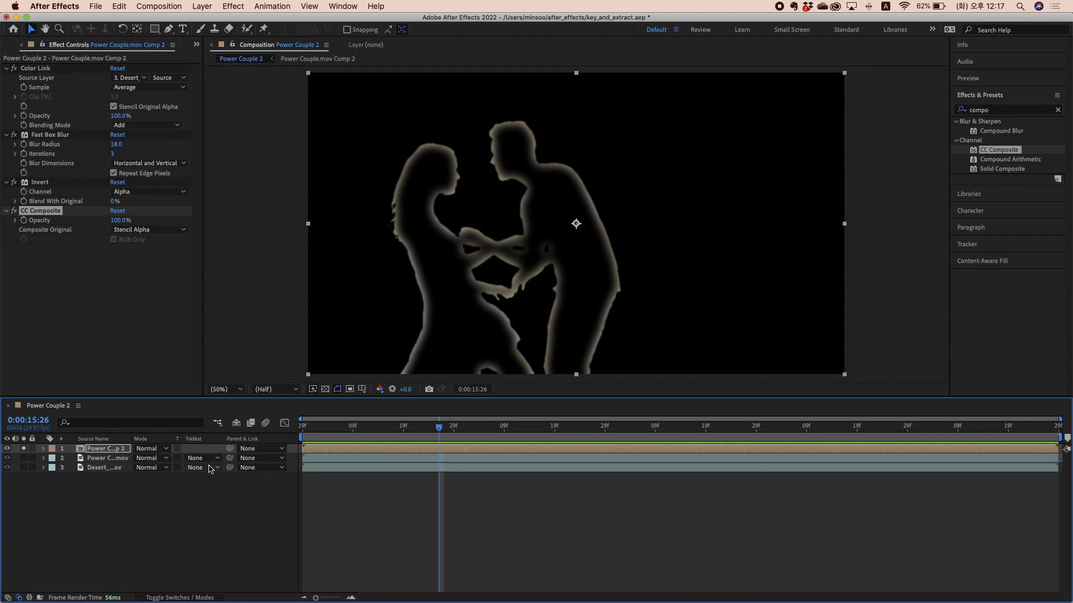
click(24, 449)
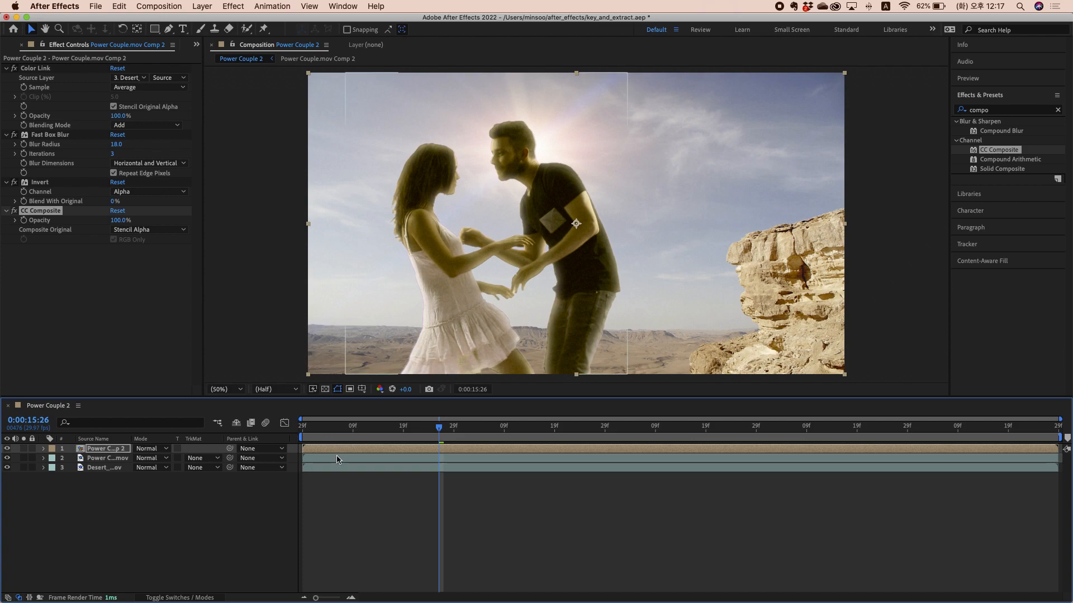
drag(342, 428, 409, 433)
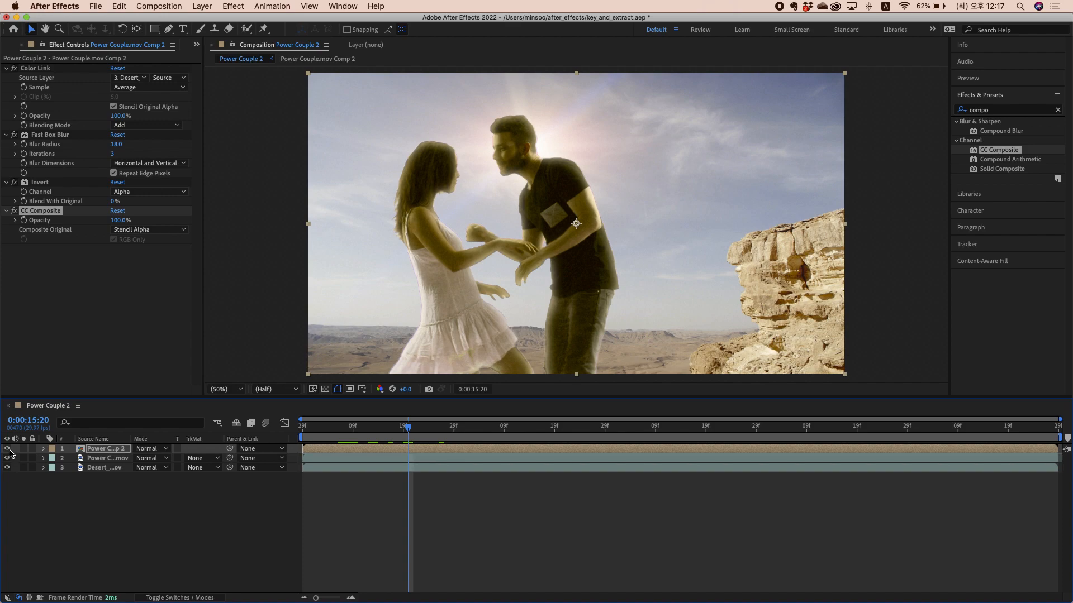
Step: Compare the composite with and without the light wrap by repeatedly toggling the pre-composed couple layer's visibility
click(8, 450)
click(9, 450)
click(9, 450)
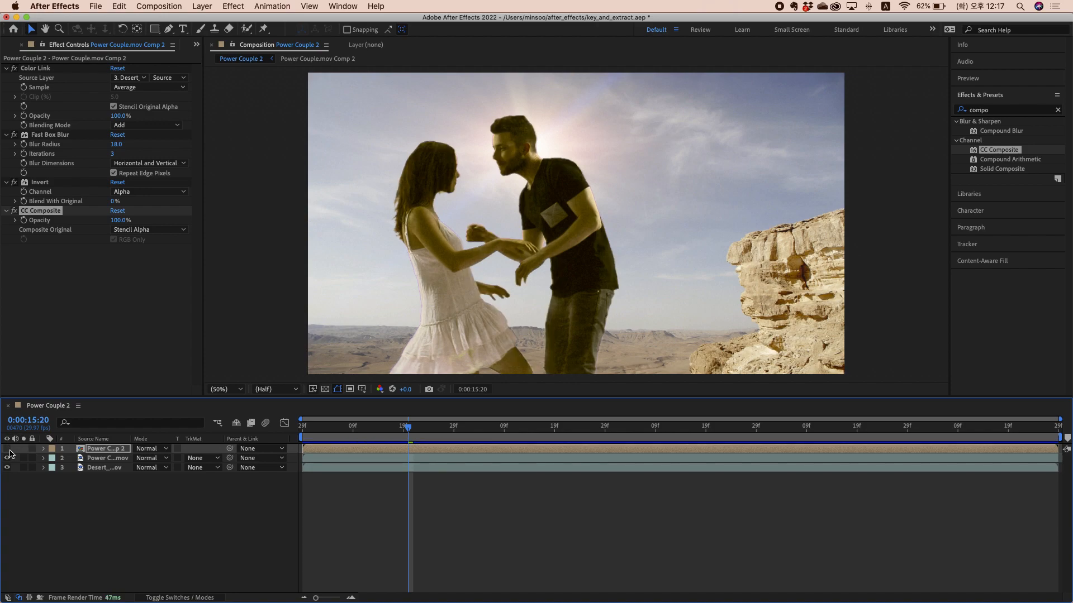
click(9, 450)
click(8, 449)
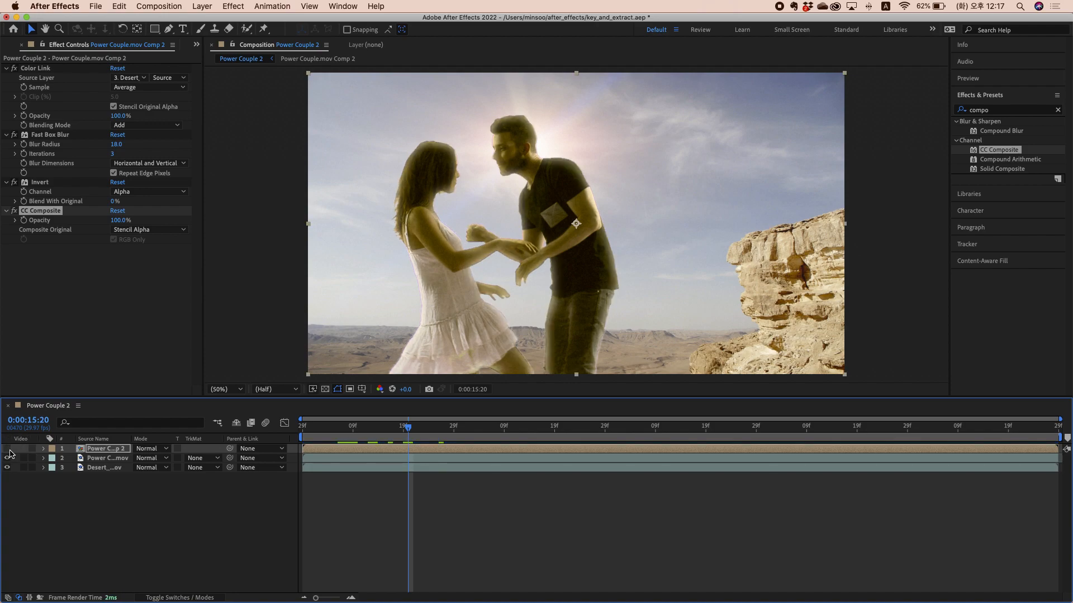
click(9, 449)
click(8, 450)
click(8, 450)
click(8, 449)
click(8, 449)
click(9, 450)
click(8, 450)
click(8, 450)
click(9, 450)
click(8, 450)
Step: Play back the composite and review the light wrap's Fast Box Blur, Invert and CC Composite effects
key(space)
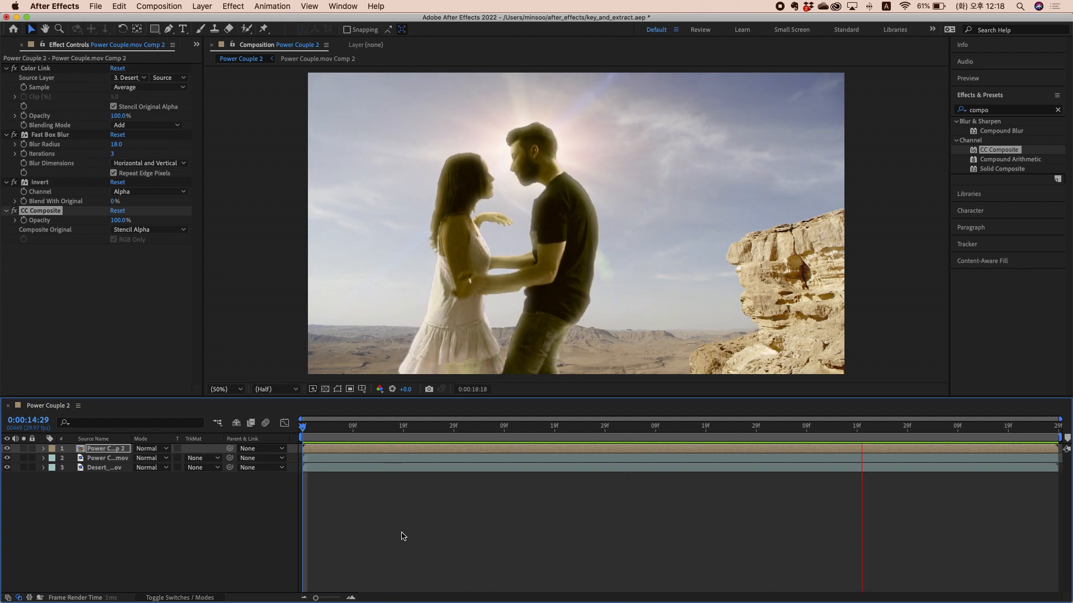
key(space)
click(84, 324)
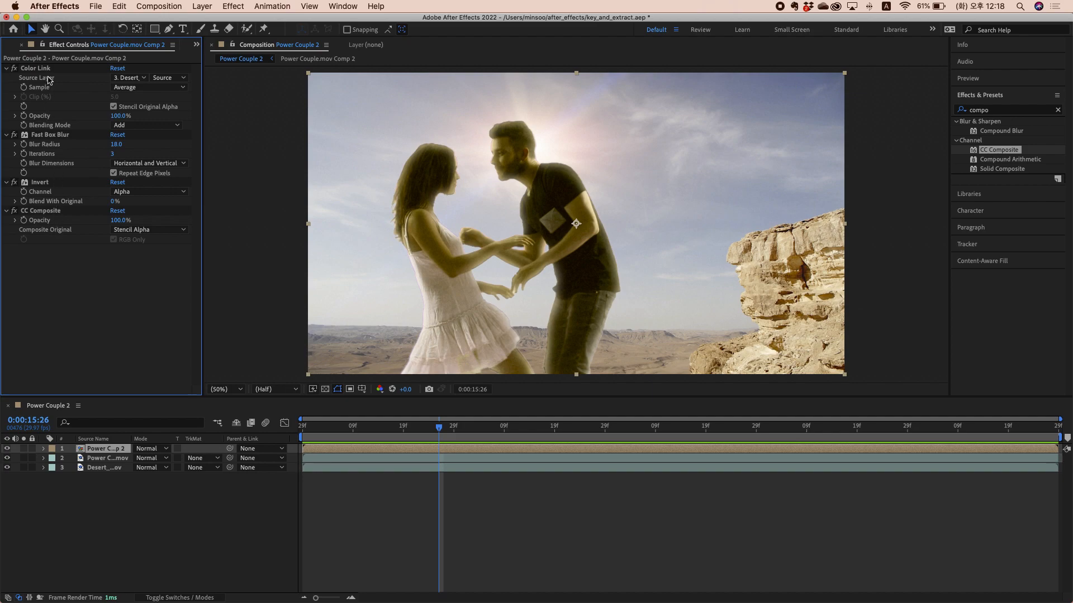
click(70, 138)
click(62, 184)
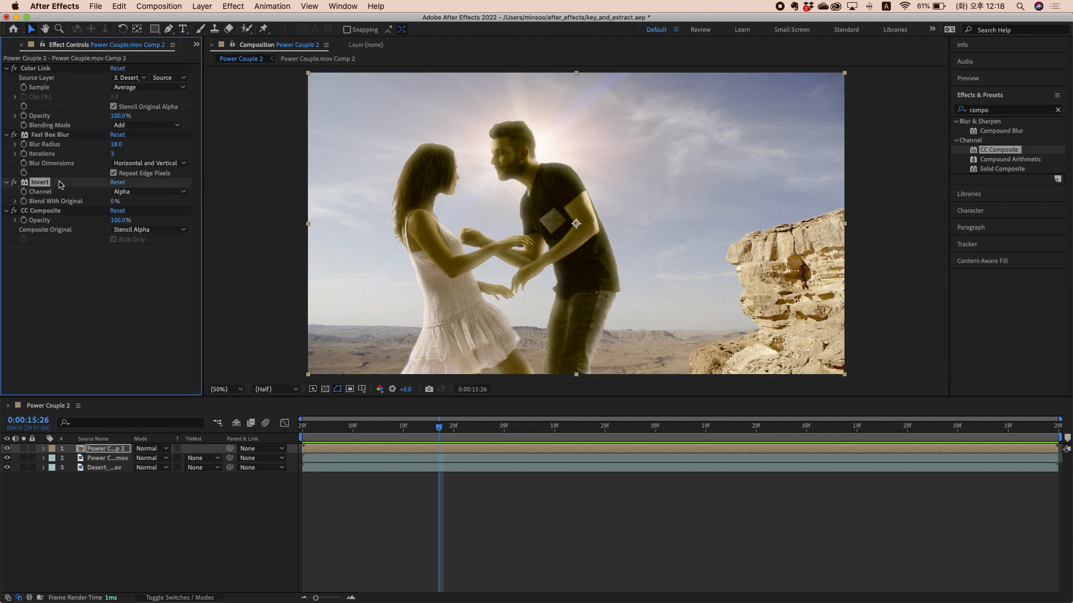
click(69, 216)
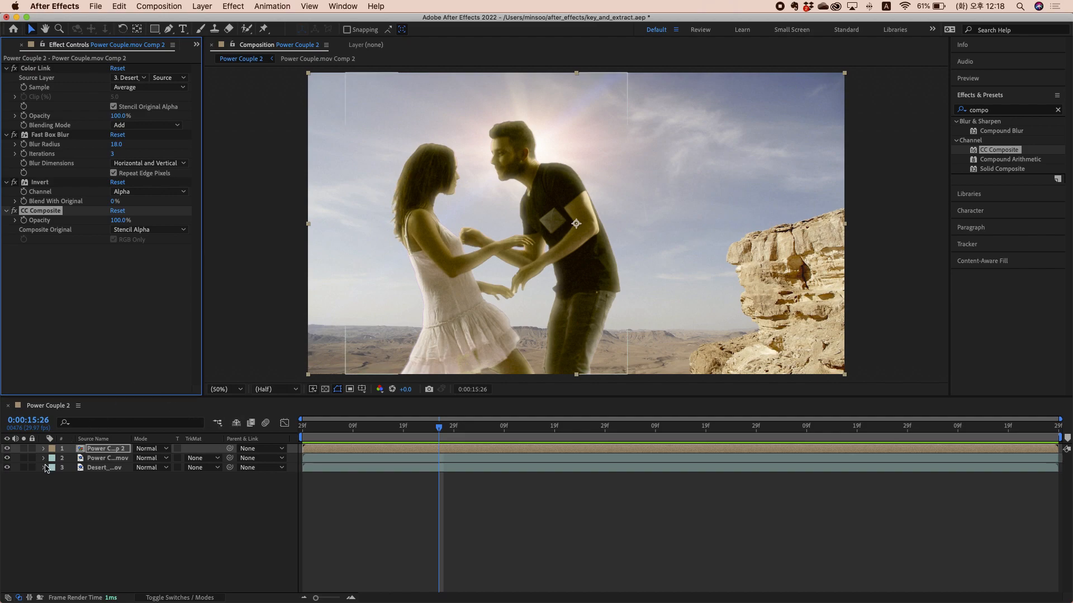
Step: Hide the Power Couple.mov and Desert_BG.mov layers to isolate the light wrap layer
click(8, 458)
click(7, 467)
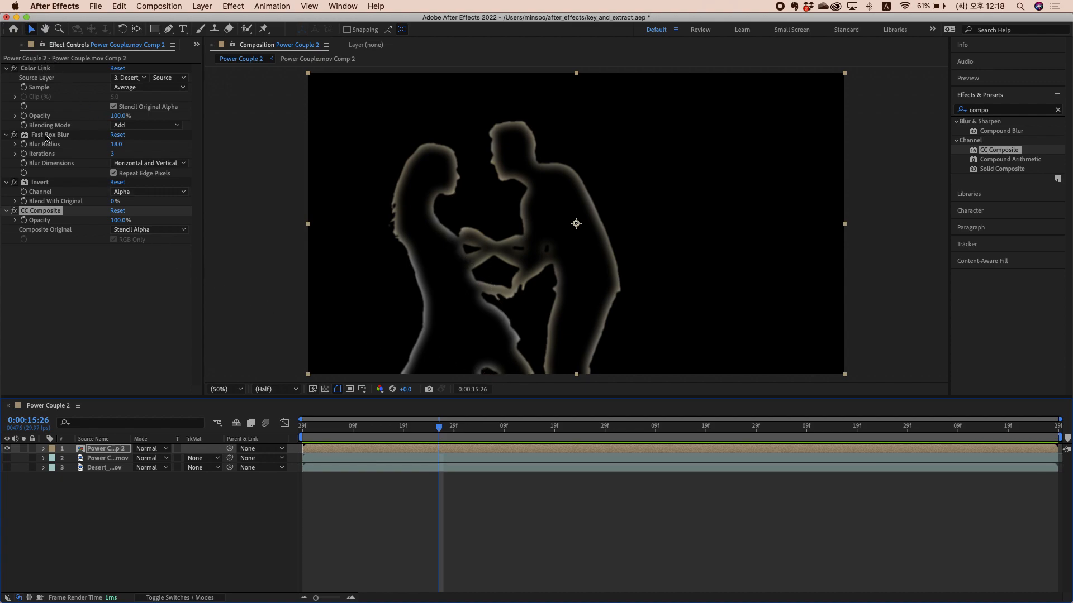
click(103, 291)
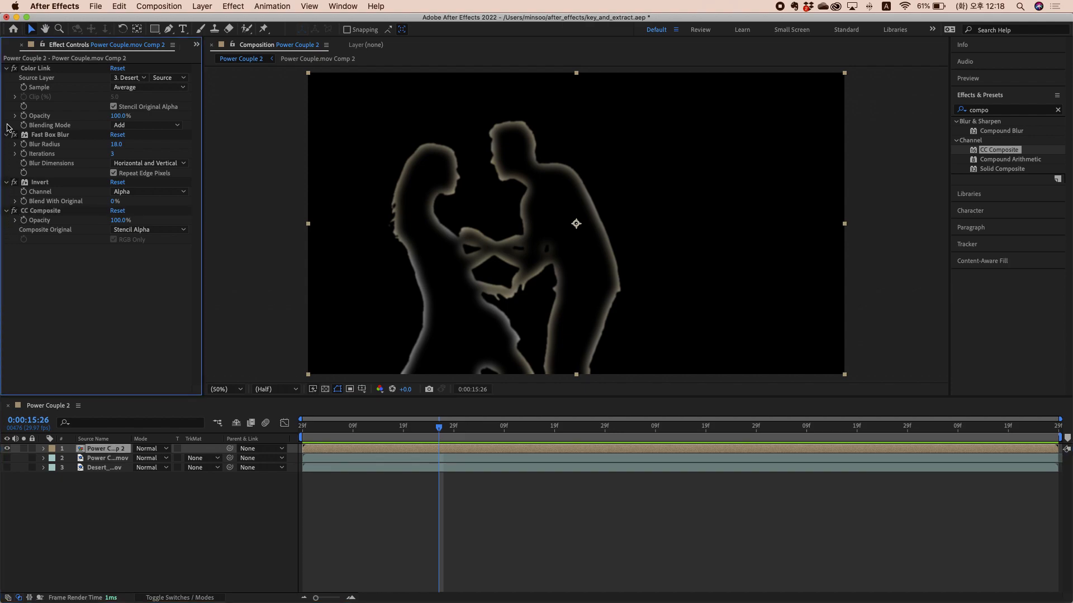
Step: Select all four effects from Color Link through CC Composite and start saving them as an animation preset
click(50, 71)
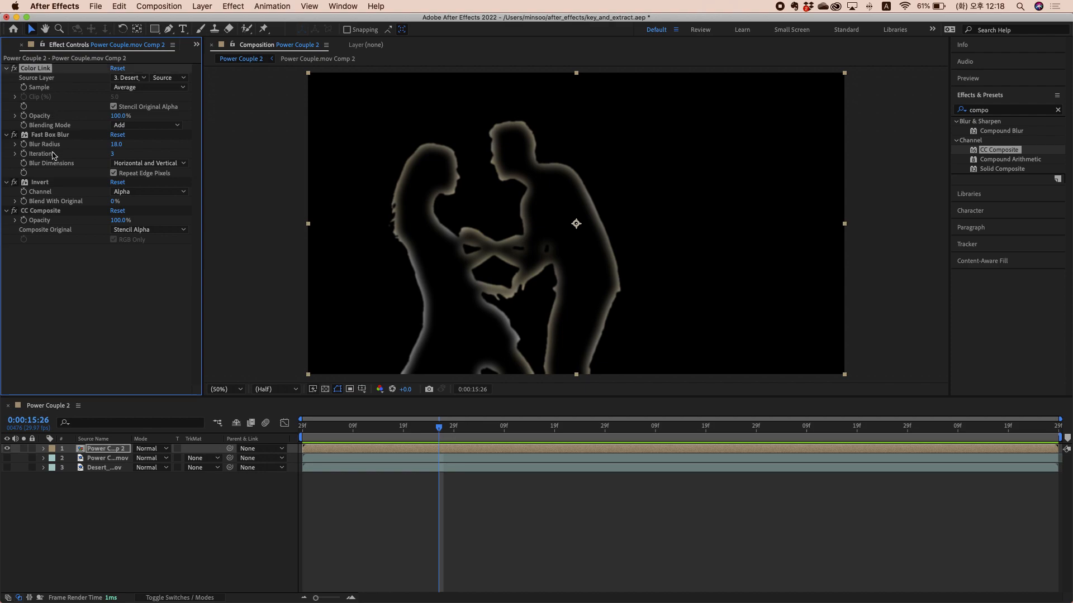
shift+click(49, 212)
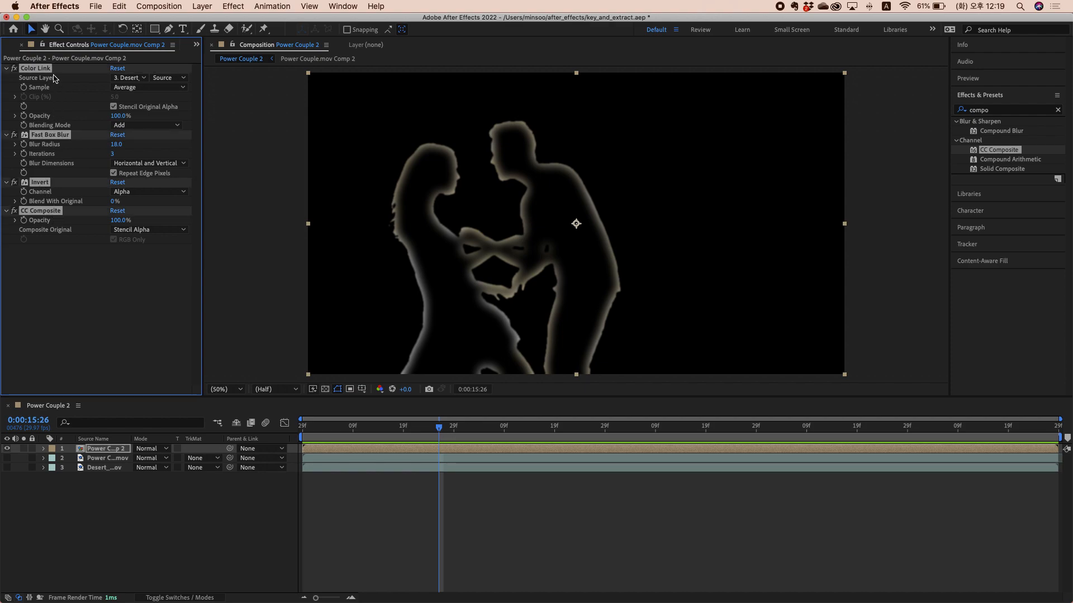
click(992, 97)
click(1056, 95)
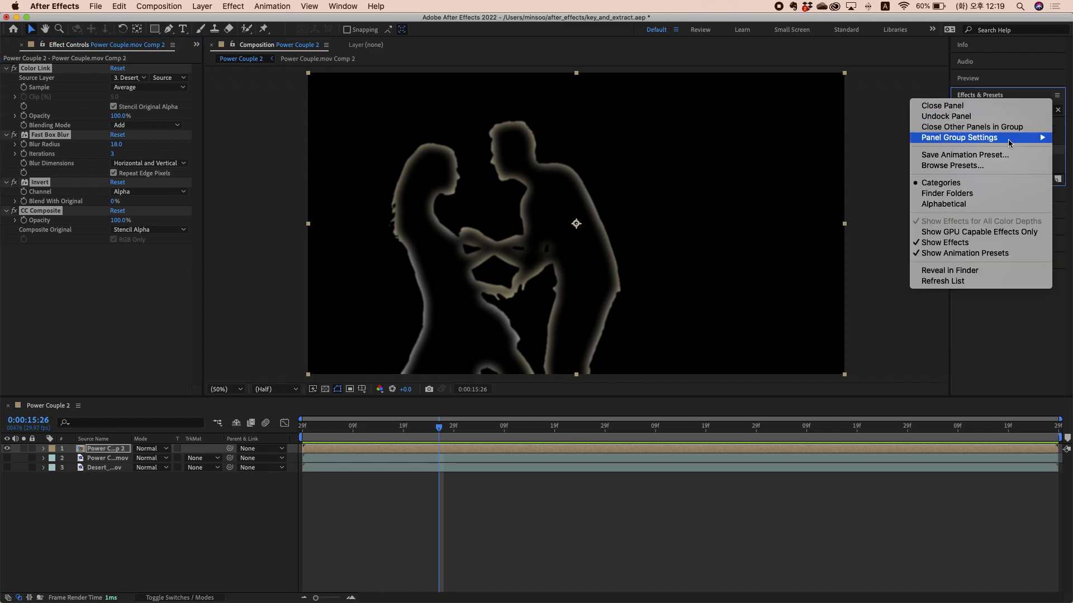
click(982, 158)
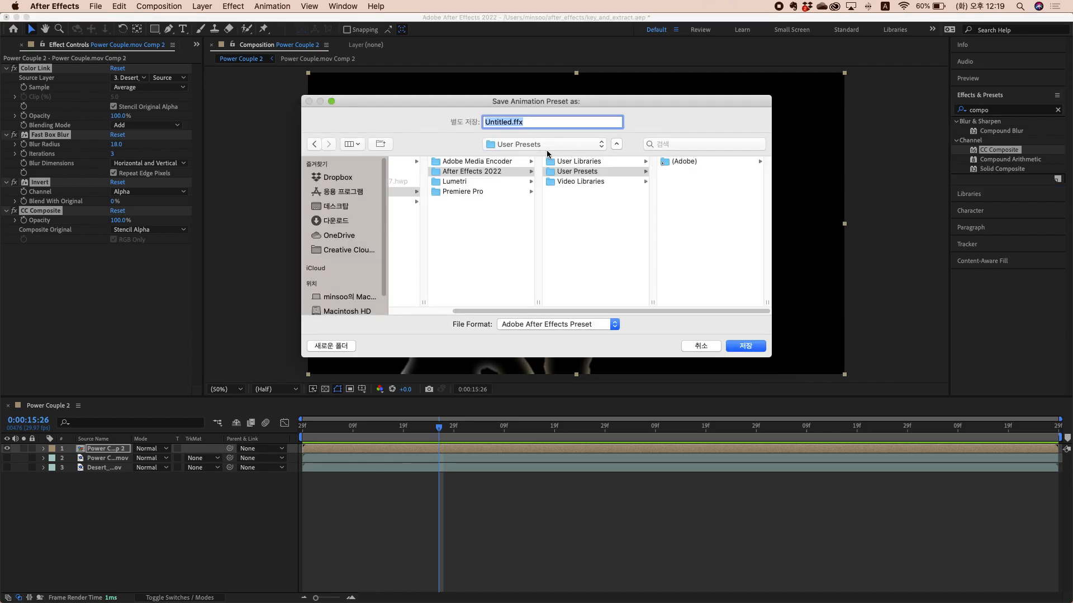
Step: Name the animation preset 크로마키_테두리 and save it in the User Presets folder
click(514, 122)
double_click(510, 123)
key(BackSpace)
text(chromakey_)
key(ctrl+space)
text(ㅌㅔ두리)
key(BackSpace)
key(BackSpace)
key(BackSpace)
key(BackSpace)
key(BackSpace)
key(BackSpace)
key(BackSpace)
key(BackSpace)
text(ㅋ)
key(Left)
key(BackSpace)
key(Right)
text(ㅡ로마키)
click(732, 343)
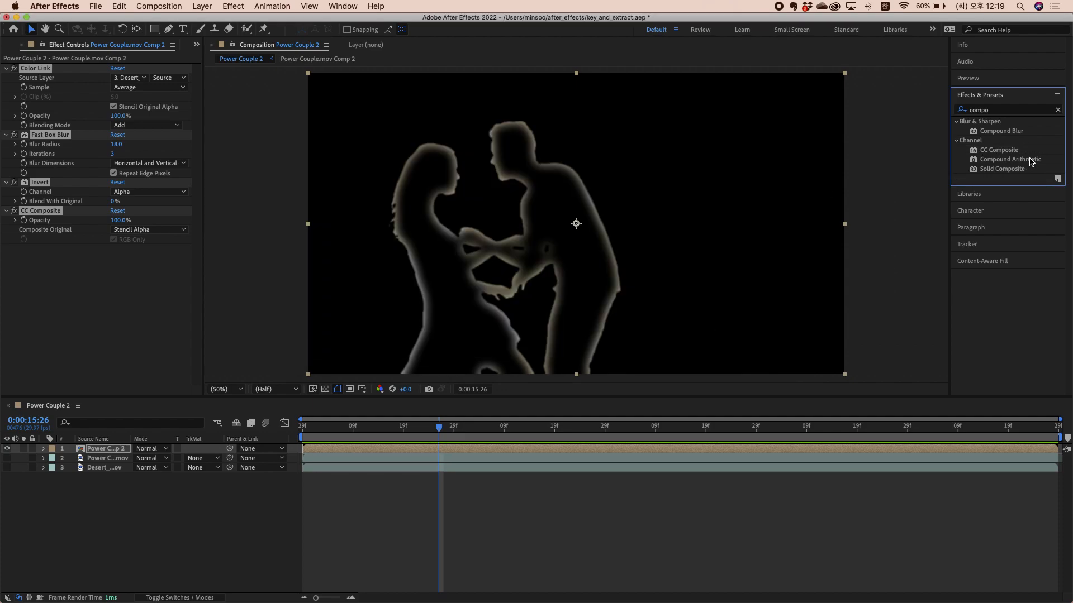
Step: Clear the effects search and locate the saved 크로마키_테두리 preset among the user animation presets
click(1058, 111)
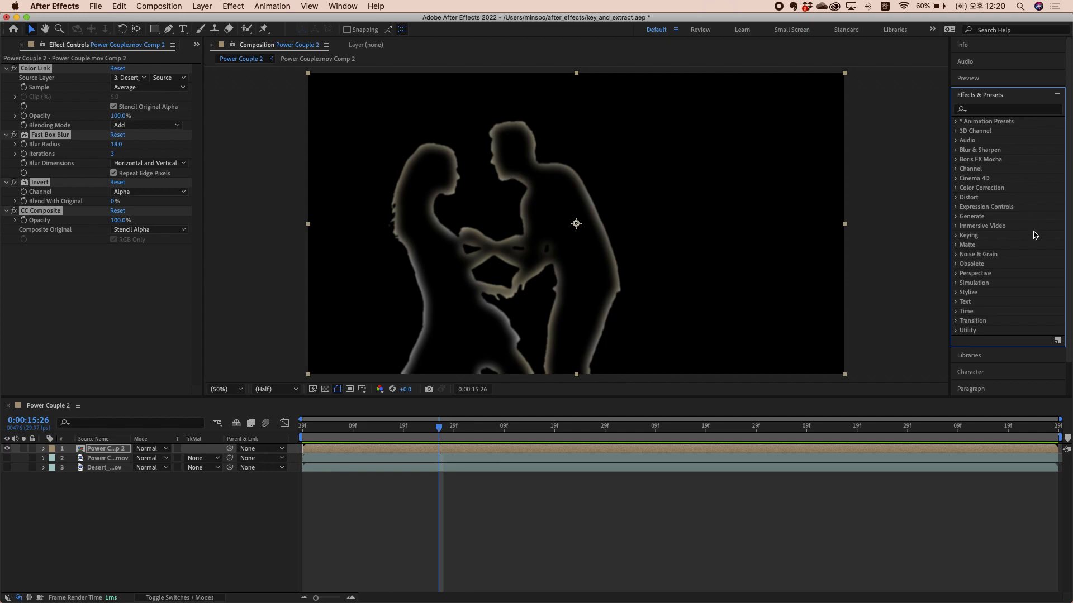
scroll(1034, 250, down, 3)
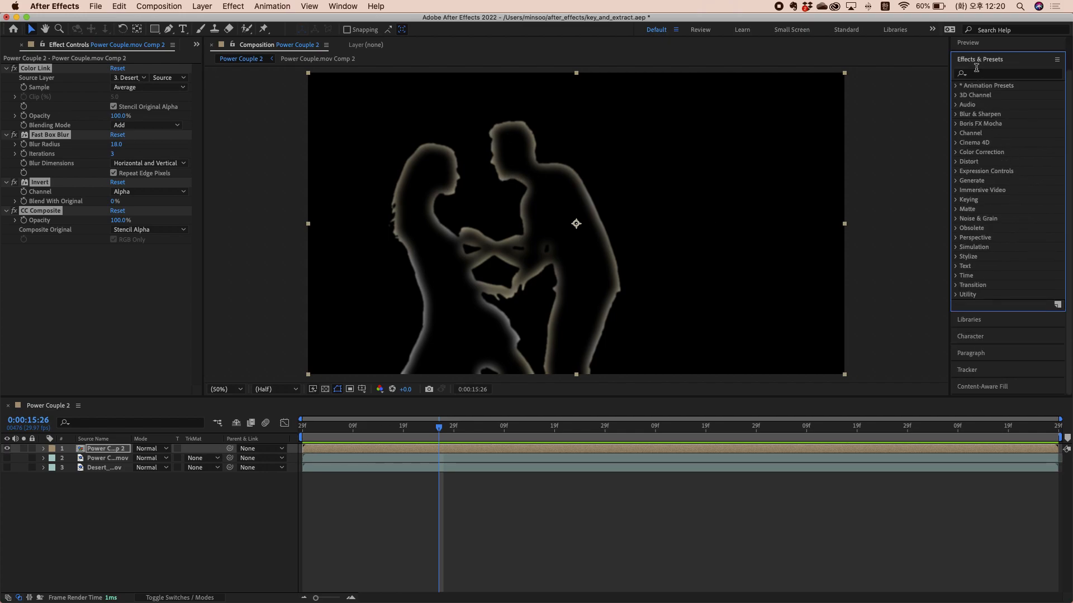
scroll(998, 223, up, 3)
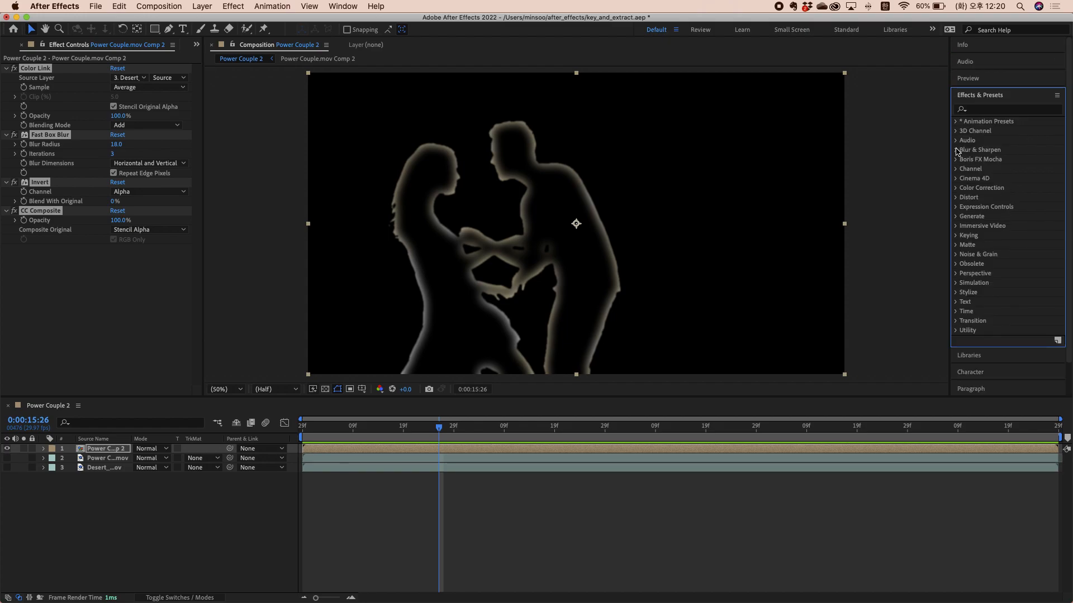
click(956, 122)
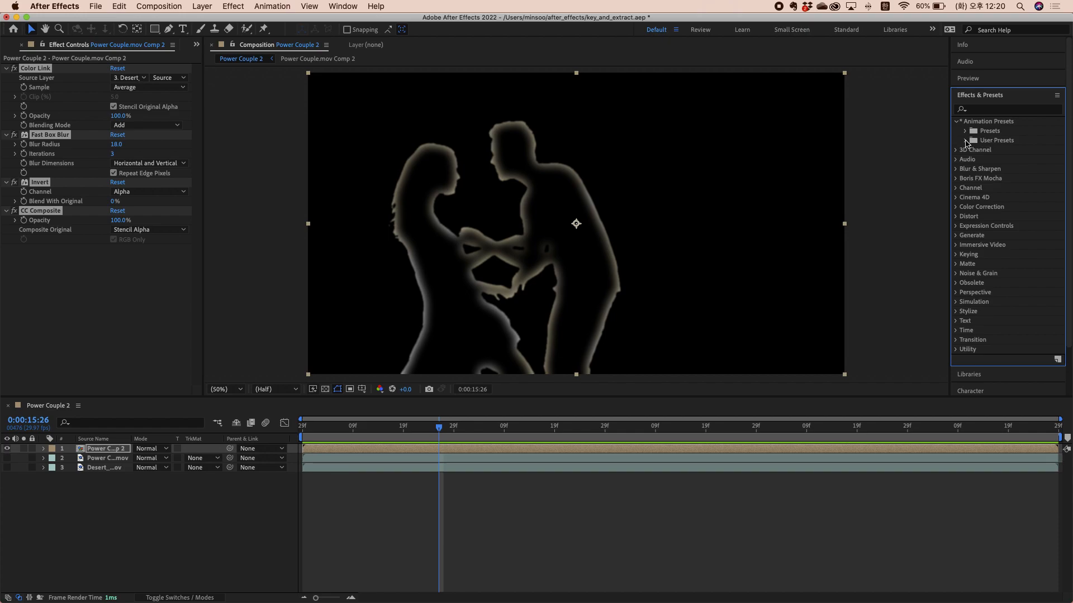
click(966, 140)
click(1003, 151)
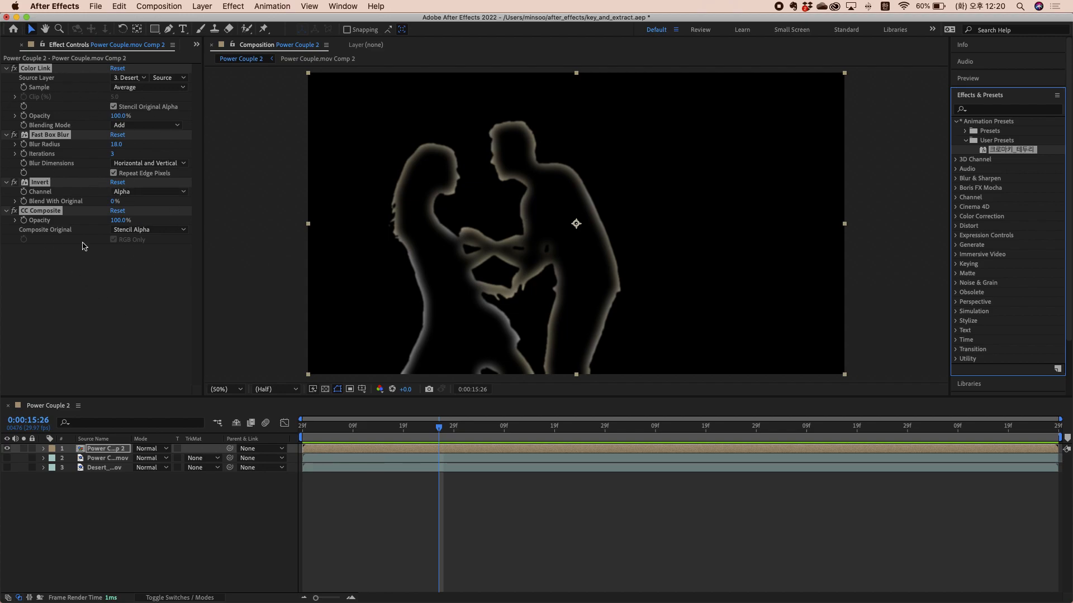
Step: Delete all four effects from the pre-composed couple layer and apply the 크로마키_테두리 preset in their place
click(110, 295)
click(38, 69)
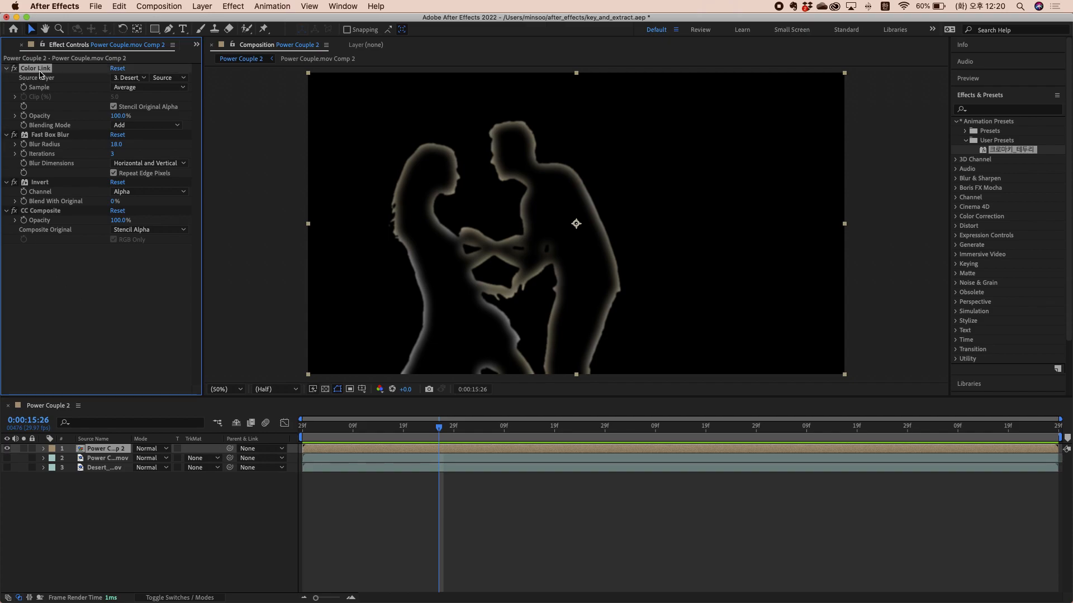
shift+click(47, 211)
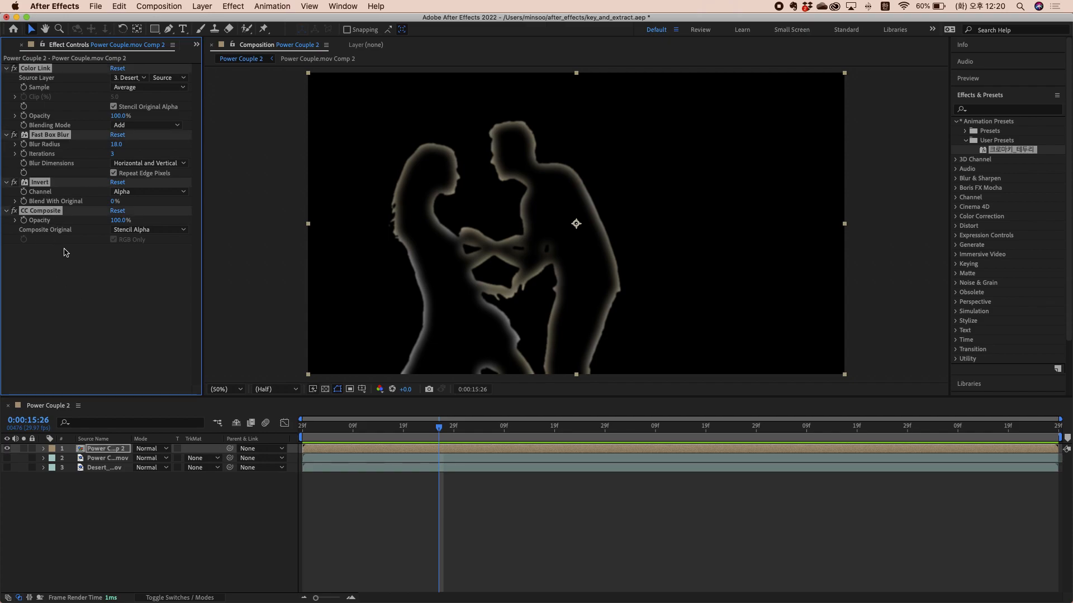
key(Delete)
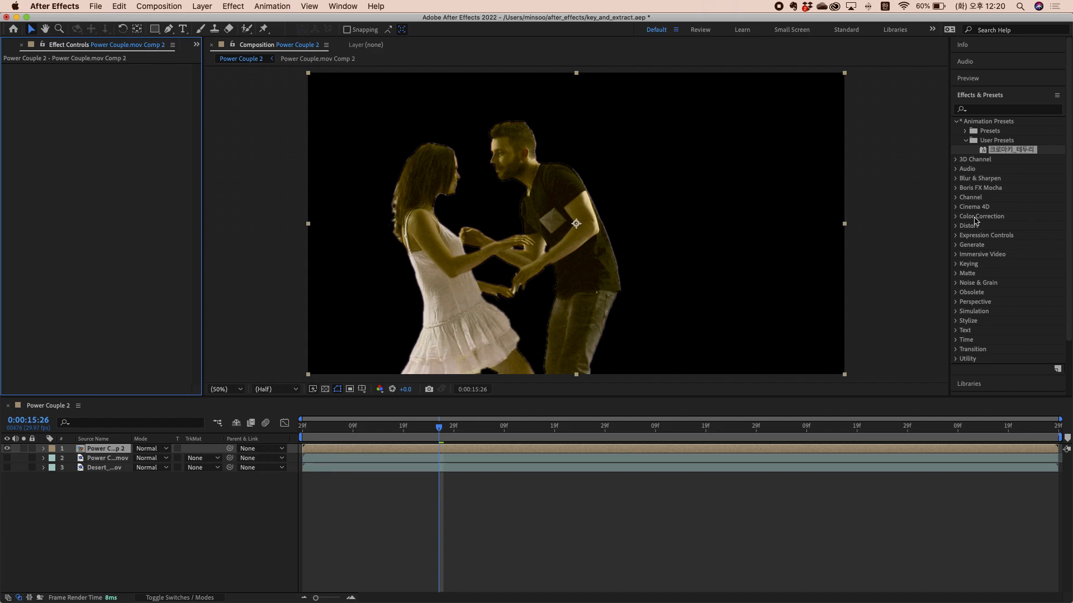
drag(985, 154, 758, 449)
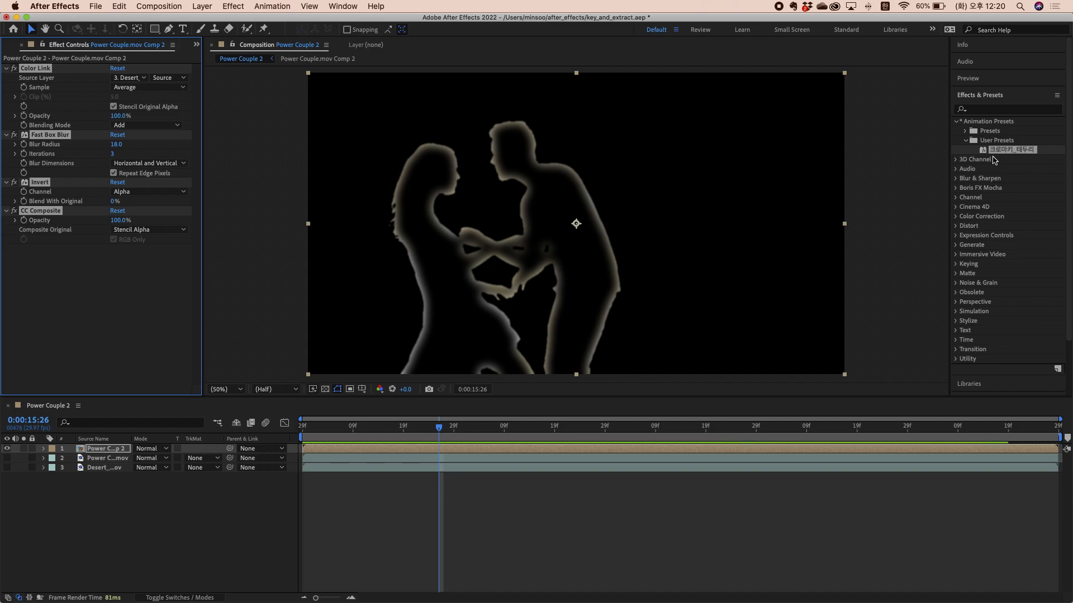
Step: Show the Power Couple.mov and Desert_BG.mov layers again and play back the finished composite
click(6, 458)
click(6, 468)
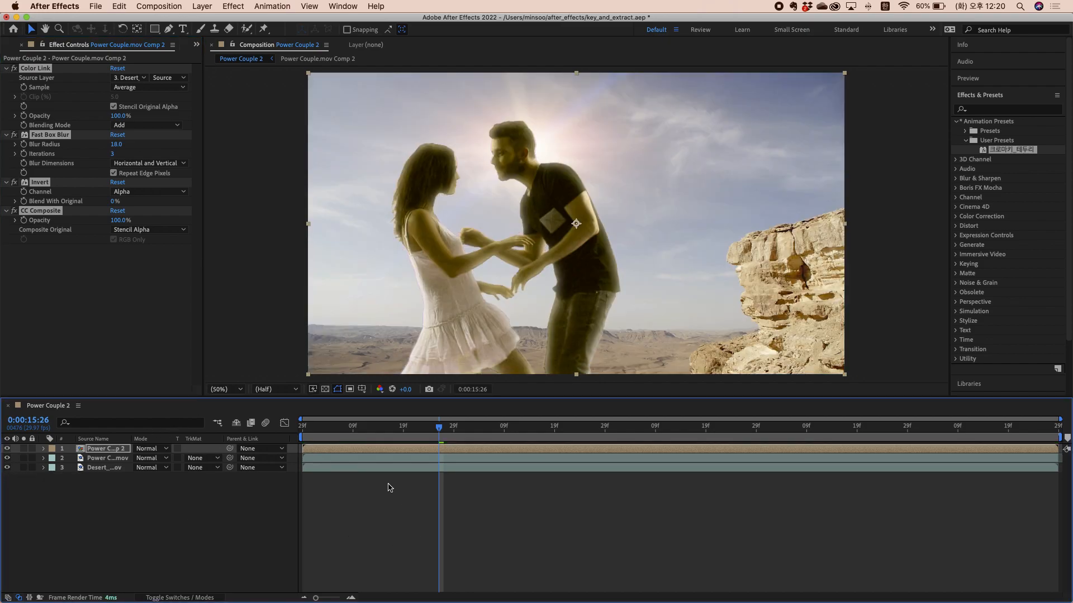
key(space)
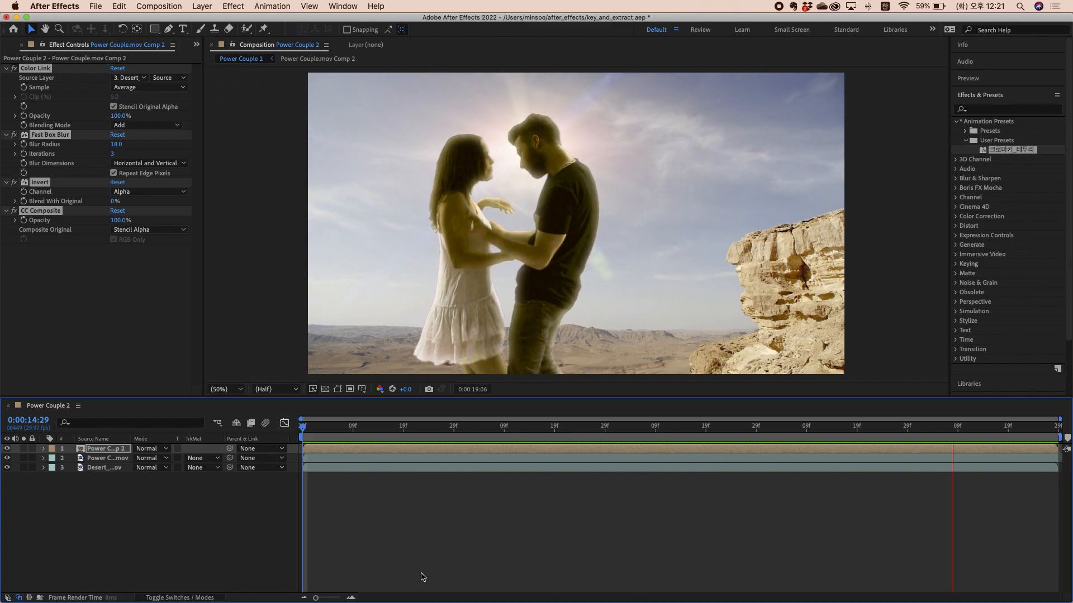
key(space)
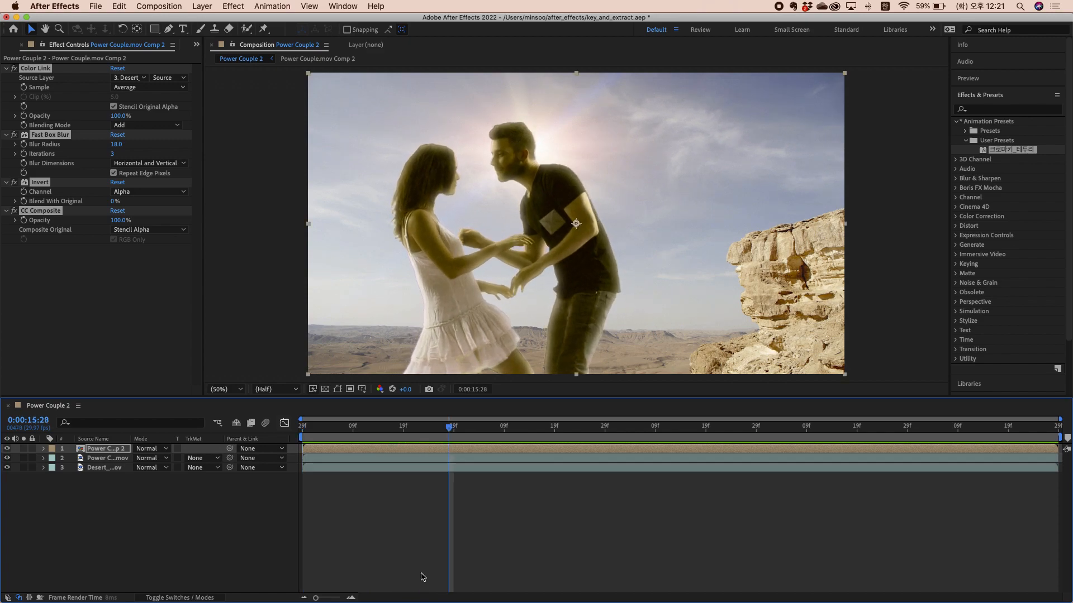